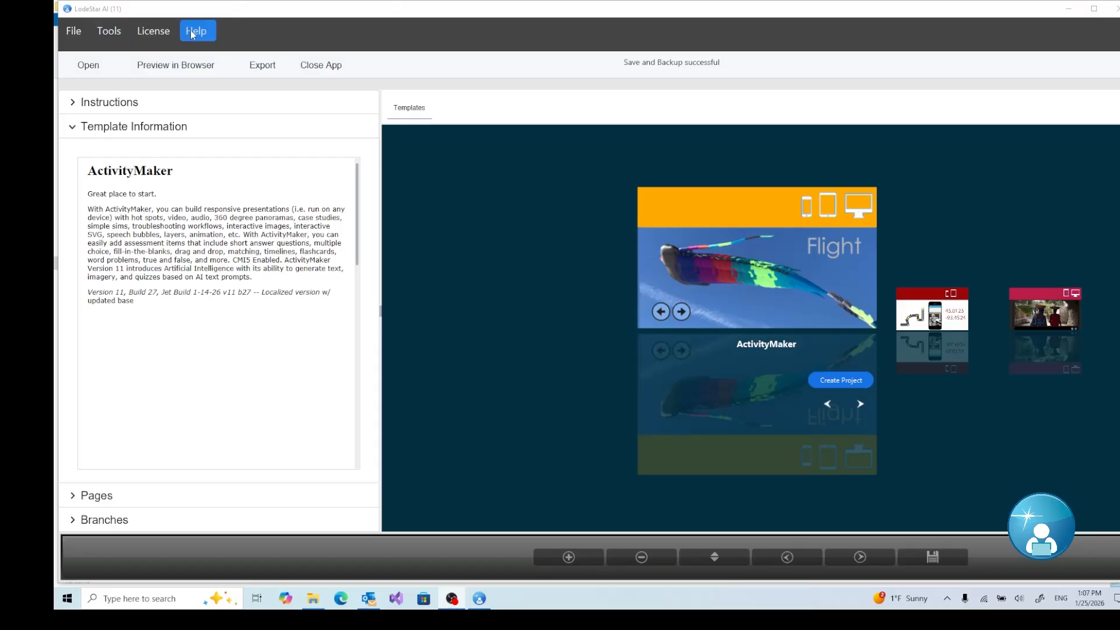
- View the program's version and copyright information, then close it
{"action": "left_click", "coordinate": [187, 30]}
{"action": "left_click", "coordinate": [204, 63]}
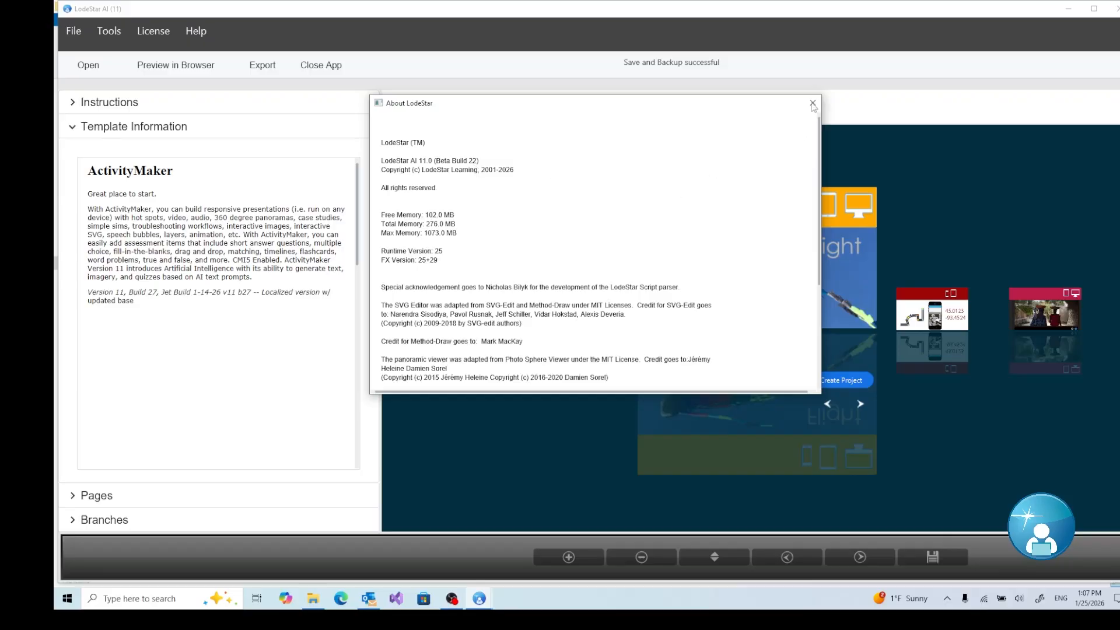
{"action": "left_click", "coordinate": [814, 103]}
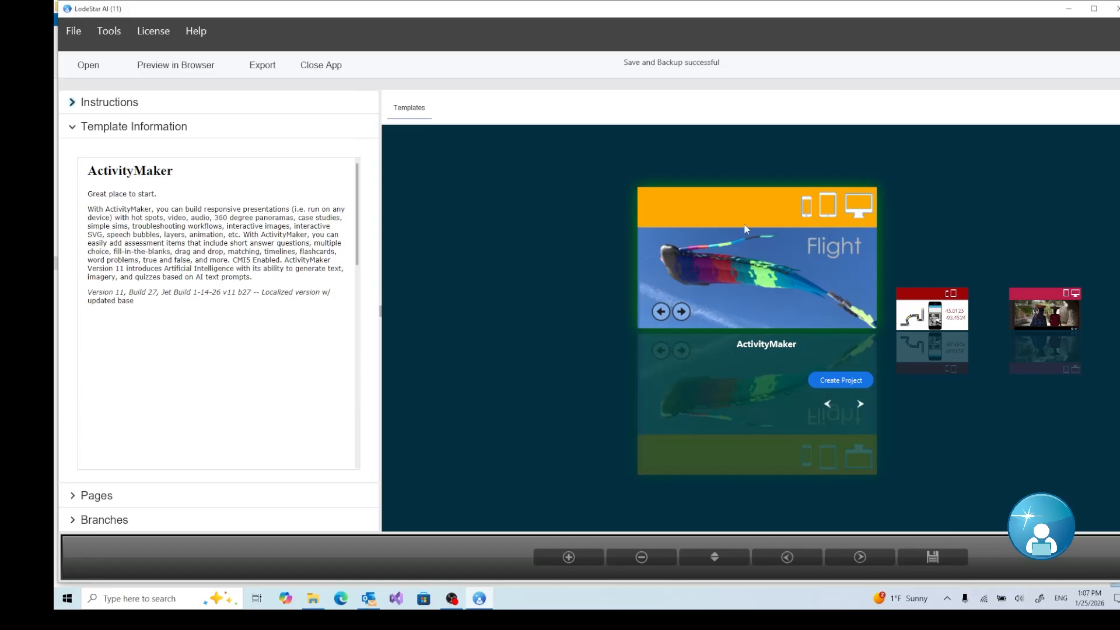
- Create a project titled "Pool Management" from the ActivityMaker template
{"action": "key", "text": "Tab"}
{"action": "left_click", "coordinate": [736, 273]}
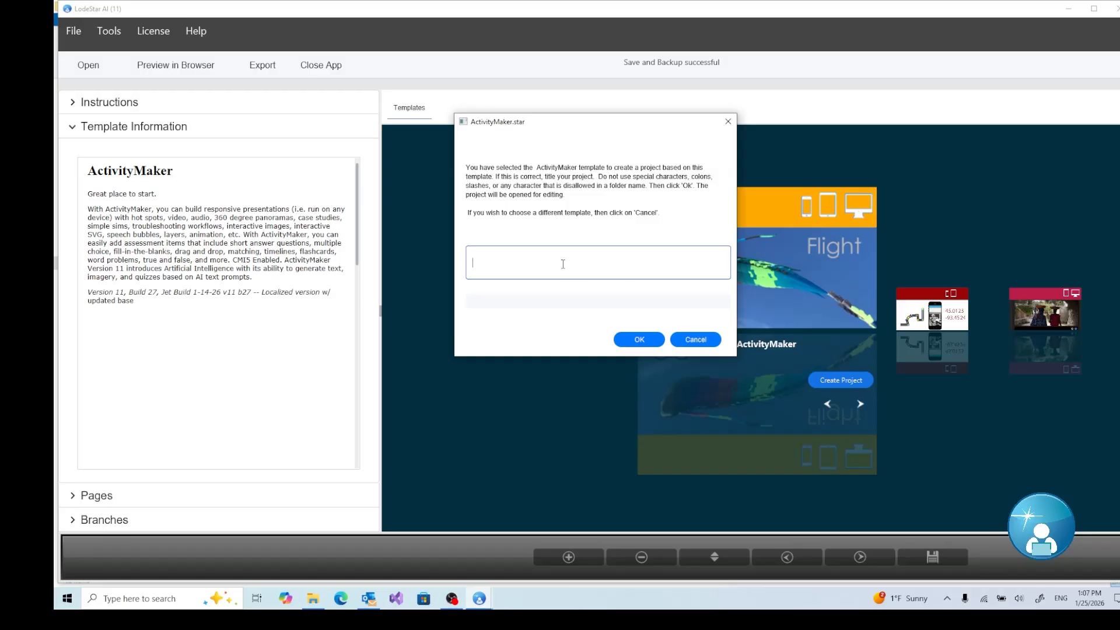
{"action": "type", "text": "ool Management"}
{"action": "left_click", "coordinate": [644, 340]}
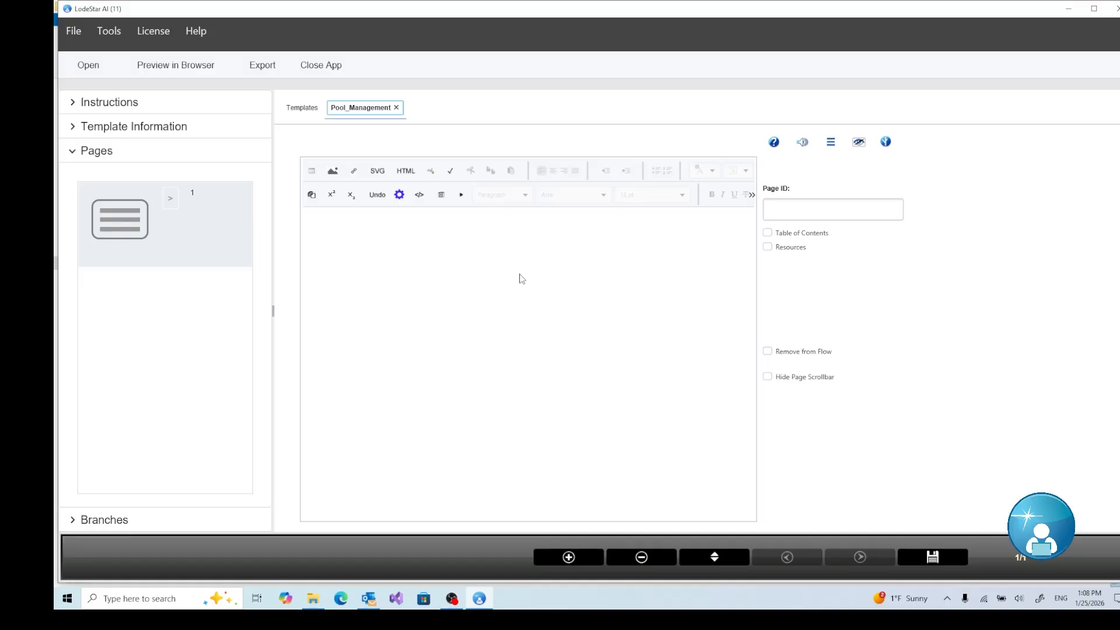
- Look through the page types available for page 1, such as Organizer, Report, Text and Video, without changing the type
{"action": "left_click", "coordinate": [421, 238]}
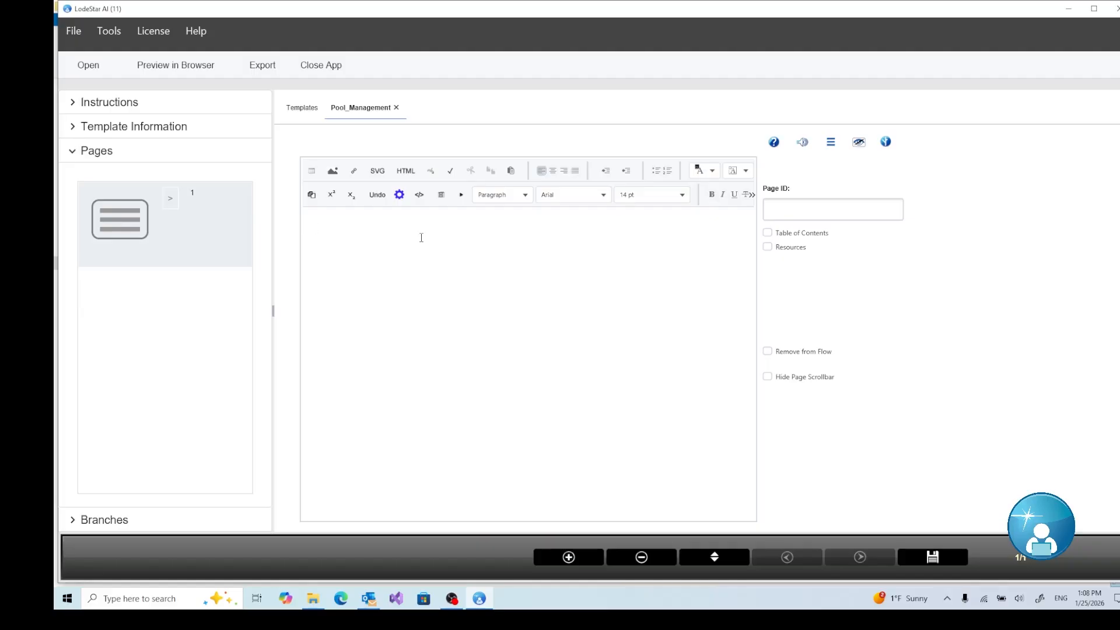
{"action": "left_click", "coordinate": [420, 237]}
{"action": "left_click", "coordinate": [171, 199]}
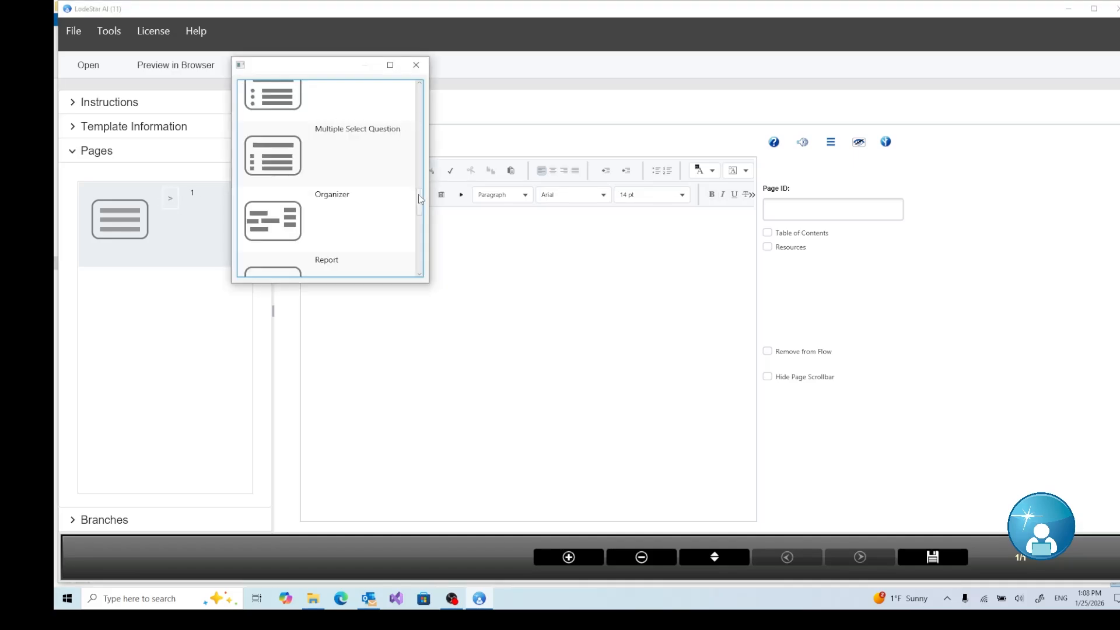
{"action": "left_click_drag", "start_coordinate": [420, 203], "coordinate": [425, 245]}
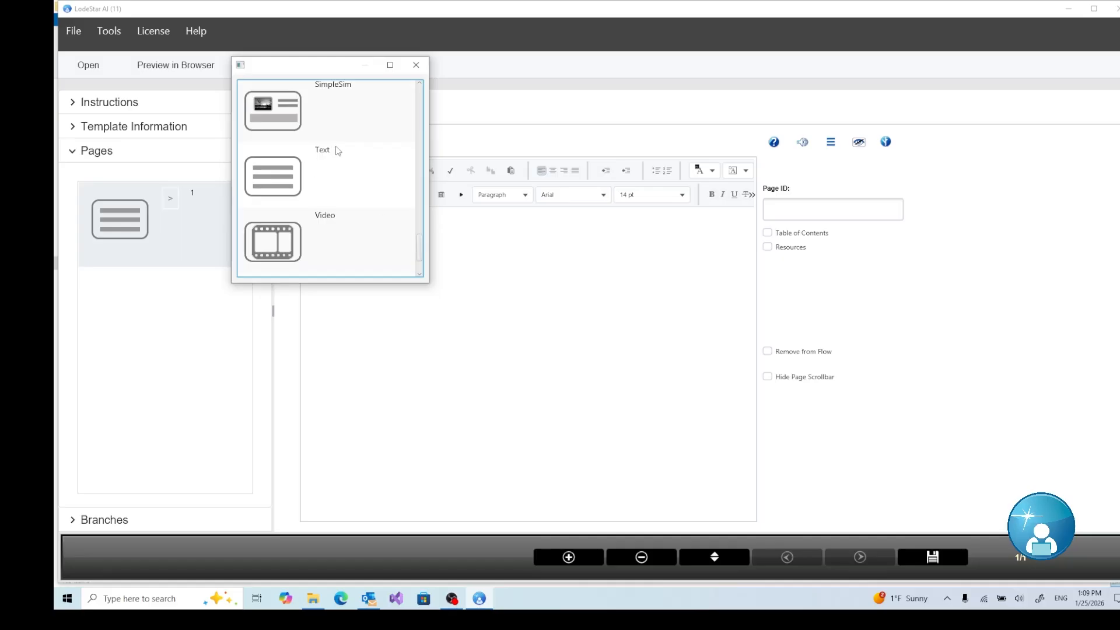
{"action": "left_click", "coordinate": [416, 65]}
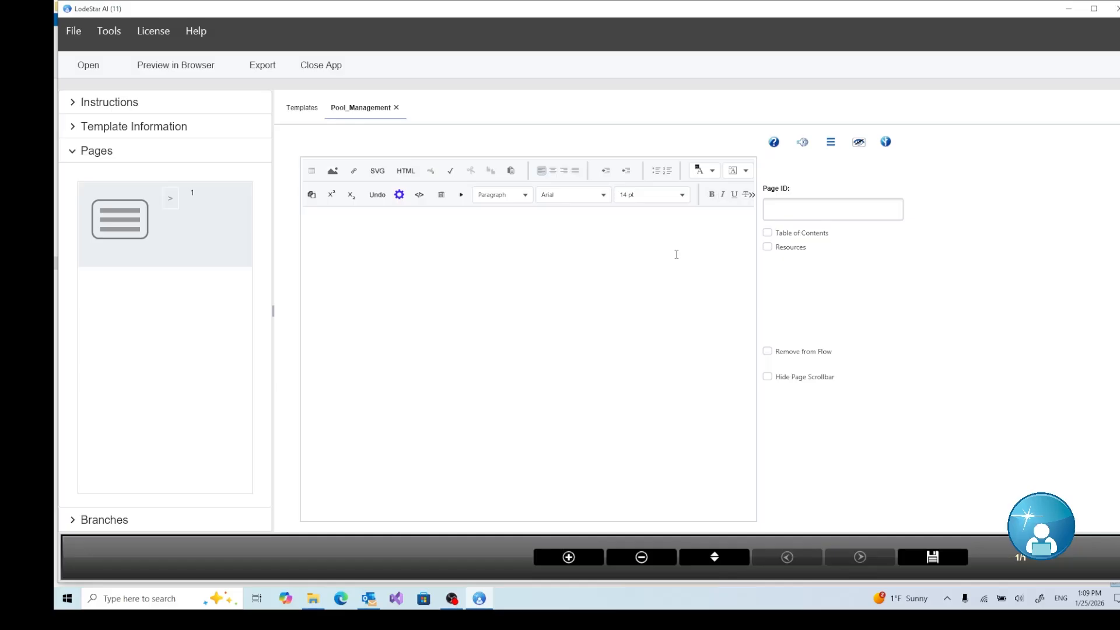
{"action": "left_click", "coordinate": [174, 200]}
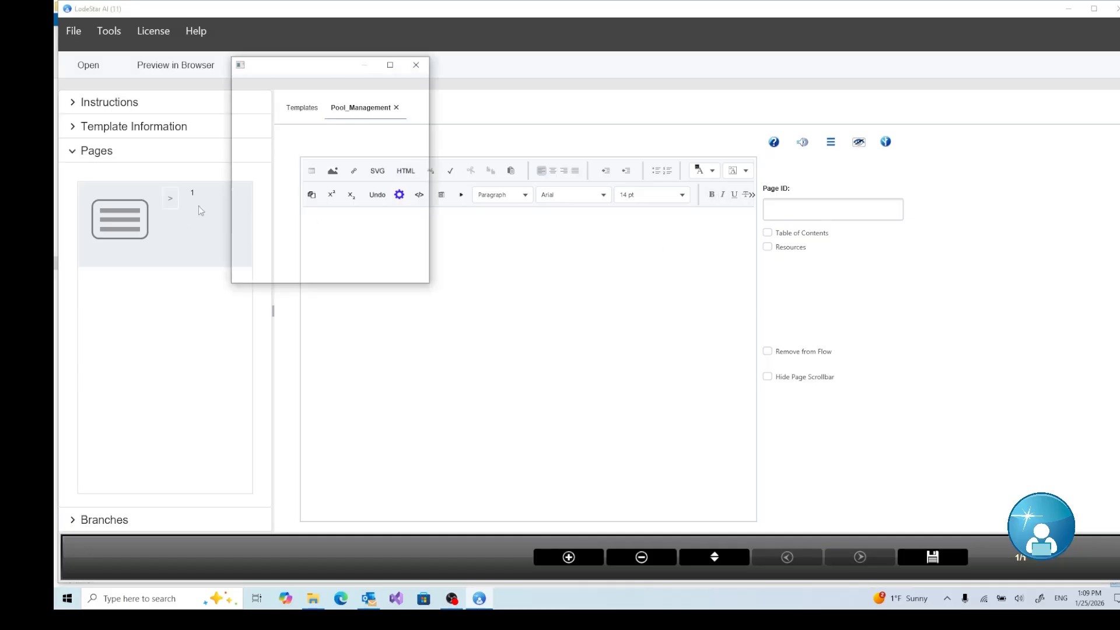
{"action": "scroll", "coordinate": [325, 204], "scroll_direction": "down", "scroll_amount": 5}
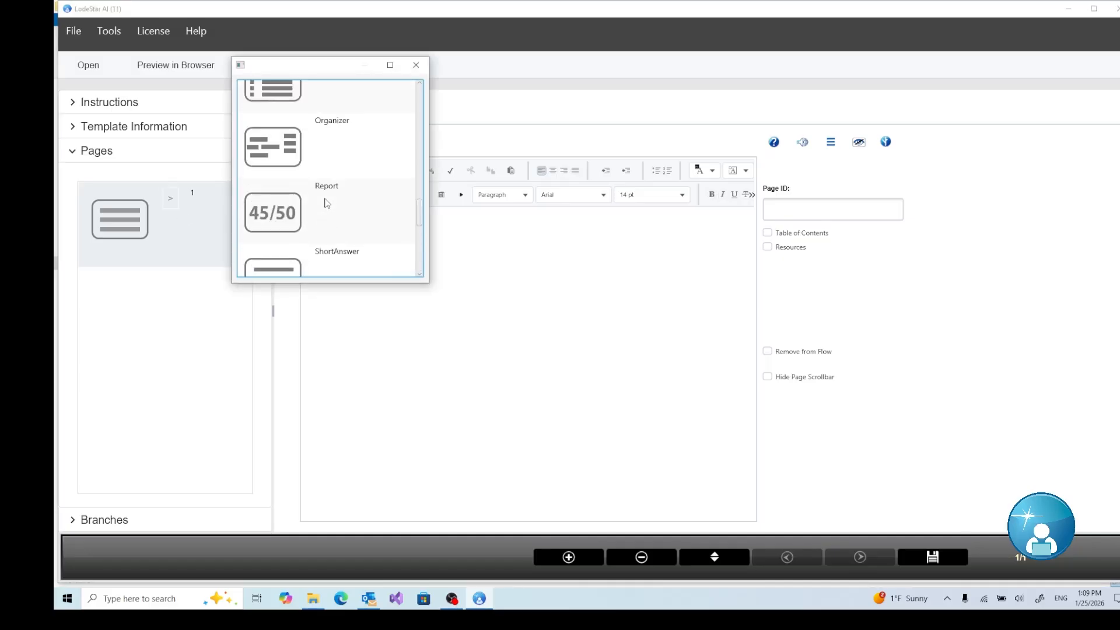
{"action": "scroll", "coordinate": [326, 204], "scroll_direction": "down", "scroll_amount": 3}
{"action": "left_click", "coordinate": [416, 65]}
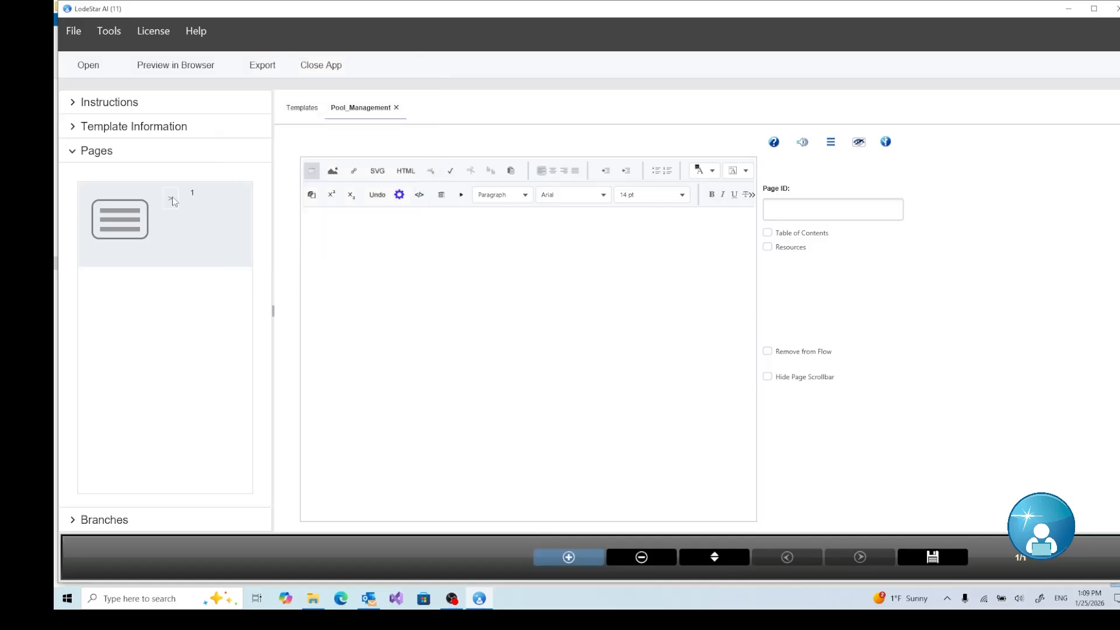
- Set the ID of page 1 to "Title"
{"action": "left_click", "coordinate": [441, 282]}
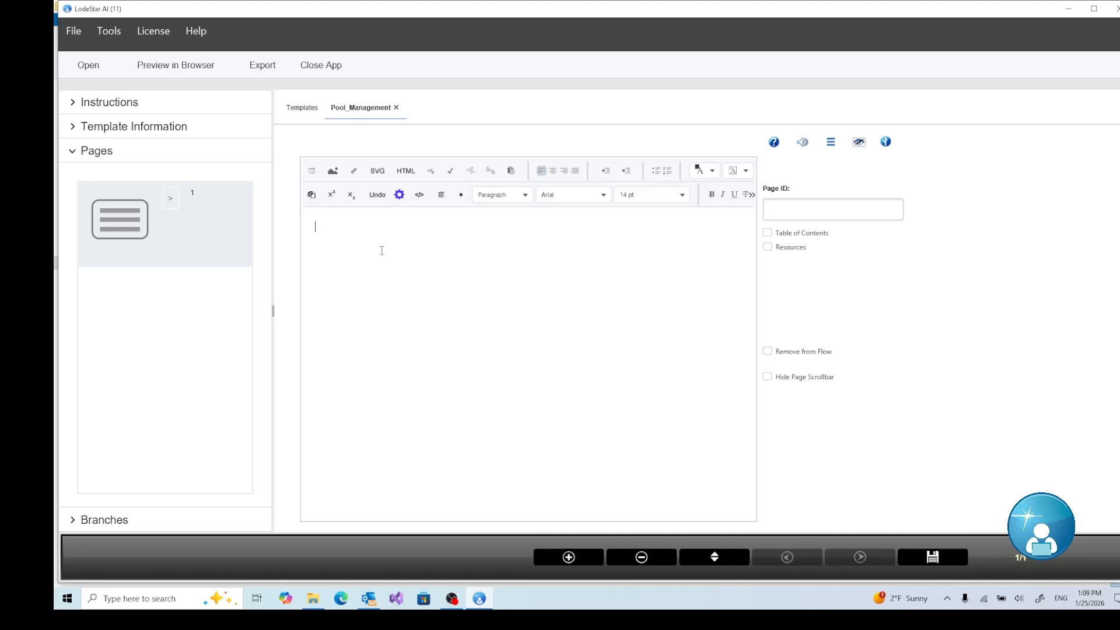
{"action": "left_click", "coordinate": [818, 213]}
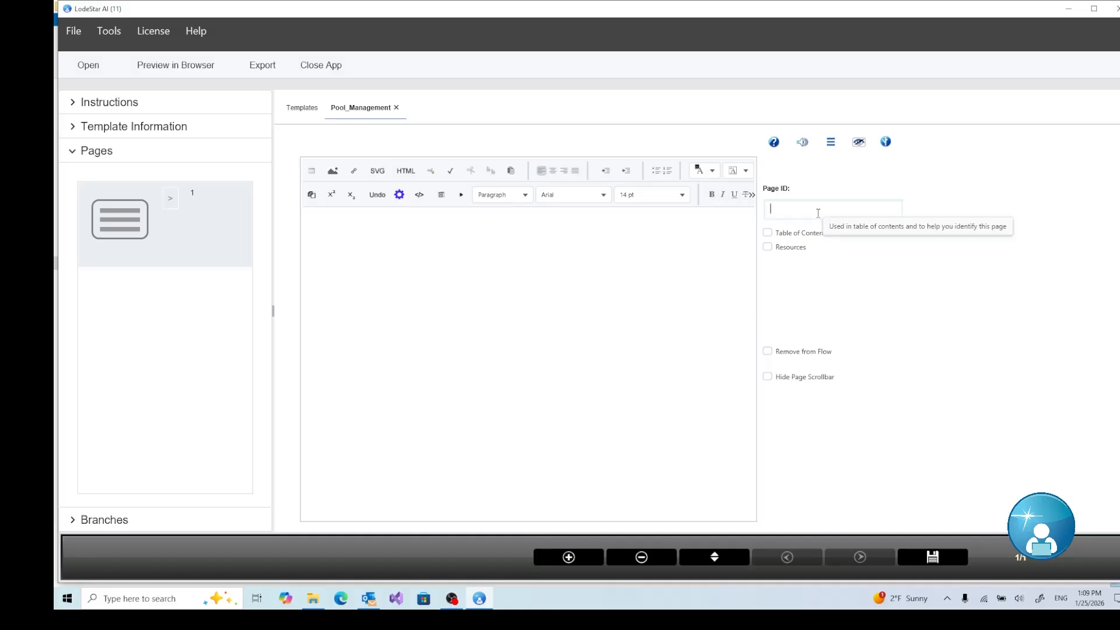
{"action": "type", "text": "Title"}
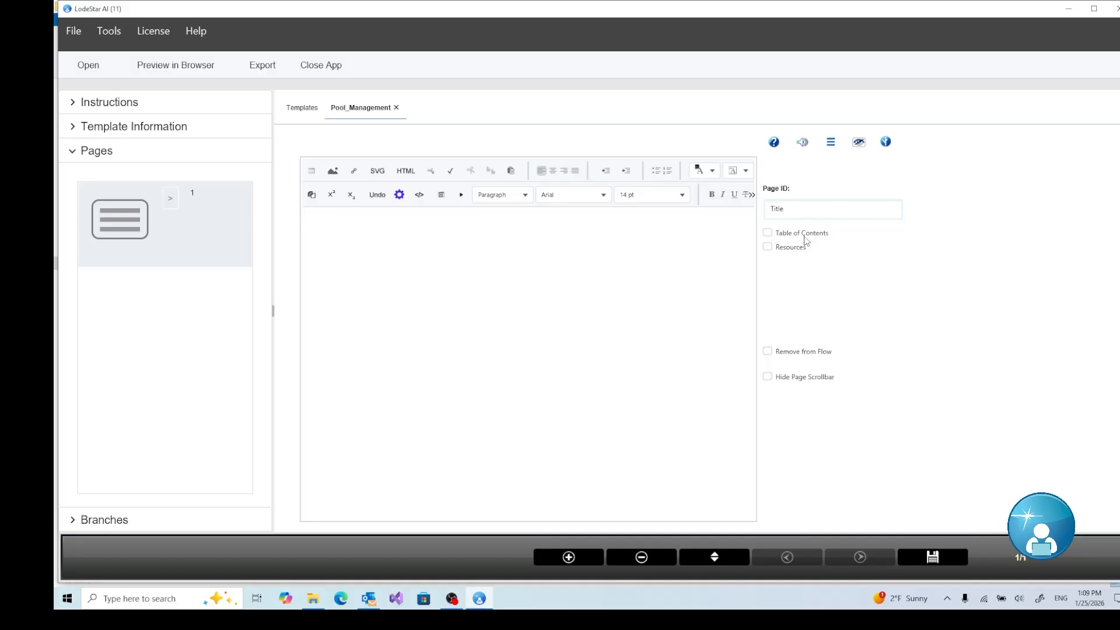
- Insert the image pool.png from the Pictures pool folder into the Title page, with its size optimized
{"action": "left_click", "coordinate": [574, 235]}
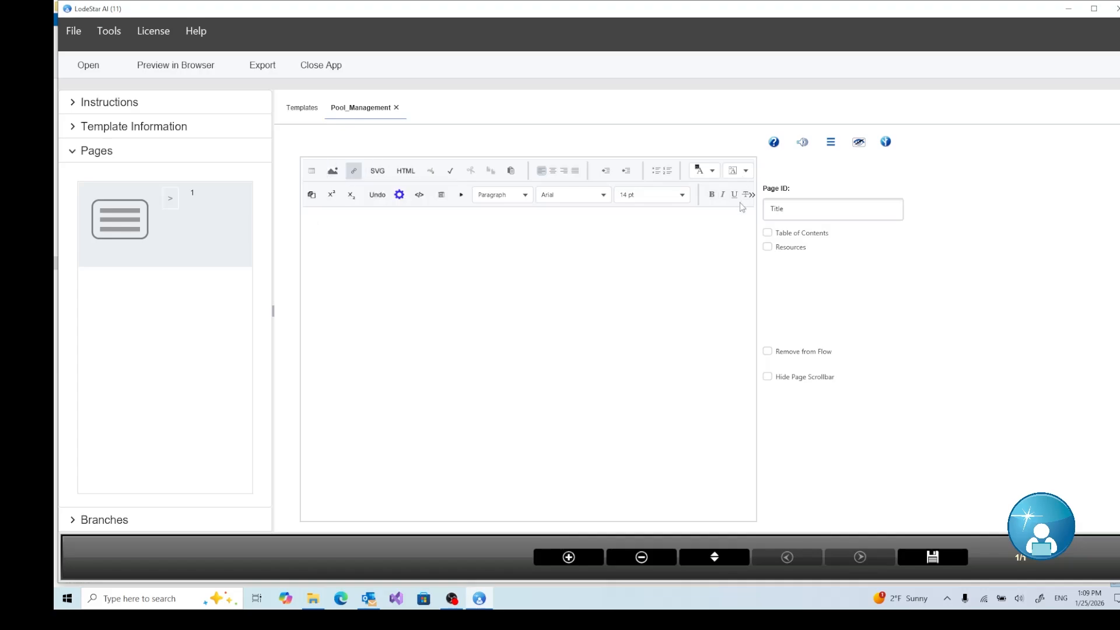
{"action": "left_click", "coordinate": [333, 172]}
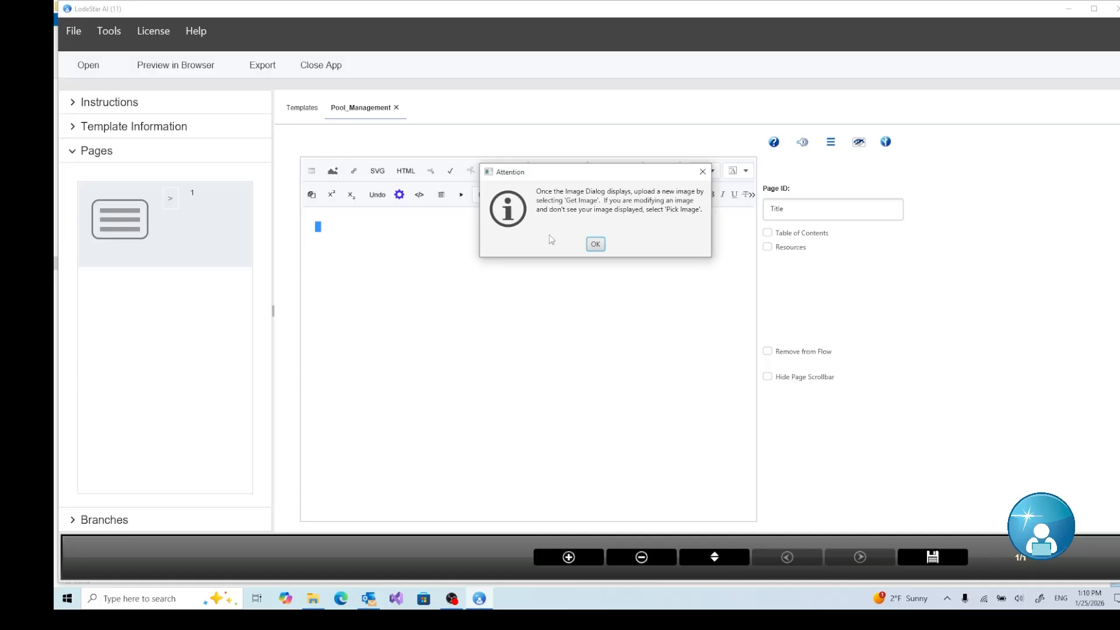
{"action": "left_click", "coordinate": [601, 249]}
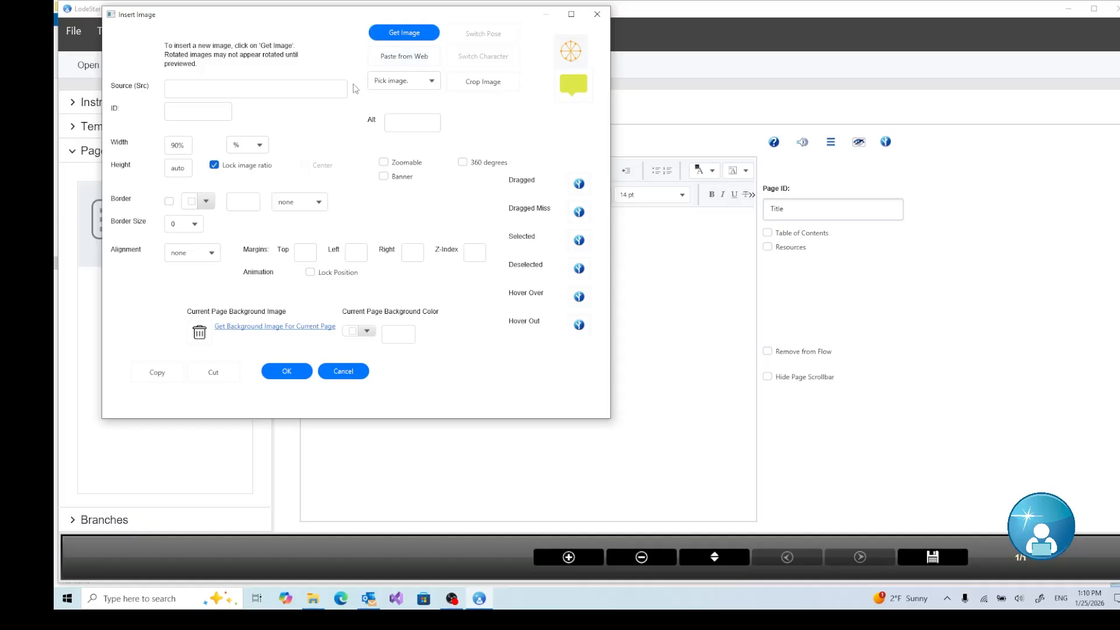
{"action": "left_click", "coordinate": [410, 35]}
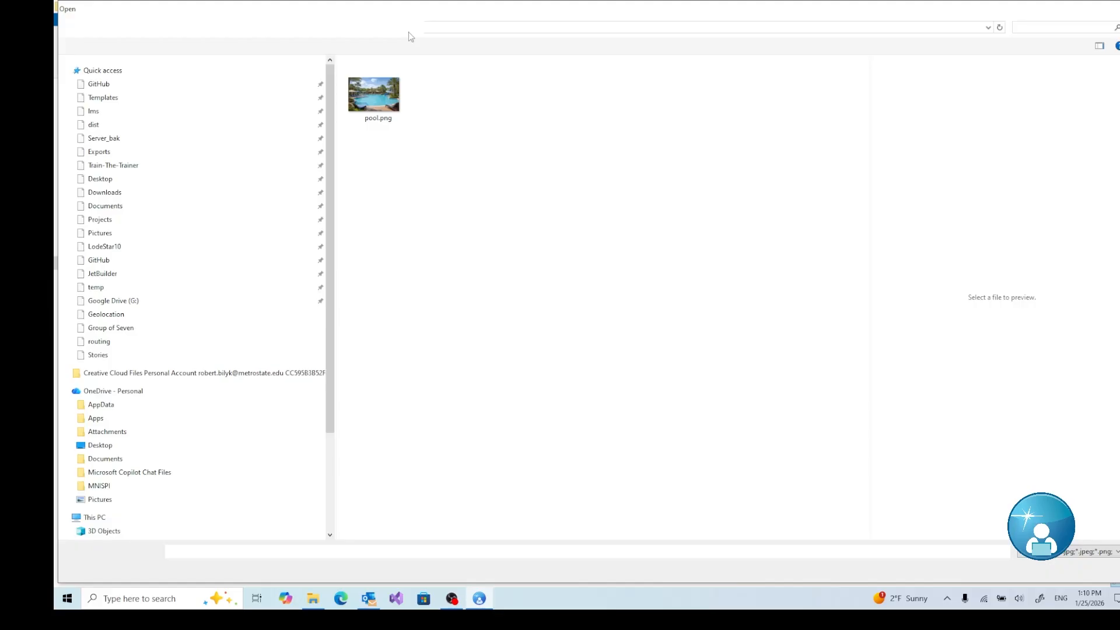
{"action": "left_click", "coordinate": [378, 99]}
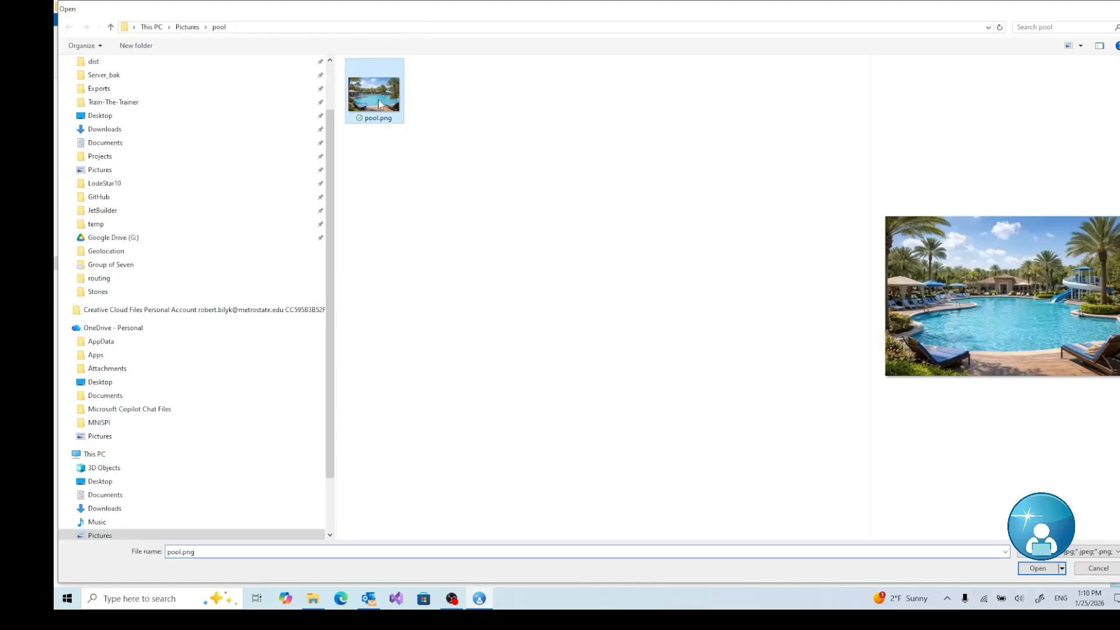
{"action": "left_click", "coordinate": [1036, 569]}
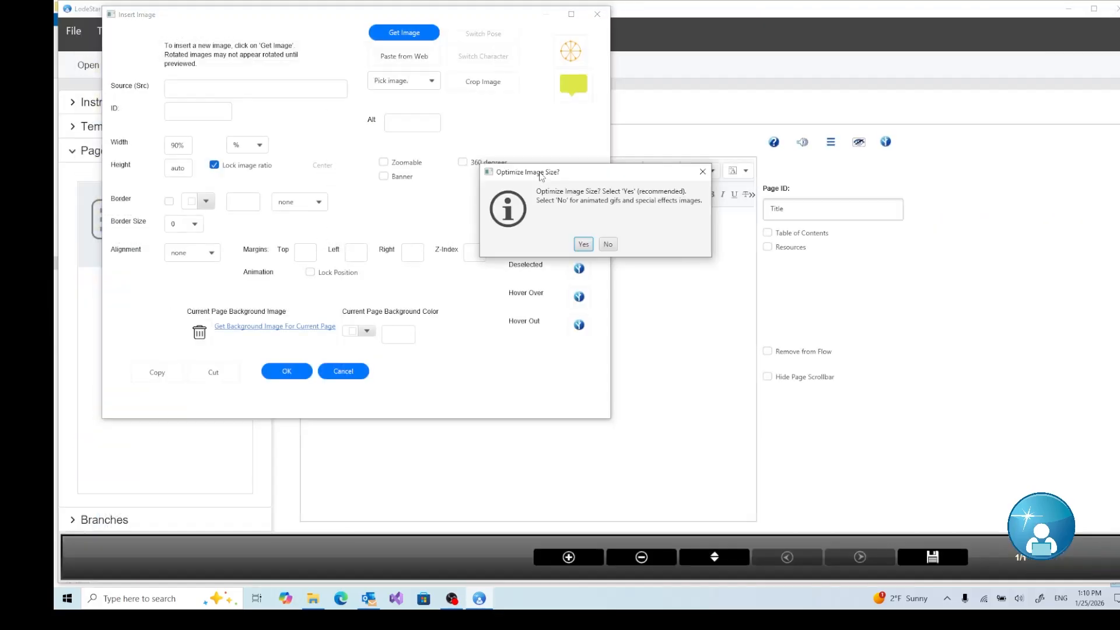
{"action": "left_click", "coordinate": [583, 244]}
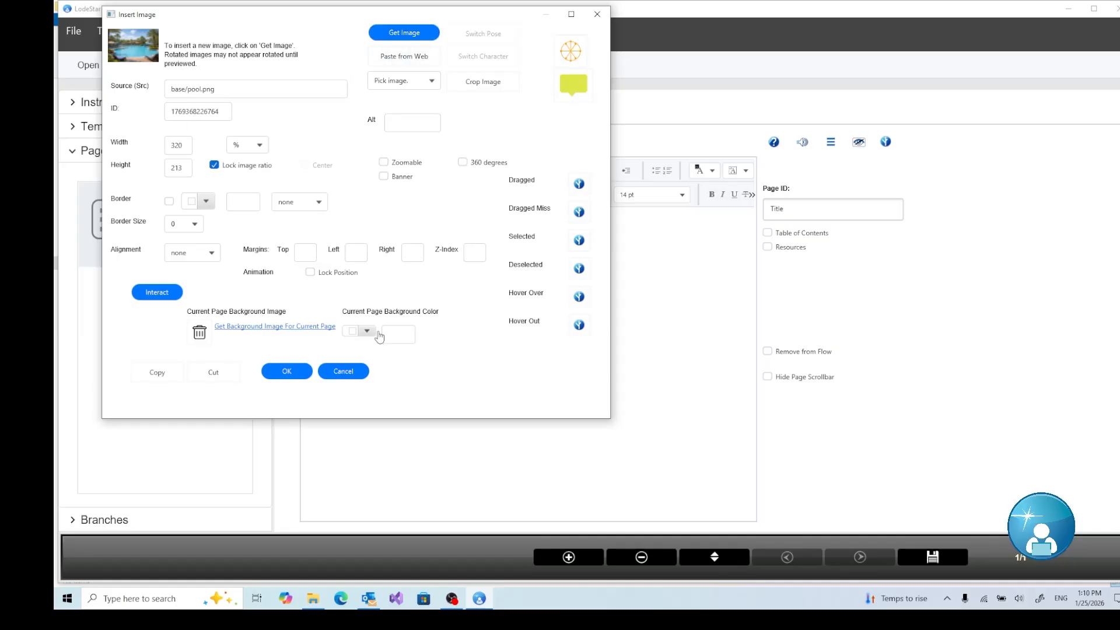
{"action": "left_click_drag", "start_coordinate": [225, 111], "coordinate": [143, 114]}
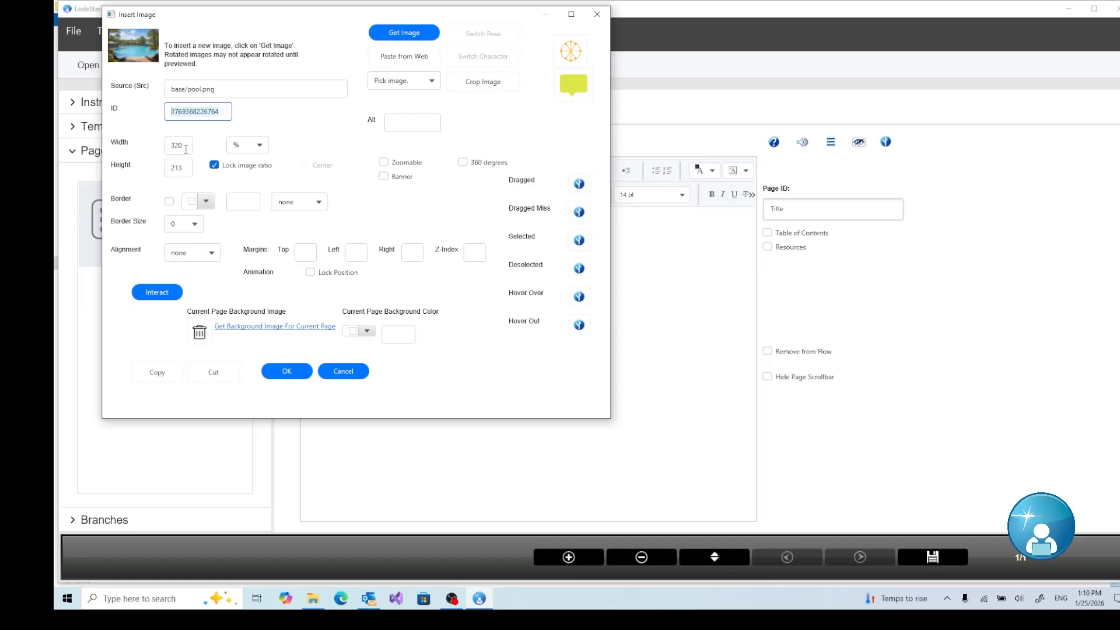
{"action": "left_click", "coordinate": [286, 371]}
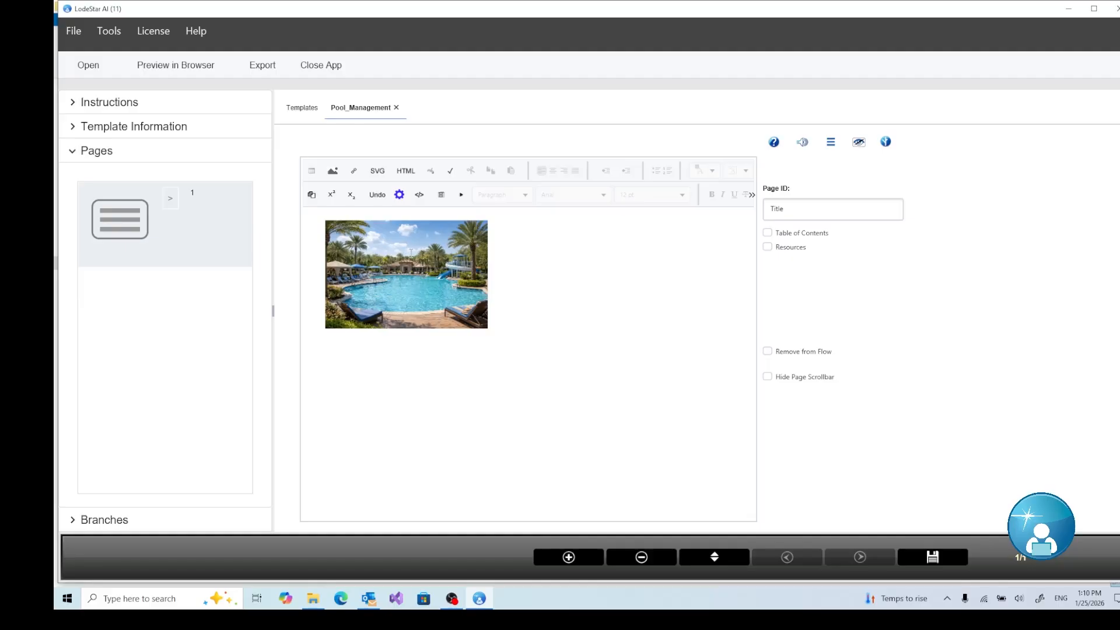
- Set the width of the inserted pool image to 100%
{"action": "double_click", "coordinate": [411, 252]}
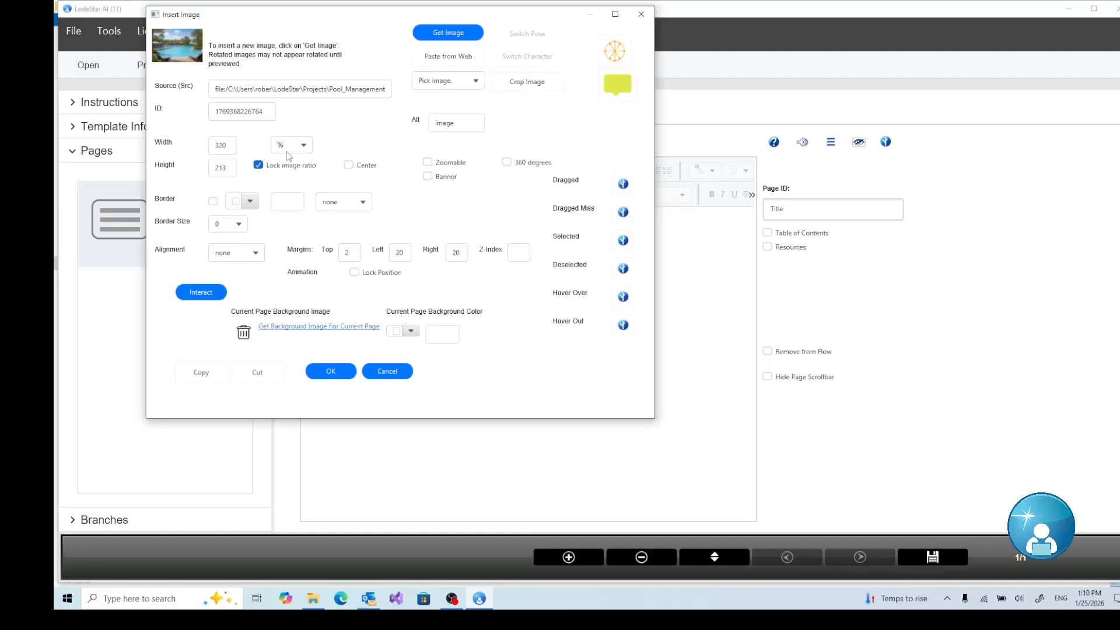
{"action": "left_click", "coordinate": [289, 147]}
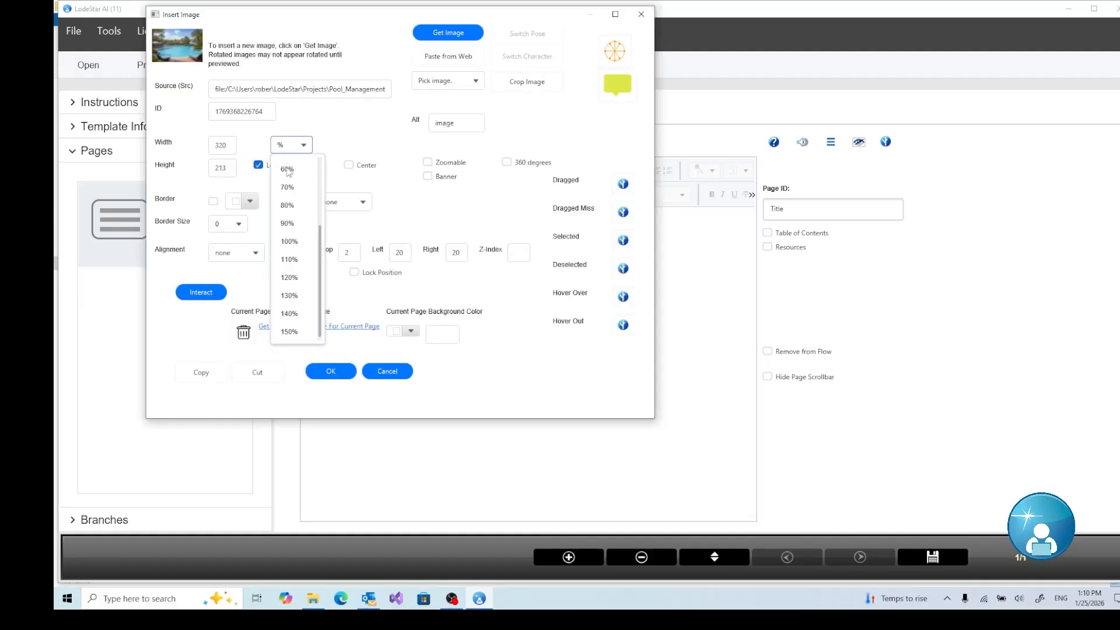
{"action": "left_click", "coordinate": [295, 239]}
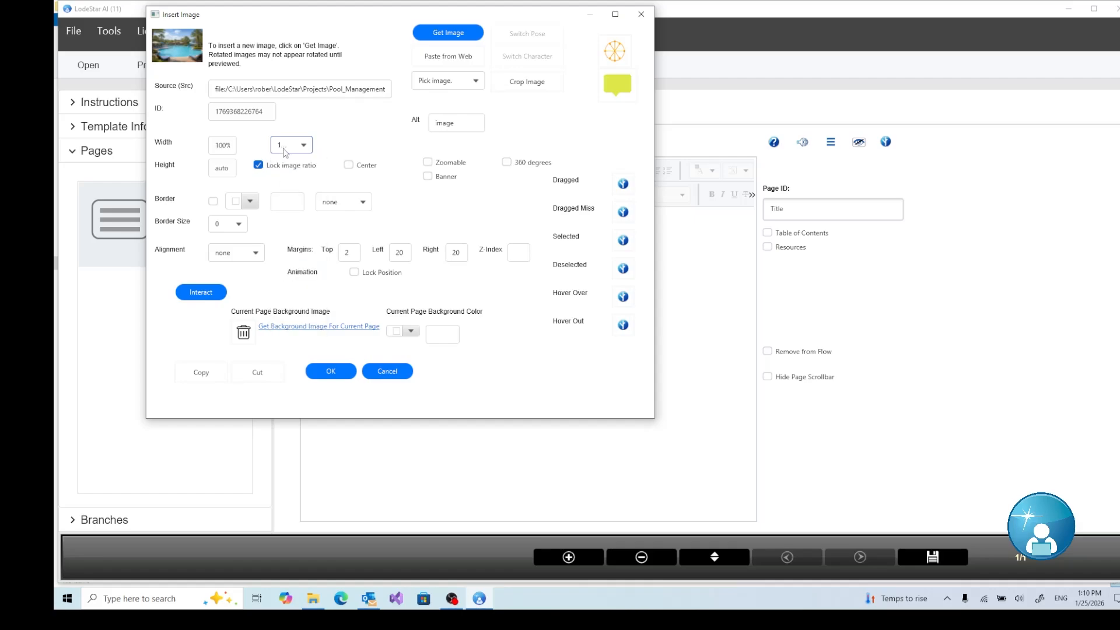
{"action": "left_click", "coordinate": [329, 371]}
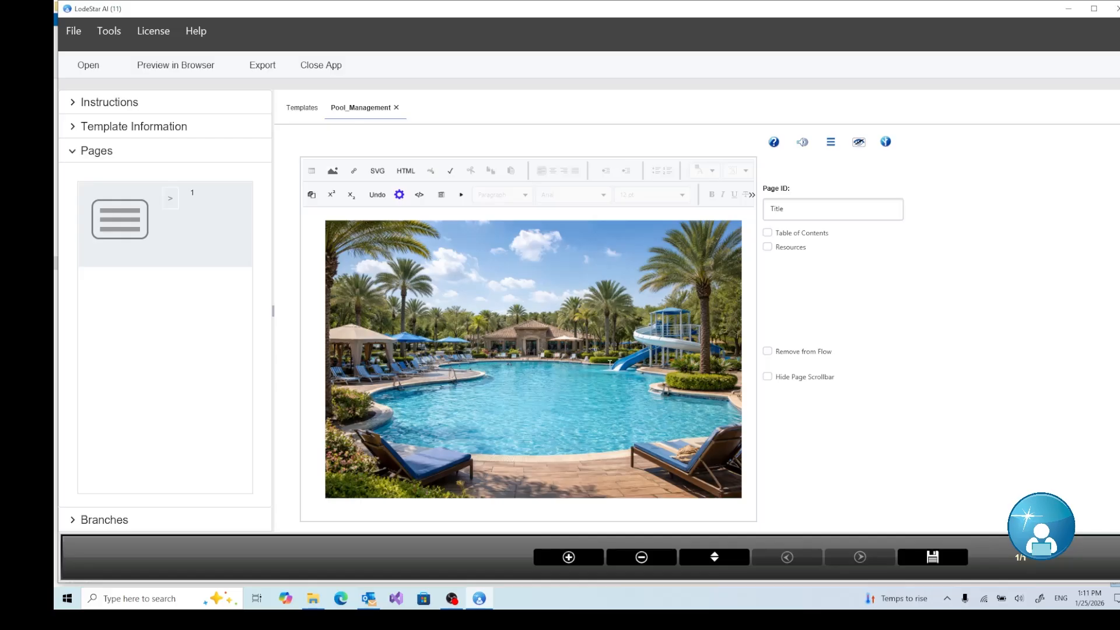
- Crop the pool image on the Title page to a wide strip, trimming most of the sky and the foreground deck with the loungers
{"action": "double_click", "coordinate": [499, 311]}
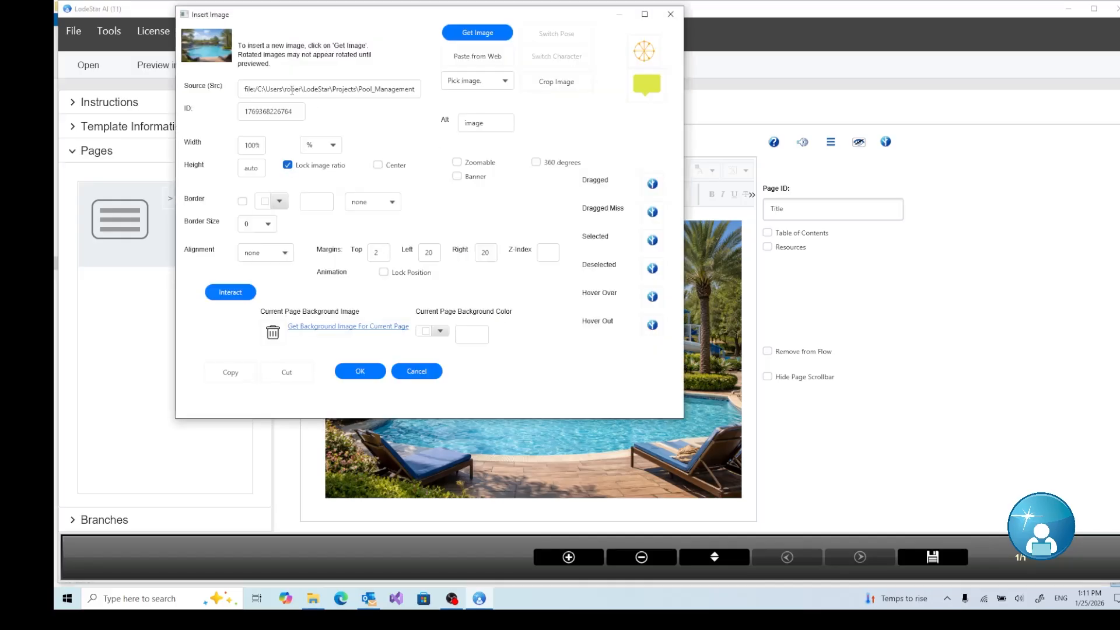
{"action": "left_click", "coordinate": [435, 370]}
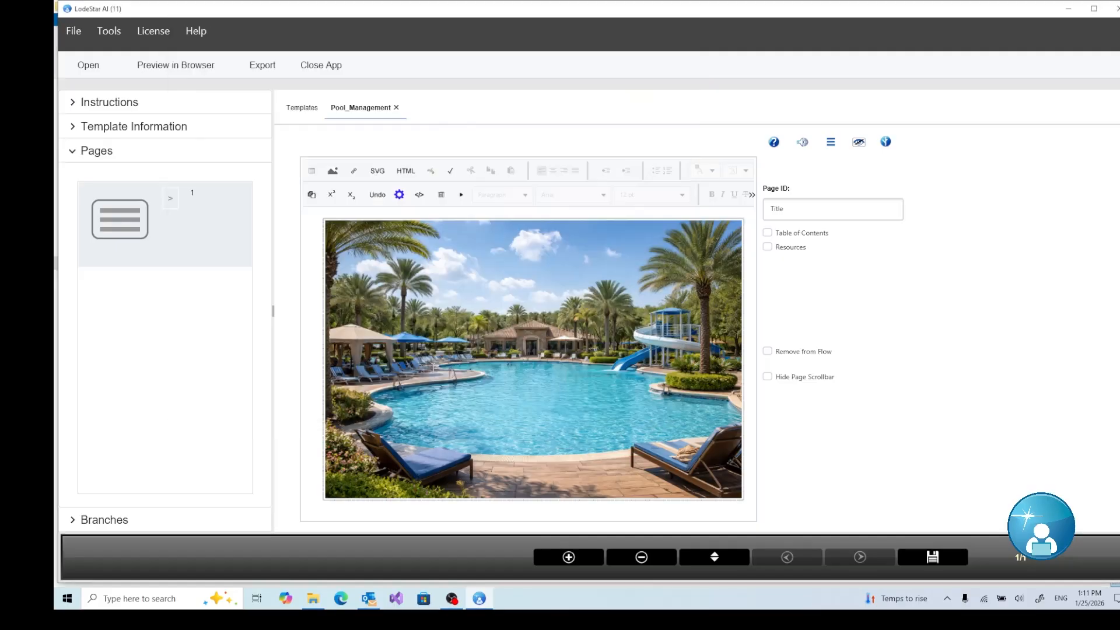
{"action": "double_click", "coordinate": [507, 342]}
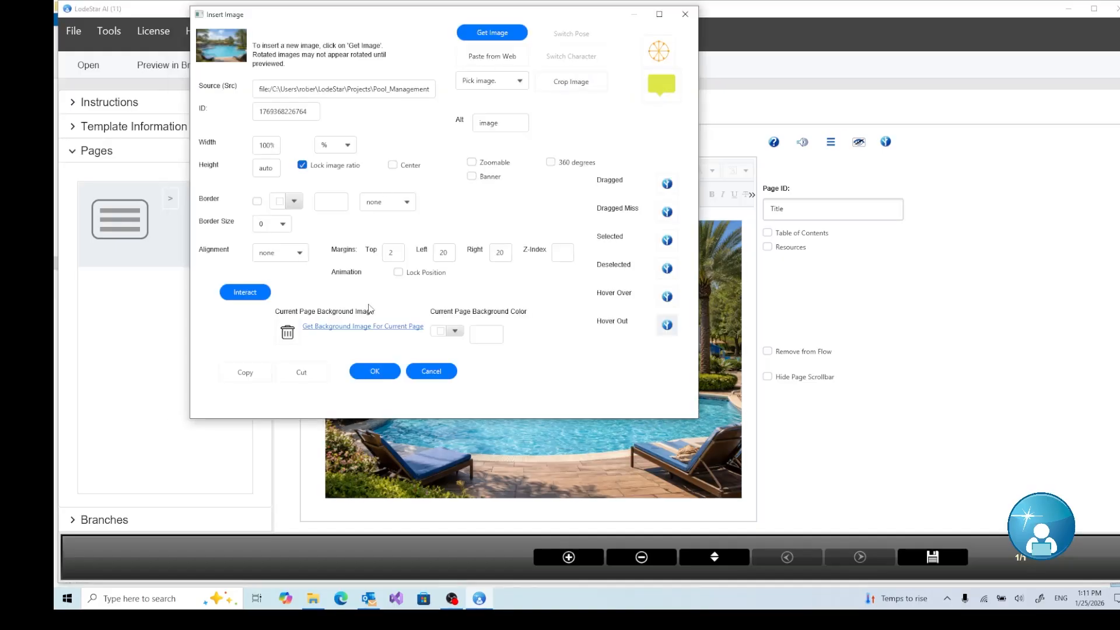
{"action": "left_click", "coordinate": [567, 88]}
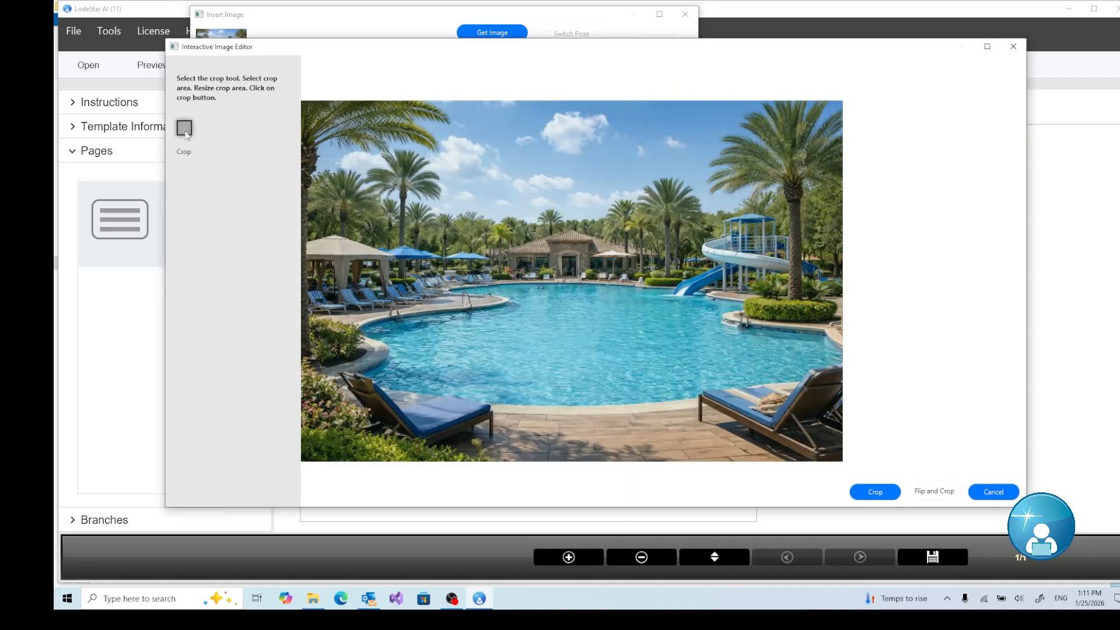
{"action": "left_click", "coordinate": [184, 131]}
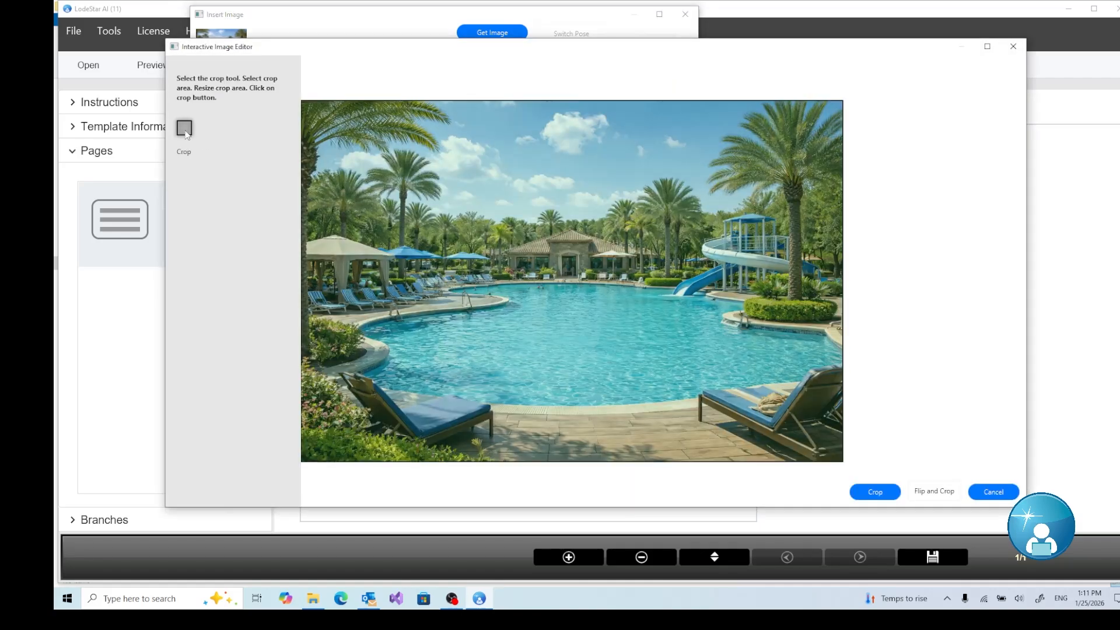
{"action": "left_click", "coordinate": [485, 191]}
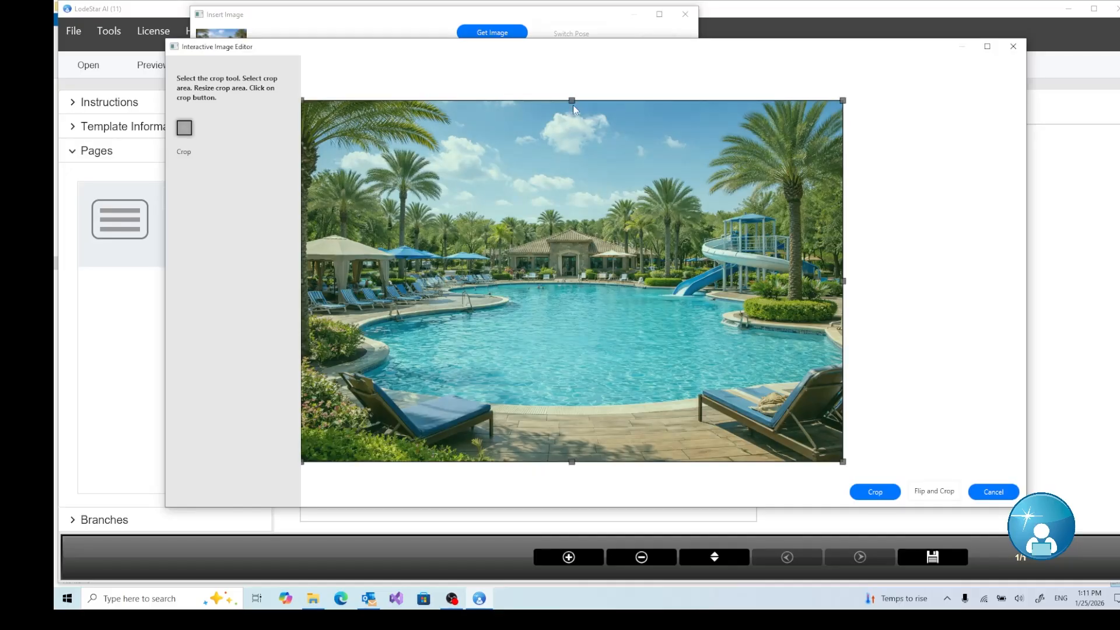
{"action": "left_click_drag", "start_coordinate": [571, 106], "coordinate": [569, 168]}
{"action": "left_click_drag", "start_coordinate": [567, 215], "coordinate": [566, 221]}
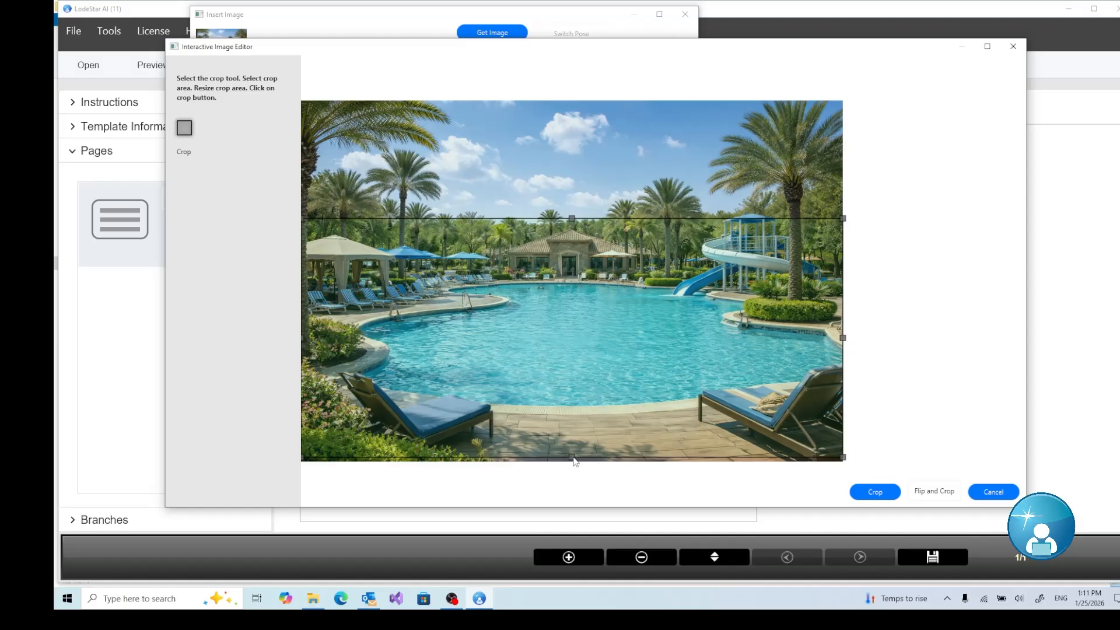
{"action": "left_click_drag", "start_coordinate": [575, 460], "coordinate": [573, 363]}
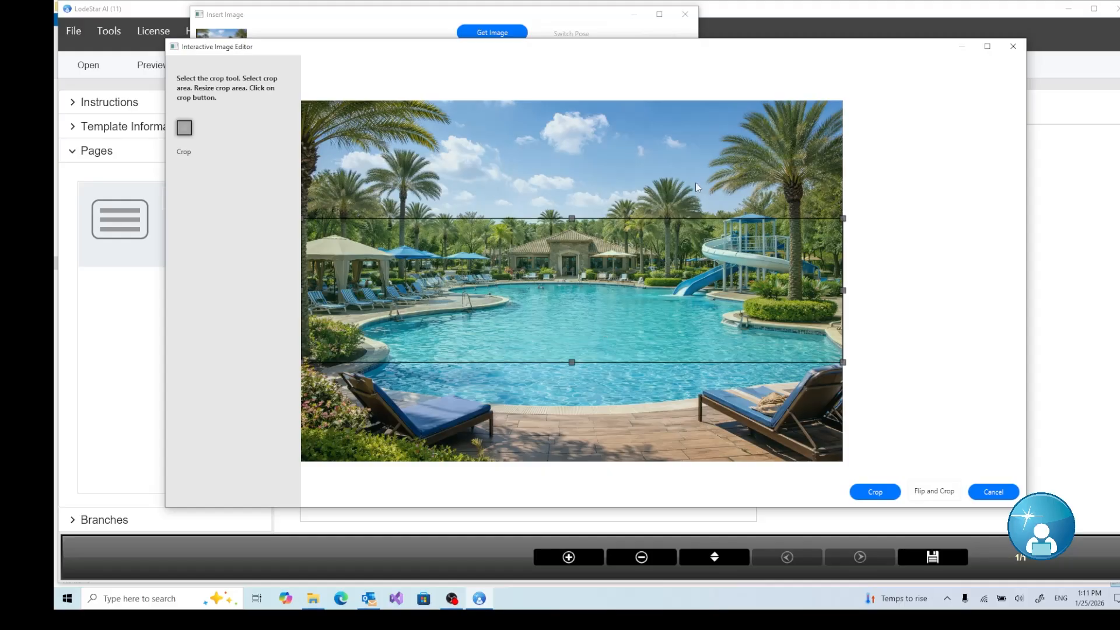
{"action": "left_click", "coordinate": [875, 493]}
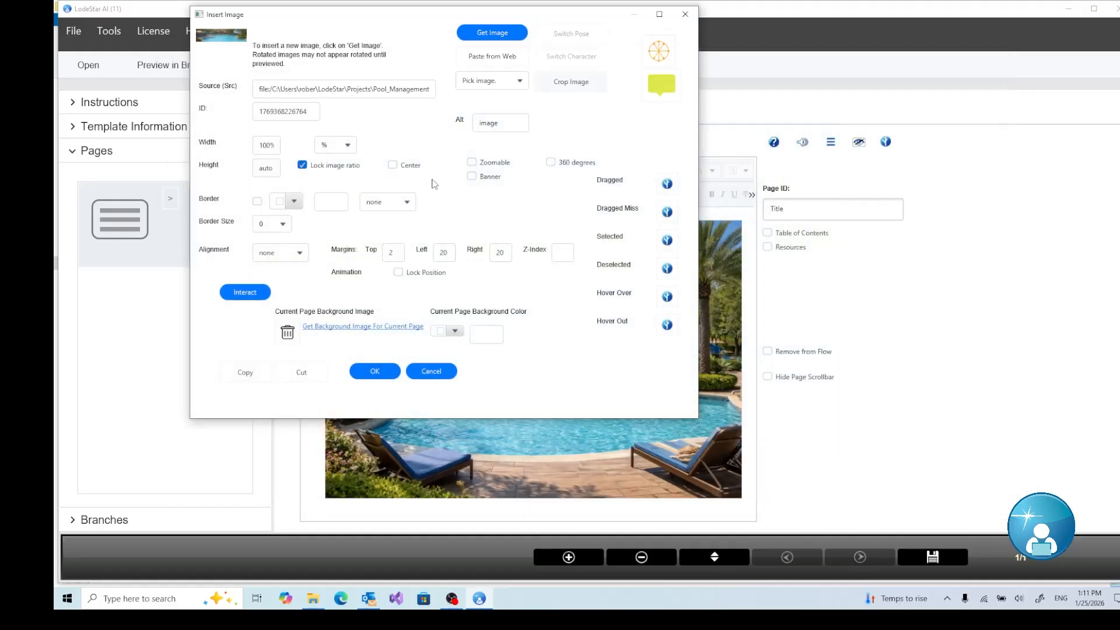
- Turn on the Center and Banner options for the cropped pool image and apply them
{"action": "left_click", "coordinate": [393, 165]}
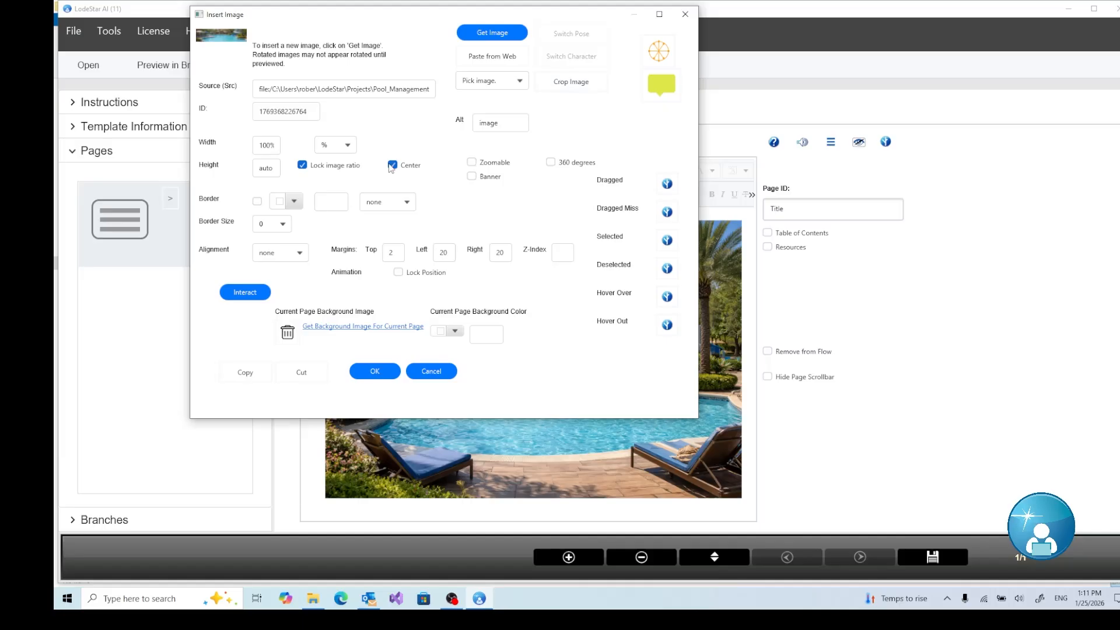
{"action": "left_click", "coordinate": [473, 177]}
{"action": "left_click", "coordinate": [375, 372]}
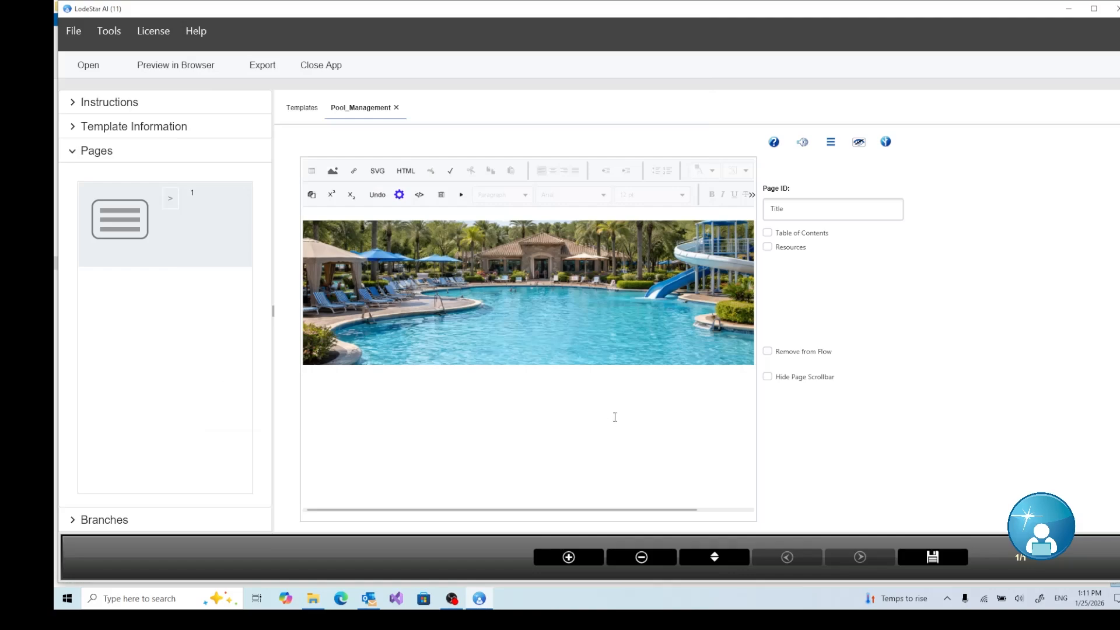
- Add the title text "Pool Management" on its own line below the banner image
{"action": "left_click", "coordinate": [615, 417]}
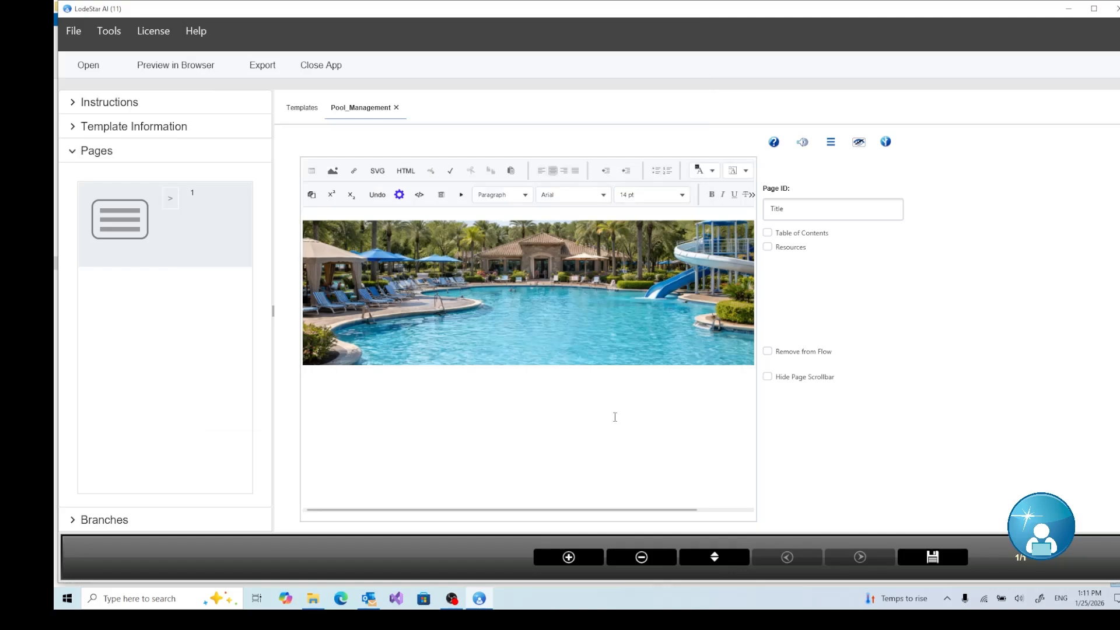
{"action": "type", "text": "Pool Management"}
{"action": "left_click", "coordinate": [487, 372]}
{"action": "key", "text": "Return"}
- Format the "Pool Management" title as Heading 1 at 36 pt and align it right
{"action": "left_click_drag", "start_coordinate": [563, 382], "coordinate": [436, 376]}
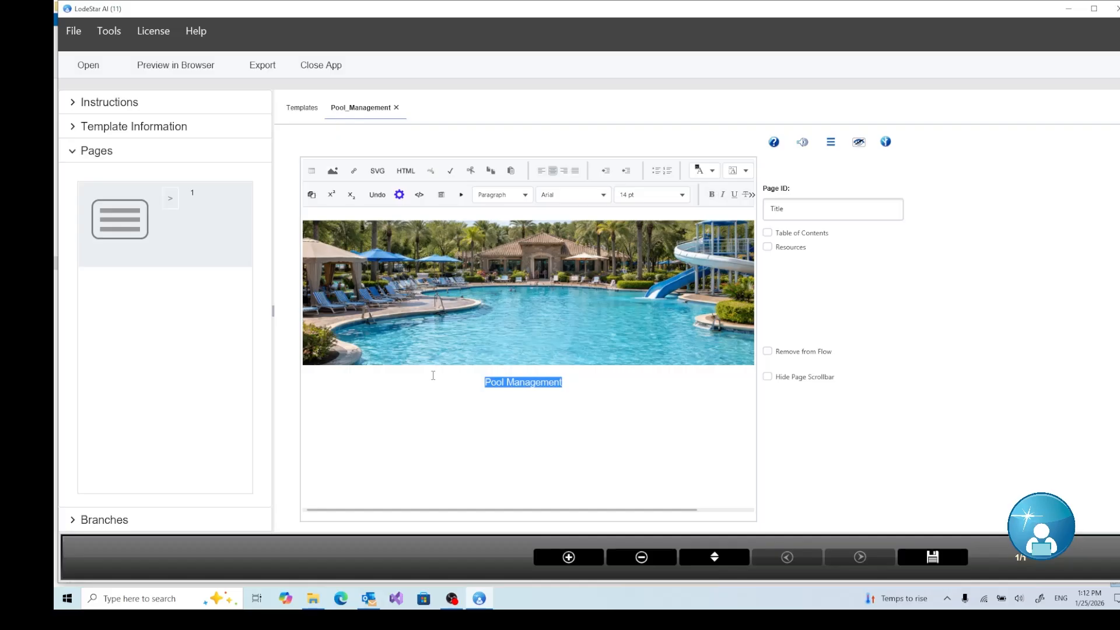
{"action": "left_click", "coordinate": [509, 196]}
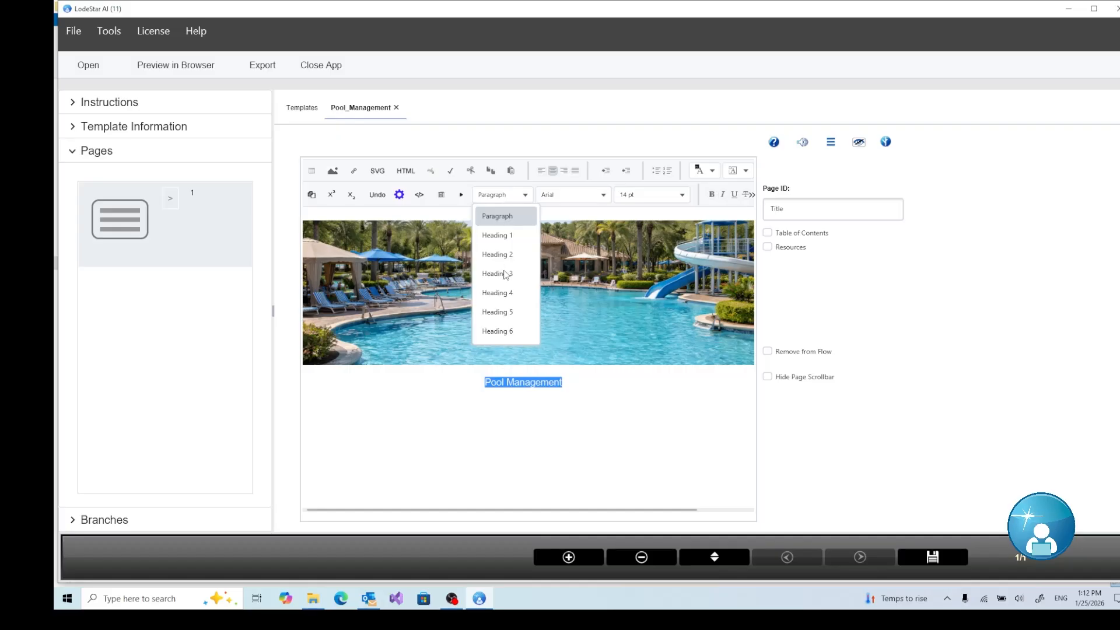
{"action": "left_click", "coordinate": [496, 235]}
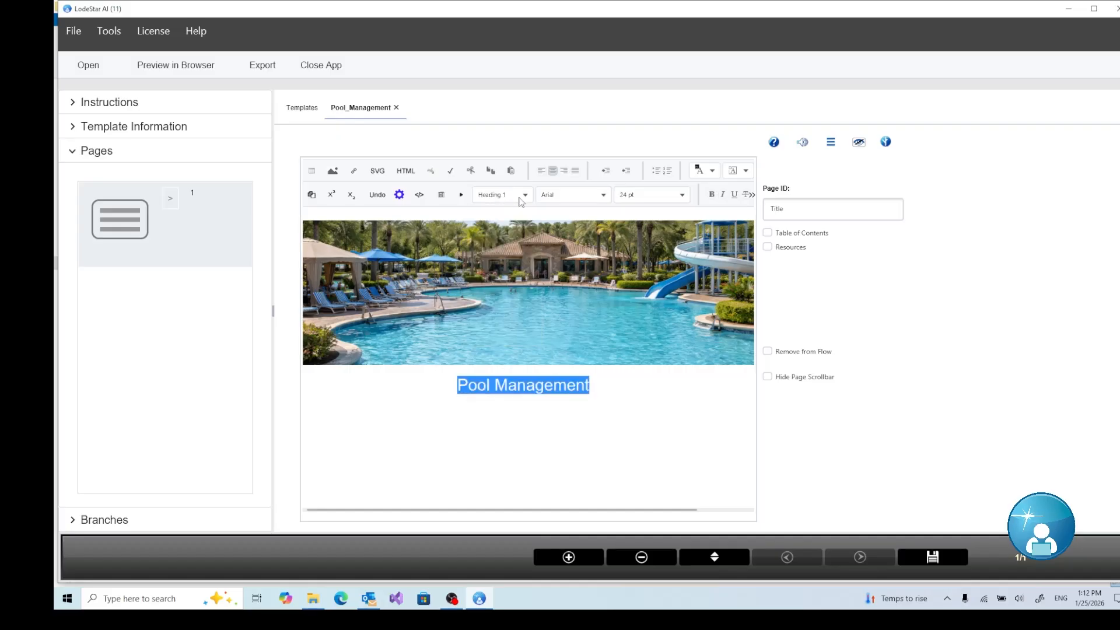
{"action": "left_click", "coordinate": [681, 198]}
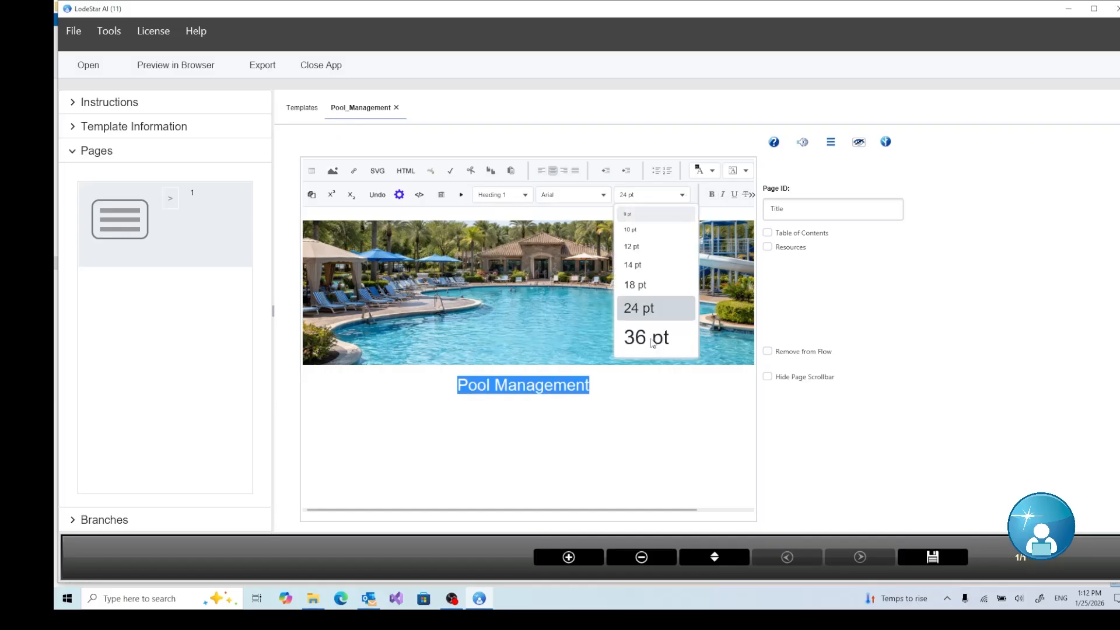
{"action": "left_click", "coordinate": [652, 338]}
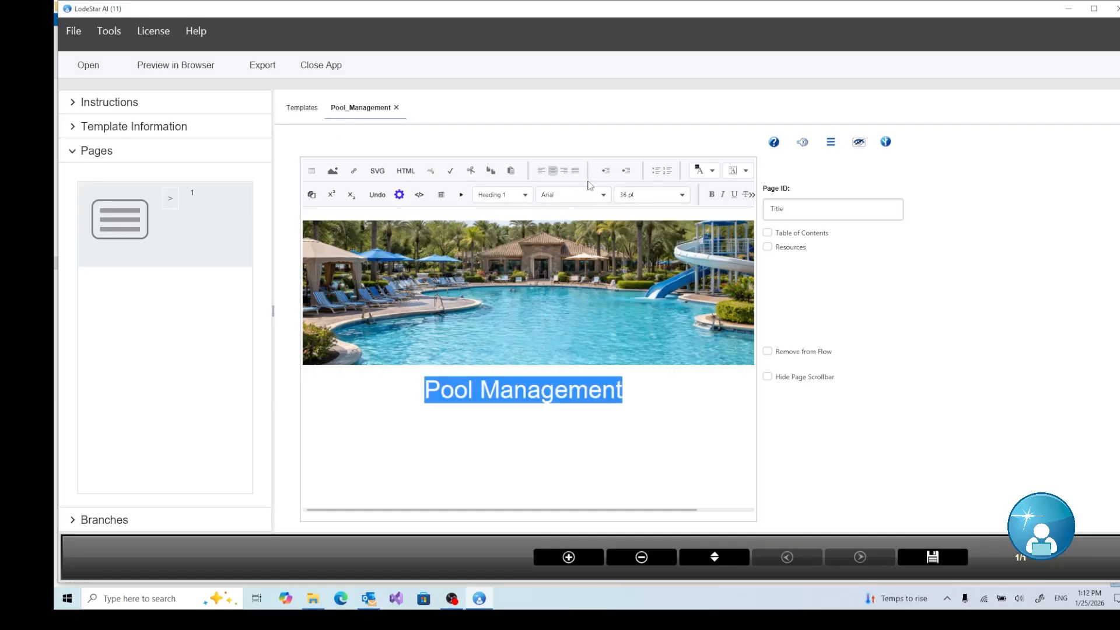
{"action": "left_click", "coordinate": [563, 170]}
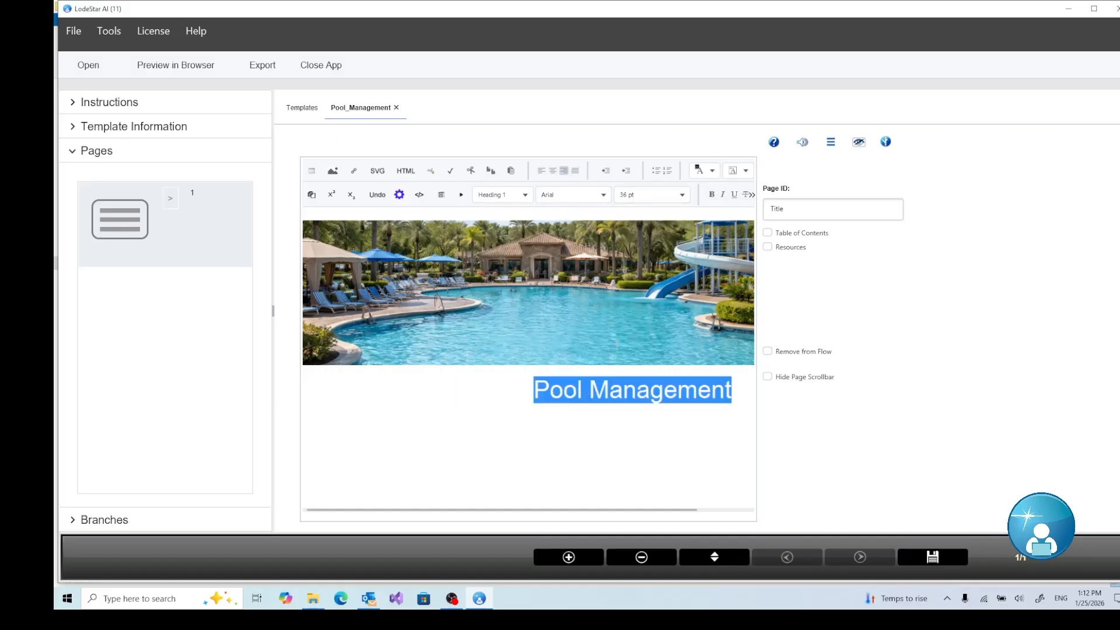
{"action": "left_click", "coordinate": [624, 438]}
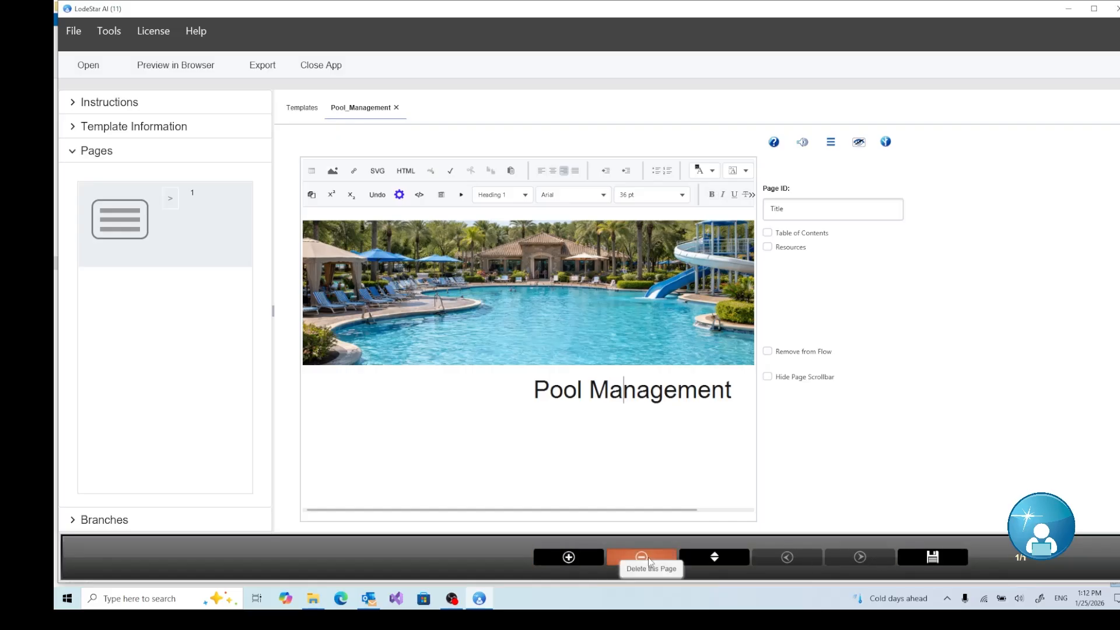
- Save the project and add a new text page after the Title page
{"action": "left_click", "coordinate": [719, 560]}
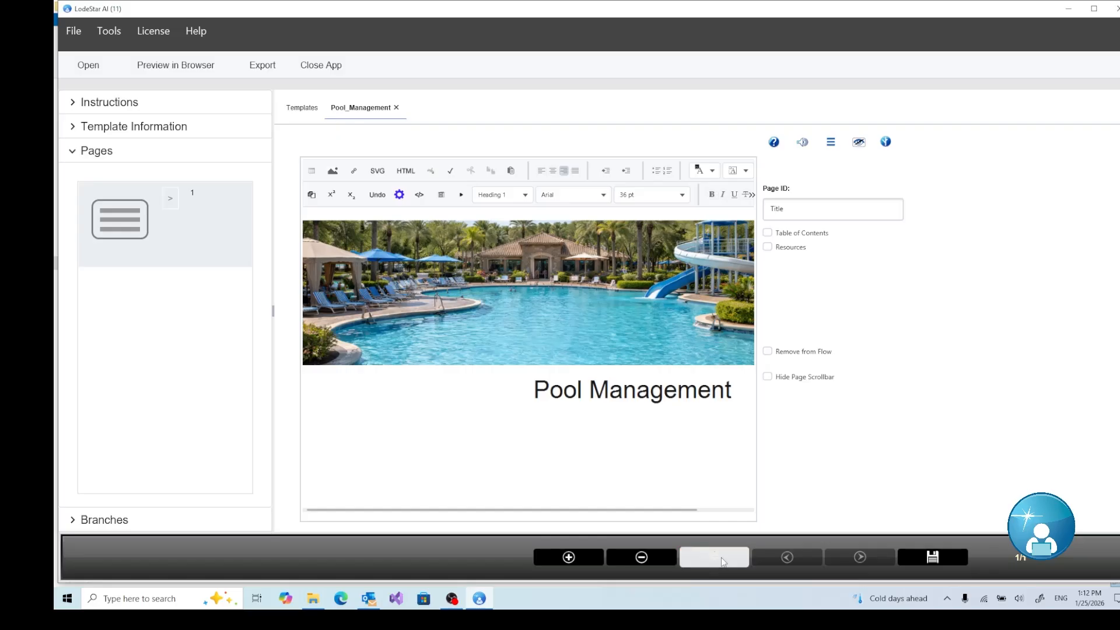
{"action": "left_click", "coordinate": [721, 560]}
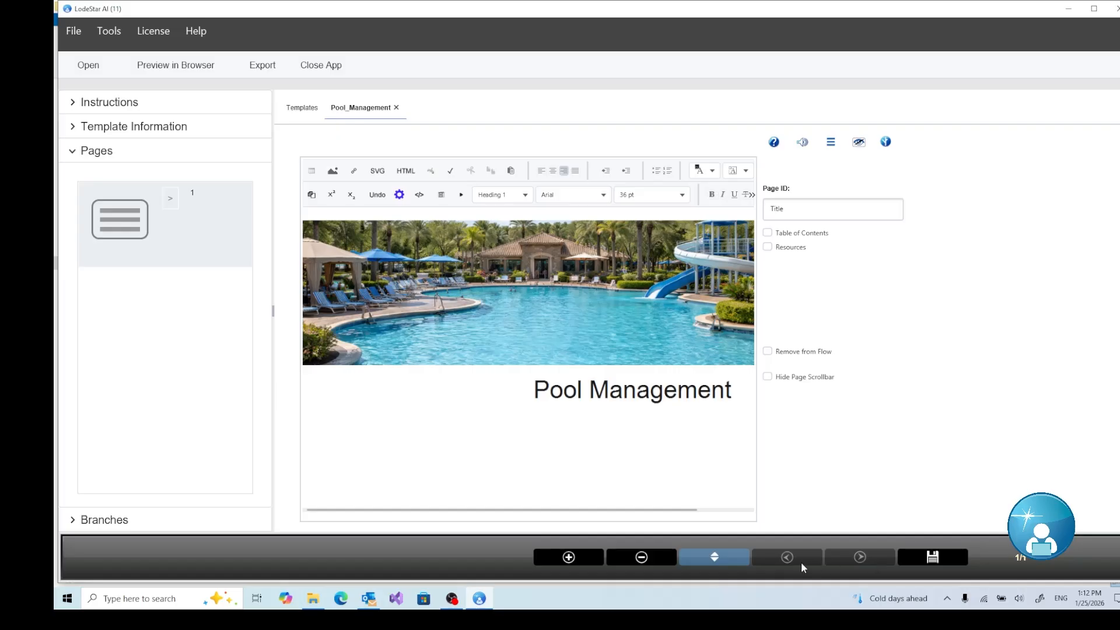
{"action": "left_click", "coordinate": [932, 563]}
{"action": "left_click", "coordinate": [568, 557]}
{"action": "left_click", "coordinate": [569, 558]}
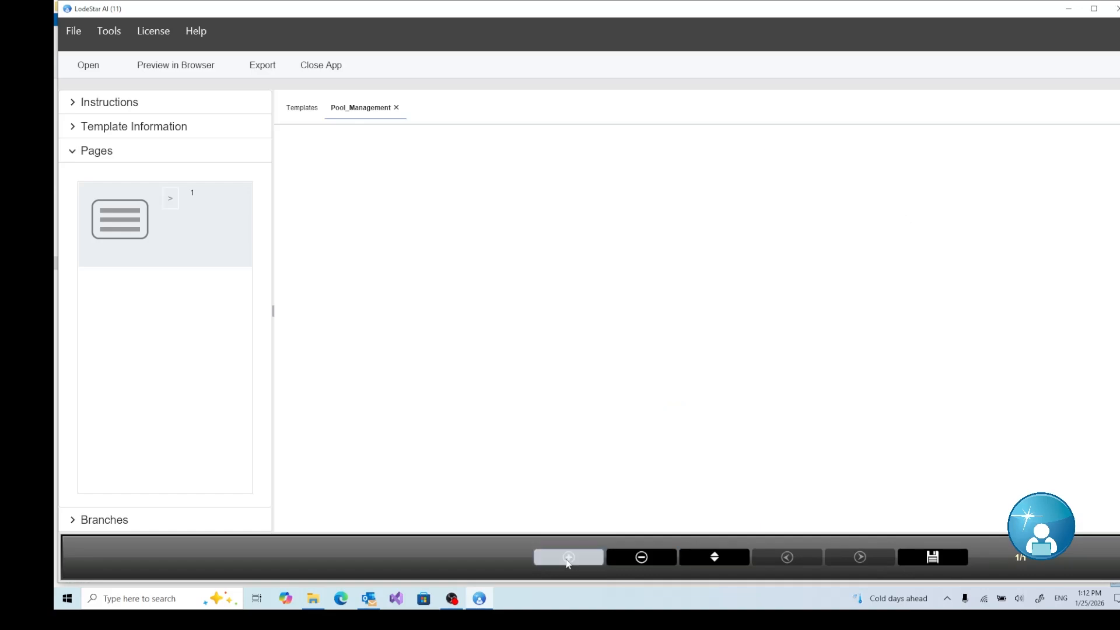
{"action": "left_click", "coordinate": [451, 263]}
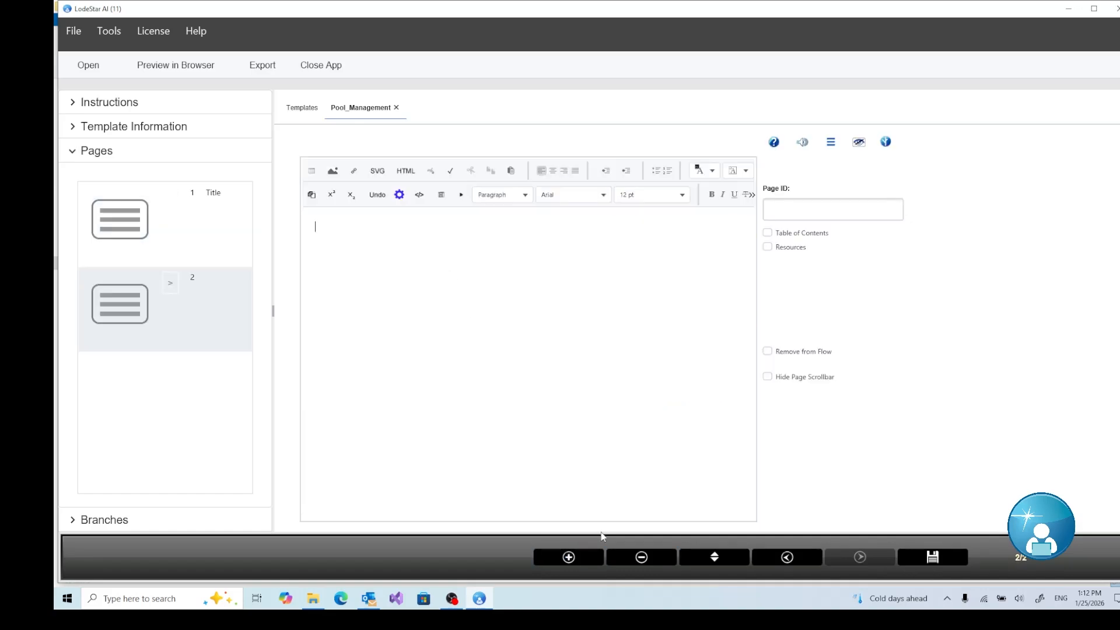
- Set the ID of page 2 to "Clean Debris"
{"action": "left_click", "coordinate": [779, 210]}
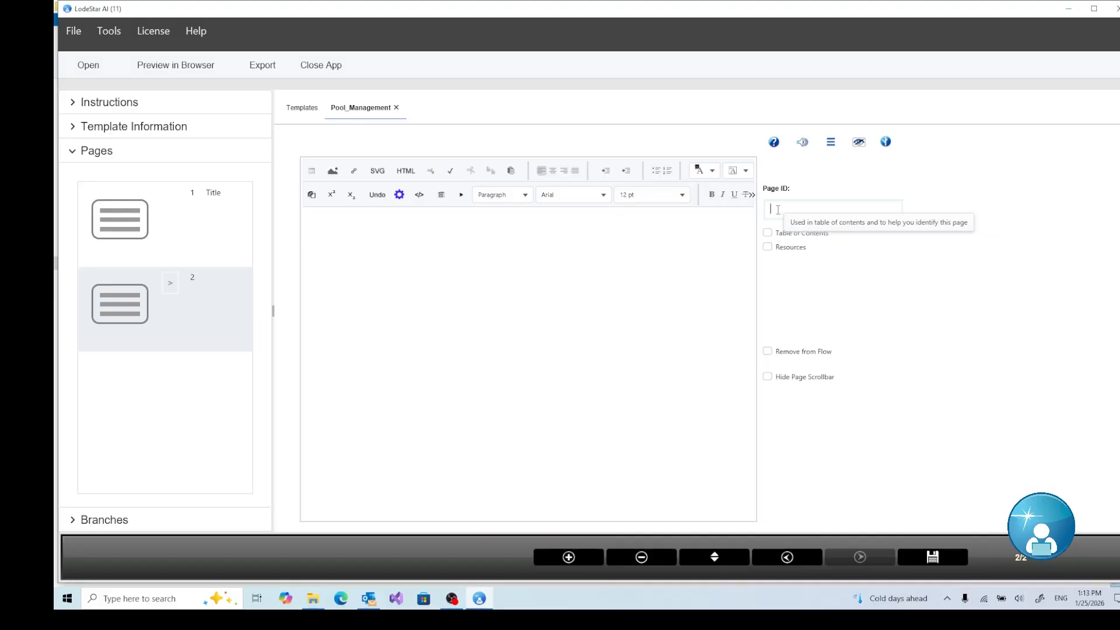
{"action": "type", "text": "qlean "}
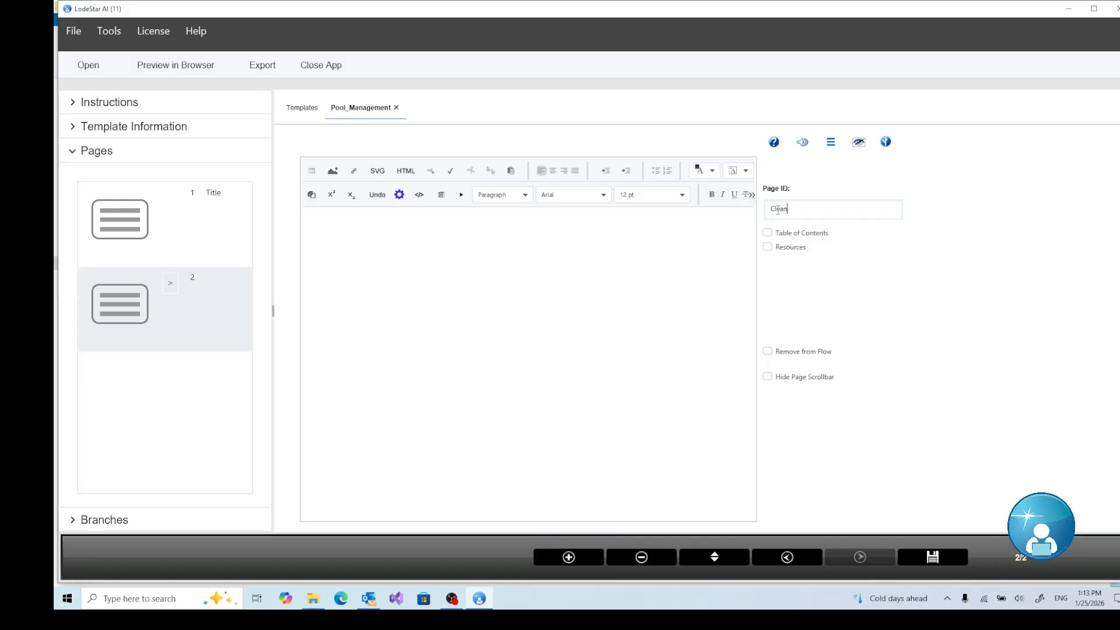
{"action": "type", "text": "Debris"}
{"action": "left_click", "coordinate": [444, 261]}
{"action": "left_click", "coordinate": [797, 209]}
{"action": "left_click_drag", "start_coordinate": [780, 211], "coordinate": [738, 208]}
{"action": "left_click", "coordinate": [819, 208]}
{"action": "left_click", "coordinate": [794, 209]}
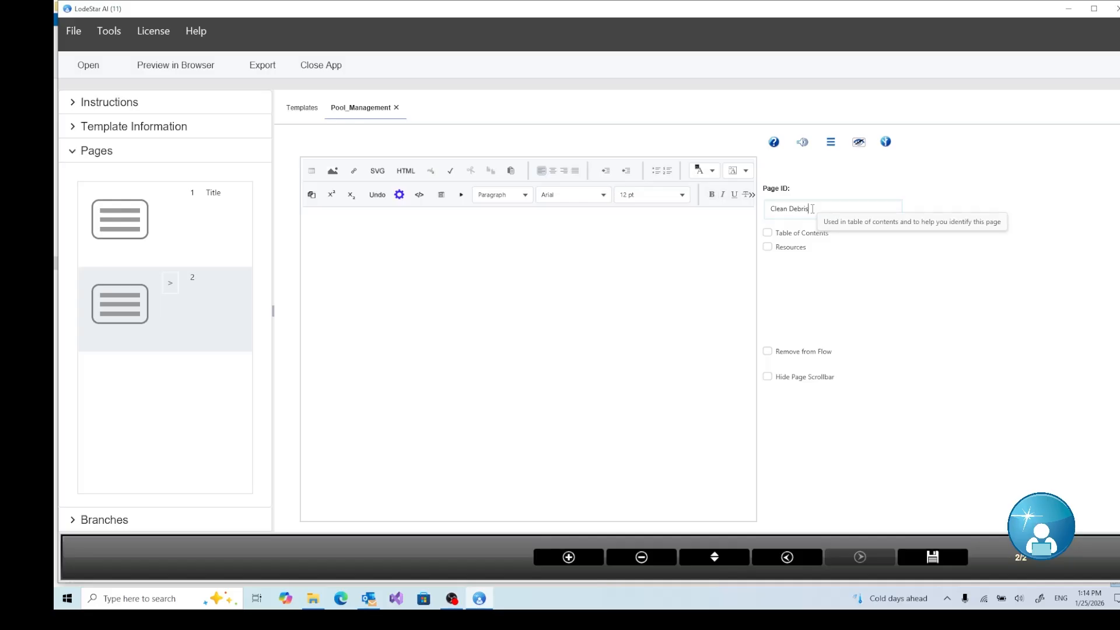
{"action": "left_click", "coordinate": [816, 208]}
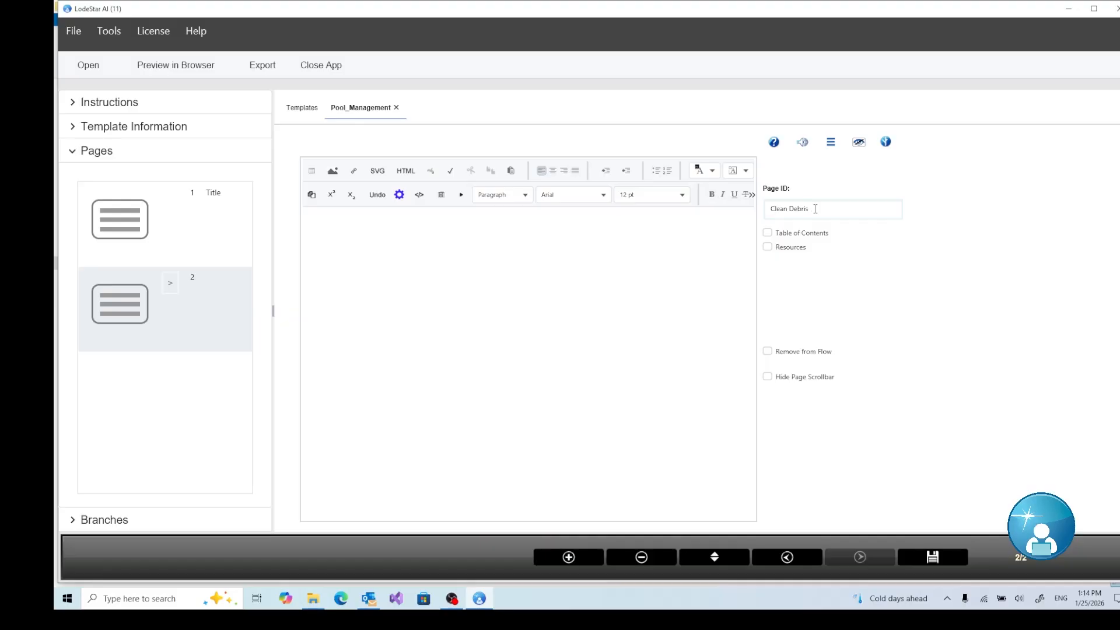
- Start an SVG drawing on the Clean Debris page and draw a wide cylinder from the Basic shapes at about X 220, Y 78
{"action": "left_click", "coordinate": [529, 268]}
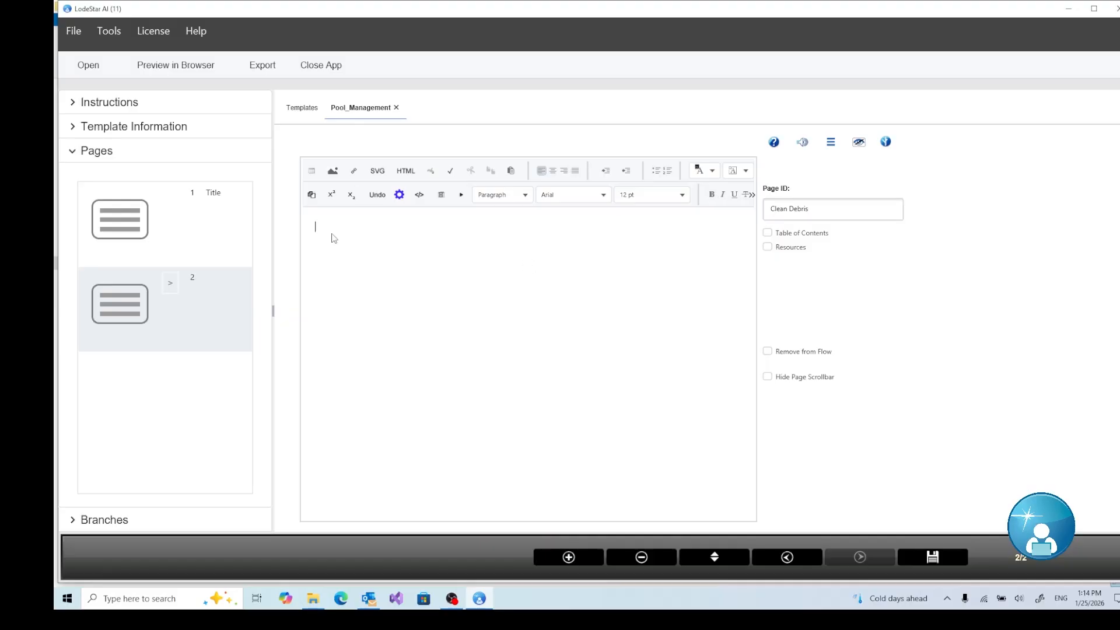
{"action": "left_click", "coordinate": [377, 171]}
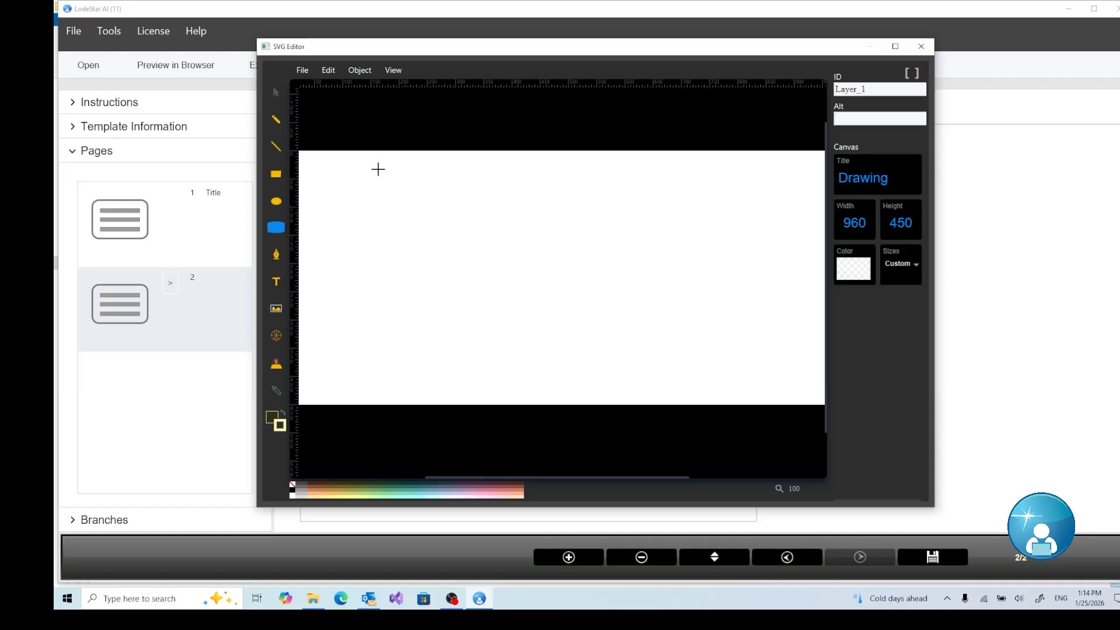
{"action": "left_click", "coordinate": [276, 231]}
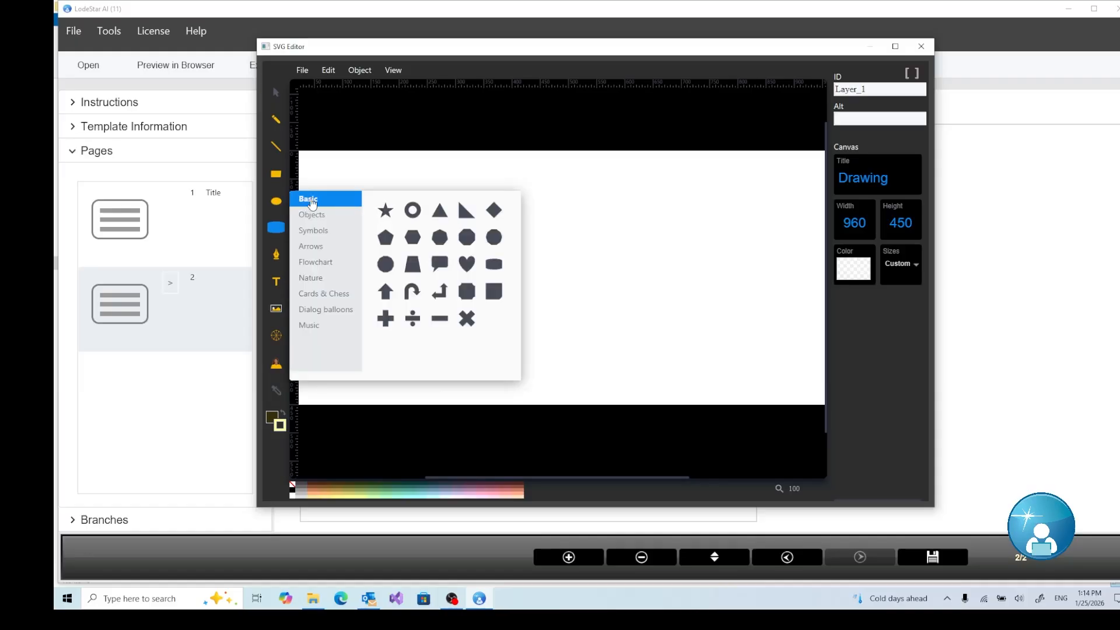
{"action": "left_click", "coordinate": [312, 214]}
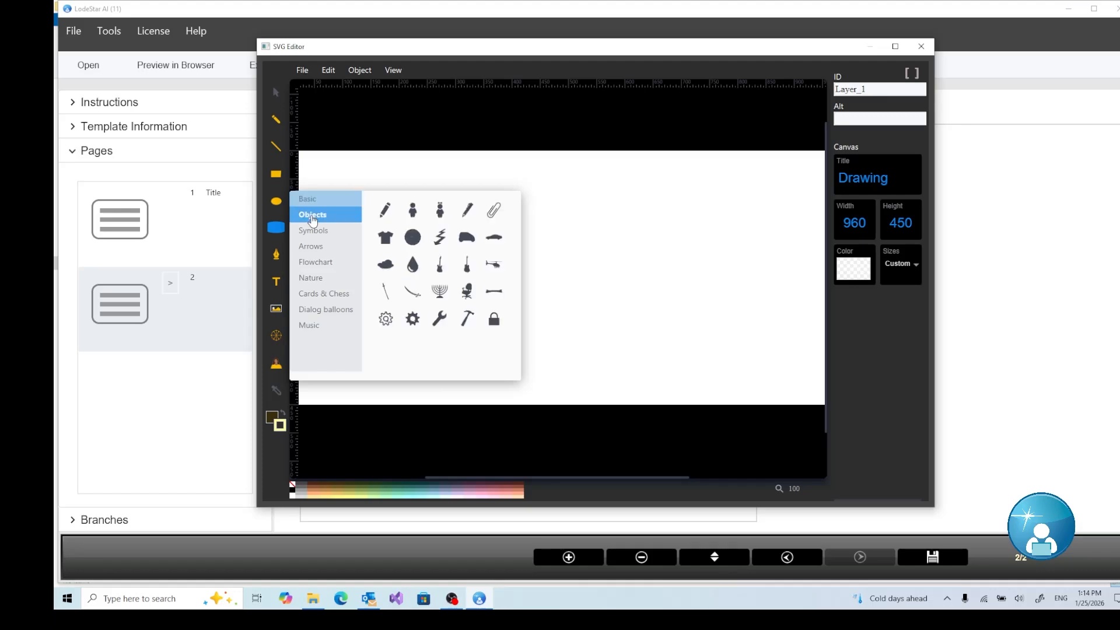
{"action": "left_click", "coordinate": [314, 232]}
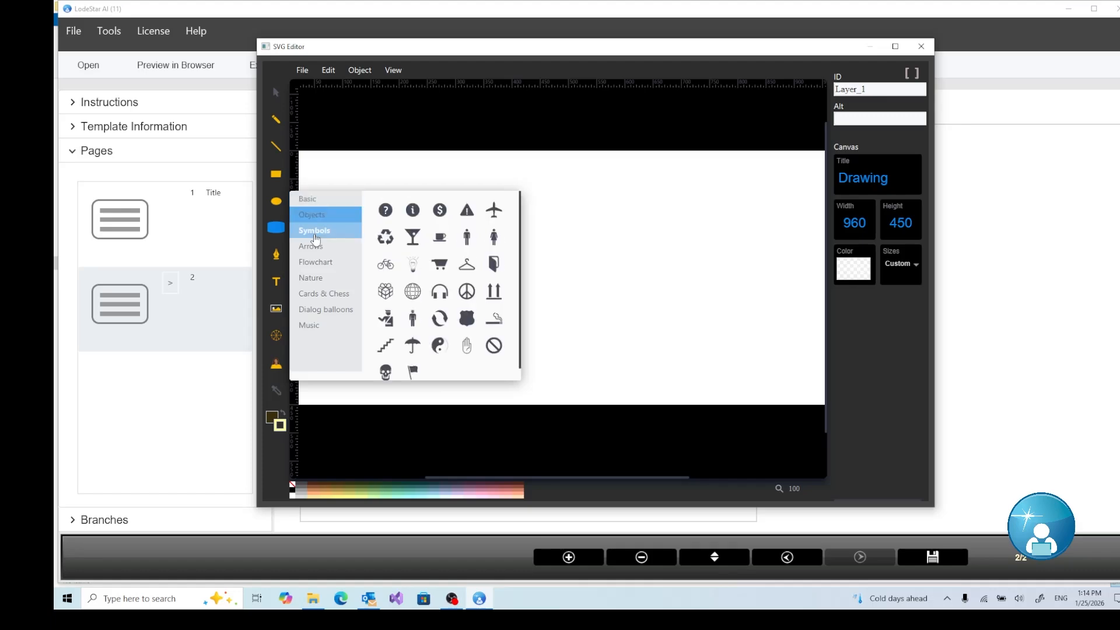
{"action": "left_click", "coordinate": [308, 199]}
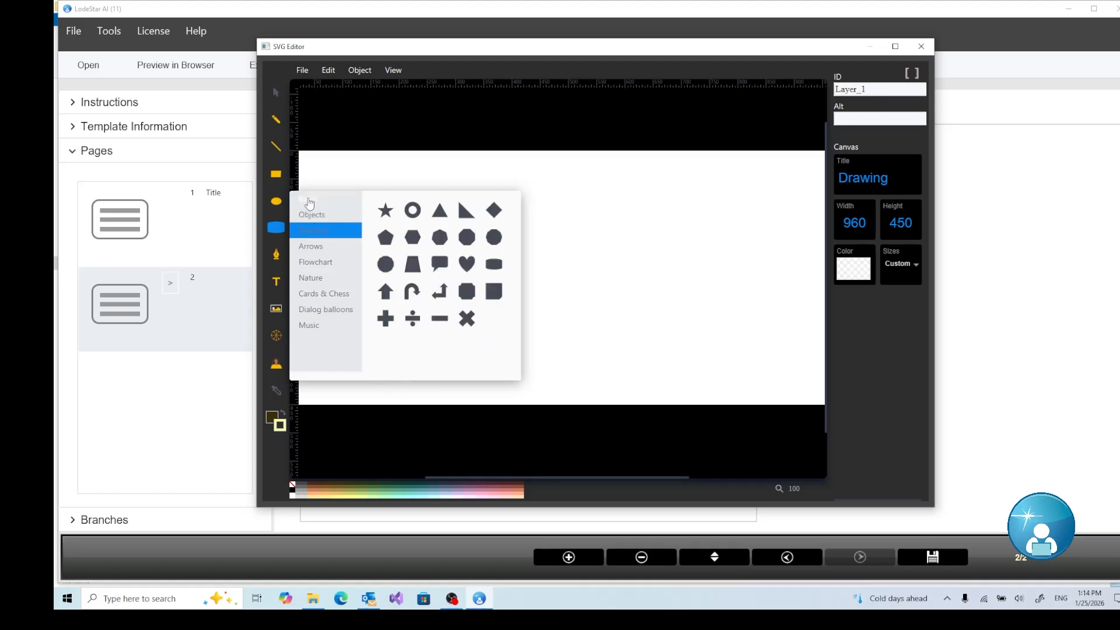
{"action": "left_click", "coordinate": [493, 269]}
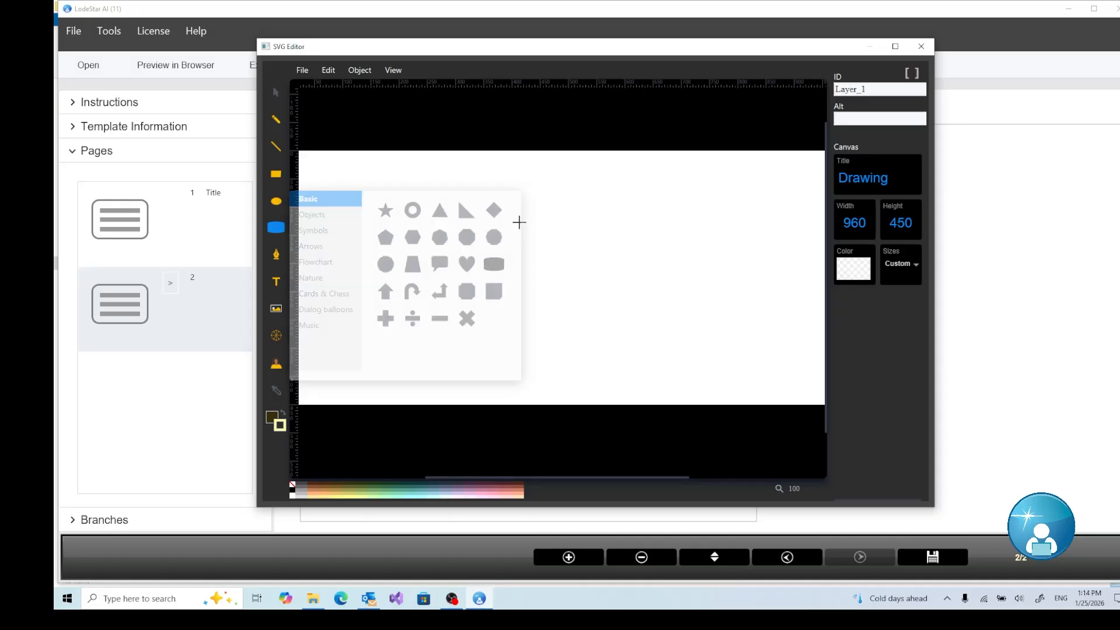
{"action": "left_click_drag", "start_coordinate": [454, 227], "coordinate": [678, 305]}
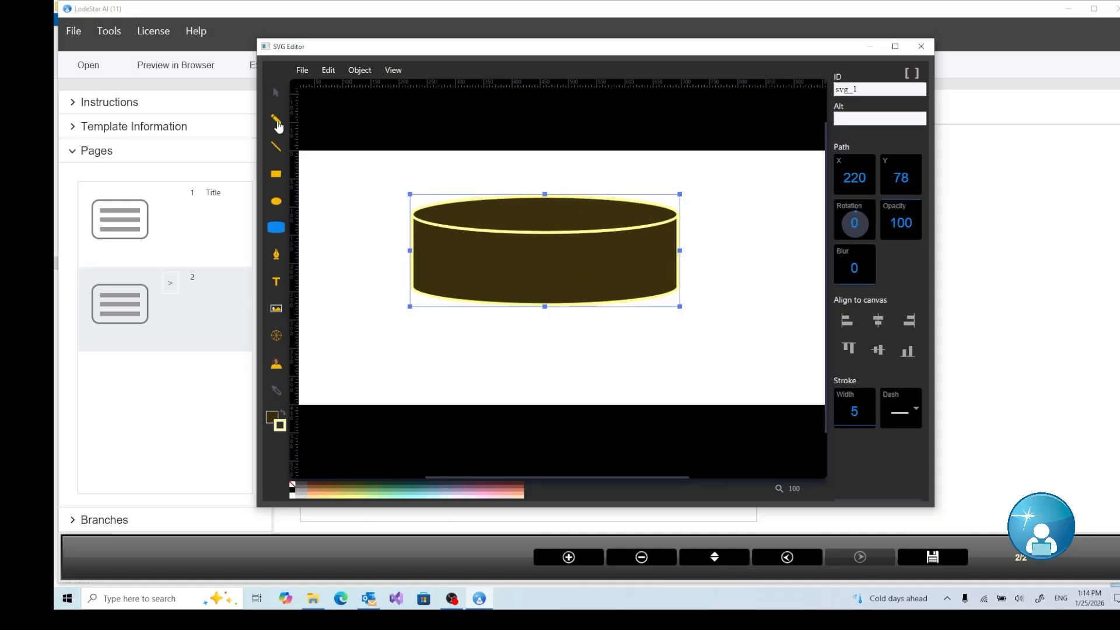
- Move the cylinder lower on the canvas to about X 235, Y 205
{"action": "left_click_drag", "start_coordinate": [558, 228], "coordinate": [574, 301]}
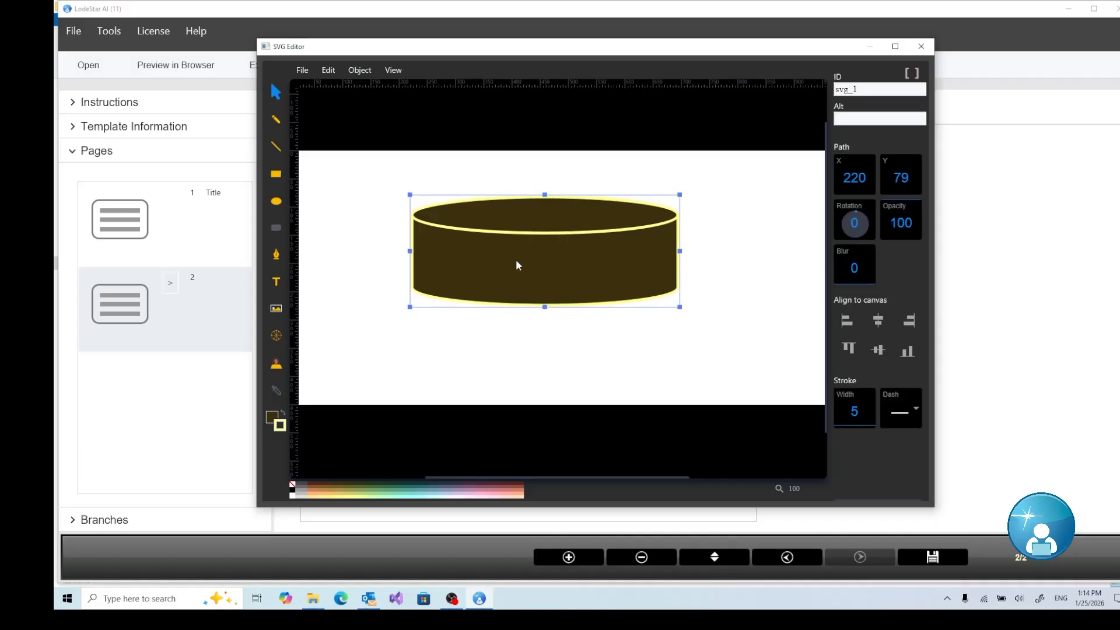
{"action": "left_click_drag", "start_coordinate": [516, 259], "coordinate": [525, 332]}
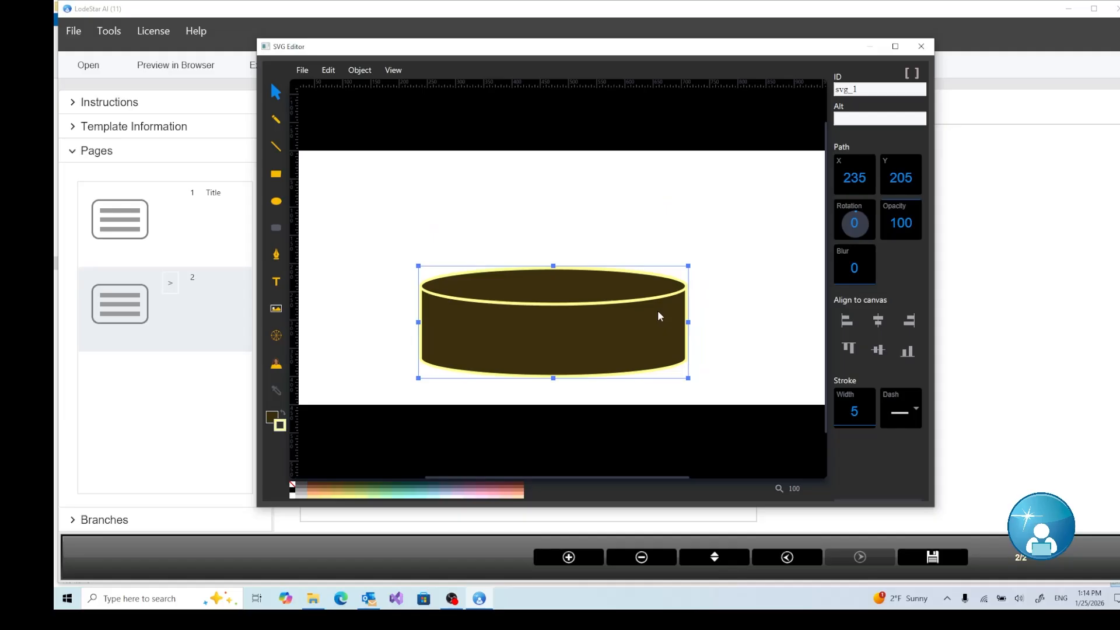
{"action": "left_click", "coordinate": [272, 418]}
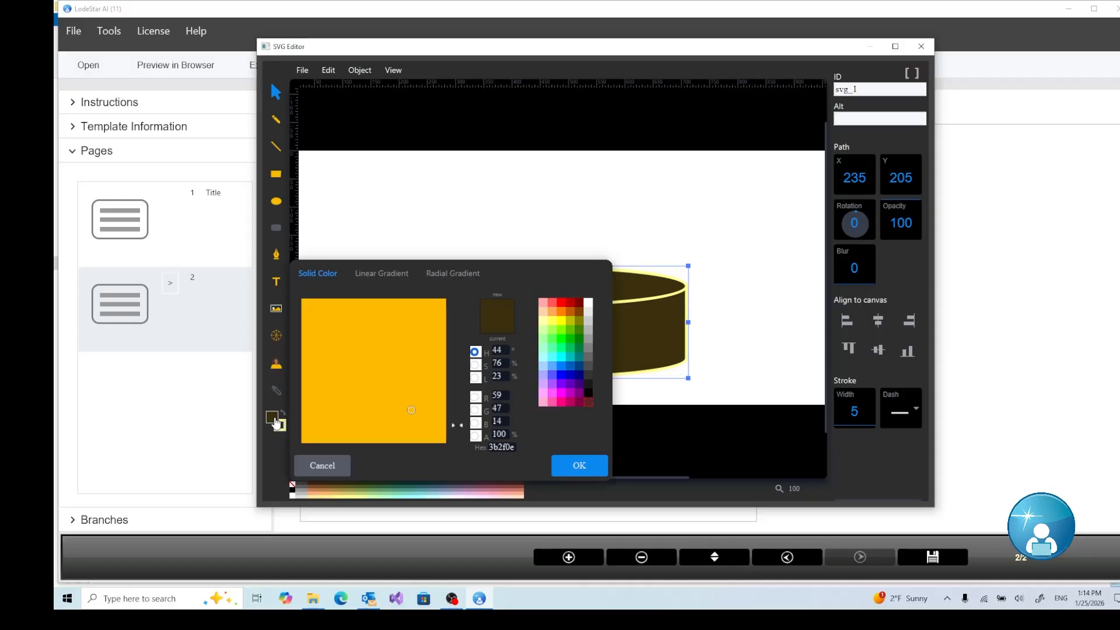
{"action": "left_click", "coordinate": [324, 465]}
{"action": "left_click", "coordinate": [273, 419]}
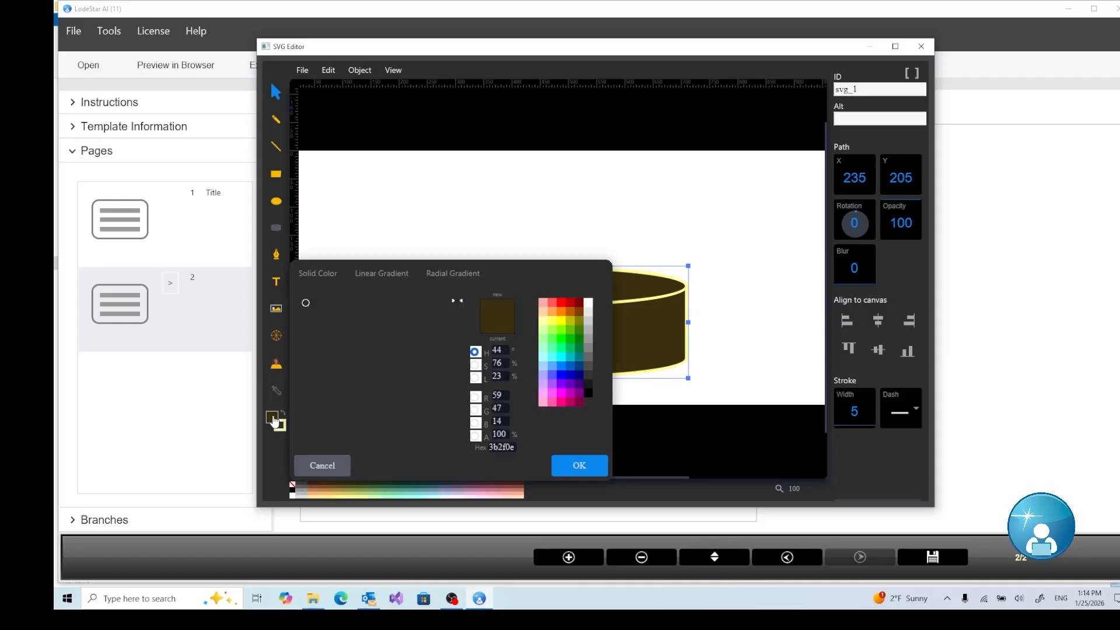
{"action": "left_click", "coordinate": [324, 465]}
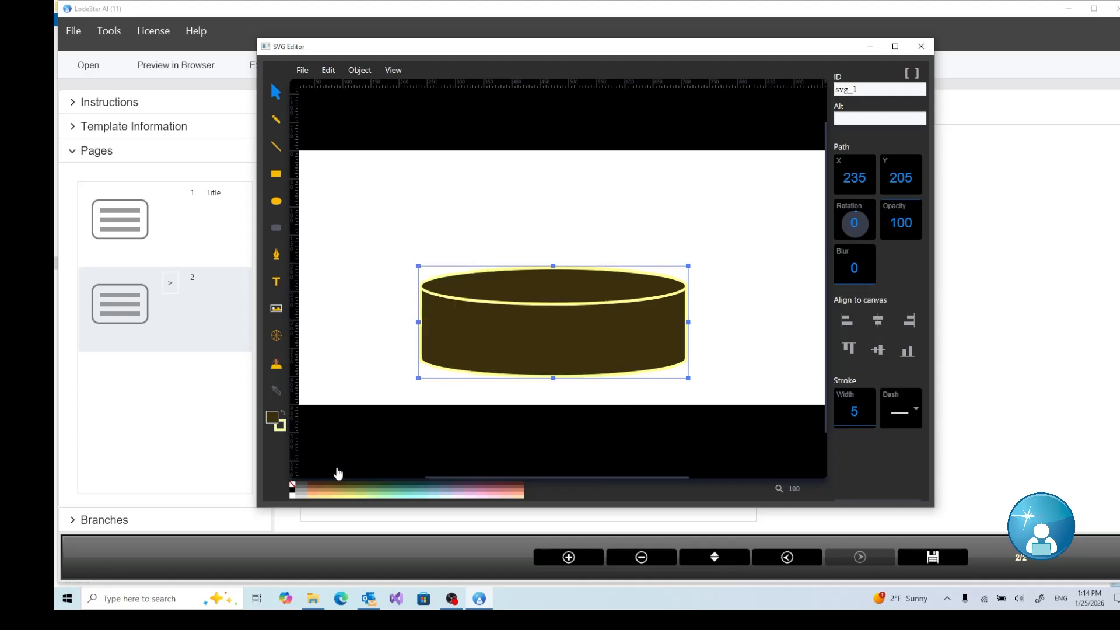
- Try light blue, pale pink and dark brown fills on the cylinder and settle on black
{"action": "left_click", "coordinate": [371, 495]}
{"action": "left_click", "coordinate": [451, 495]}
{"action": "left_click", "coordinate": [470, 499]}
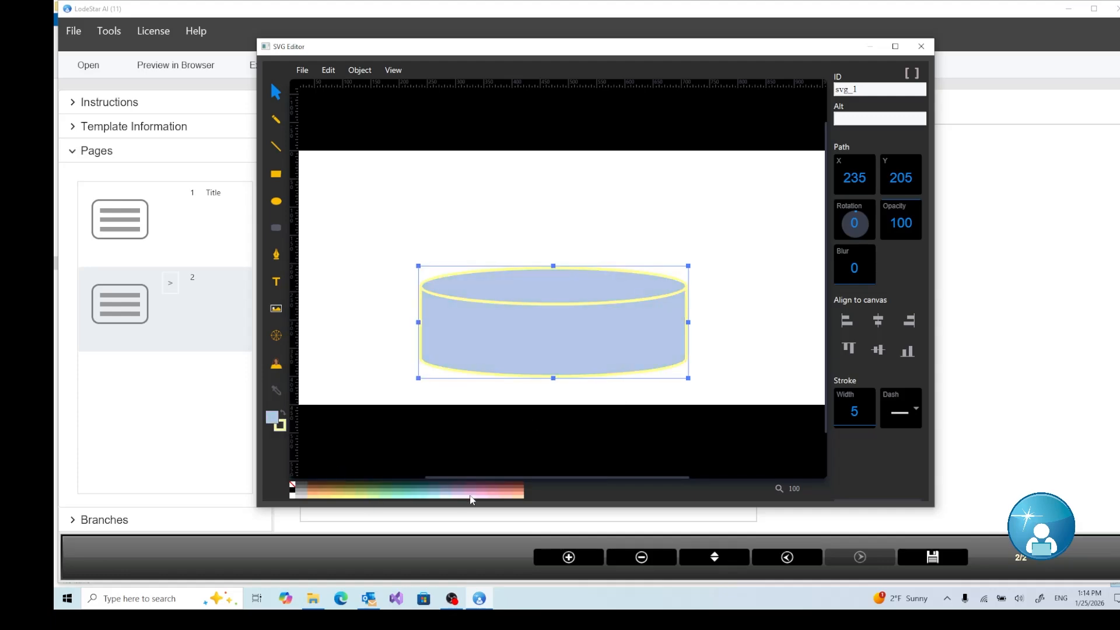
{"action": "left_click", "coordinate": [473, 501]}
{"action": "left_click", "coordinate": [492, 502]}
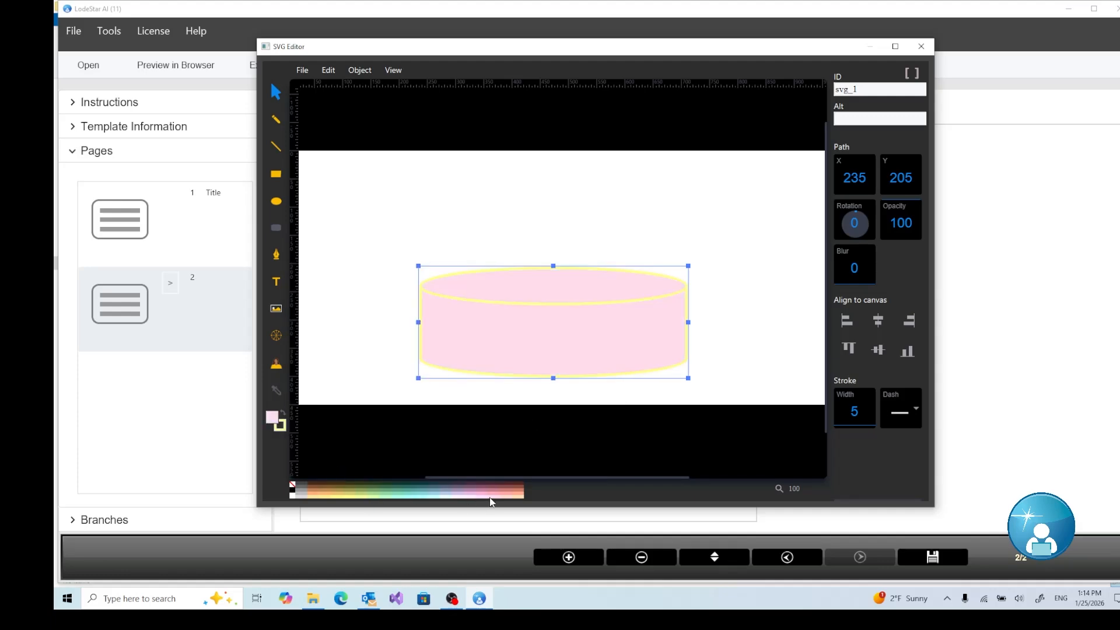
{"action": "left_click", "coordinate": [310, 487]}
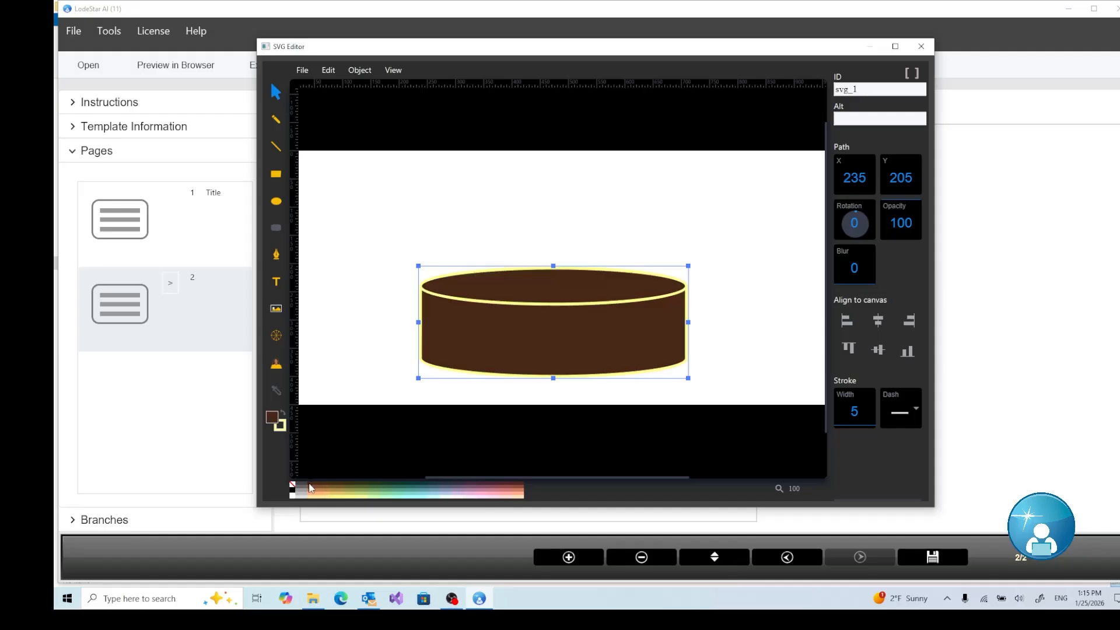
{"action": "left_click", "coordinate": [295, 495]}
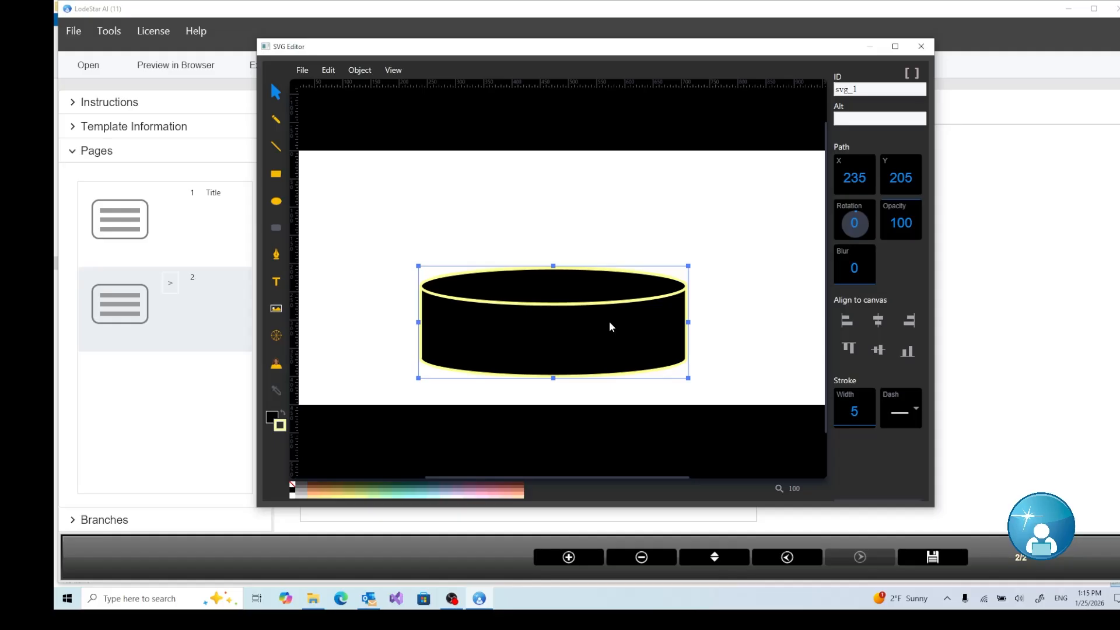
- Try light cyan and white outlines on the cylinder and settle on light tan
{"action": "left_click", "coordinate": [415, 496], "text": "shift"}
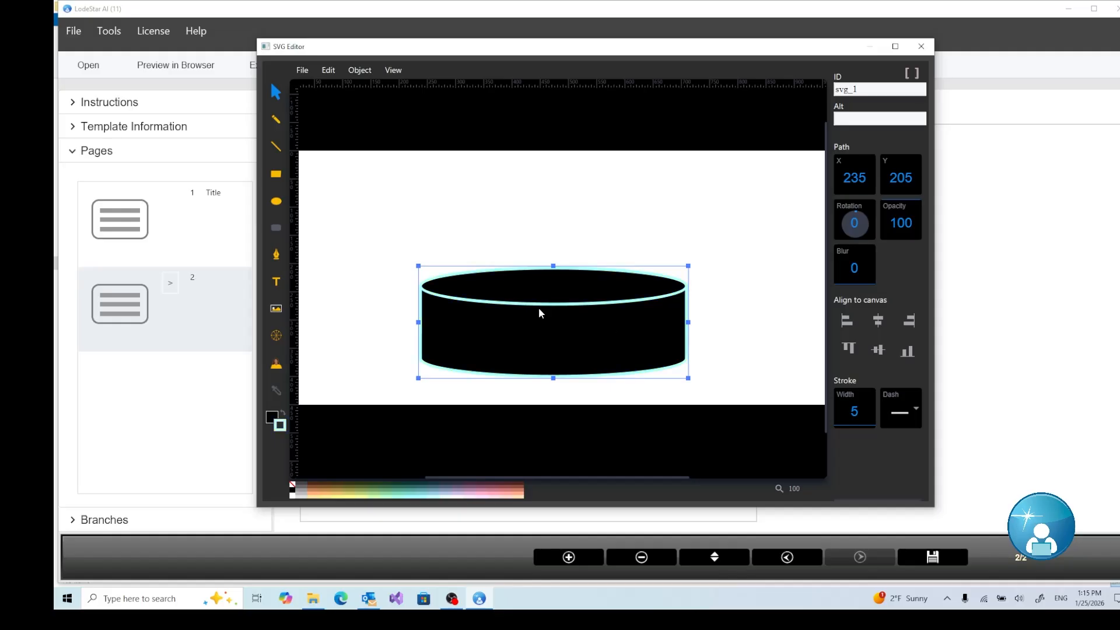
{"action": "left_click", "coordinate": [293, 496], "text": "shift"}
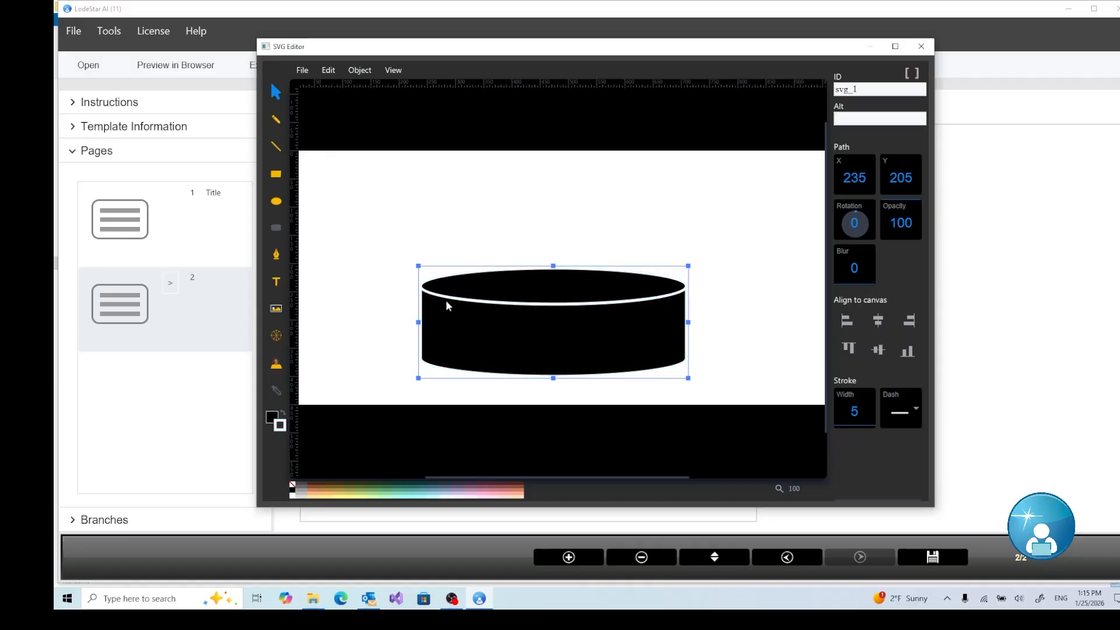
{"action": "left_click", "coordinate": [314, 499], "text": "shift"}
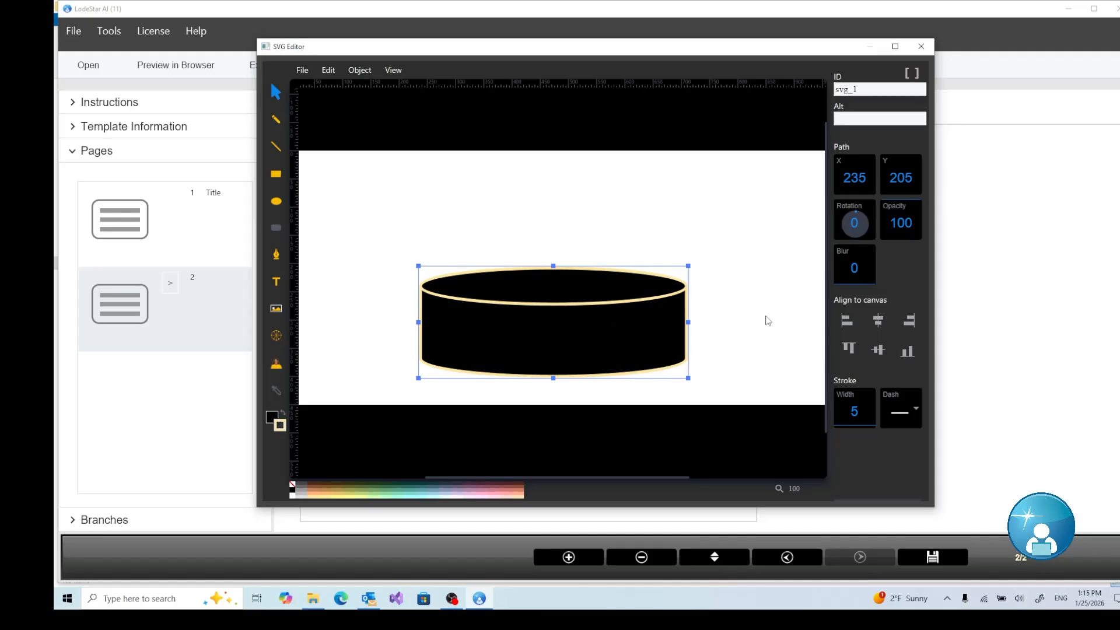
- Set the cylinder's stroke width to 6 and move it to about X 256, Y 216
{"action": "left_click_drag", "start_coordinate": [852, 412], "coordinate": [855, 409]}
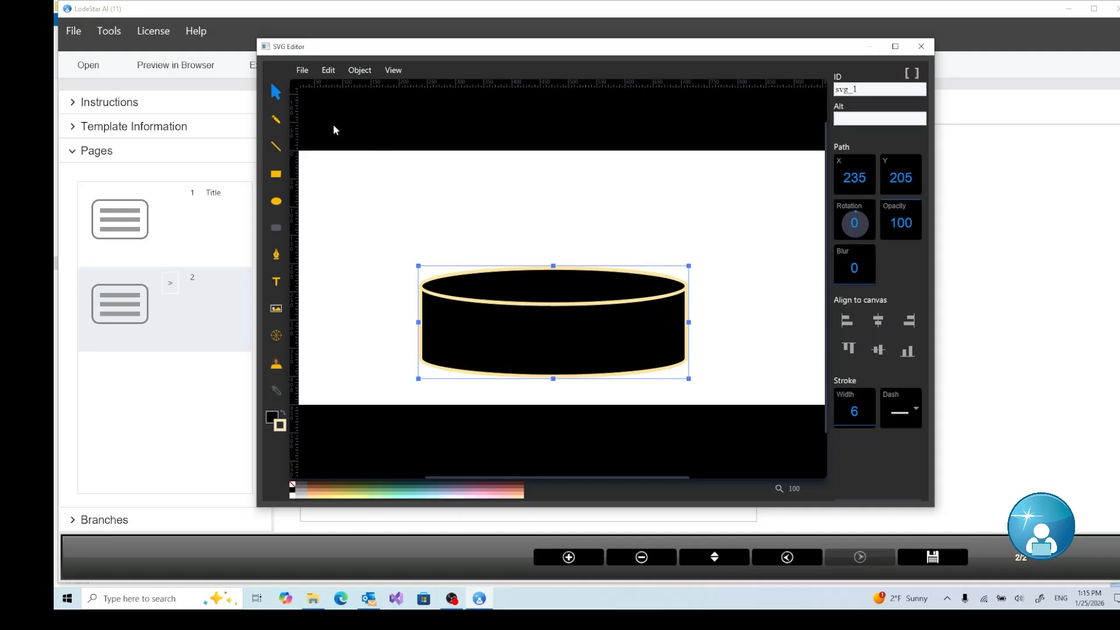
{"action": "left_click", "coordinate": [507, 264]}
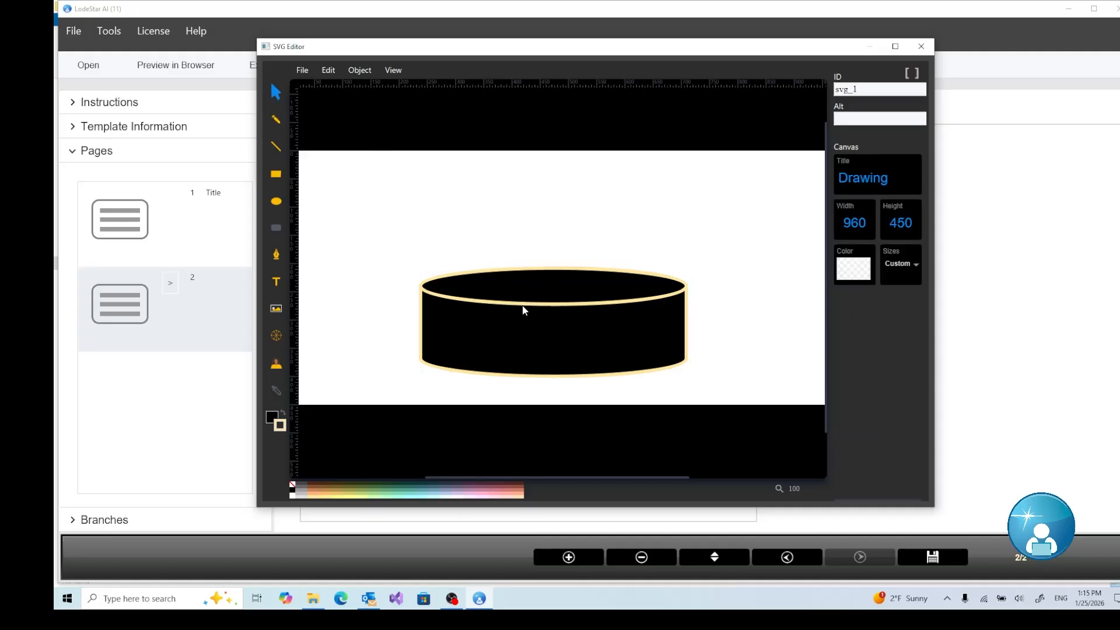
{"action": "left_click_drag", "start_coordinate": [524, 311], "coordinate": [534, 317]}
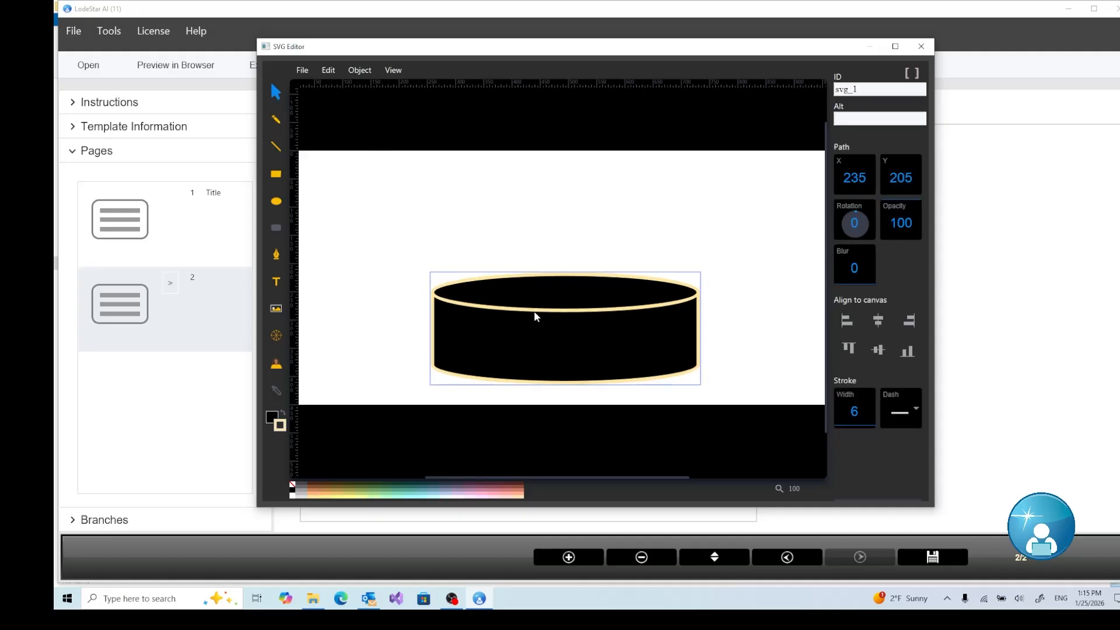
- Draw a tall, thin rectangle about 15 by 320 at X 51, Y 55 as a pole beside the cylinder
{"action": "left_click", "coordinate": [276, 176]}
{"action": "left_click_drag", "start_coordinate": [314, 182], "coordinate": [321, 361]}
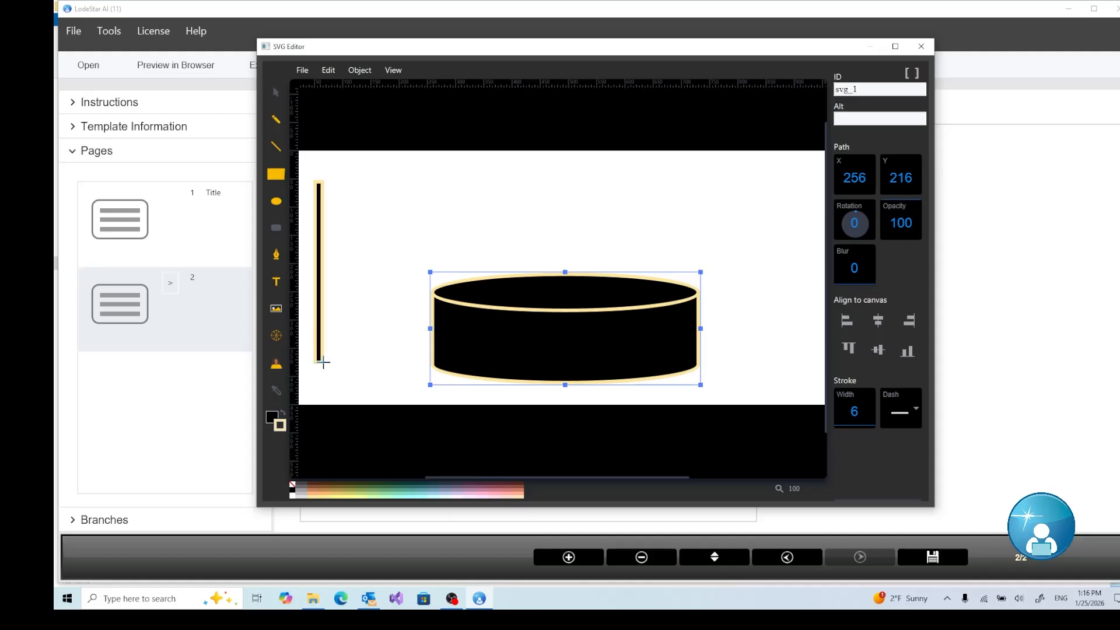
- Try a dark brown outline on the cylinder and restore its light tan outline
{"action": "left_click", "coordinate": [318, 487], "text": "shift"}
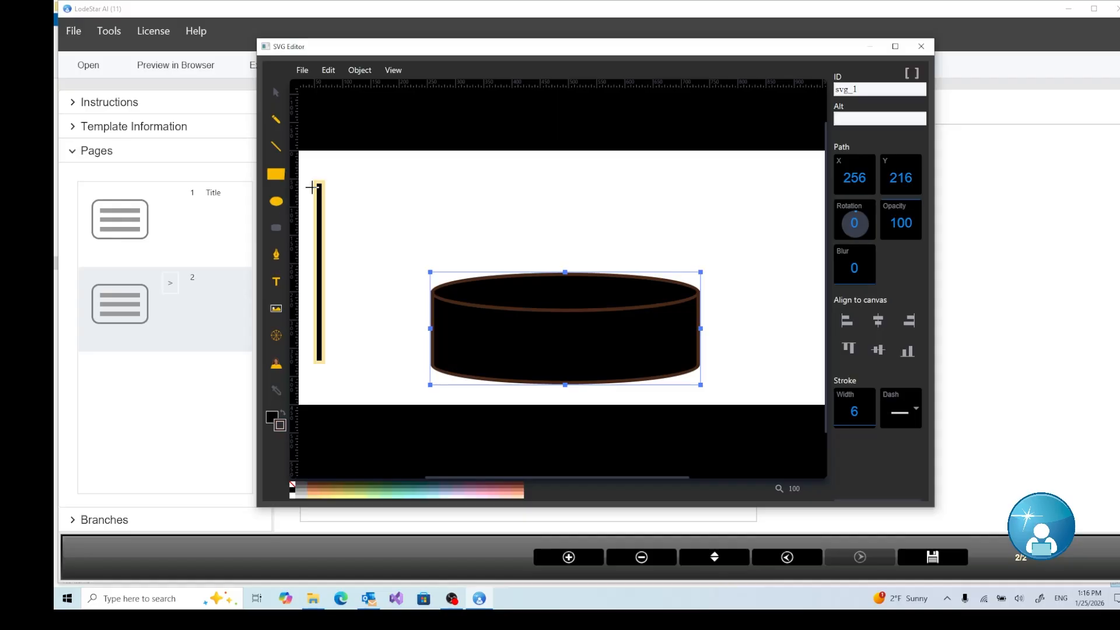
{"action": "left_click", "coordinate": [276, 93]}
{"action": "left_click", "coordinate": [523, 305]}
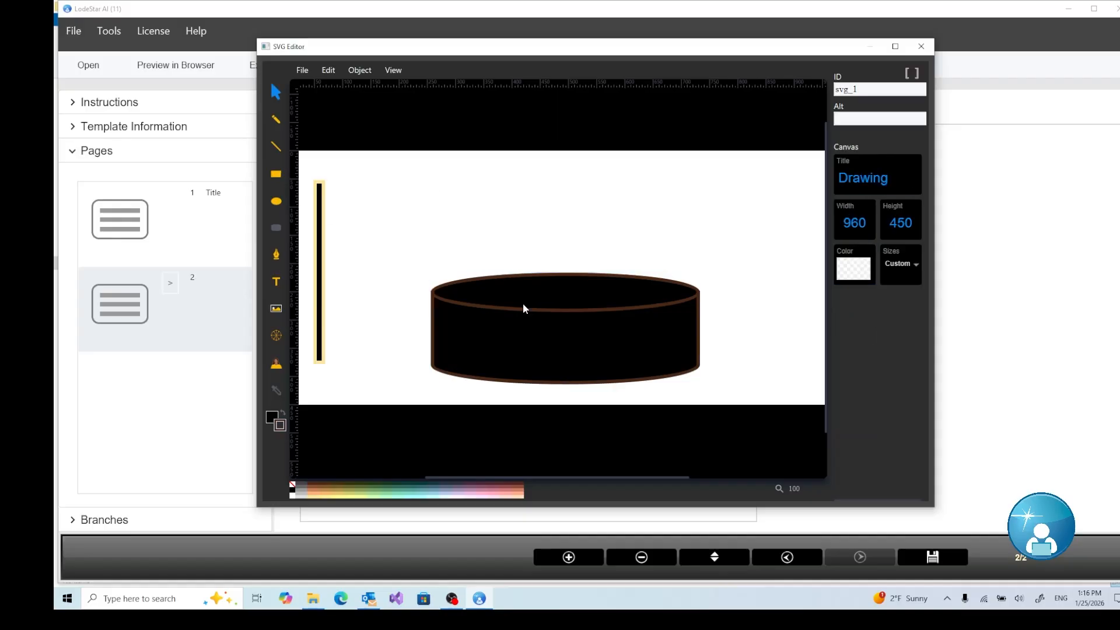
{"action": "left_click", "coordinate": [520, 315]}
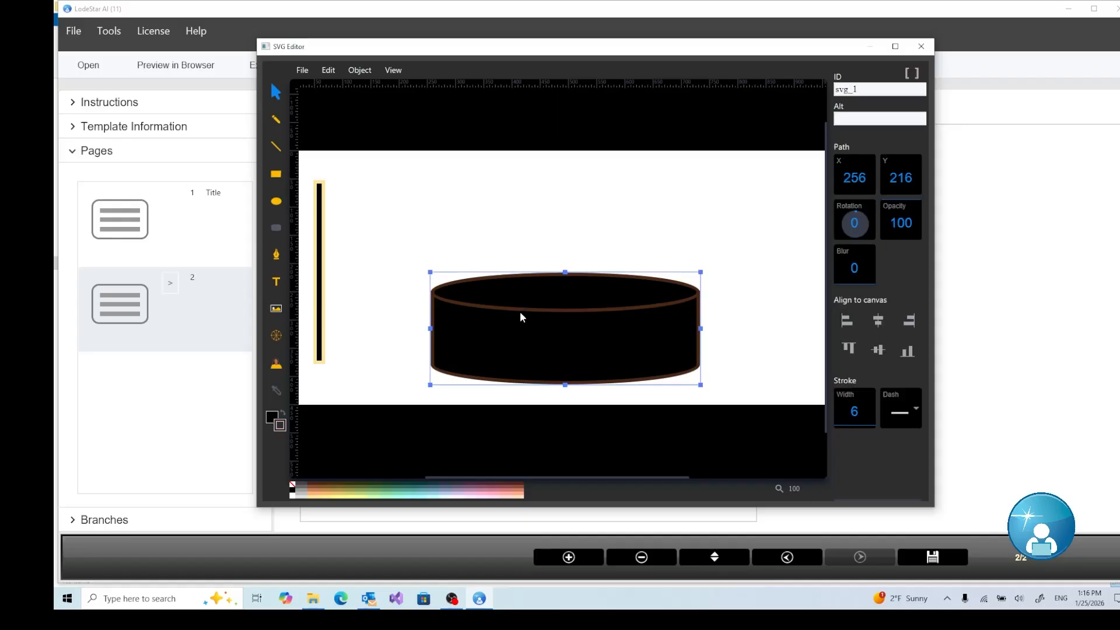
{"action": "left_click", "coordinate": [281, 425]}
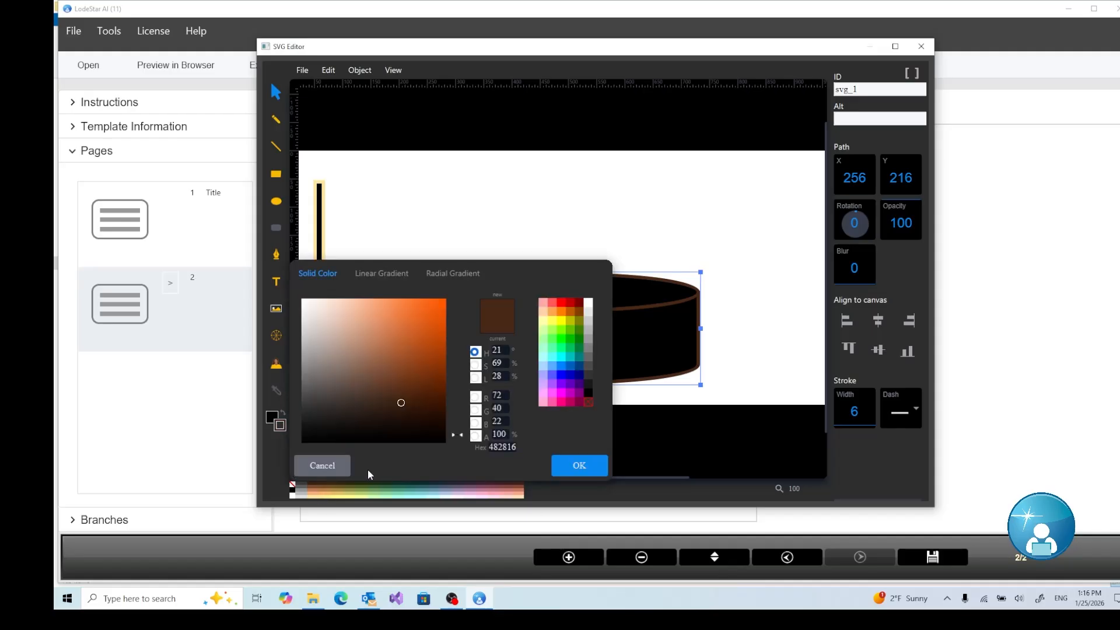
{"action": "left_click", "coordinate": [323, 466]}
{"action": "left_click", "coordinate": [317, 495], "text": "shift"}
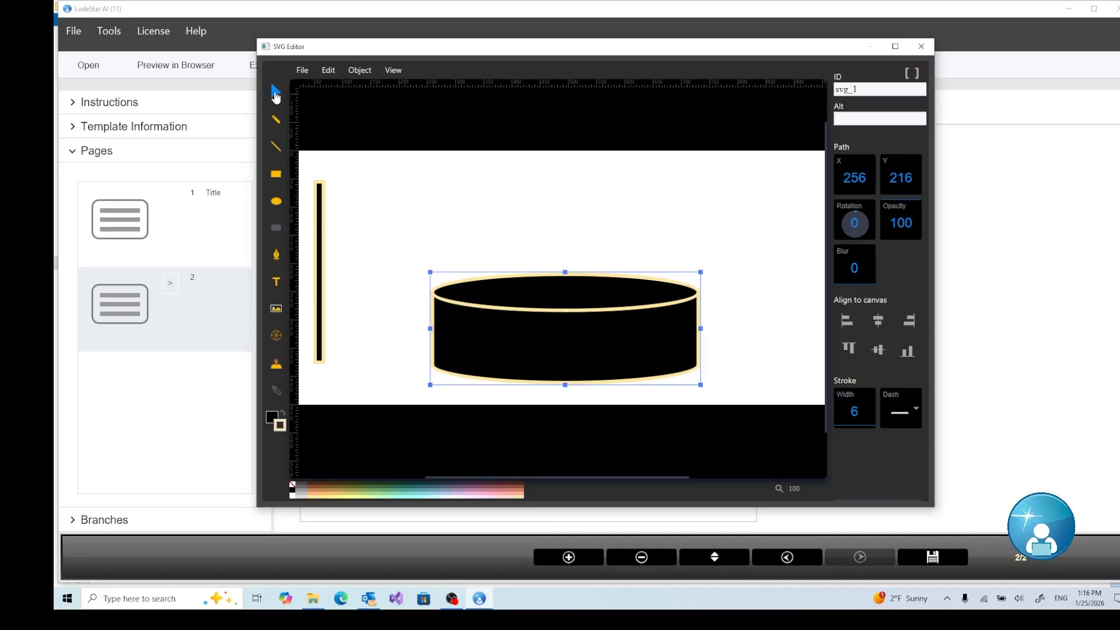
- Give the pole rectangle a dark brown outline and reshape it to width 1 at about X 50, Y 104
{"action": "left_click", "coordinate": [319, 222]}
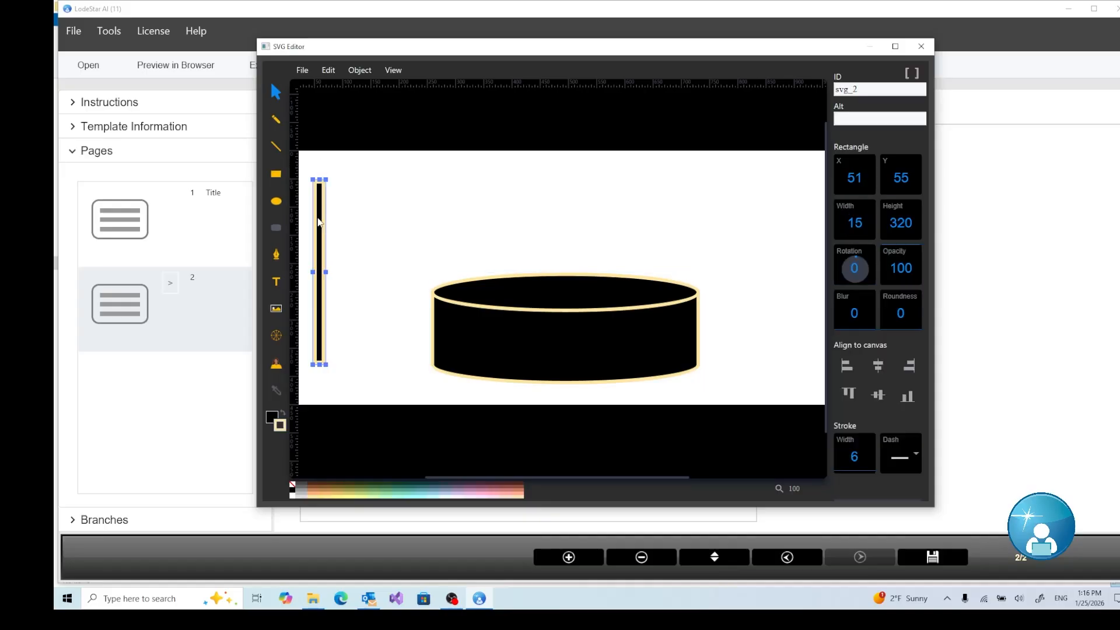
{"action": "left_click", "coordinate": [313, 487], "text": "shift"}
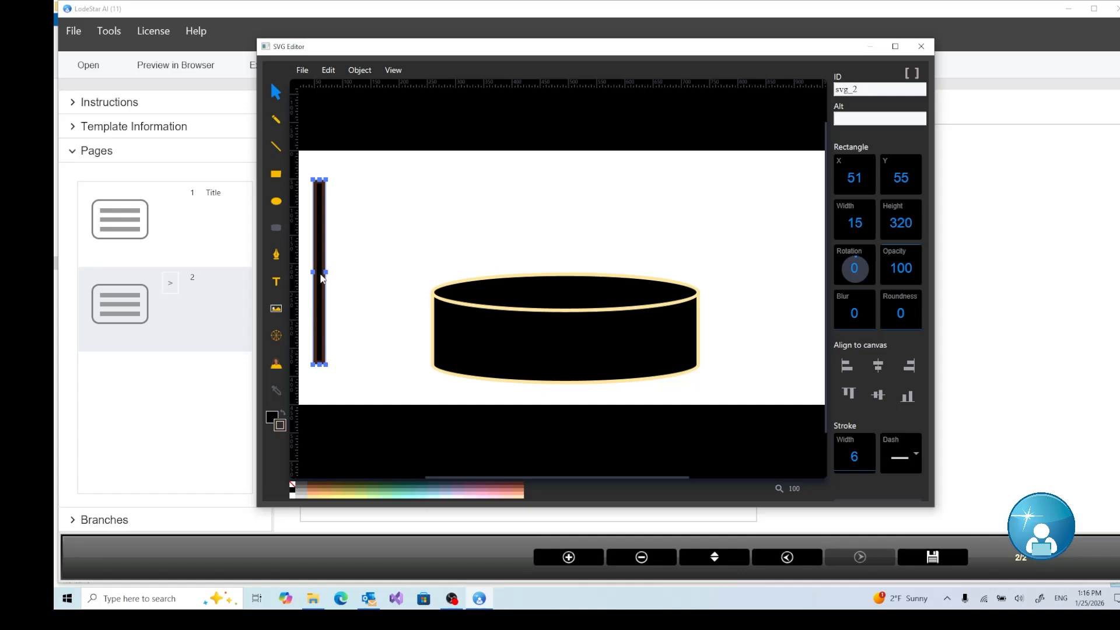
{"action": "mouse_move", "coordinate": [326, 272]}
{"action": "left_mouse_down"}
{"action": "mouse_move", "coordinate": [315, 272]}
{"action": "mouse_move", "coordinate": [319, 241]}
{"action": "mouse_move", "coordinate": [319, 272]}
{"action": "mouse_move", "coordinate": [319, 263]}
{"action": "left_mouse_up"}
- Draw a wavy flag from the Flowchart shapes near the pole's top at about X 76, Y 49
{"action": "left_click", "coordinate": [279, 231]}
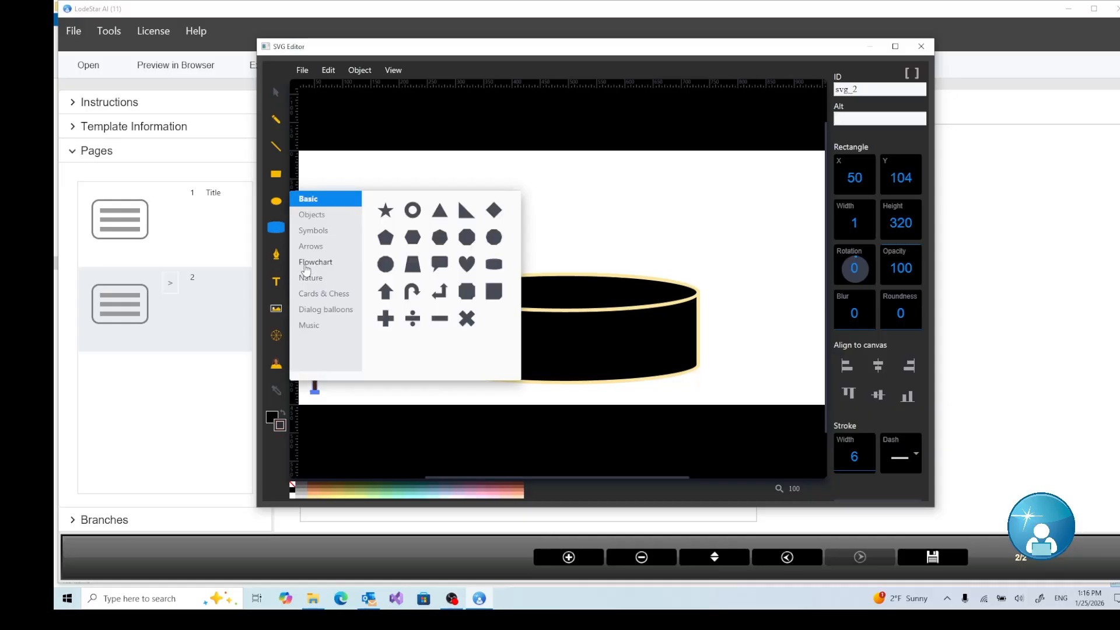
{"action": "left_click", "coordinate": [306, 269]}
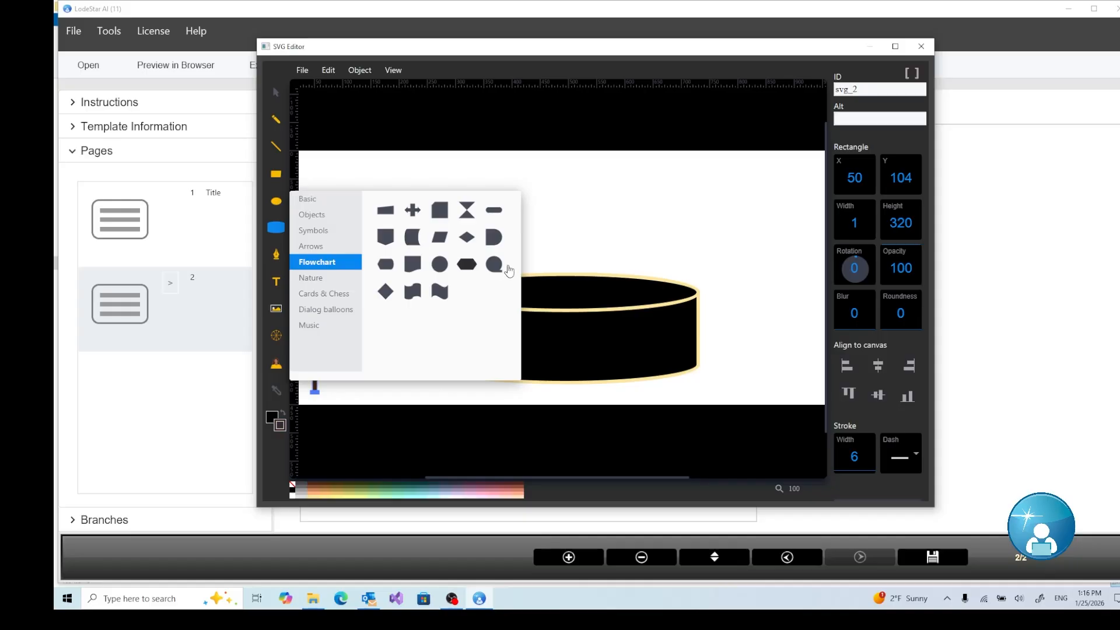
{"action": "left_click", "coordinate": [440, 292]}
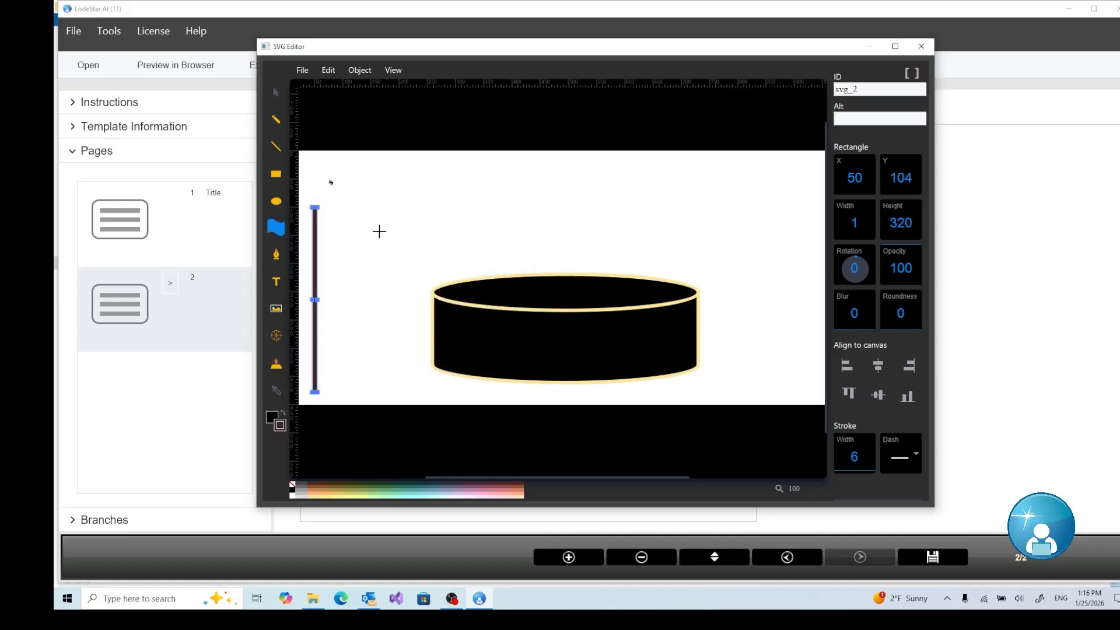
{"action": "left_click_drag", "start_coordinate": [379, 232], "coordinate": [430, 237]}
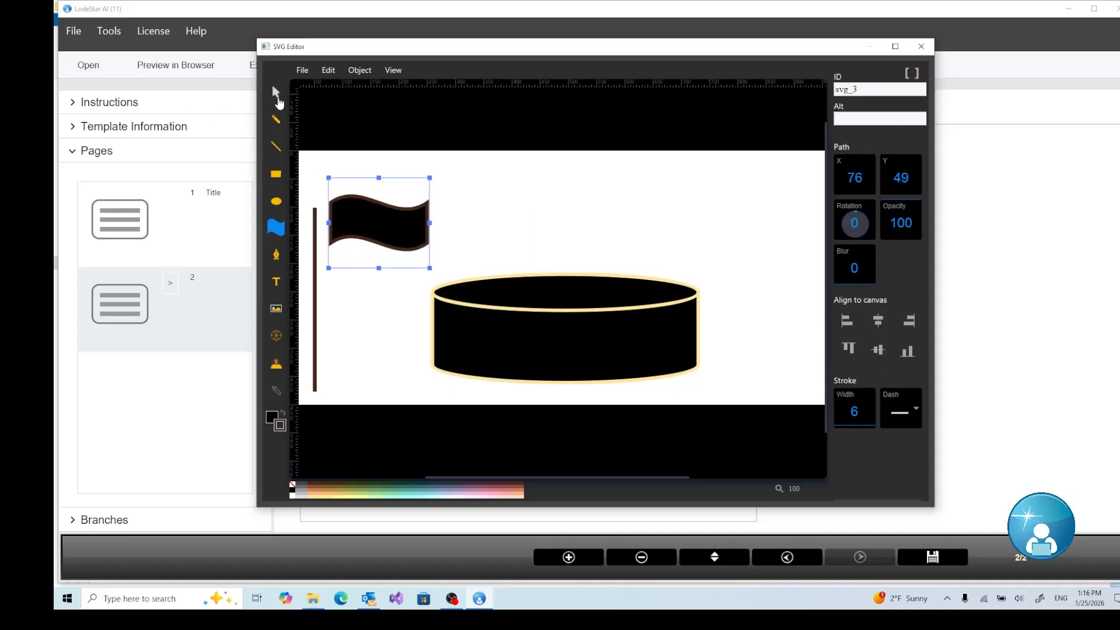
- Move the flag next to the pole at about X 63, Y 103 and give it a light green outline
{"action": "left_click", "coordinate": [278, 99]}
{"action": "left_click_drag", "start_coordinate": [353, 213], "coordinate": [348, 229]}
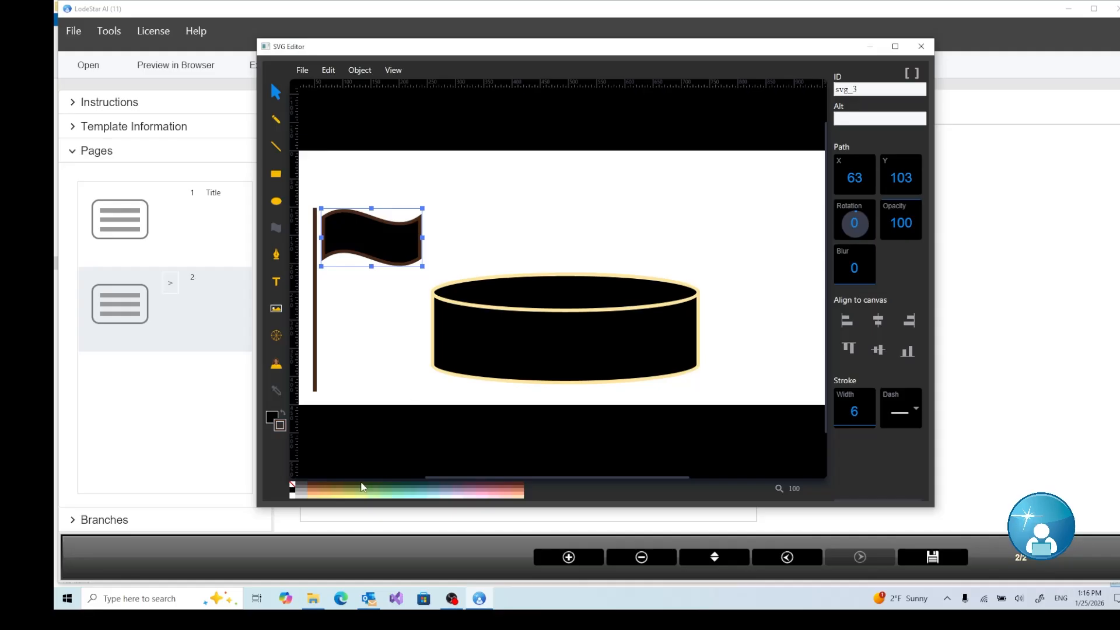
{"action": "left_click", "coordinate": [278, 283]}
{"action": "left_click", "coordinate": [369, 495], "text": "shift"}
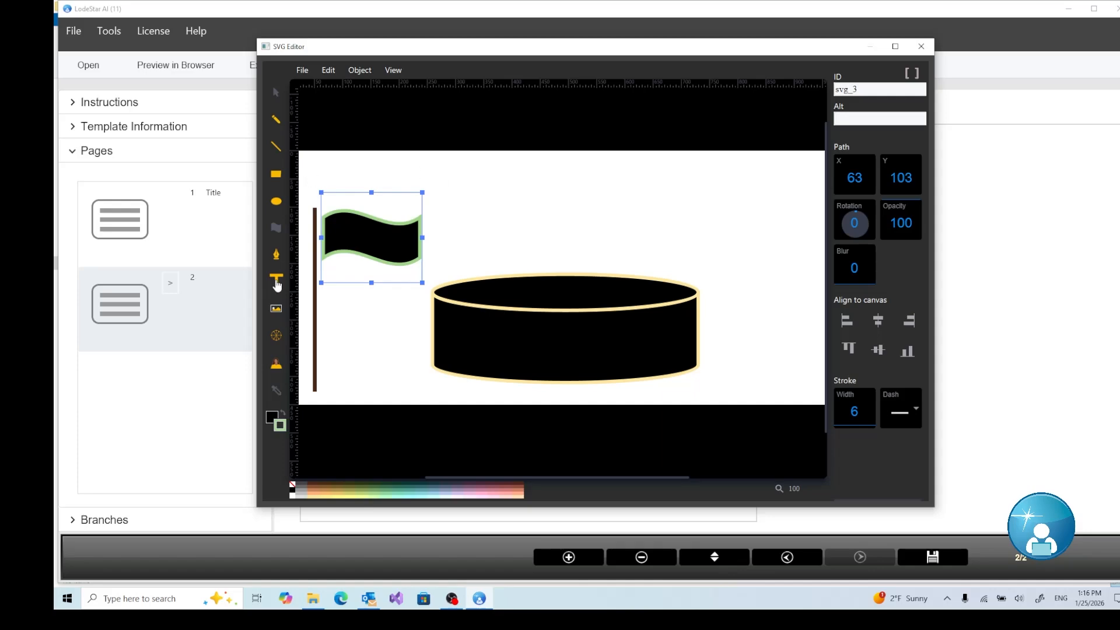
- Add the text "Bayside Pool" above the cylinder at about X 499, Y 46
{"action": "left_click", "coordinate": [568, 174]}
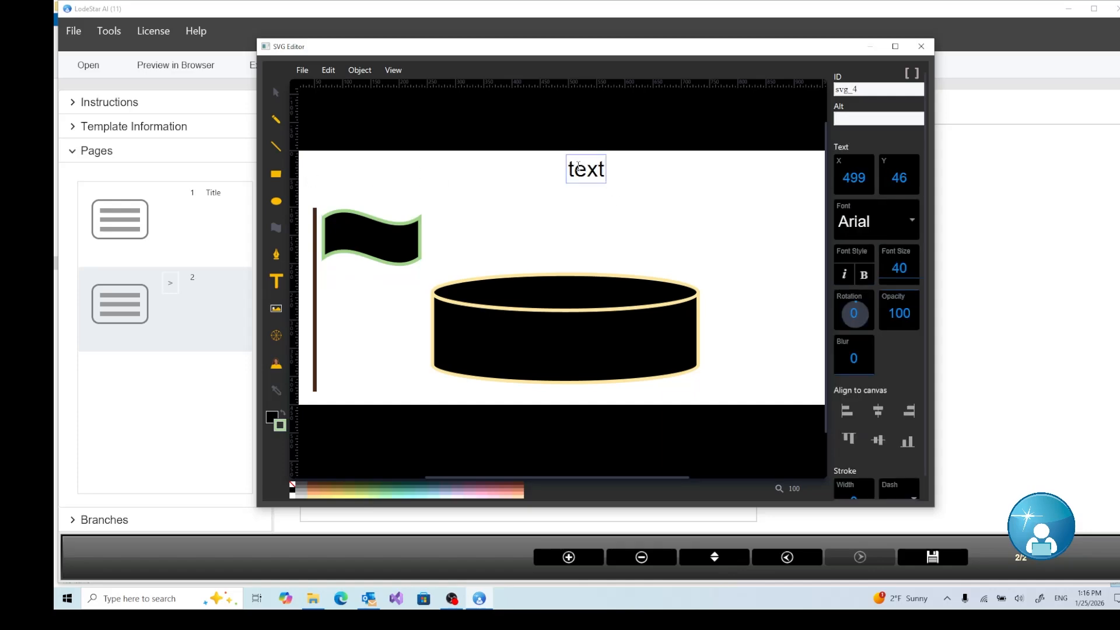
{"action": "left_click_drag", "start_coordinate": [575, 169], "coordinate": [605, 170]}
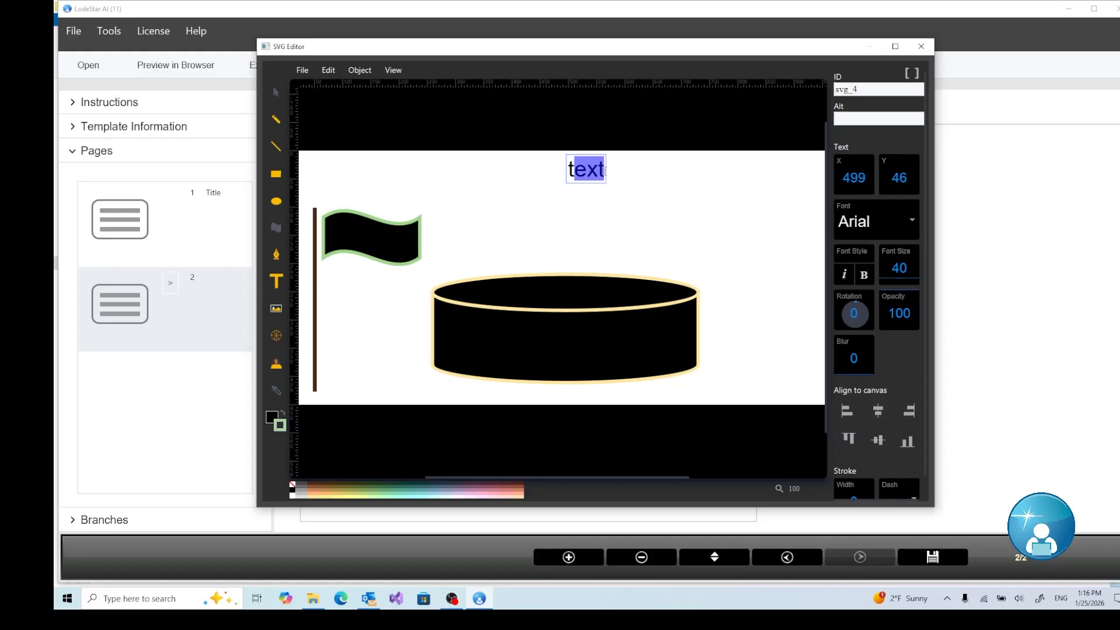
{"action": "key", "text": "BackSpace"}
{"action": "key", "text": "BackSpace"}
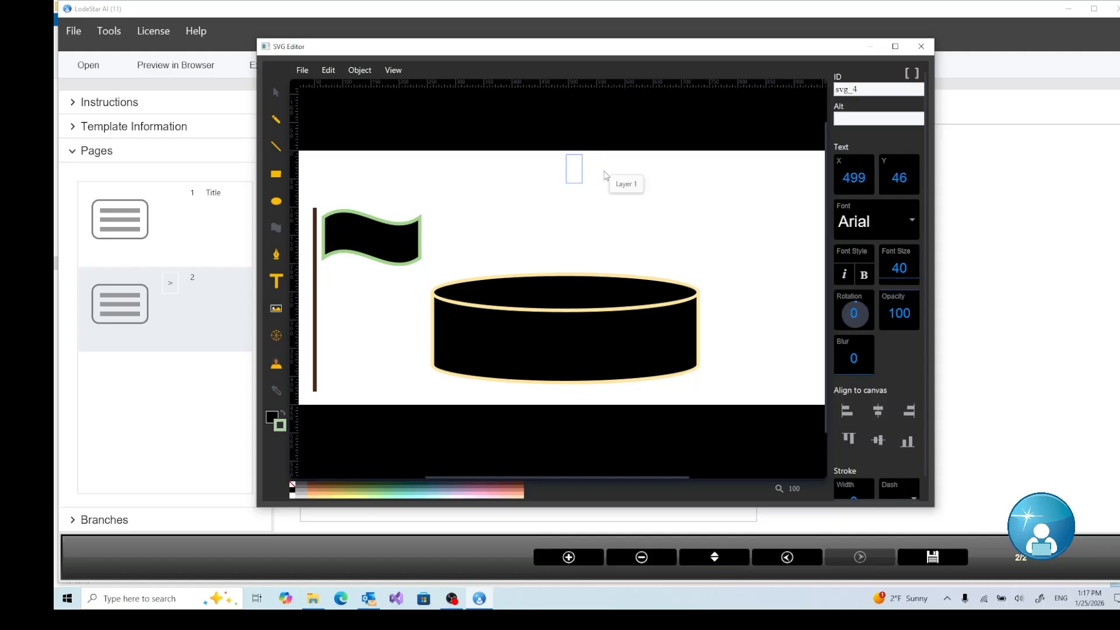
{"action": "type", "text": "Bayside P"}
{"action": "type", "text": "ool"}
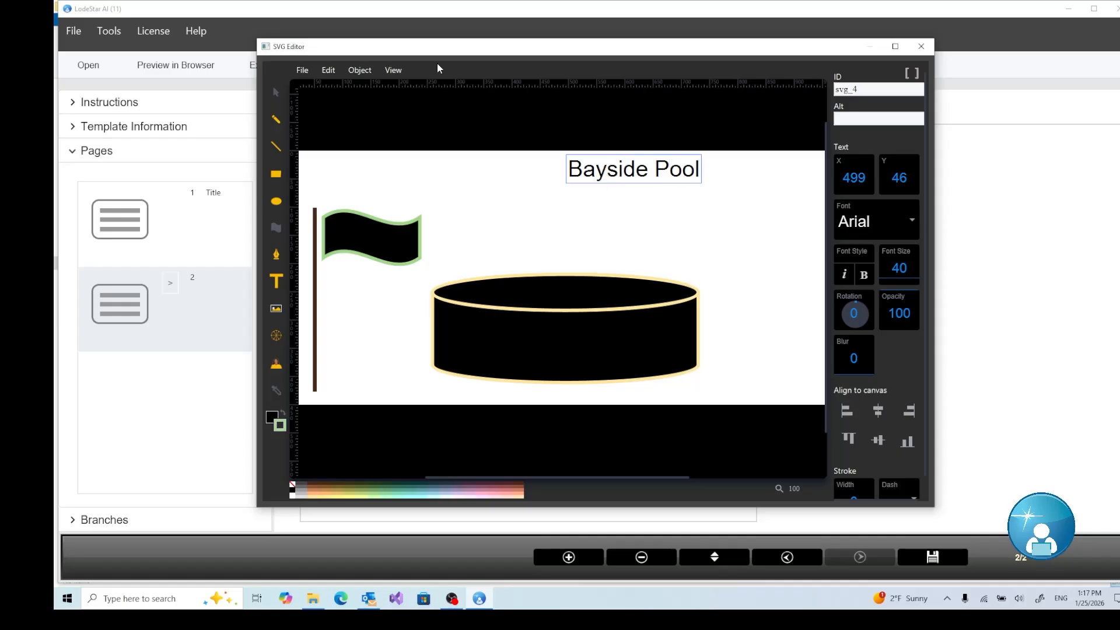
{"action": "left_click", "coordinate": [275, 92]}
{"action": "double_click", "coordinate": [581, 166]}
{"action": "left_click_drag", "start_coordinate": [568, 169], "coordinate": [701, 168]}
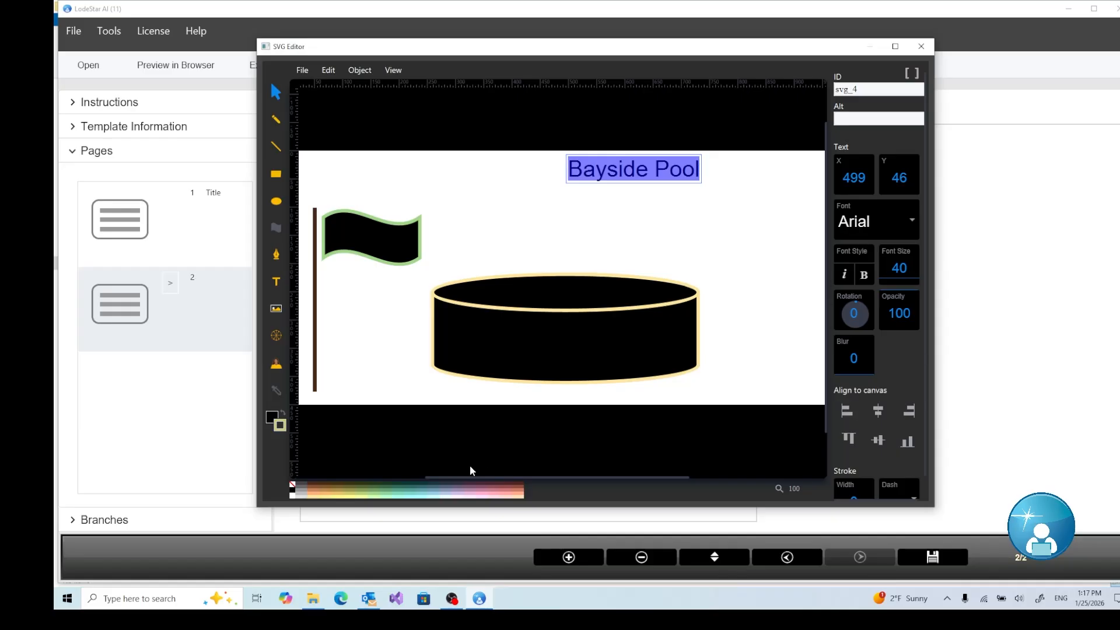
{"action": "key", "text": "Escape"}
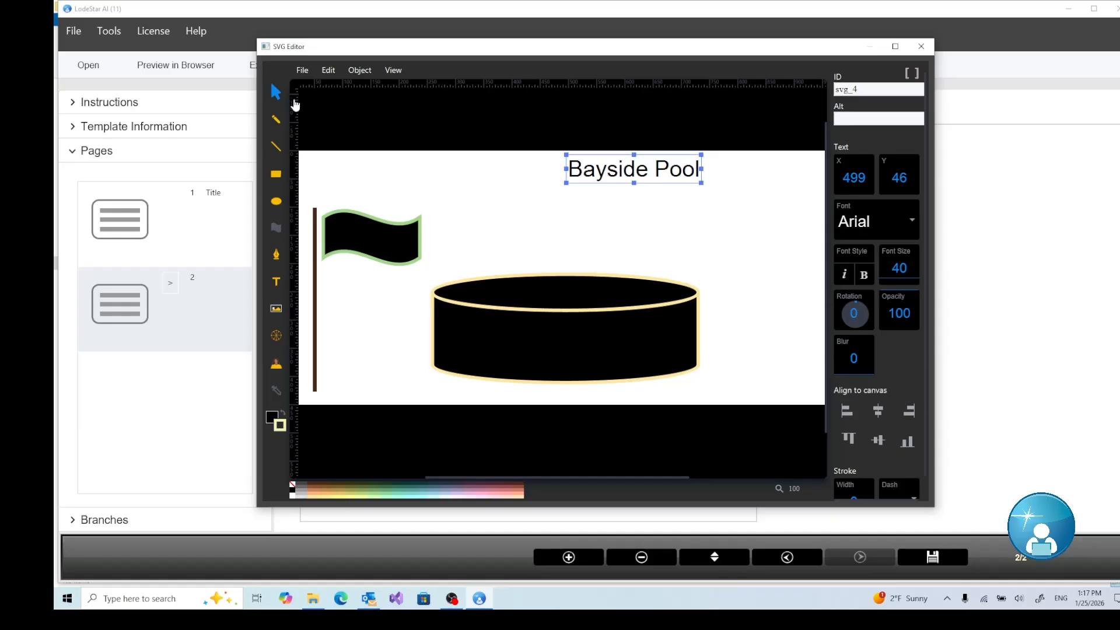
- Fill the "Bayside Pool" text above the cylinder with pale yellow
{"action": "left_click", "coordinate": [499, 223]}
{"action": "double_click", "coordinate": [592, 176]}
{"action": "left_click", "coordinate": [336, 494]}
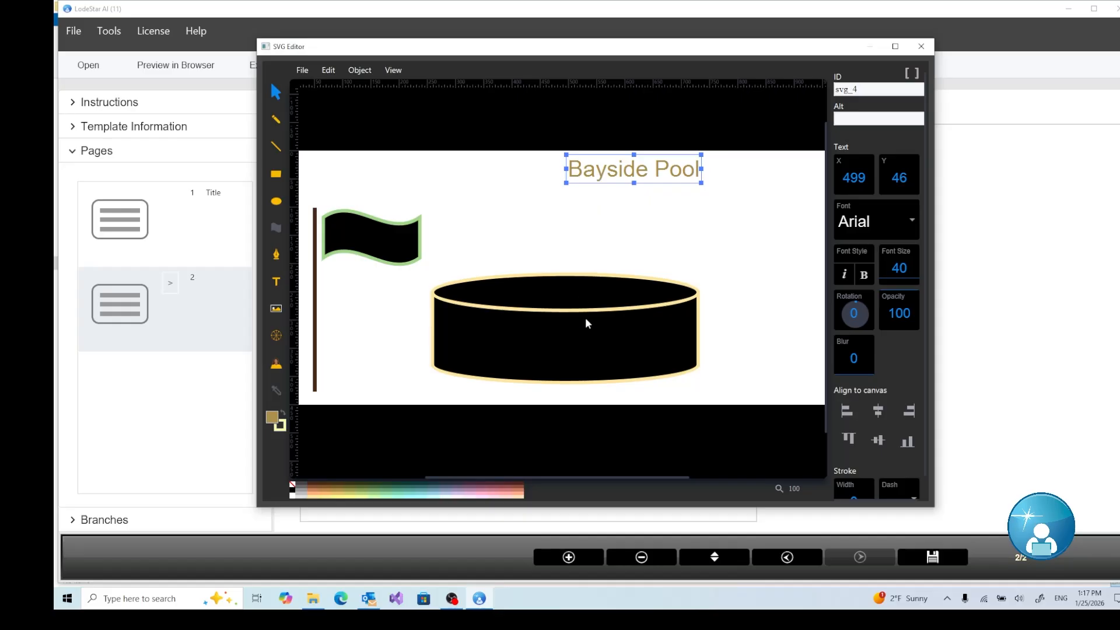
{"action": "left_click", "coordinate": [280, 426]}
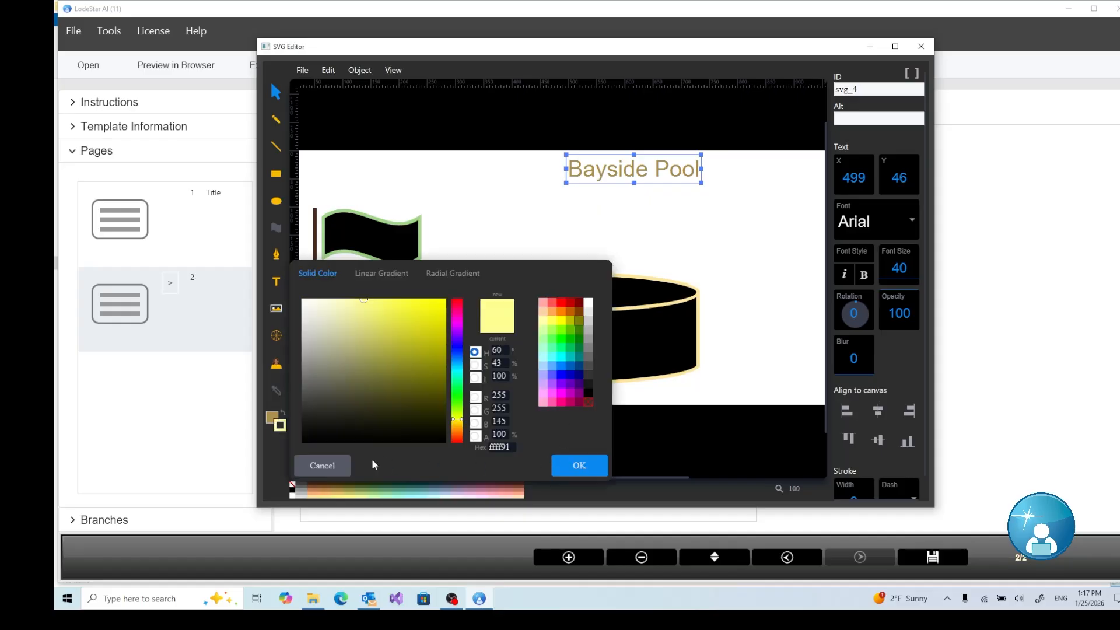
{"action": "left_click", "coordinate": [326, 465]}
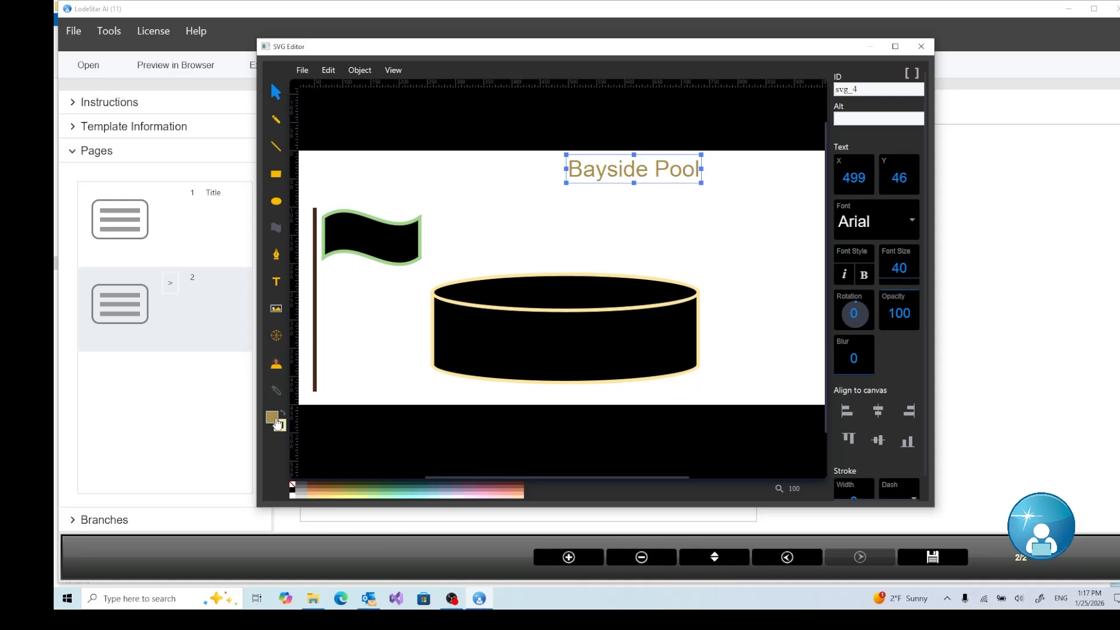
{"action": "left_click", "coordinate": [313, 498]}
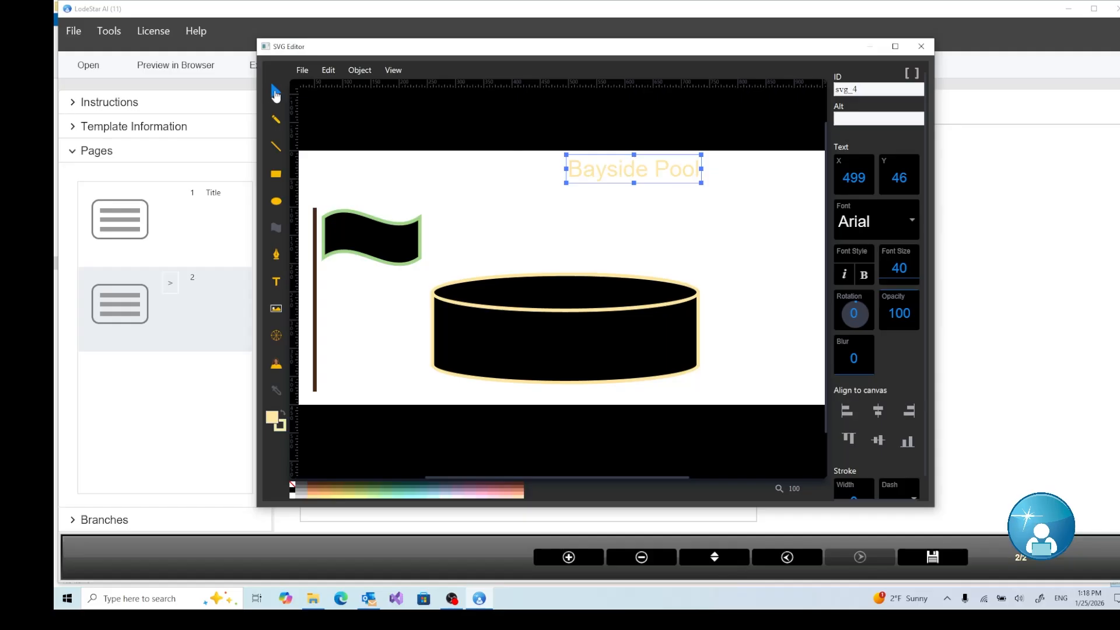
- Place the "Bayside Pool" text on the flag, in bold at font size 20
{"action": "left_click_drag", "start_coordinate": [581, 175], "coordinate": [402, 240]}
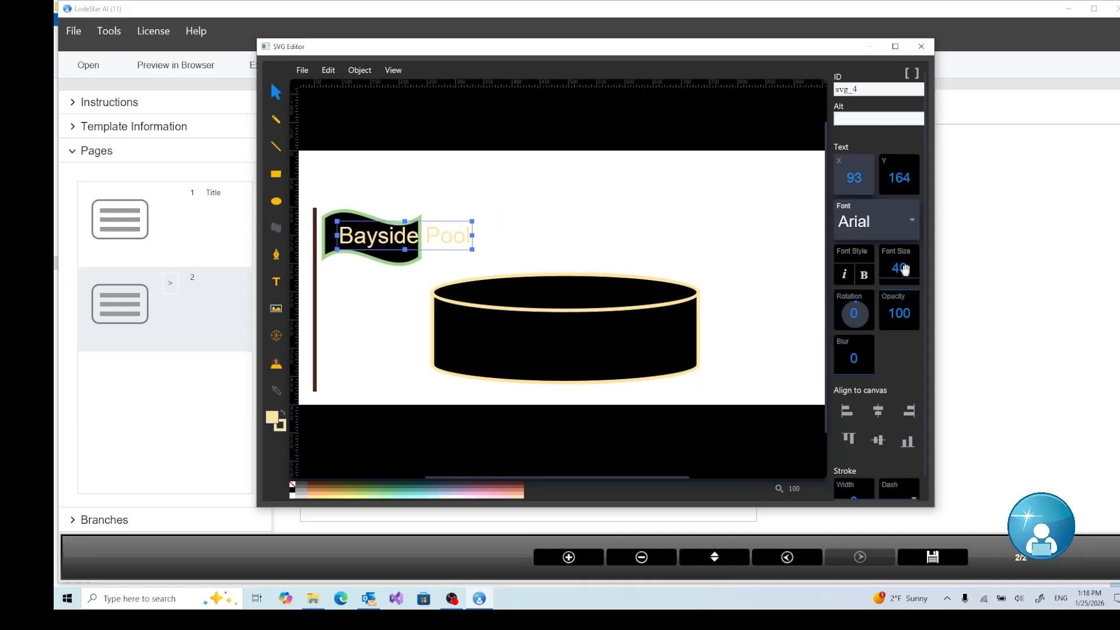
{"action": "left_click_drag", "start_coordinate": [903, 266], "coordinate": [905, 287]}
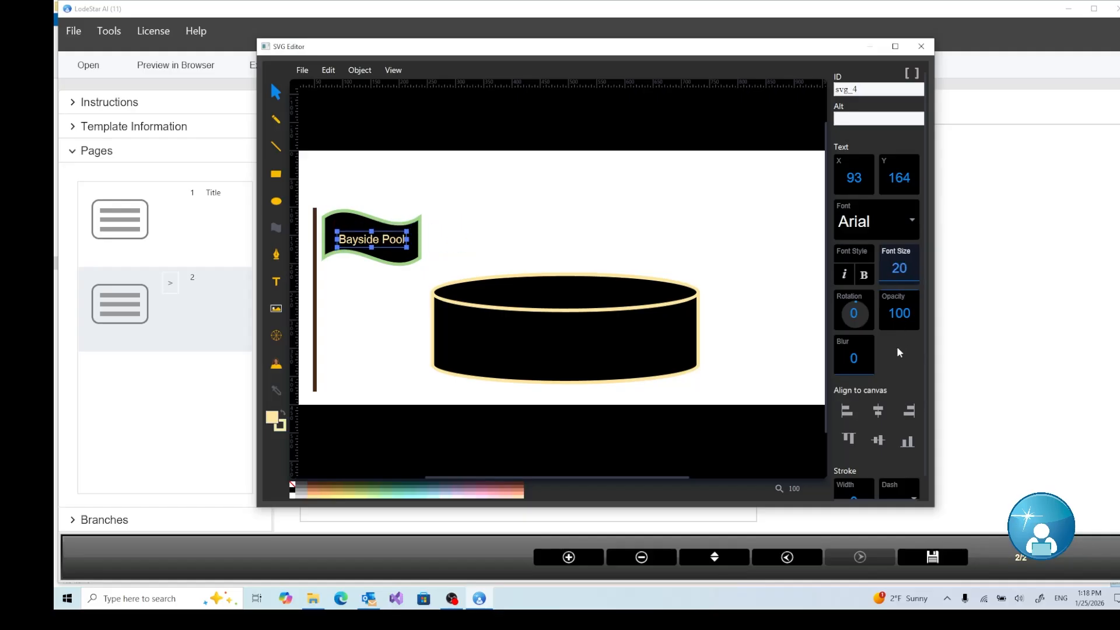
{"action": "left_click", "coordinate": [862, 275]}
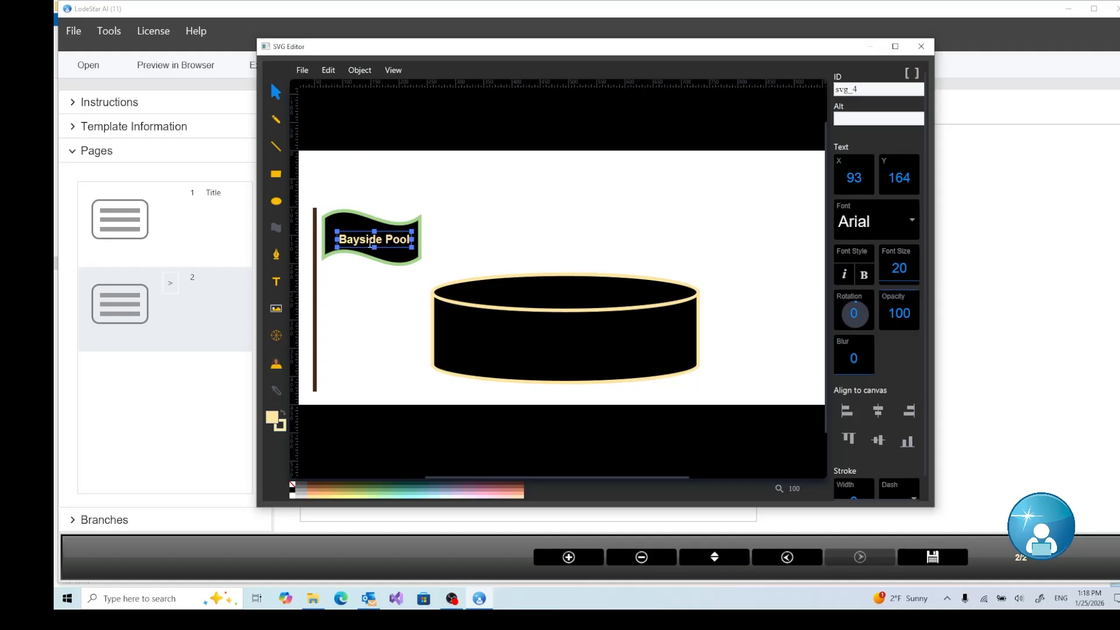
{"action": "left_click_drag", "start_coordinate": [354, 239], "coordinate": [350, 237]}
{"action": "left_click", "coordinate": [622, 188]}
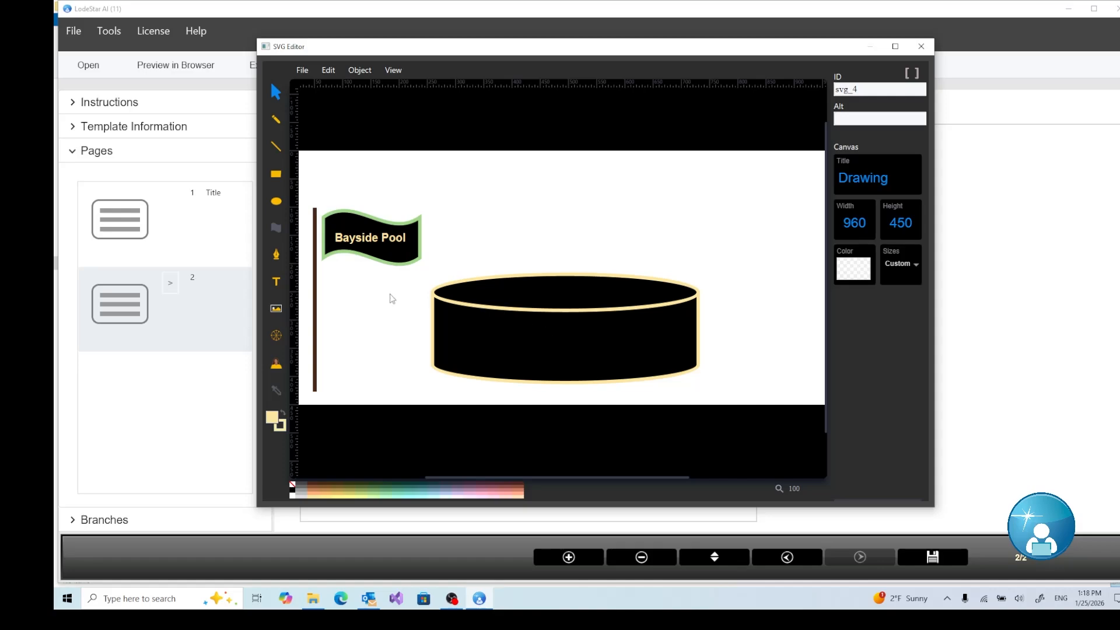
{"action": "left_click", "coordinate": [399, 260]}
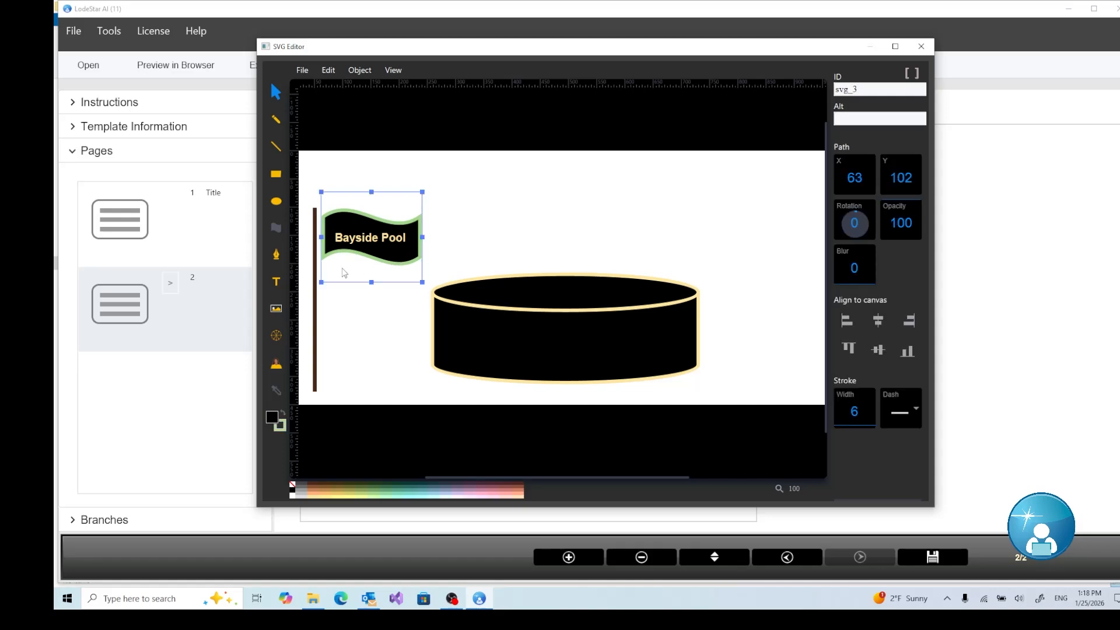
{"action": "left_click", "coordinate": [632, 237]}
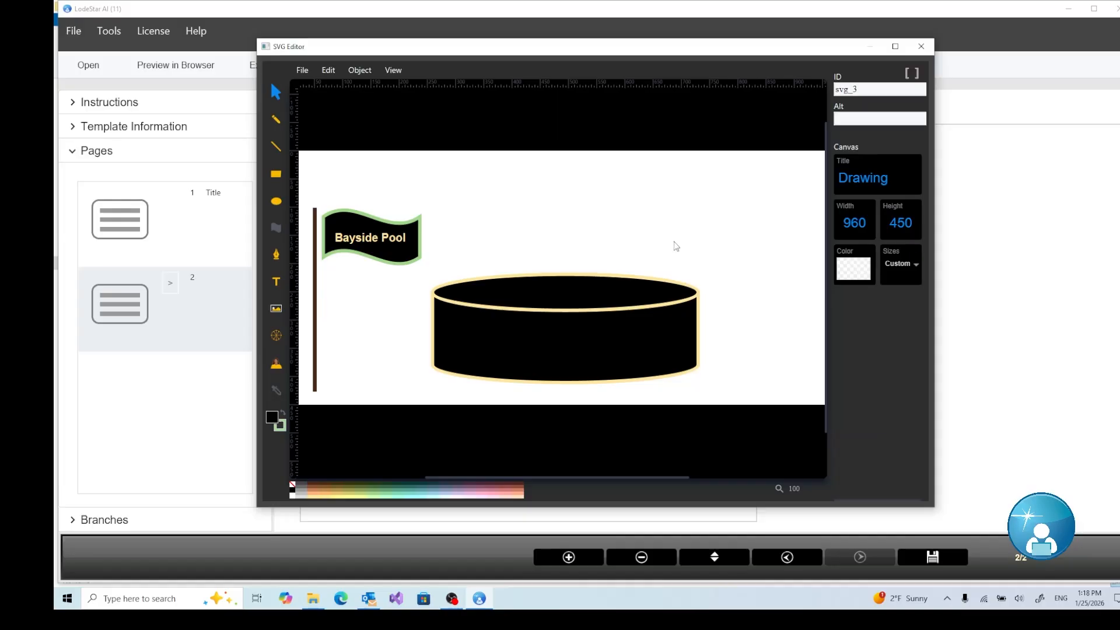
- Draw a person from the Objects shapes above the cylinder at about X 481, Y 29 and give it a dark brown outline
{"action": "left_click", "coordinate": [278, 232]}
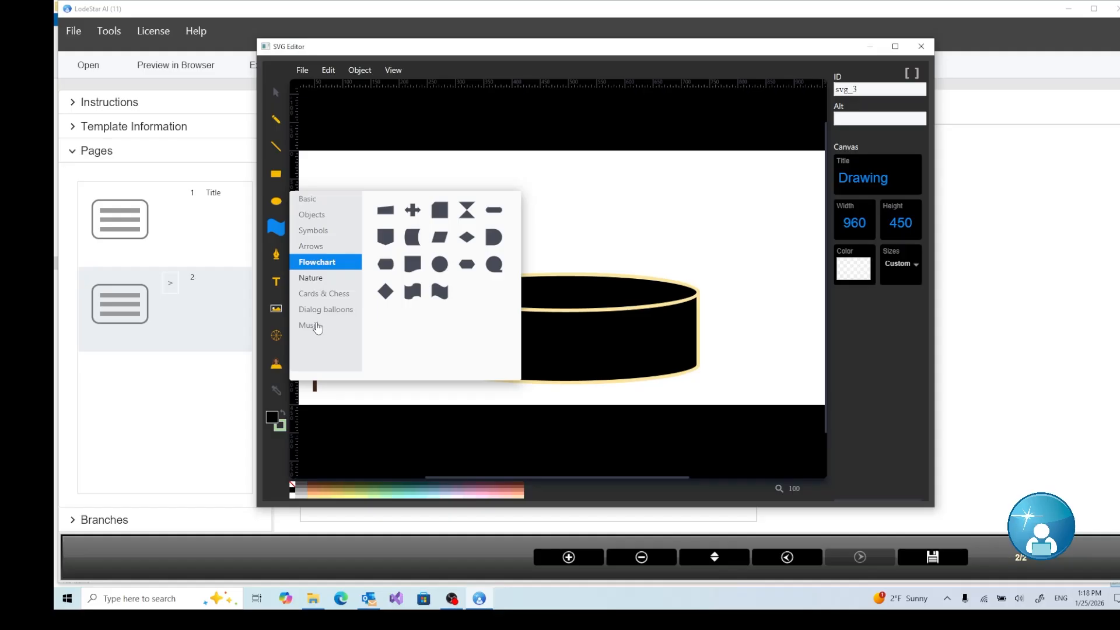
{"action": "left_click", "coordinate": [315, 231]}
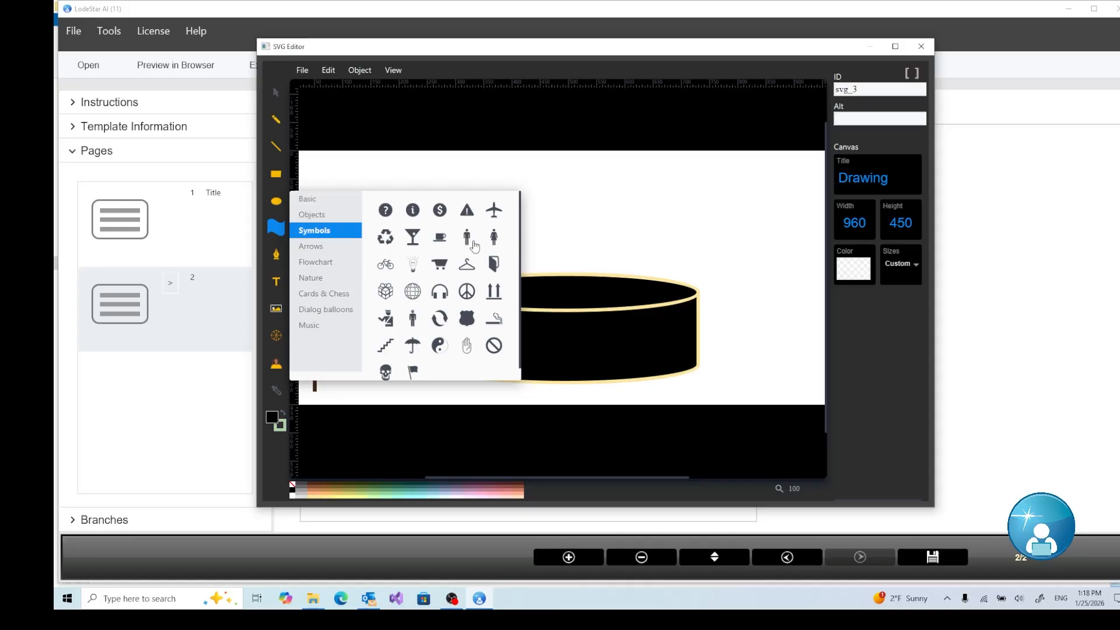
{"action": "left_click", "coordinate": [315, 215]}
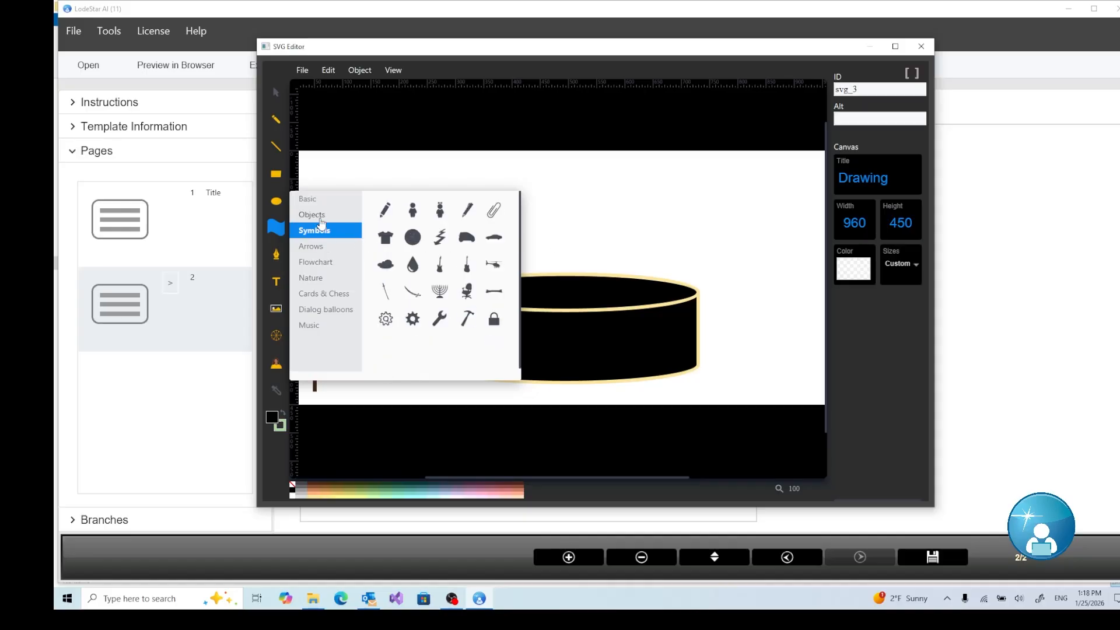
{"action": "left_click", "coordinate": [414, 217]}
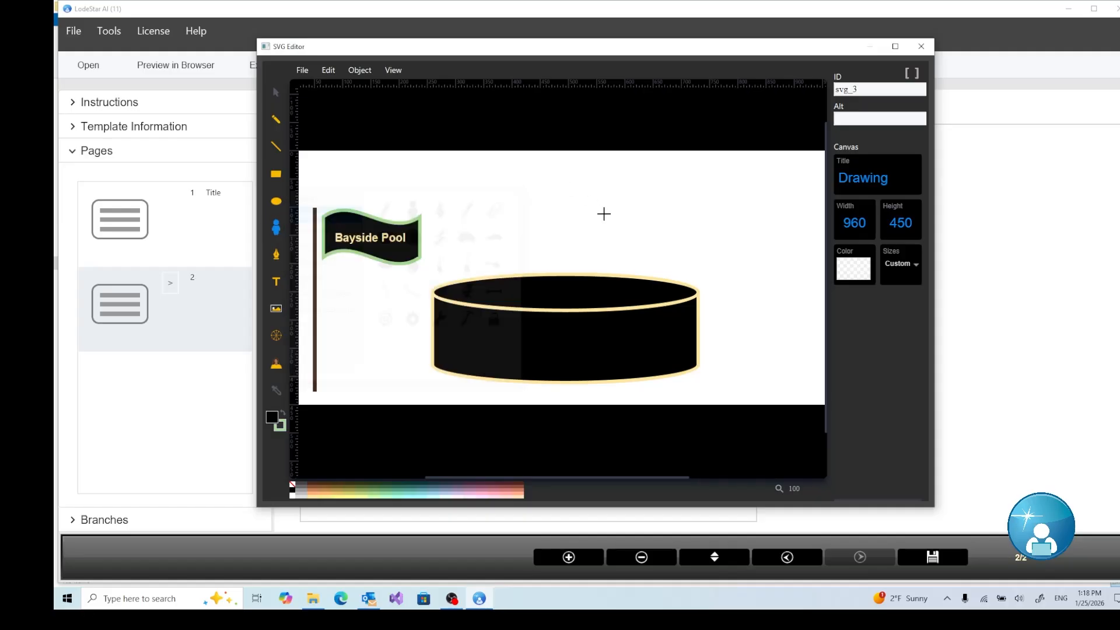
{"action": "mouse_move", "coordinate": [600, 211]}
{"action": "left_mouse_down"}
{"action": "mouse_move", "coordinate": [607, 248]}
{"action": "mouse_move", "coordinate": [595, 216]}
{"action": "left_mouse_up"}
{"action": "left_click", "coordinate": [276, 92]}
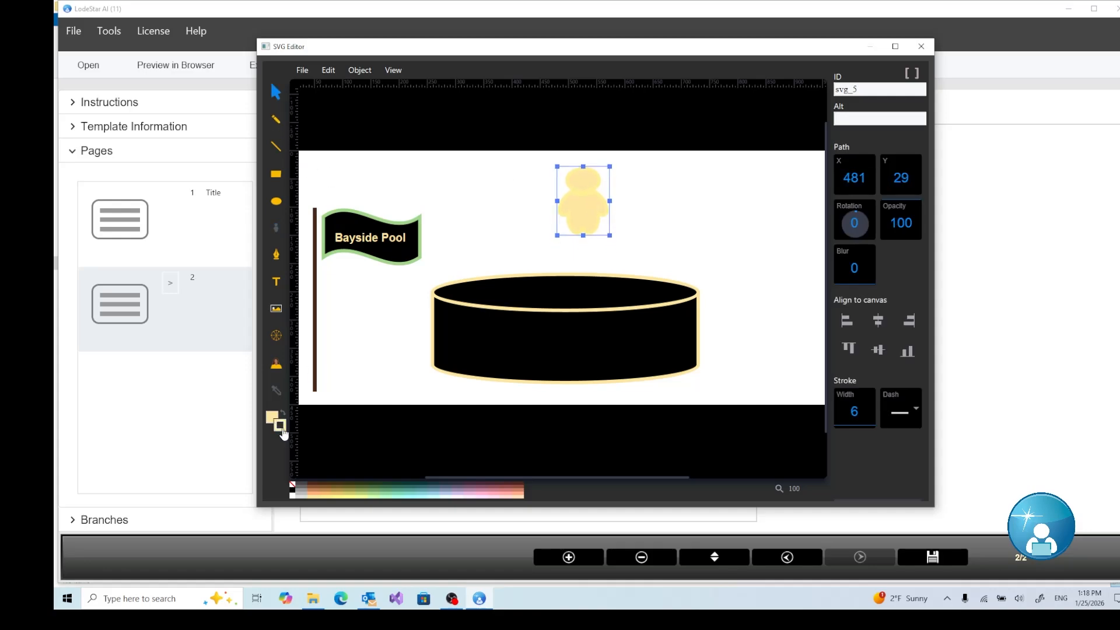
{"action": "left_click", "coordinate": [313, 488], "text": "shift"}
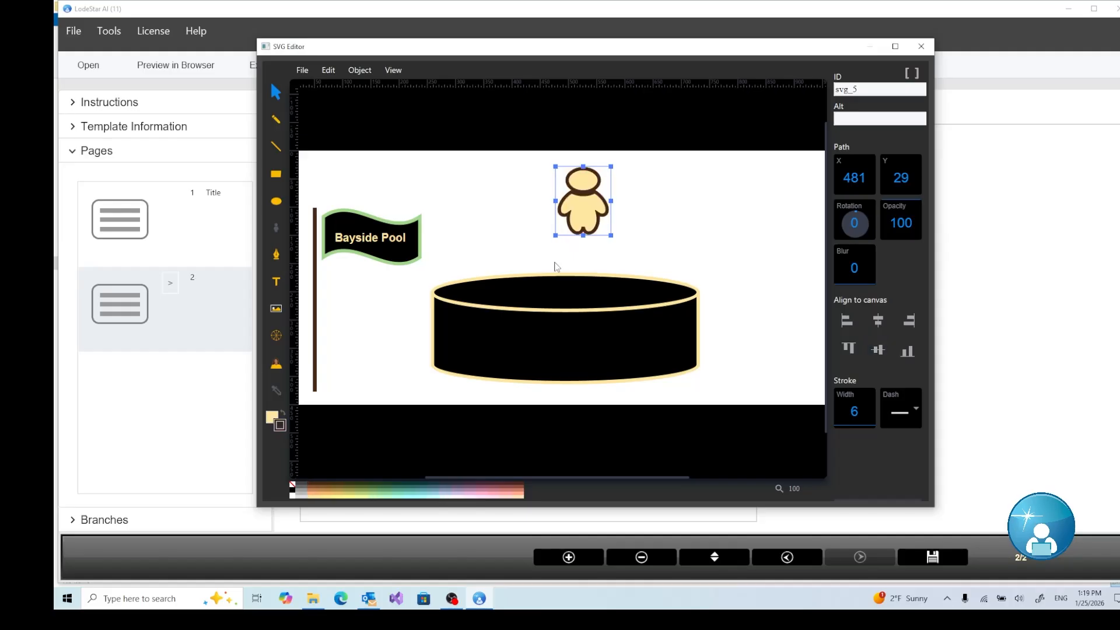
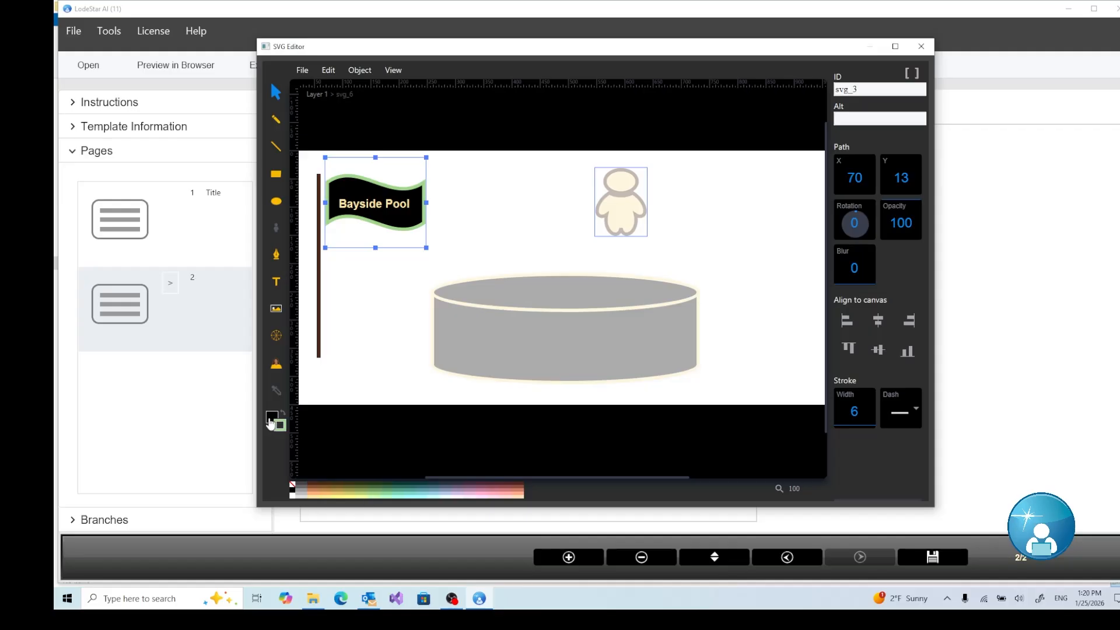
- Fill the grouped flag with brown and its "Bayside Pool" text with near-black 0f0e0c, and leave the group
{"action": "left_click", "coordinate": [324, 496]}
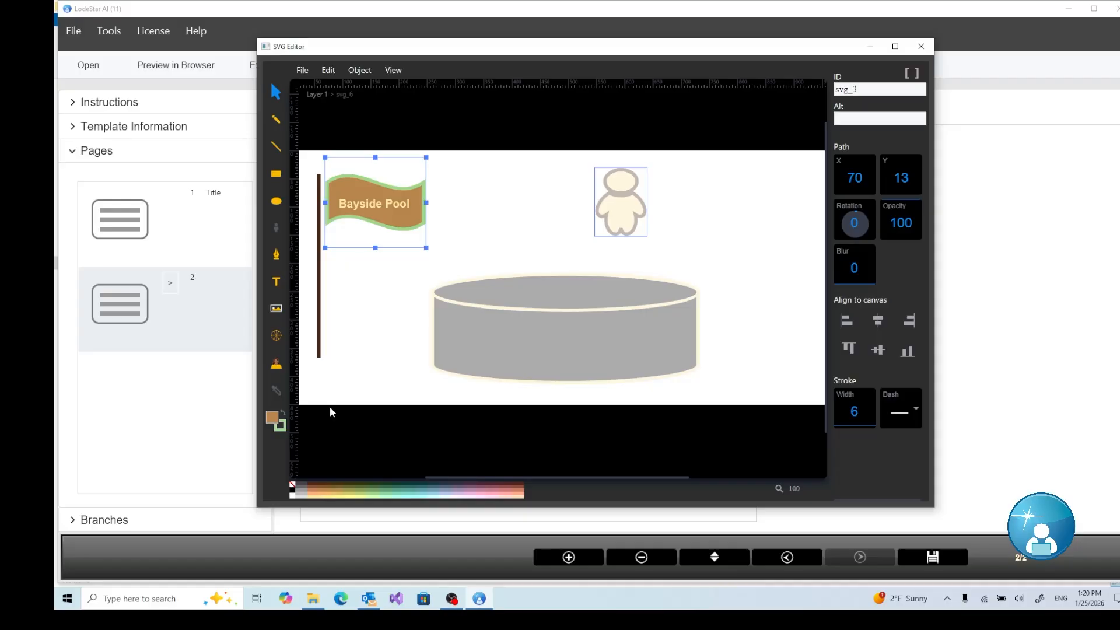
{"action": "left_click", "coordinate": [337, 207]}
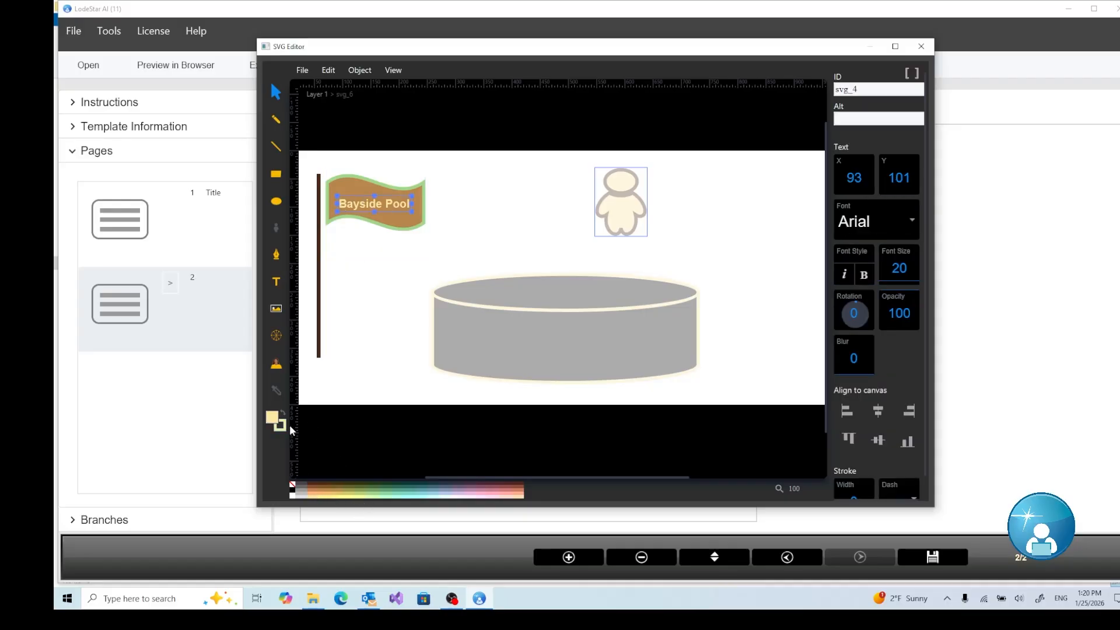
{"action": "left_click", "coordinate": [272, 417]}
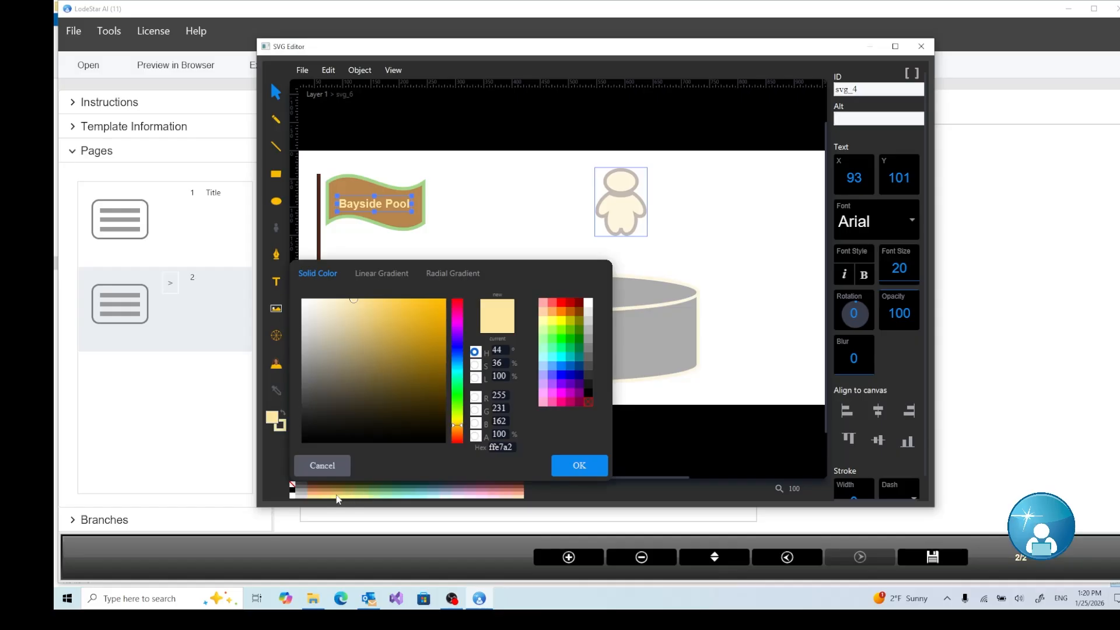
{"action": "left_click", "coordinate": [313, 424]}
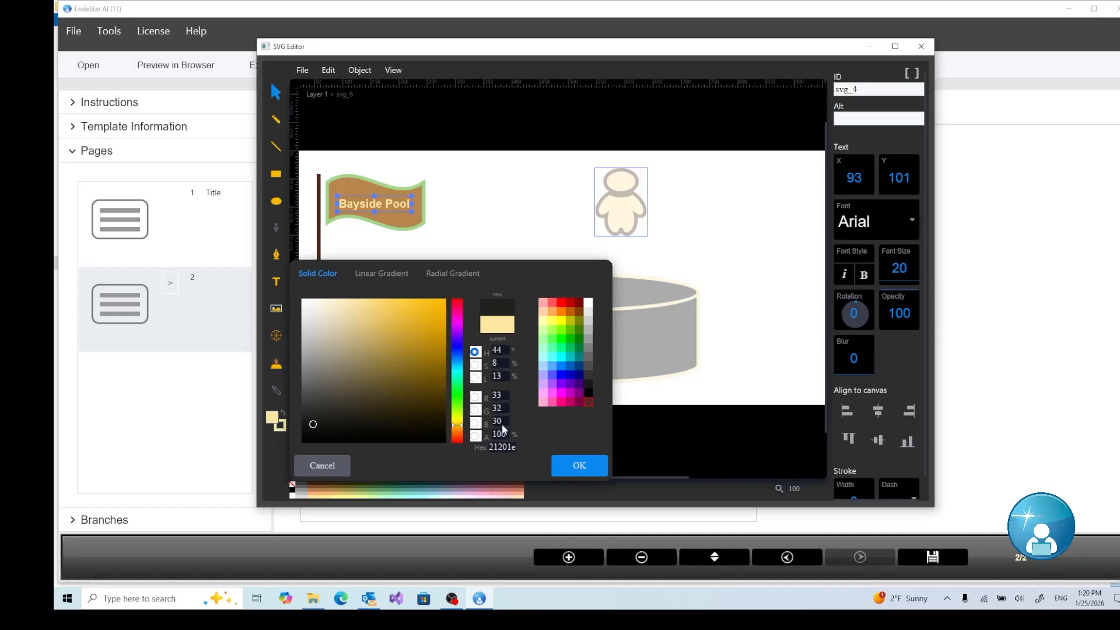
{"action": "left_click", "coordinate": [328, 434]}
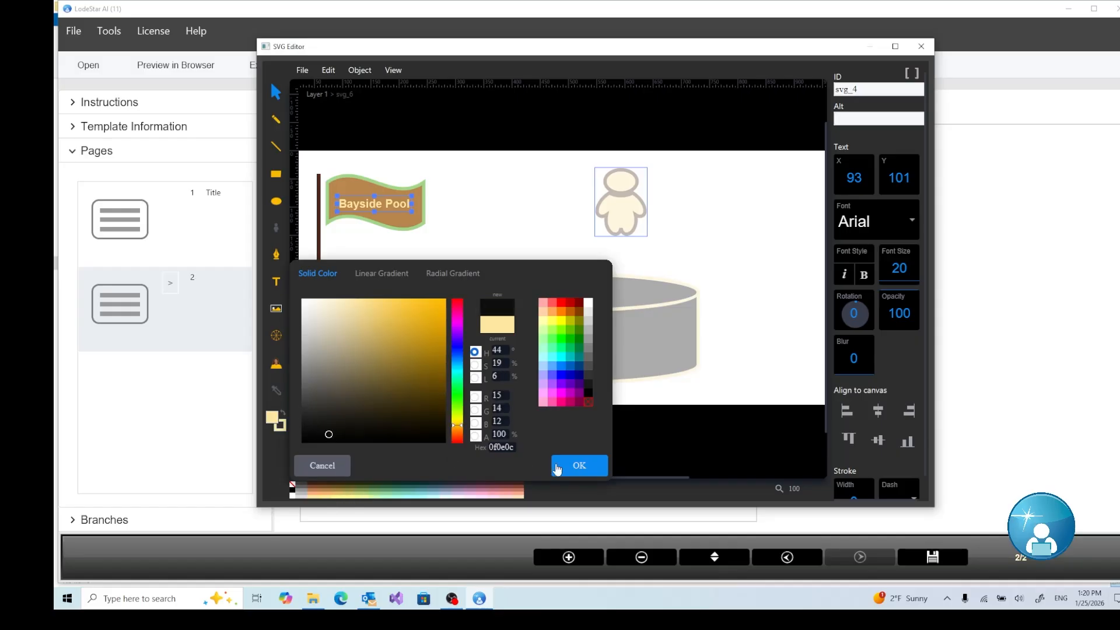
{"action": "left_click", "coordinate": [580, 465]}
{"action": "left_click", "coordinate": [406, 245]}
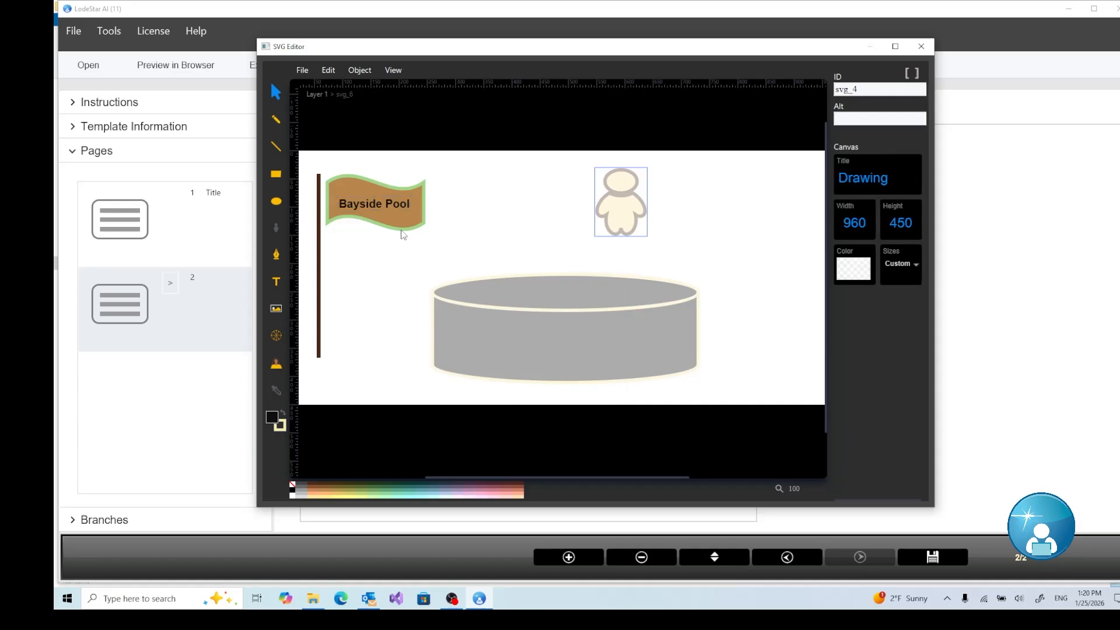
{"action": "left_click", "coordinate": [314, 95]}
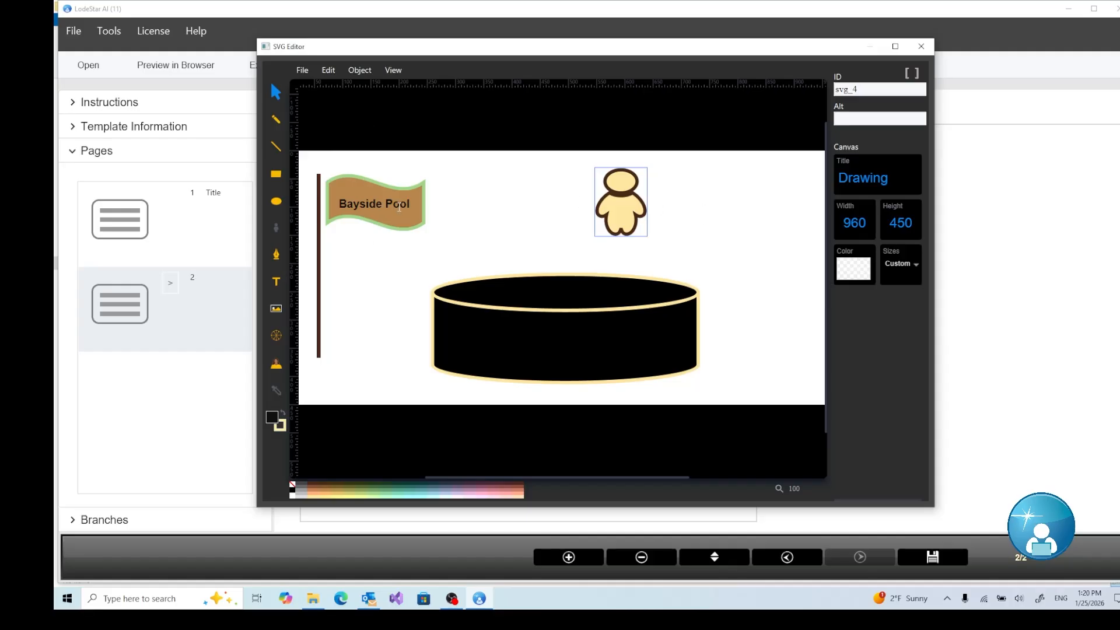
- Inside the flag group, move the "Bayside Pool" text to about X 97, Y 96 and fill it with very light cyan
{"action": "left_click", "coordinate": [387, 205]}
{"action": "left_click", "coordinate": [733, 234]}
{"action": "left_click", "coordinate": [388, 204]}
{"action": "double_click", "coordinate": [370, 204]}
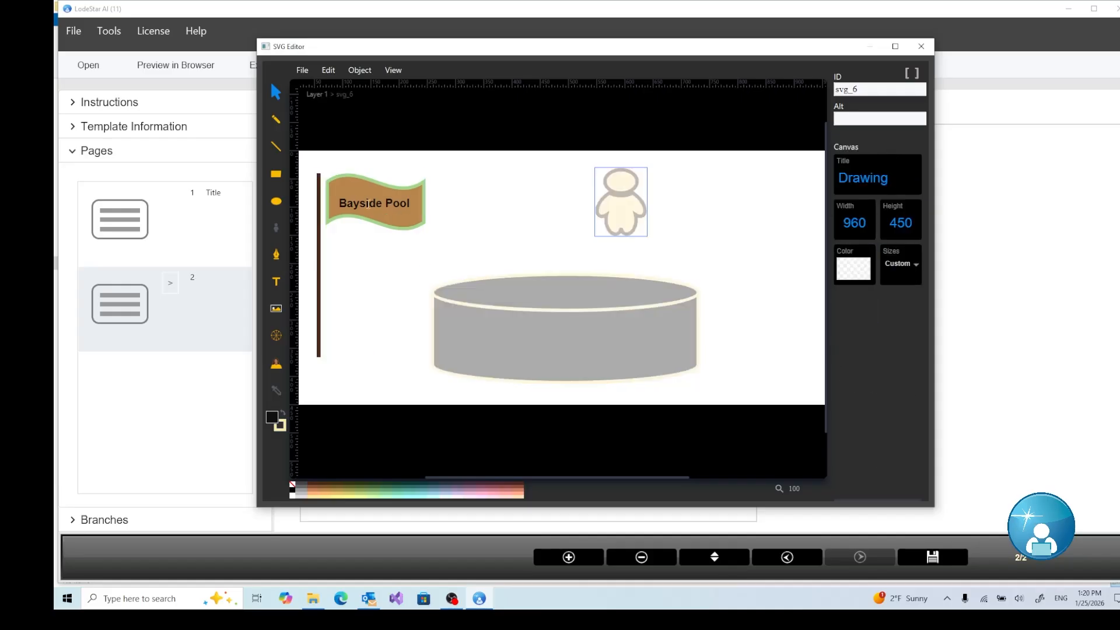
{"action": "left_click", "coordinate": [341, 203]}
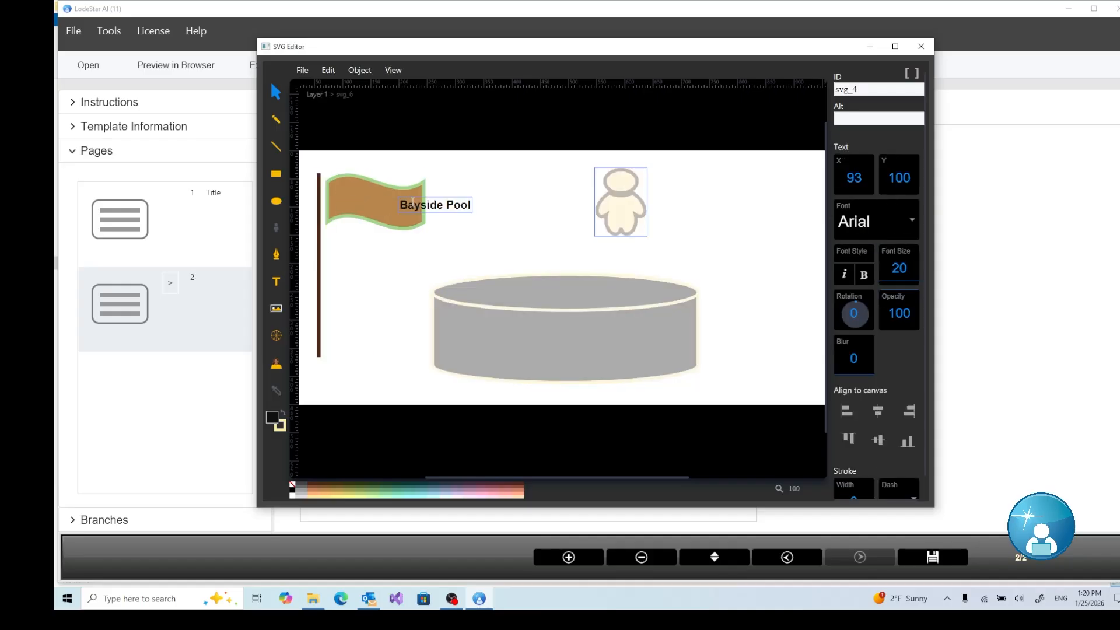
{"action": "left_click_drag", "start_coordinate": [362, 203], "coordinate": [347, 196]}
{"action": "left_click", "coordinate": [430, 496]}
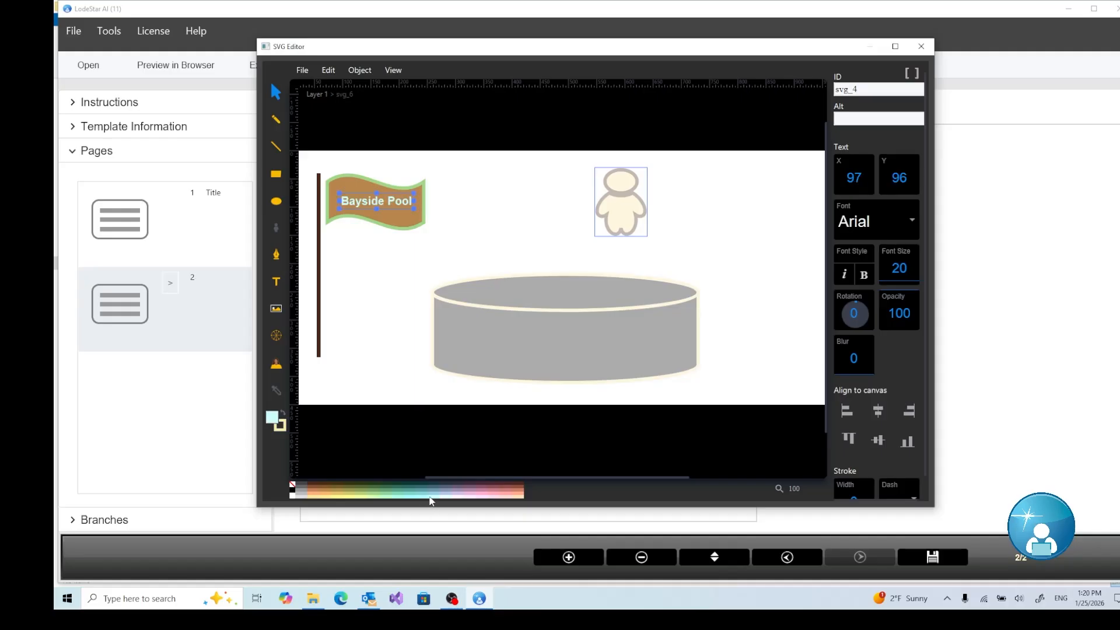
{"action": "left_click", "coordinate": [560, 210]}
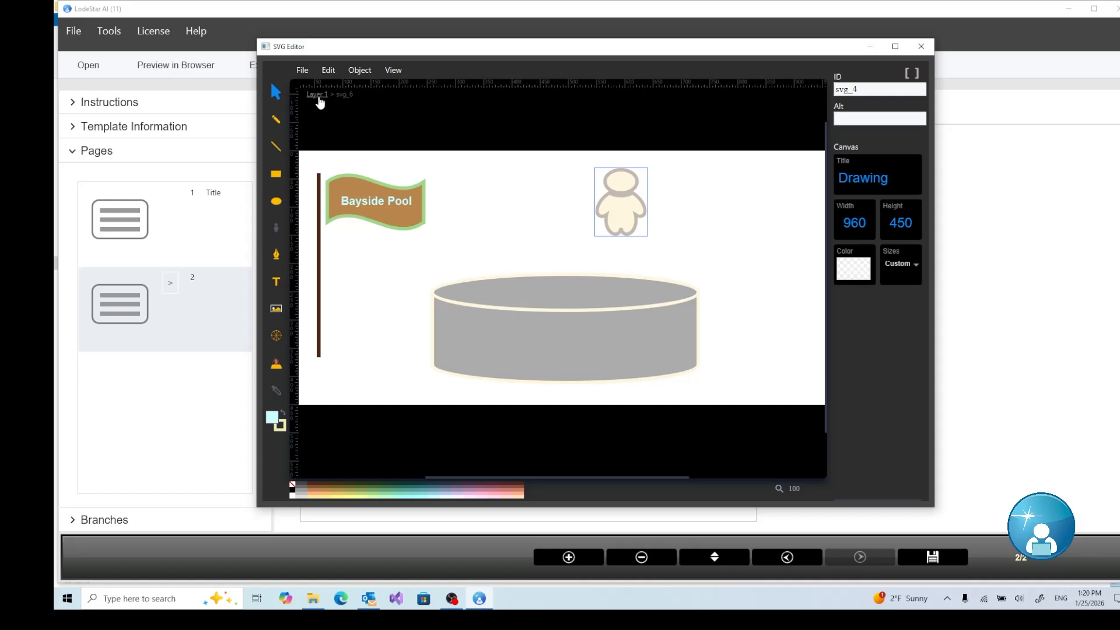
{"action": "left_click", "coordinate": [316, 95]}
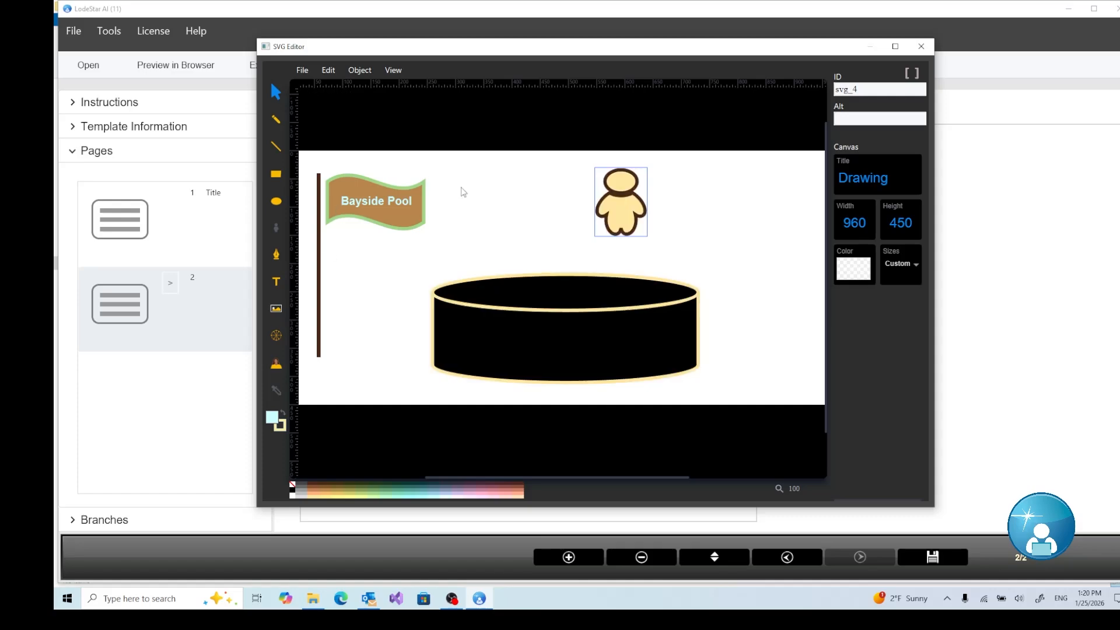
- Move the flag and pole group to about X 48, Y 49
{"action": "left_click", "coordinate": [326, 282]}
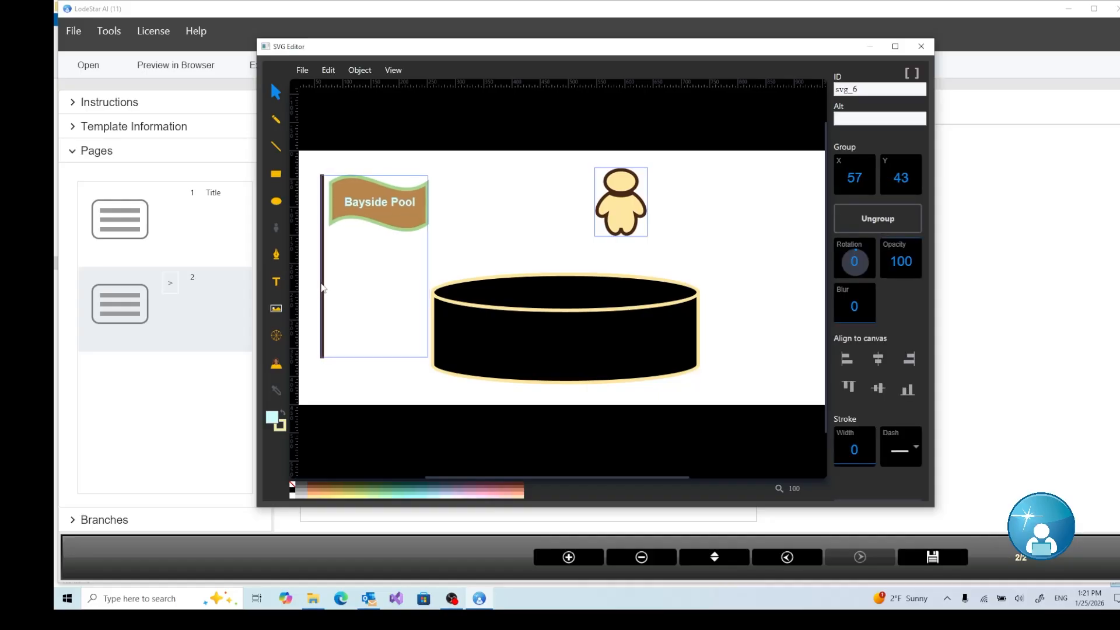
{"action": "left_click_drag", "start_coordinate": [378, 225], "coordinate": [379, 229]}
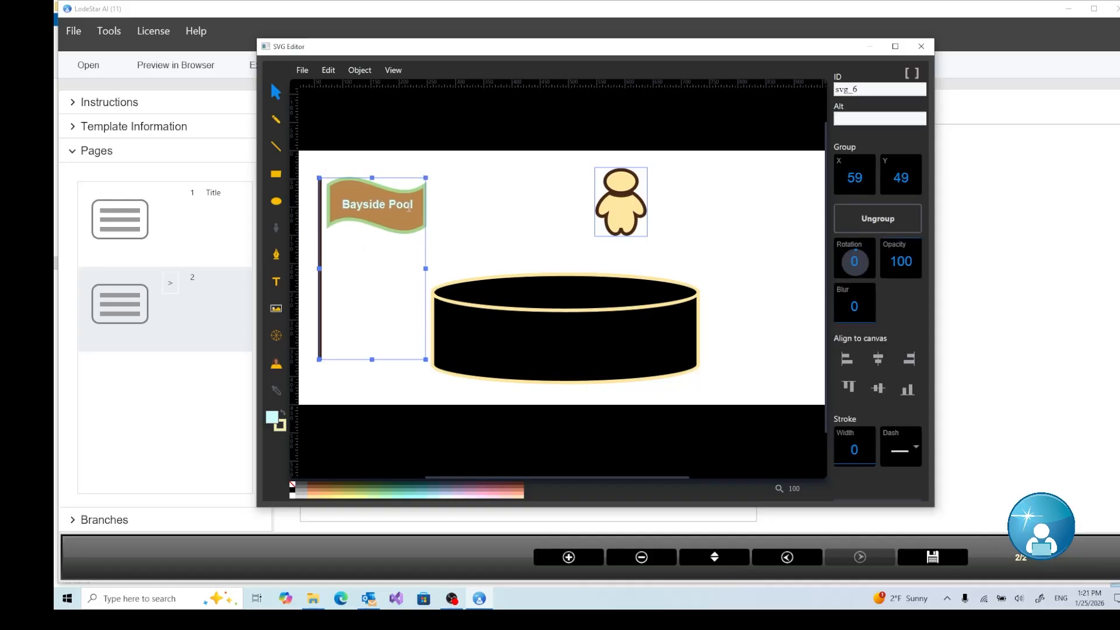
{"action": "left_click", "coordinate": [374, 253]}
{"action": "left_click_drag", "start_coordinate": [383, 227], "coordinate": [377, 226]}
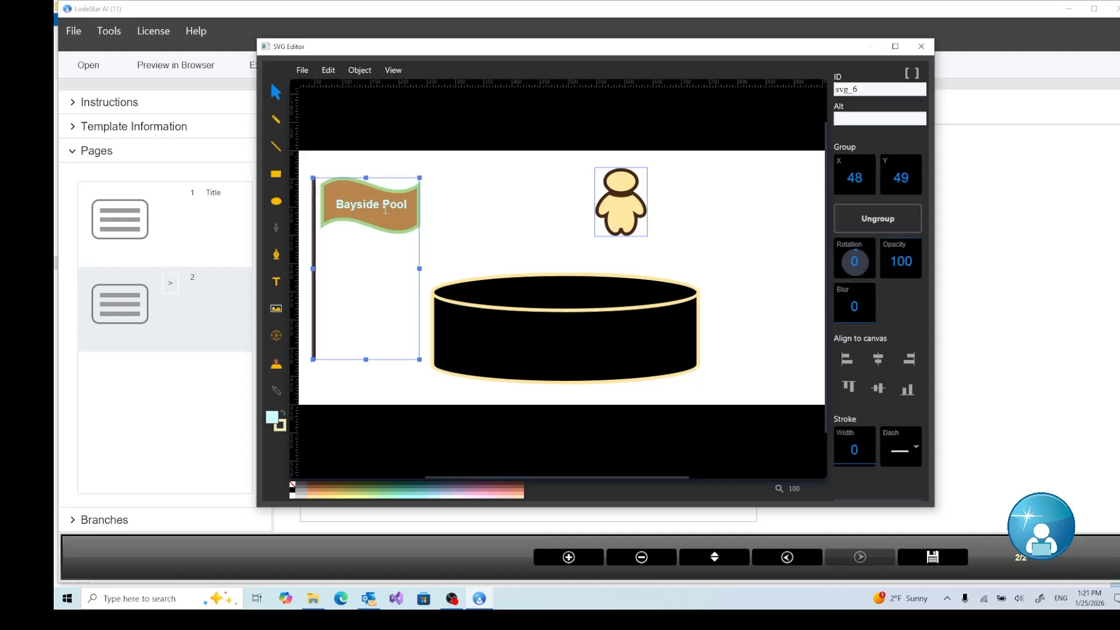
- Set the ID of the cylinder shape to pool
{"action": "left_click", "coordinate": [628, 219]}
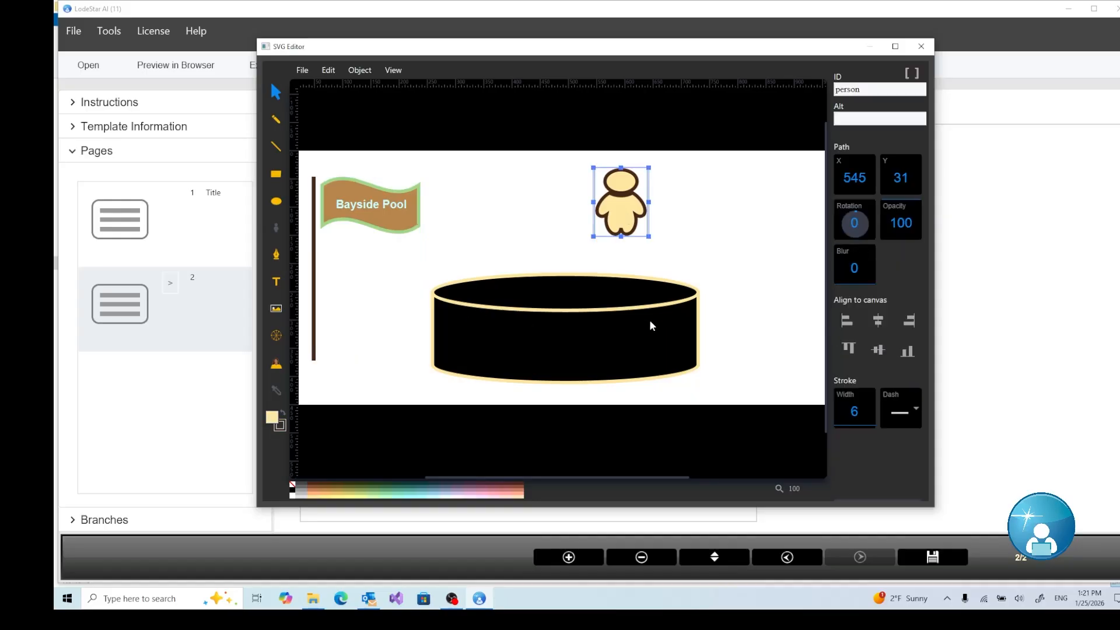
{"action": "left_click", "coordinate": [583, 332]}
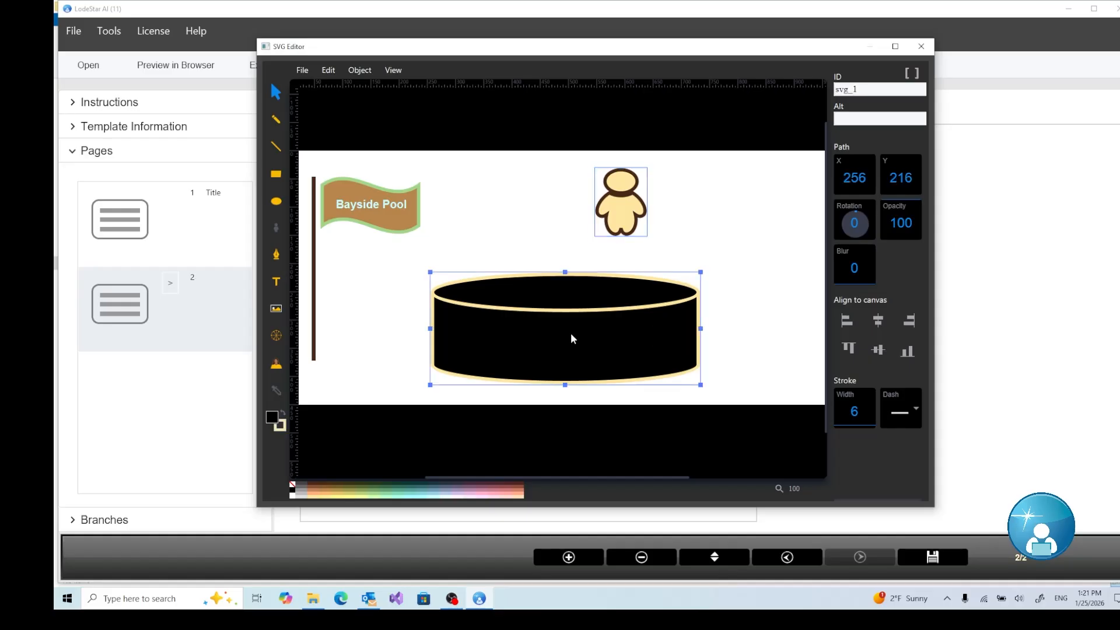
{"action": "left_click", "coordinate": [873, 89]}
{"action": "key", "text": "BackSpace"}
{"action": "key", "text": "BackSpace"}
{"action": "key", "text": "BackSpace"}
{"action": "type", "text": "pool"}
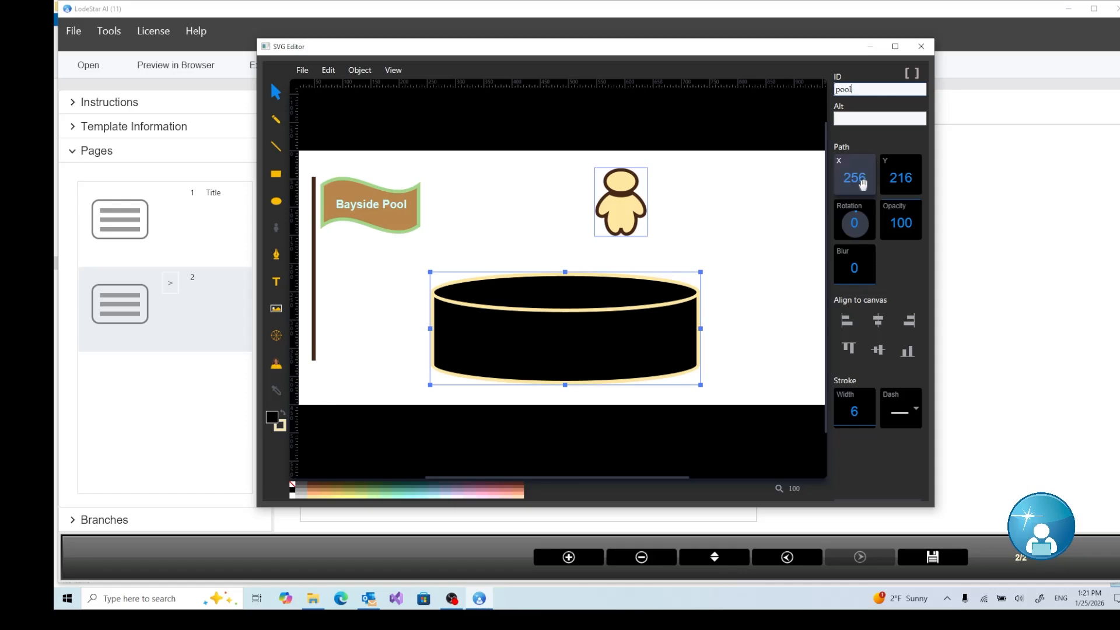
- Apply the pool ID, close the SVG editor and save the drawing to the Clean Debris page
{"action": "left_click", "coordinate": [911, 74]}
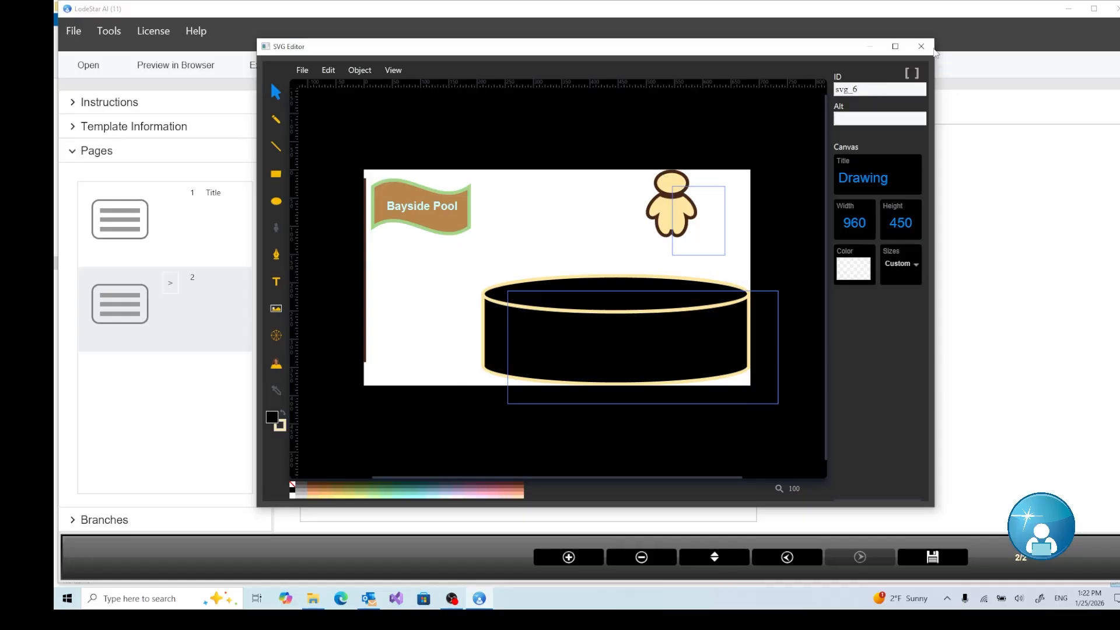
{"action": "left_click", "coordinate": [922, 48]}
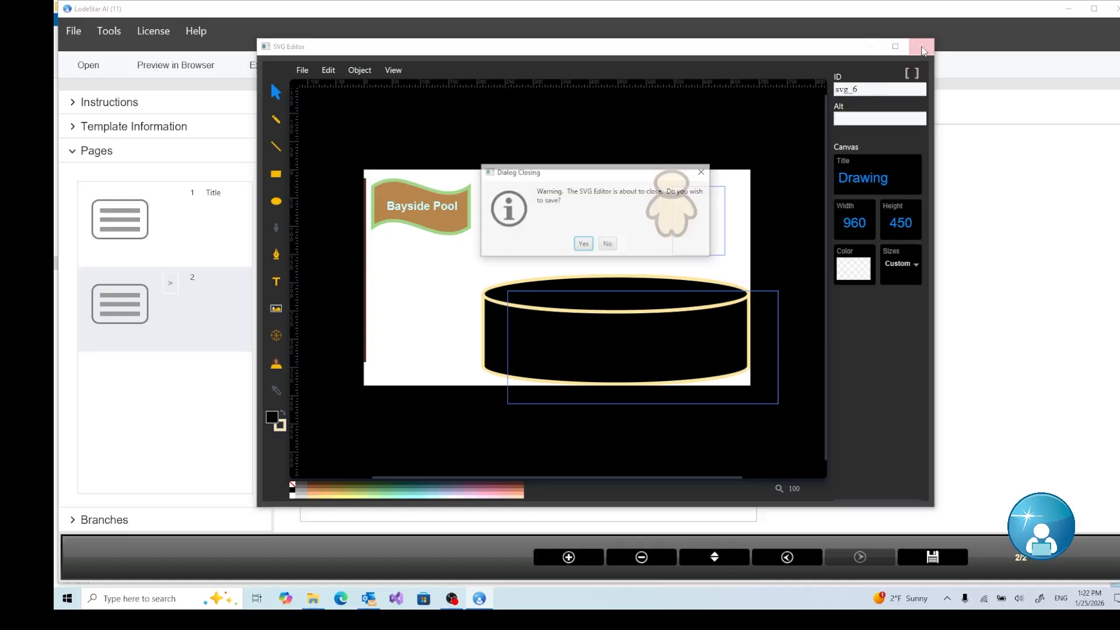
{"action": "left_click", "coordinate": [584, 245]}
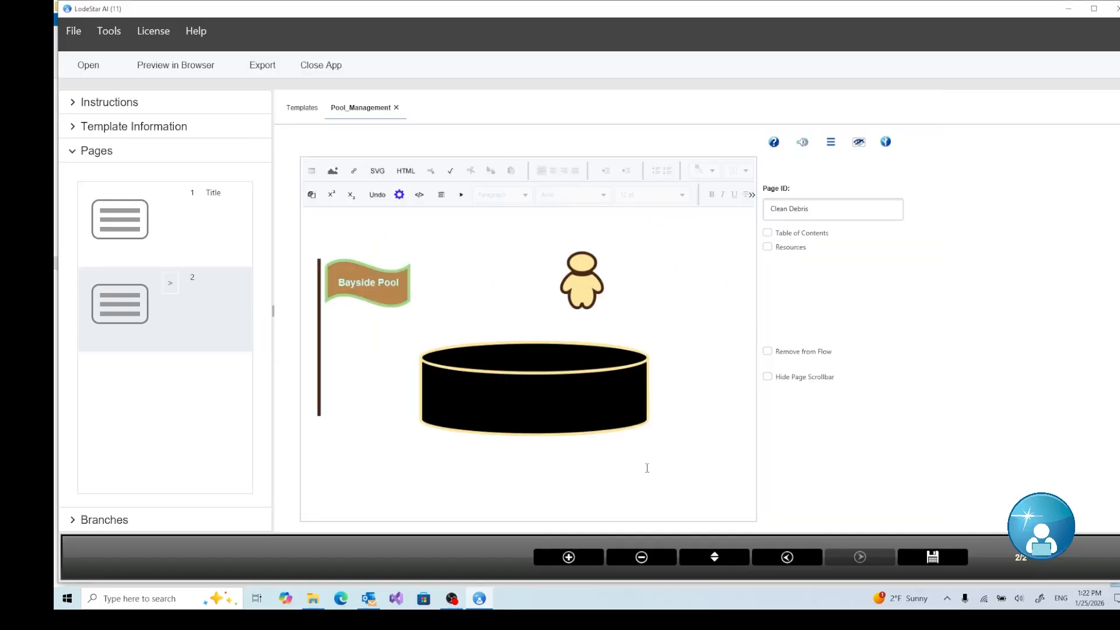
{"action": "left_click", "coordinate": [694, 436]}
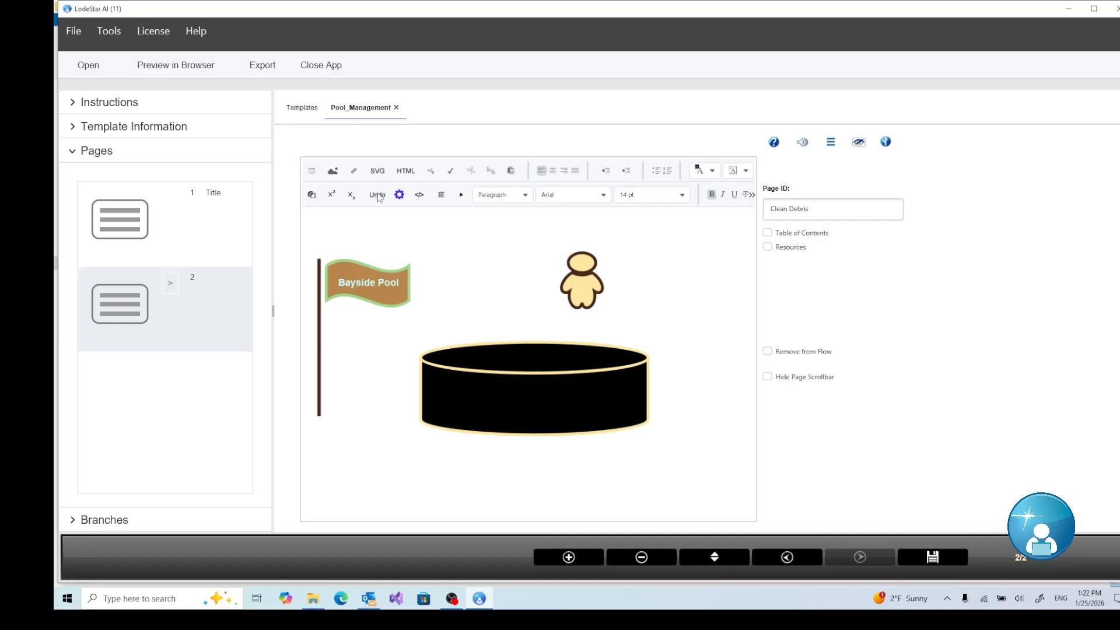
- Reopen the page's SVG drawing for editing, fill the flag shape inside its group with muted red, and save it back to the page
{"action": "double_click", "coordinate": [531, 401]}
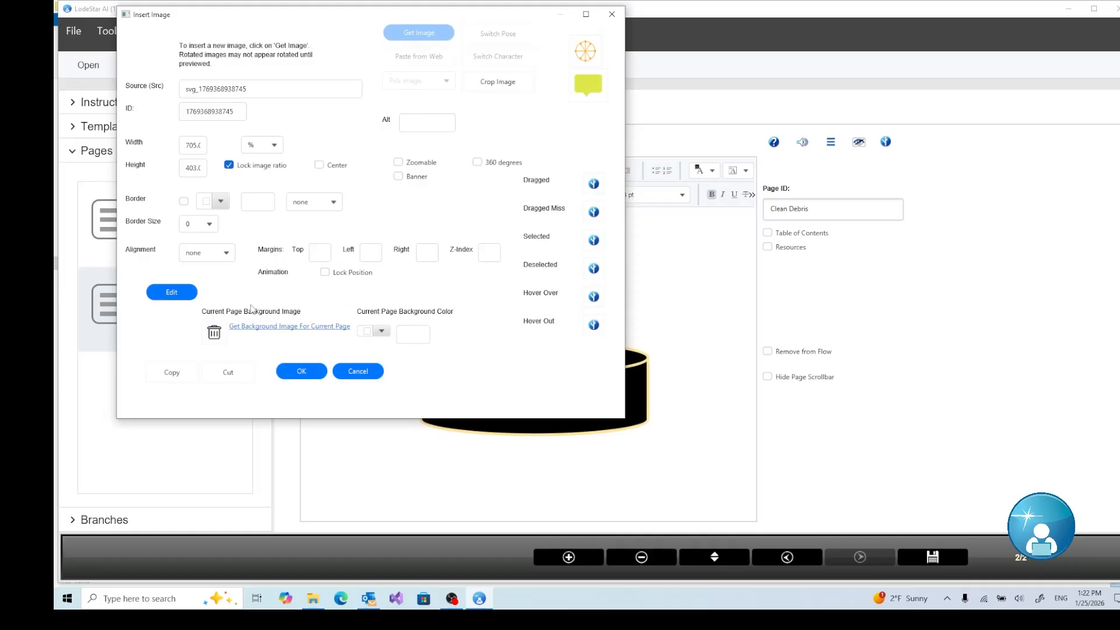
{"action": "left_click", "coordinate": [181, 293]}
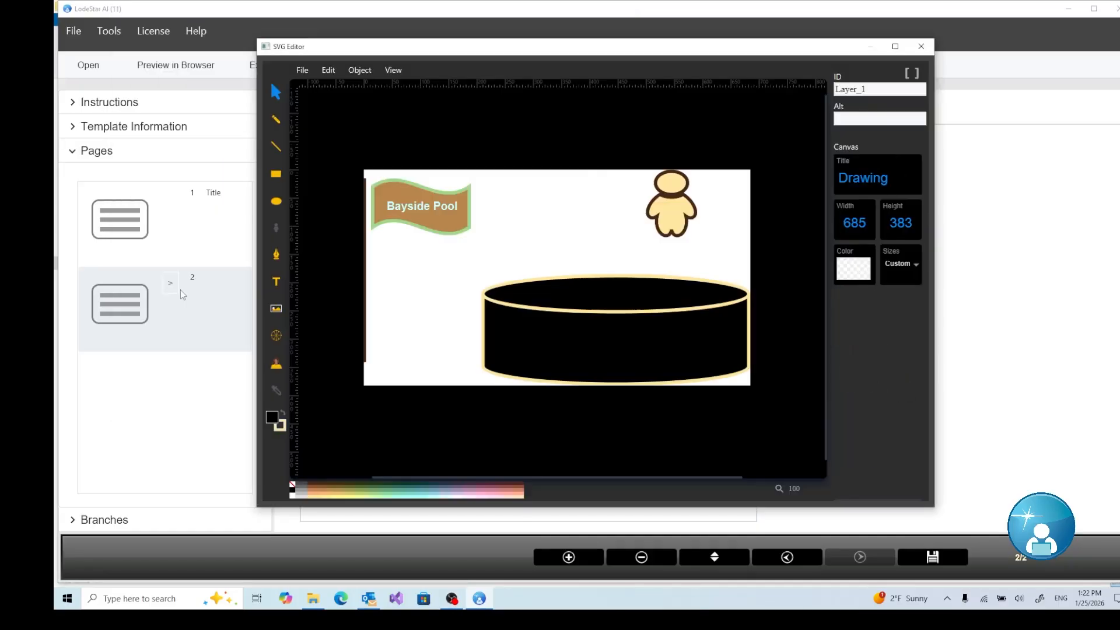
{"action": "left_click", "coordinate": [439, 230]}
{"action": "double_click", "coordinate": [438, 229]}
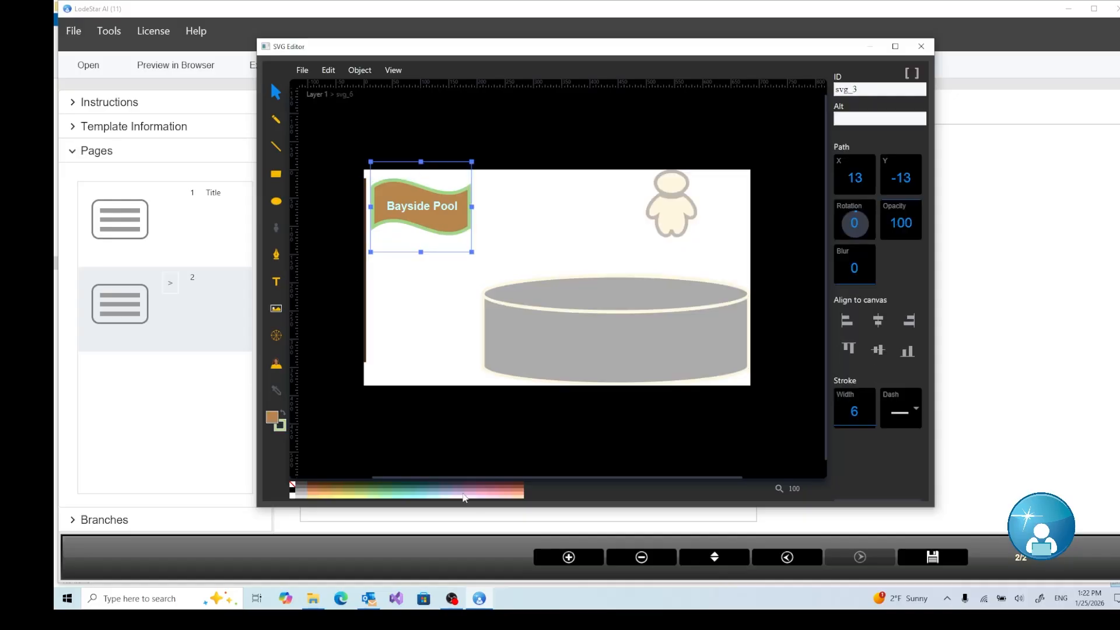
{"action": "left_click", "coordinate": [521, 493]}
{"action": "left_click", "coordinate": [921, 46]}
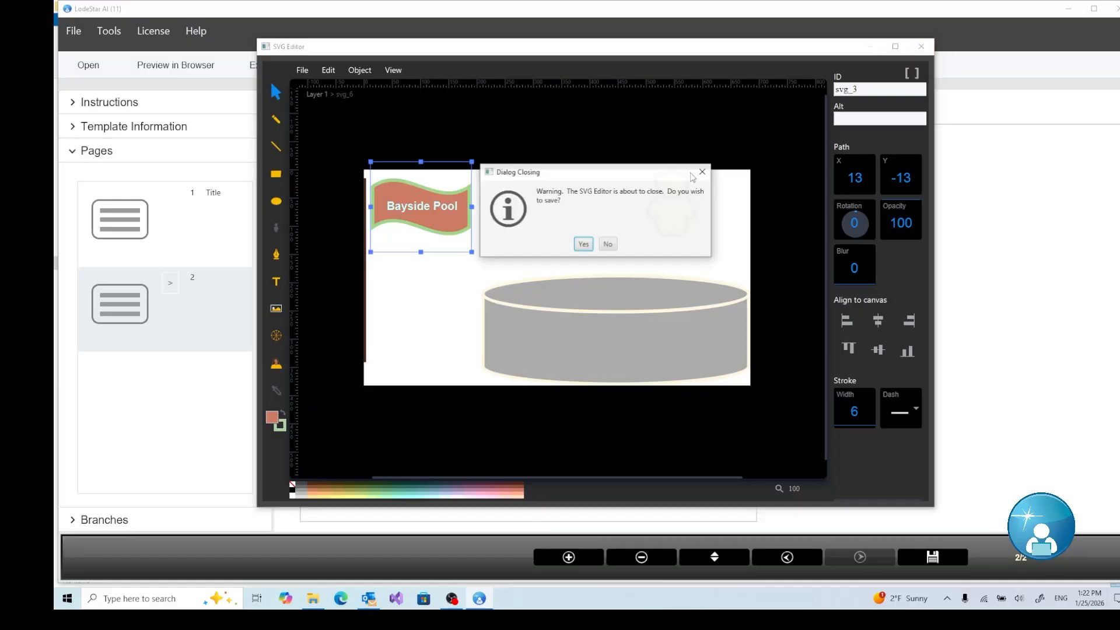
{"action": "left_click", "coordinate": [593, 246]}
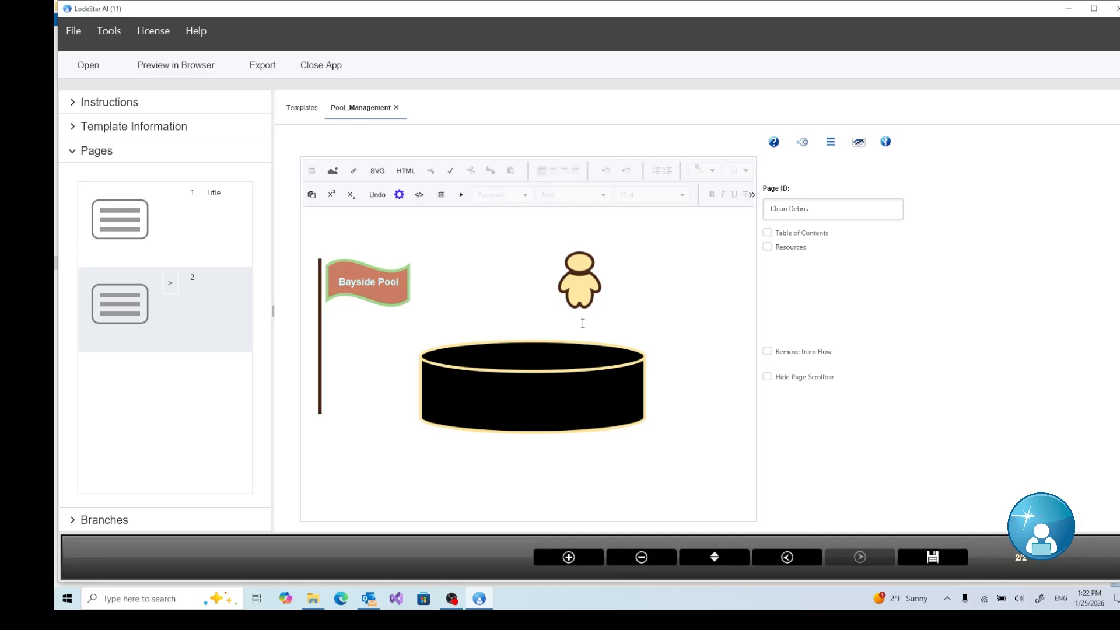
- Set the SVG image's width to 90% and center it on the page
{"action": "double_click", "coordinate": [543, 373]}
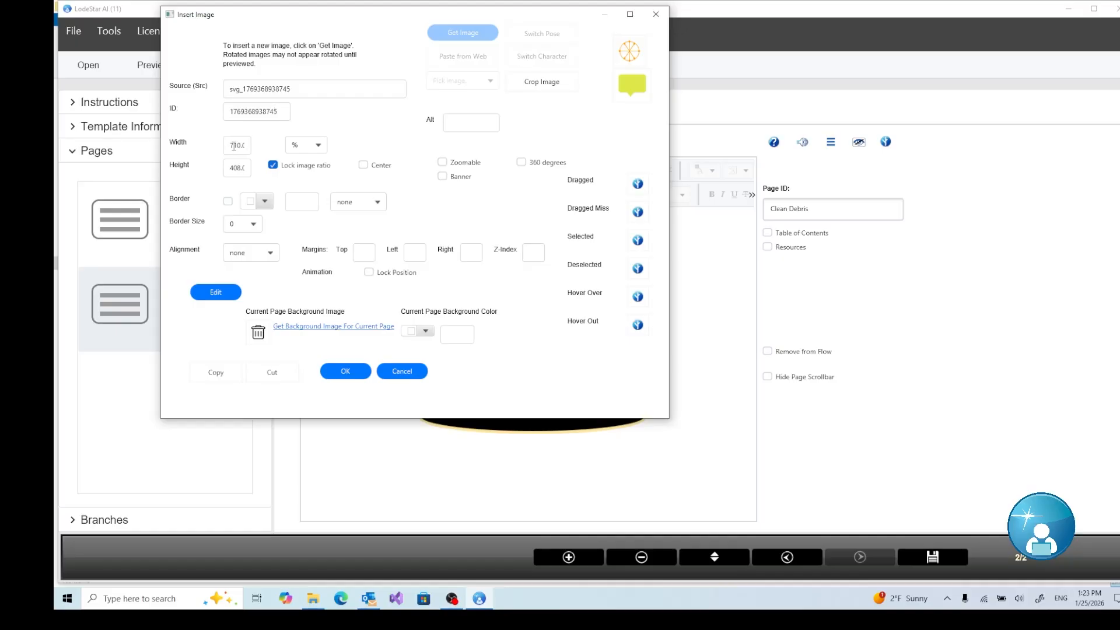
{"action": "left_click", "coordinate": [311, 144]}
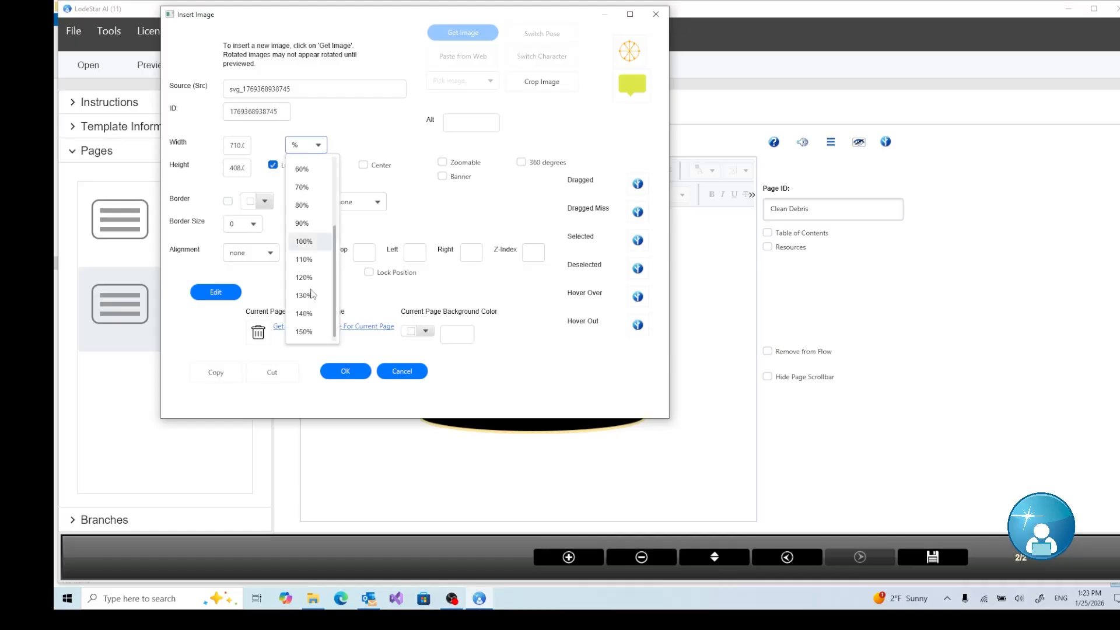
{"action": "left_click", "coordinate": [312, 230]}
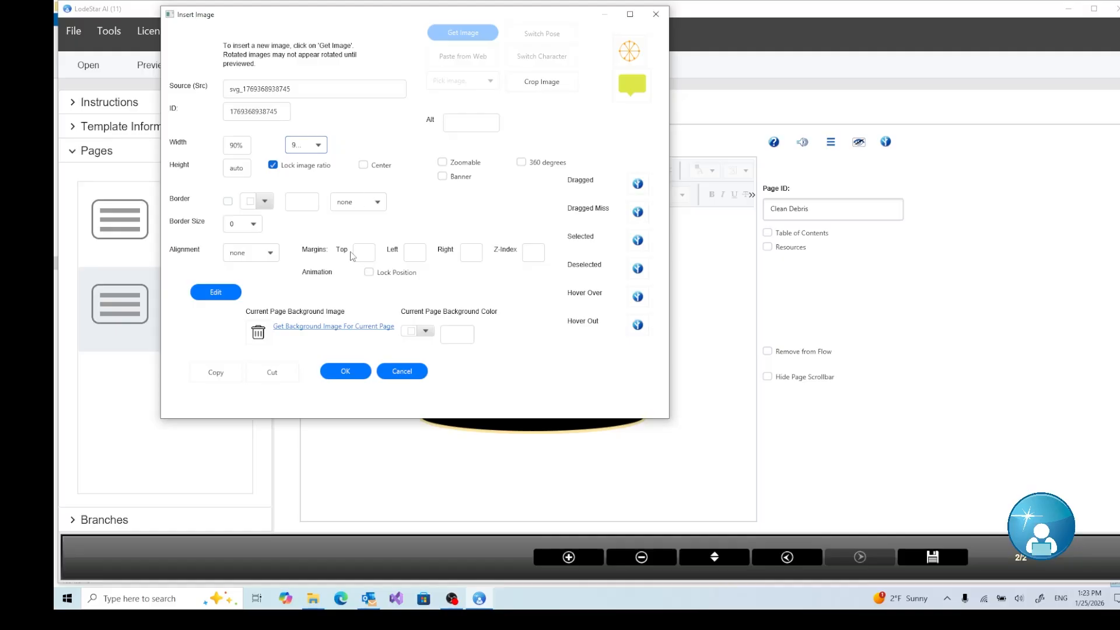
{"action": "left_click", "coordinate": [381, 166]}
{"action": "left_click", "coordinate": [358, 377]}
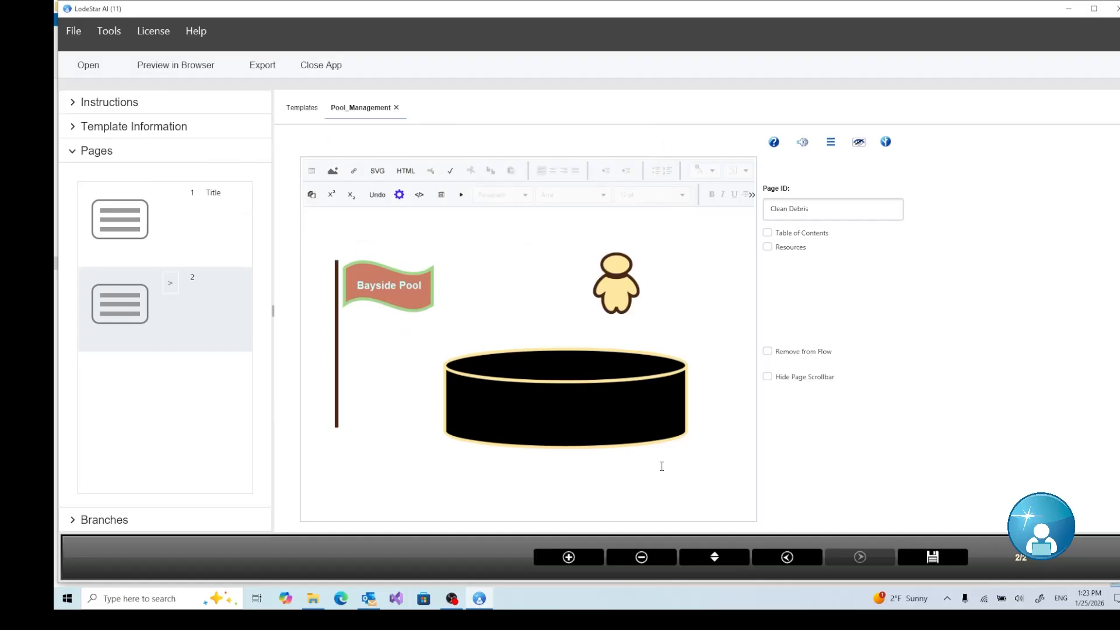
- Insert a ButtonLayout activity widget below the pool scene
{"action": "left_click", "coordinate": [574, 513]}
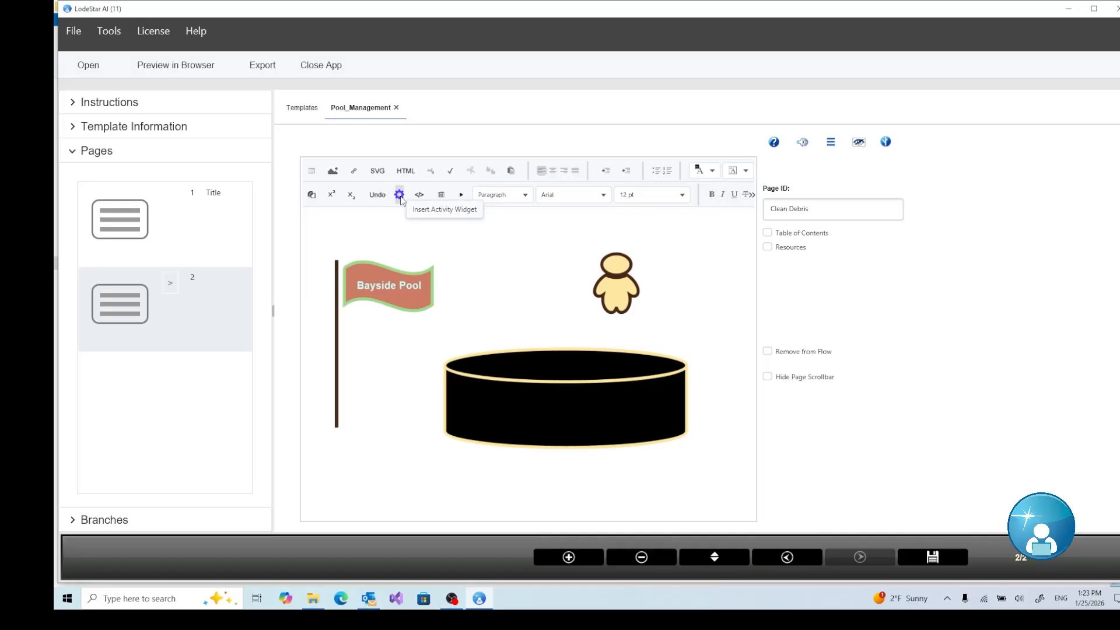
{"action": "left_click", "coordinate": [400, 196]}
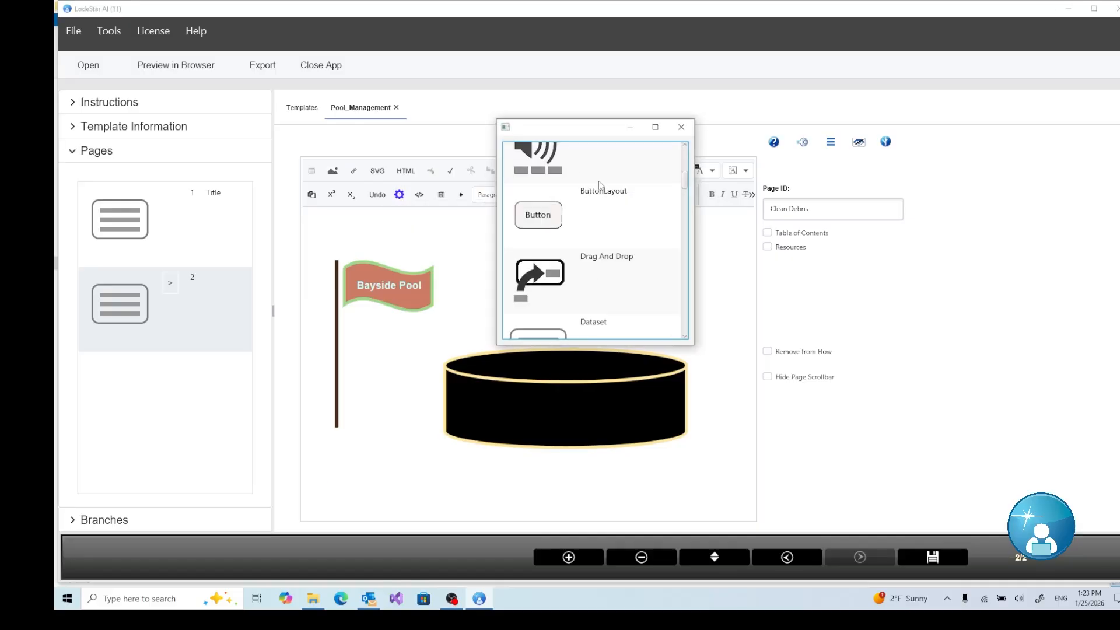
{"action": "scroll", "coordinate": [601, 245], "scroll_direction": "down", "scroll_amount": 10}
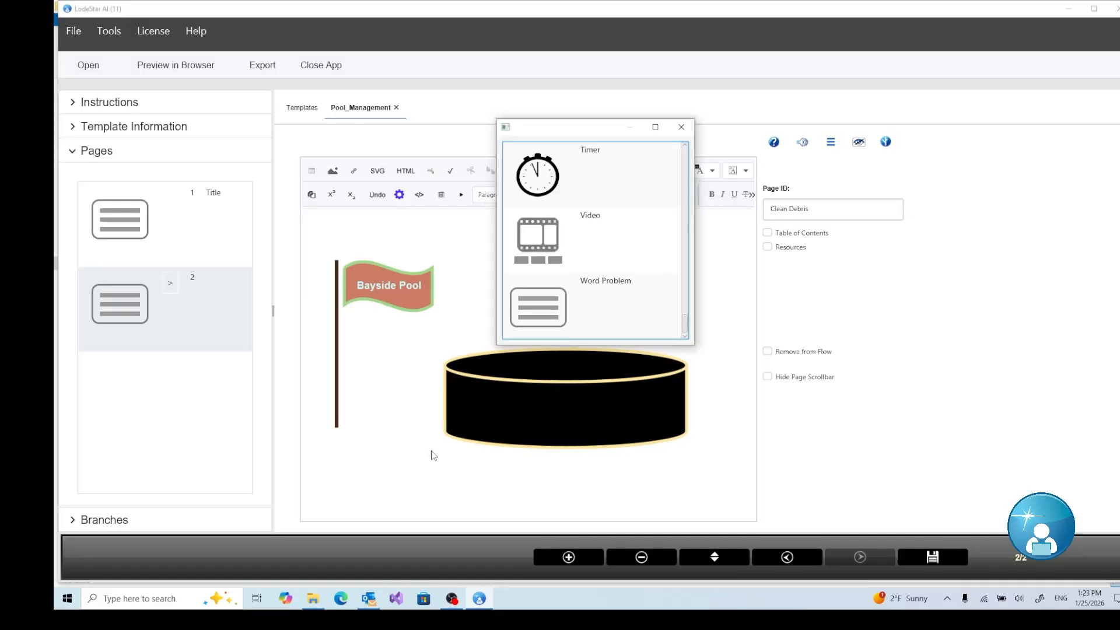
{"action": "scroll", "coordinate": [647, 219], "scroll_direction": "up", "scroll_amount": 5}
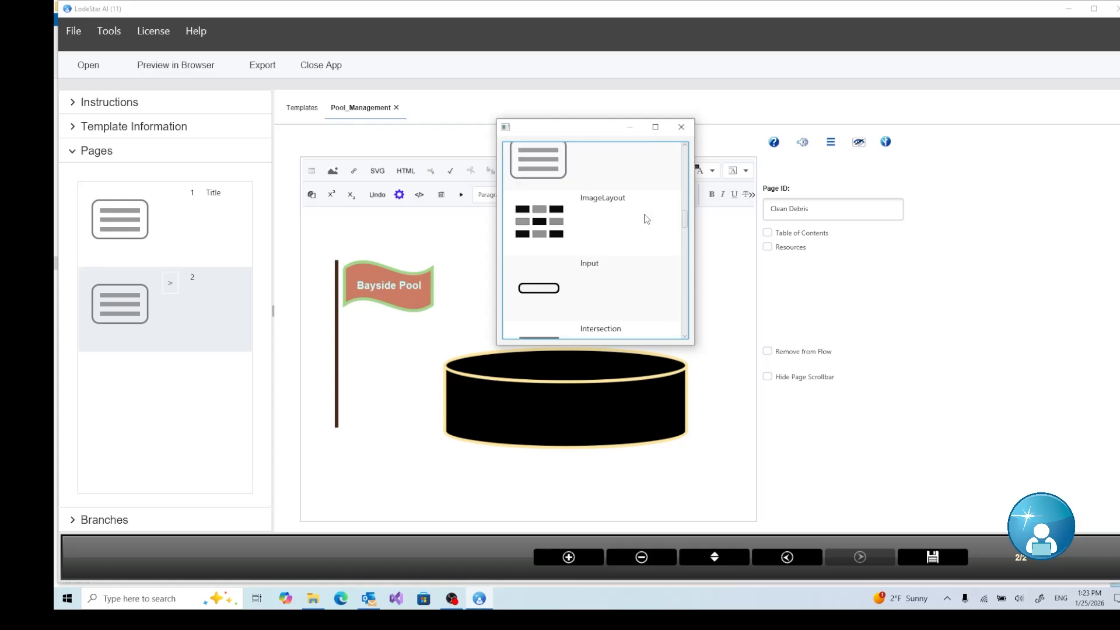
{"action": "scroll", "coordinate": [647, 219], "scroll_direction": "up", "scroll_amount": 10}
{"action": "scroll", "coordinate": [646, 218], "scroll_direction": "down", "scroll_amount": 3}
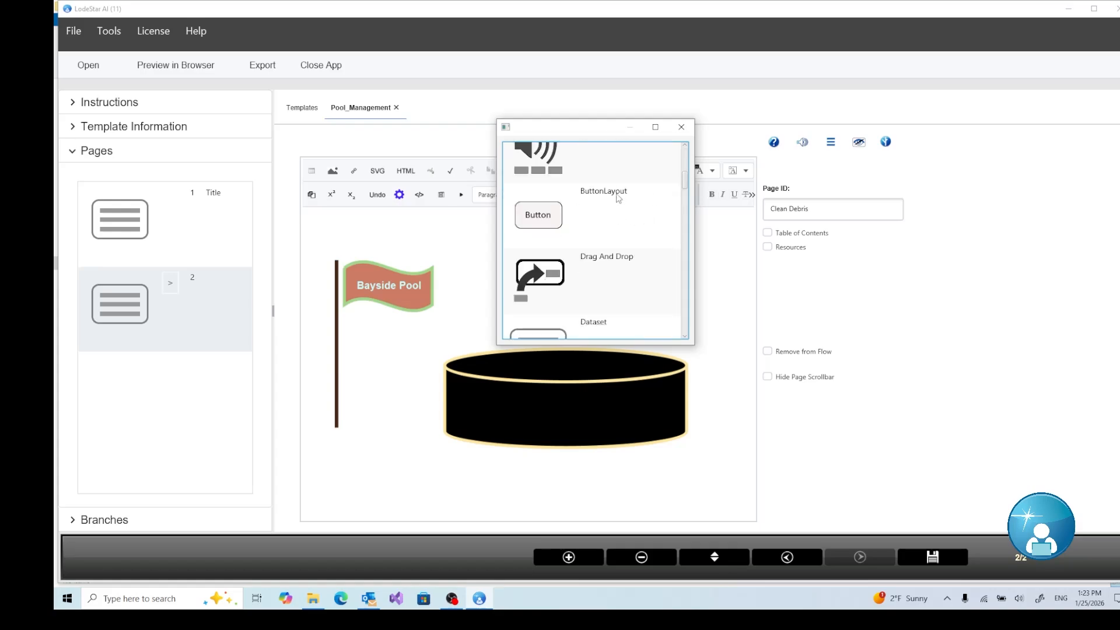
{"action": "double_click", "coordinate": [546, 212]}
- Set the first button's text to "Clean Debris" and its border type to Roundest Border
{"action": "left_click", "coordinate": [273, 117]}
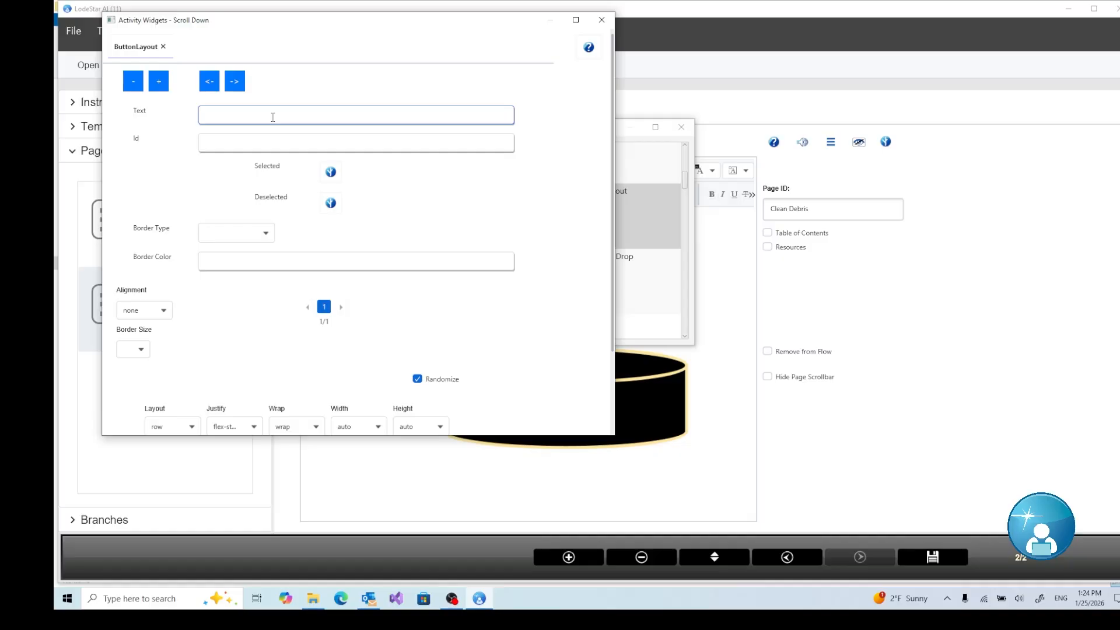
{"action": "type", "text": "Clean Debris"}
{"action": "left_click", "coordinate": [237, 234]}
{"action": "left_click", "coordinate": [233, 332]}
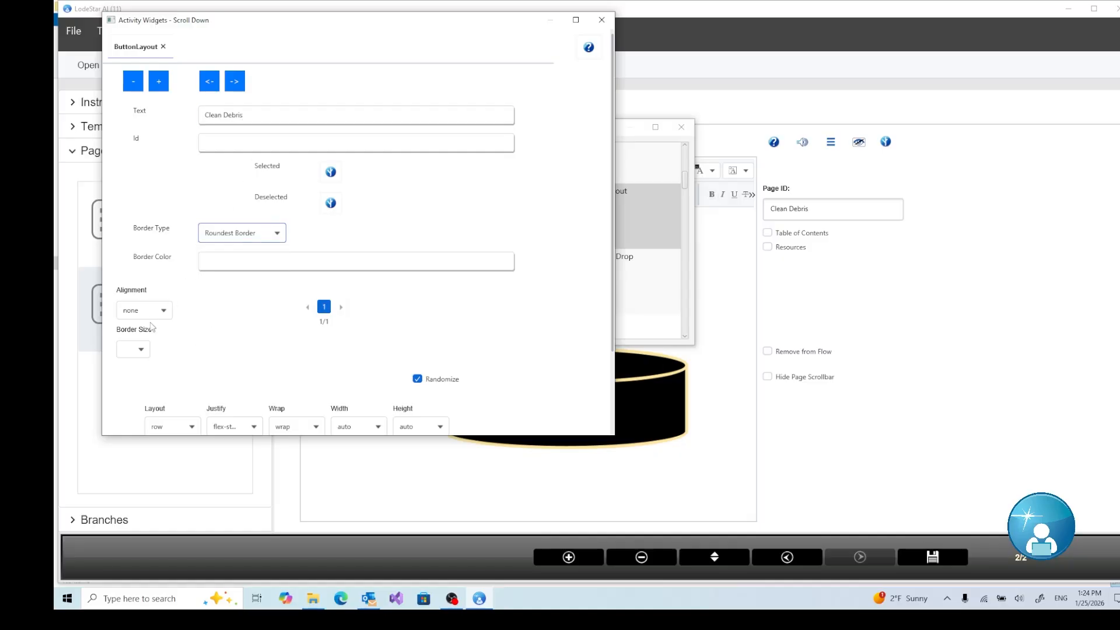
- Try to set the button widget's border size to 3
{"action": "left_click", "coordinate": [141, 349]}
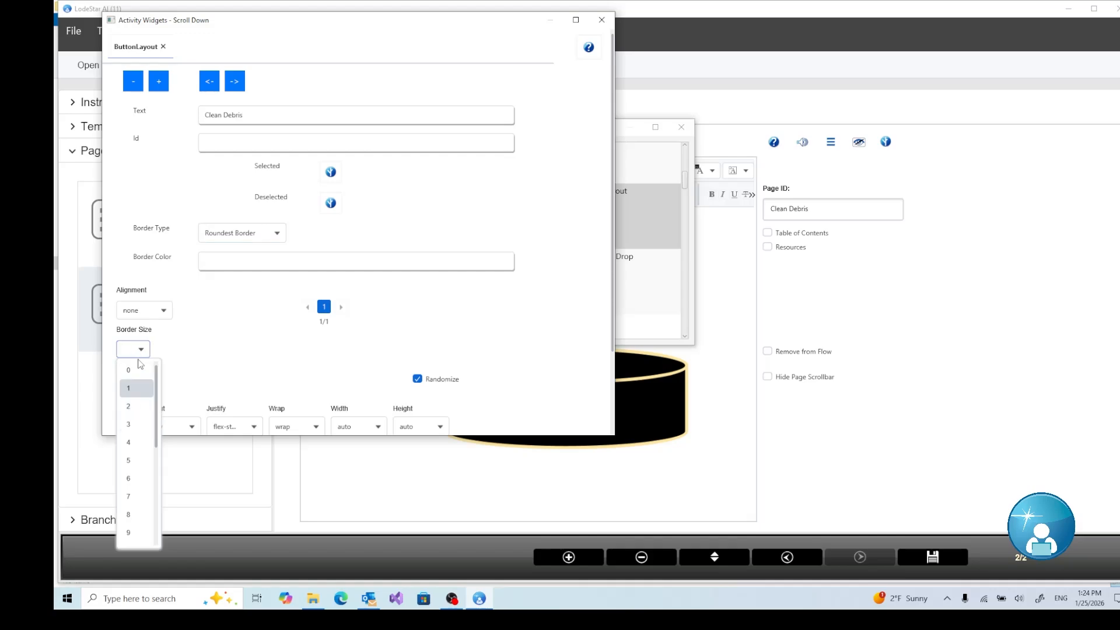
{"action": "left_click", "coordinate": [128, 420]}
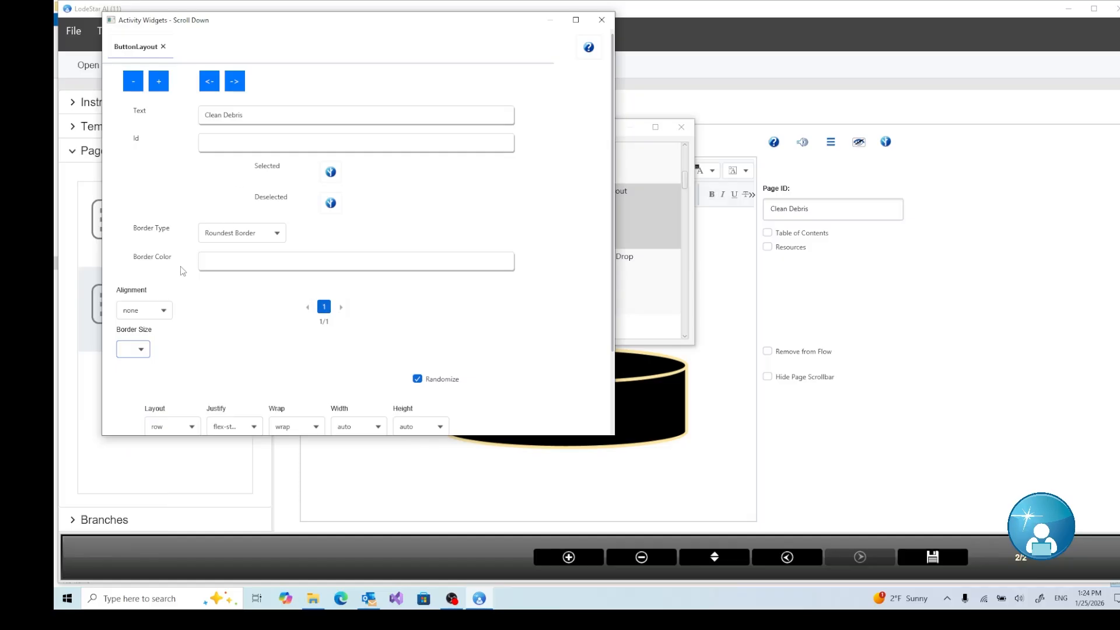
{"action": "left_click", "coordinate": [232, 265]}
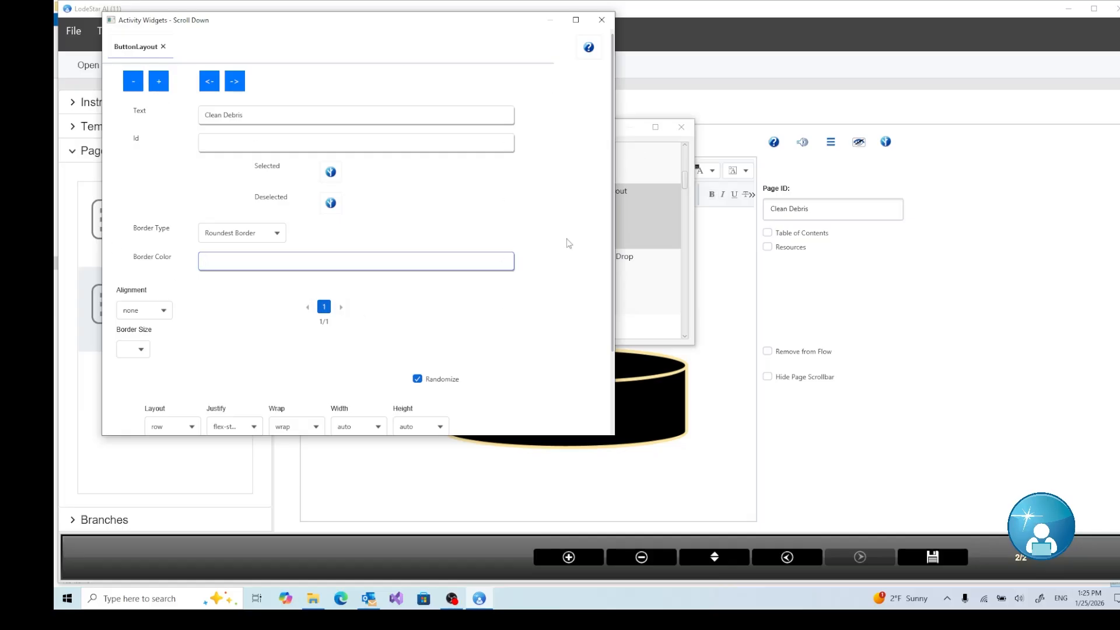
- Add a second button with the text "Test Water" and the Roundest Border type
{"action": "left_click", "coordinate": [162, 85]}
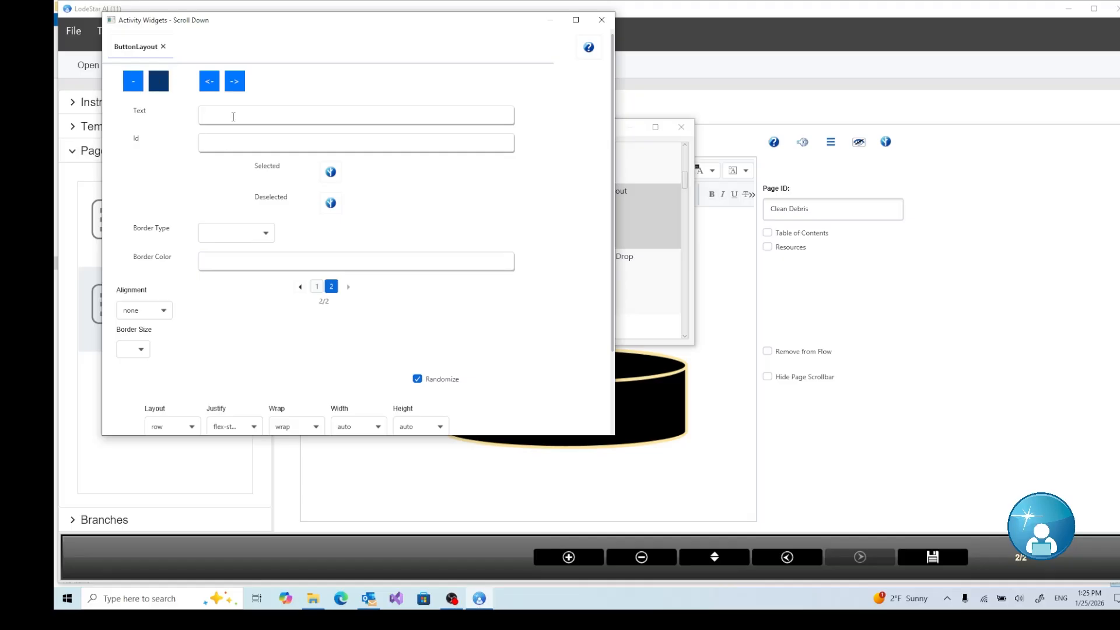
{"action": "left_click", "coordinate": [318, 289]}
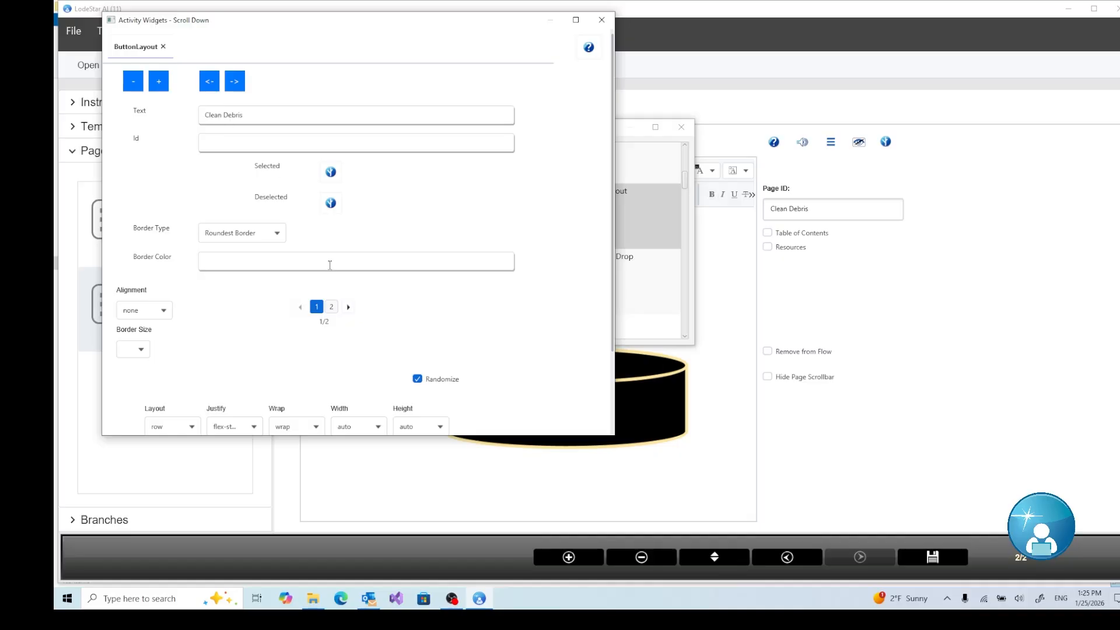
{"action": "left_click", "coordinate": [331, 307]}
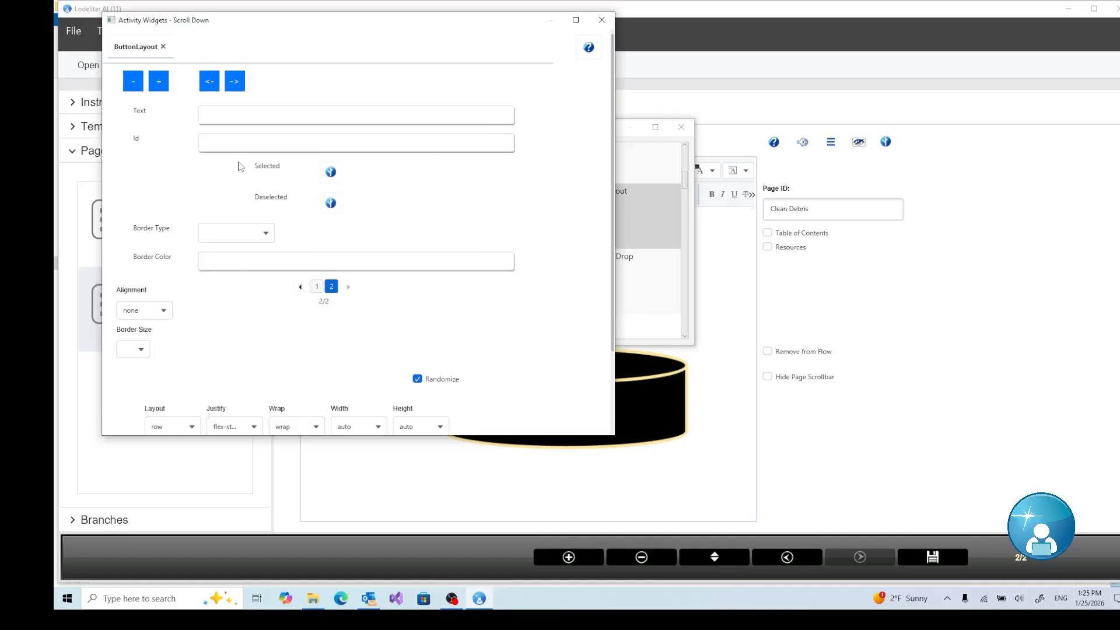
{"action": "left_click", "coordinate": [230, 112]}
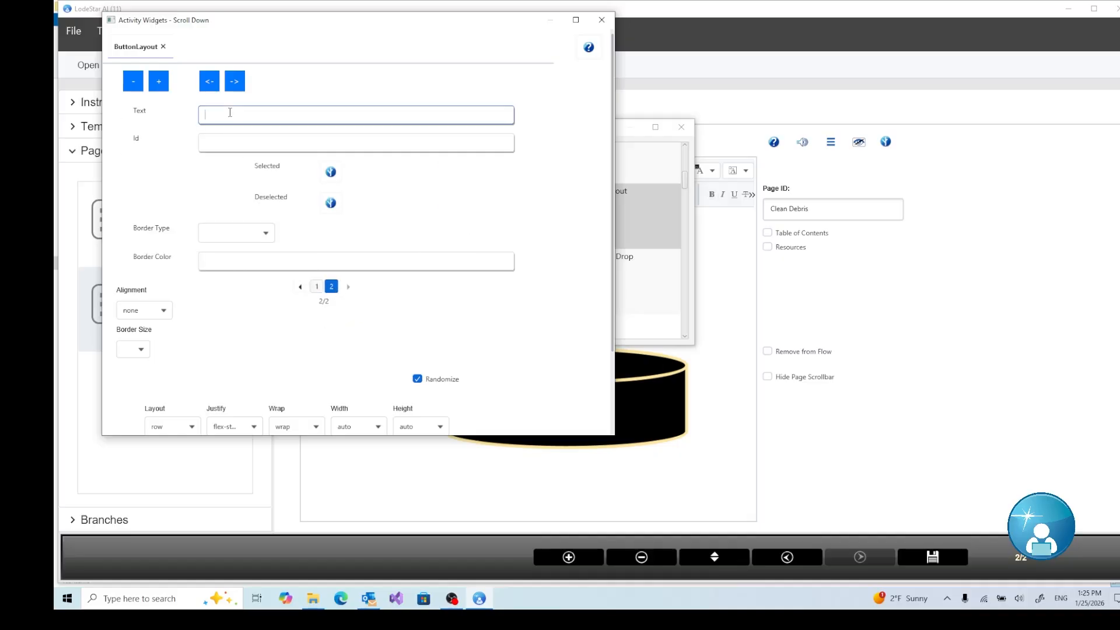
{"action": "type", "text": "Test Water"}
{"action": "left_click", "coordinate": [224, 151]}
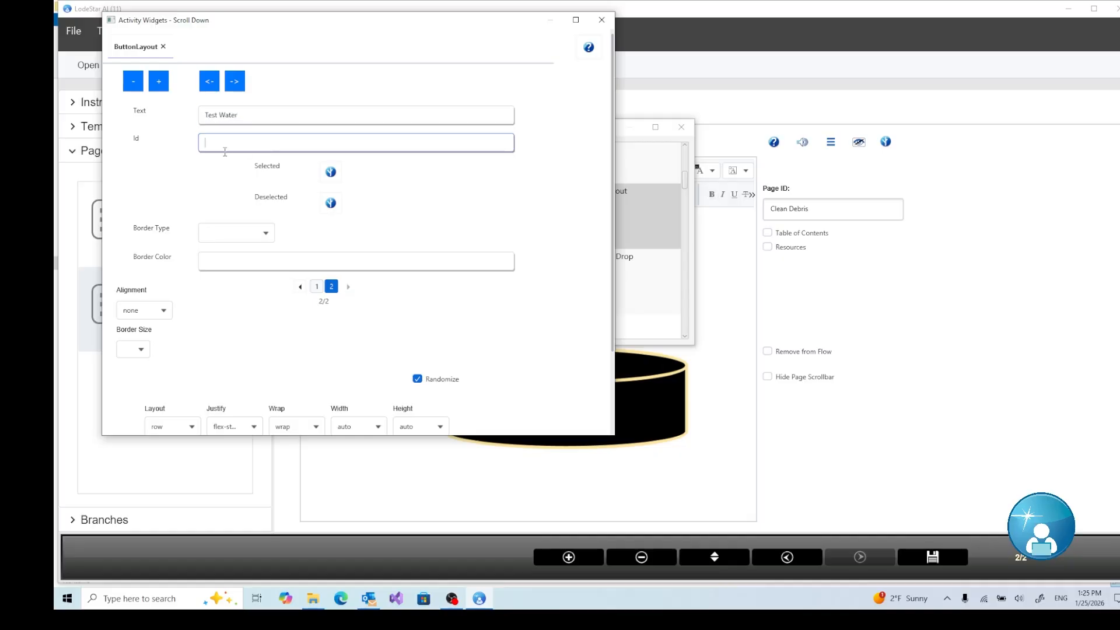
{"action": "left_click", "coordinate": [252, 234]}
{"action": "left_click", "coordinate": [243, 333]}
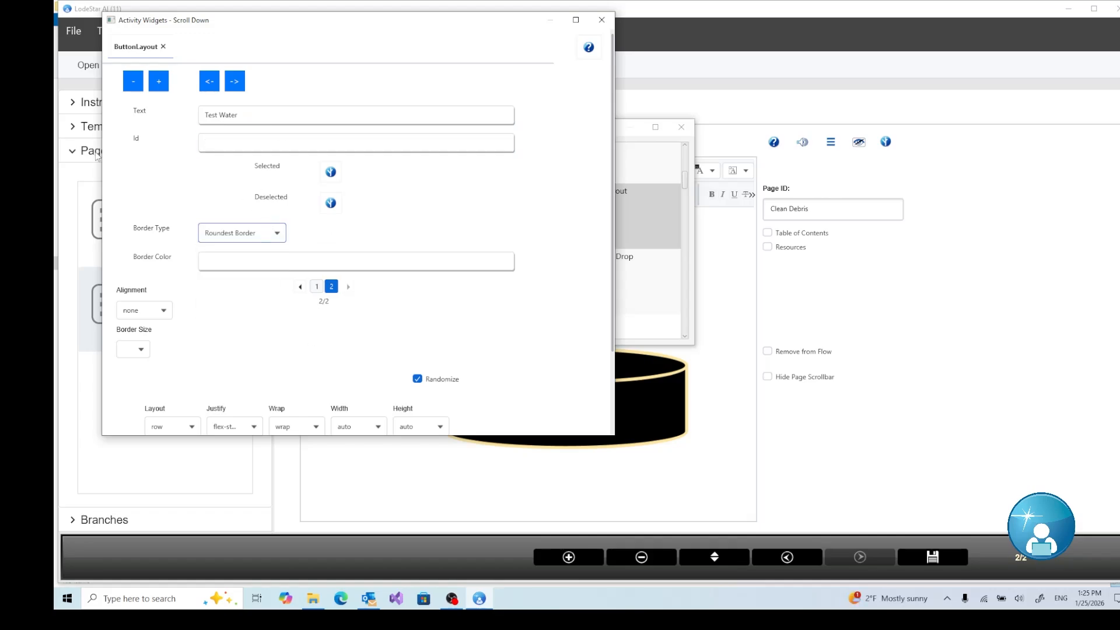
- Add a third button with the text "Raise Ph" and the Roundest Border type
{"action": "left_click", "coordinate": [158, 81]}
{"action": "left_click", "coordinate": [226, 116]}
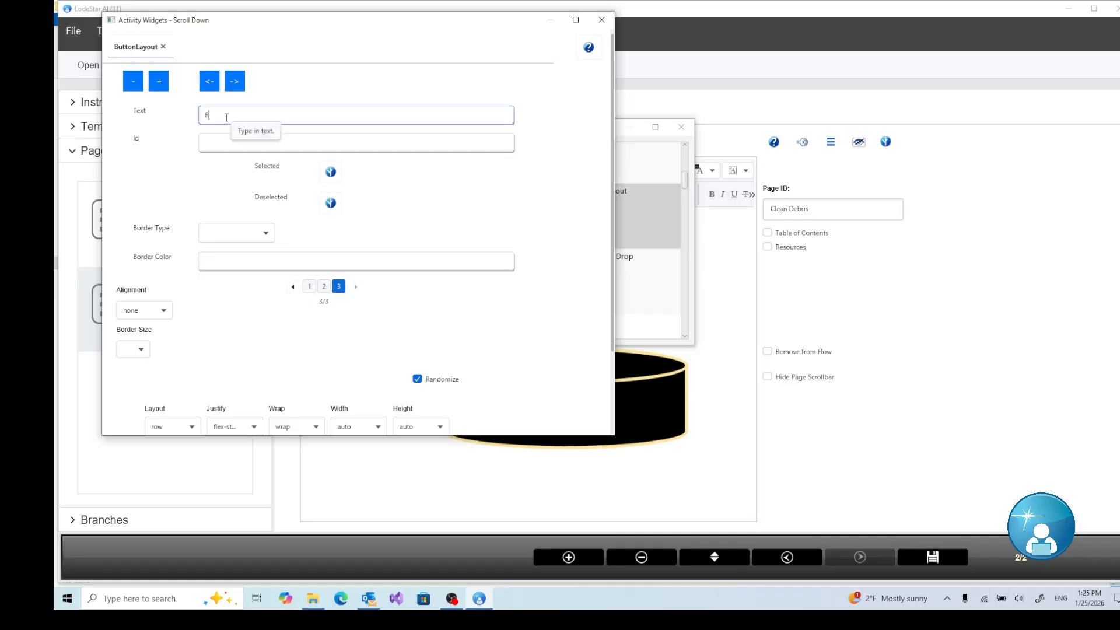
{"action": "type", "text": "Raise Ph"}
{"action": "left_click", "coordinate": [247, 239]}
{"action": "left_click", "coordinate": [232, 333]}
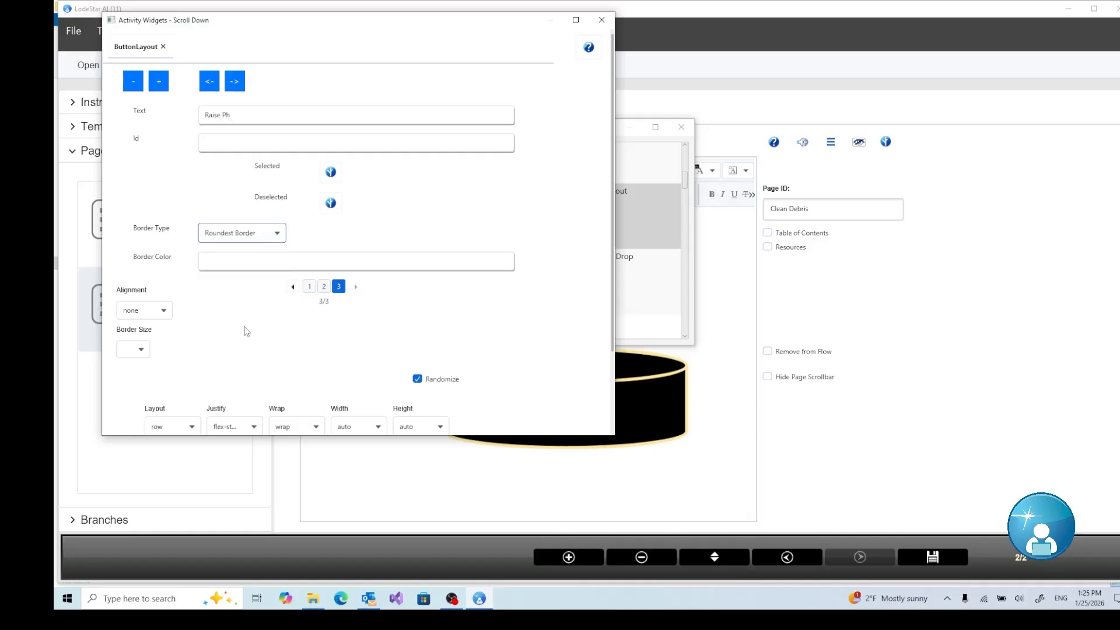
- Add a fourth button with the text "Stabilize" and the Roundest Border type
{"action": "left_click", "coordinate": [159, 81]}
{"action": "left_click", "coordinate": [249, 115]}
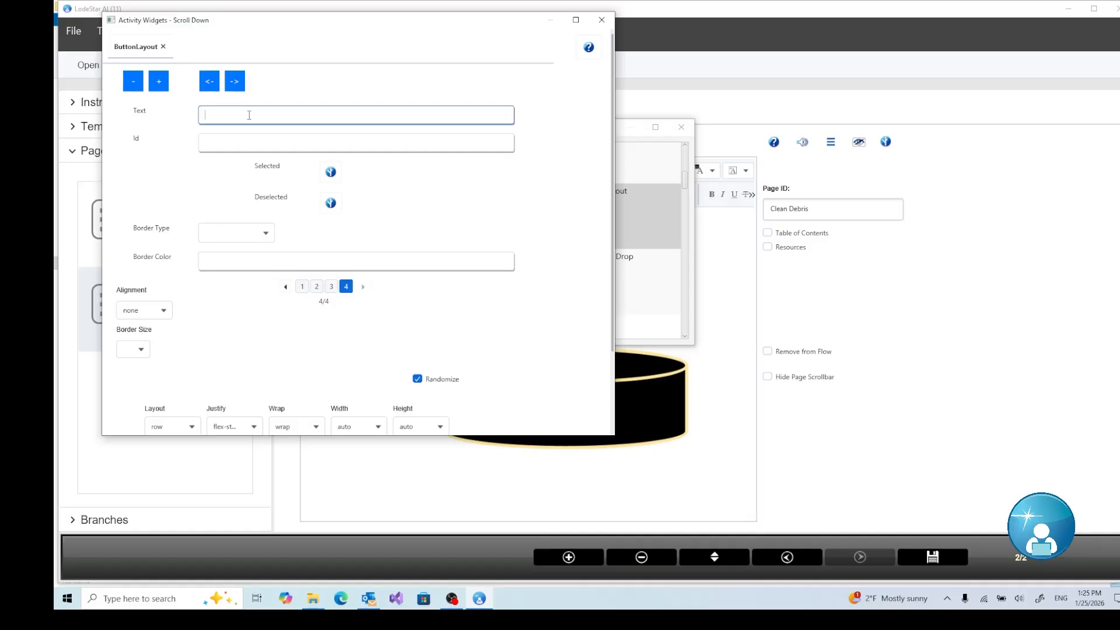
{"action": "type", "text": "Stabil"}
{"action": "type", "text": "ize"}
{"action": "left_click", "coordinate": [206, 236]}
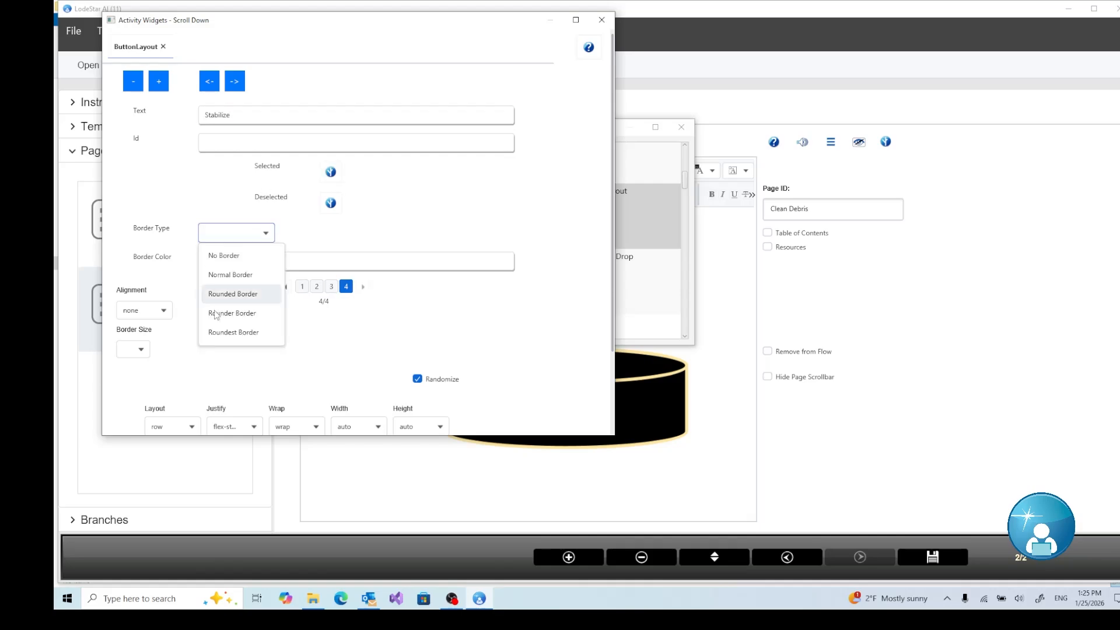
{"action": "left_click", "coordinate": [221, 336]}
- Add a fifth button with the text "Add Chlorine" and the Roundest Border type
{"action": "left_click", "coordinate": [156, 82]}
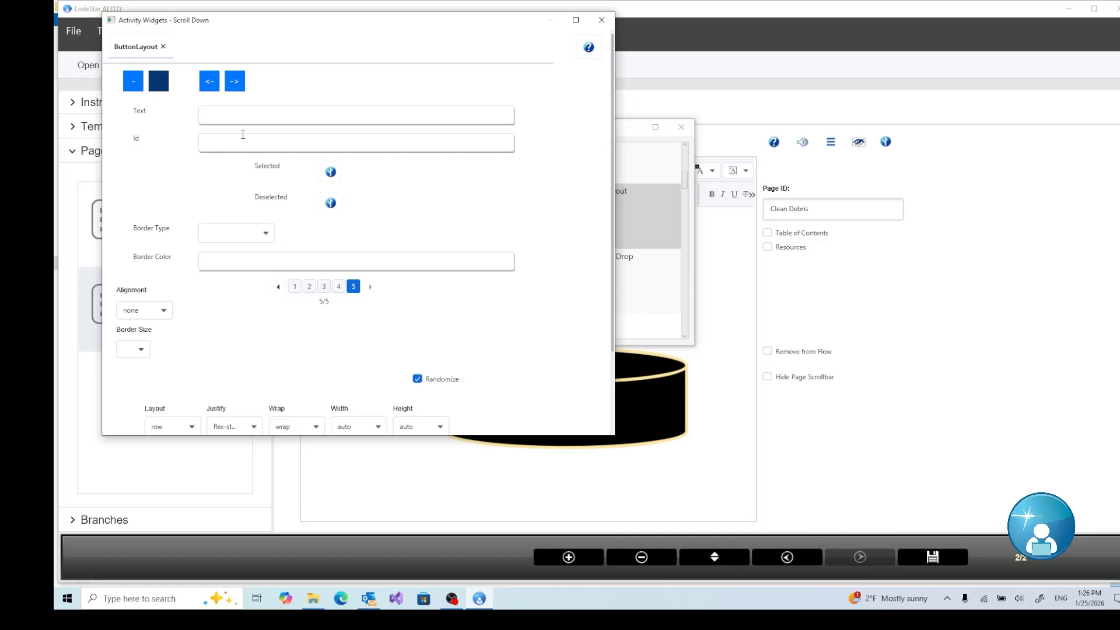
{"action": "left_click", "coordinate": [251, 107]}
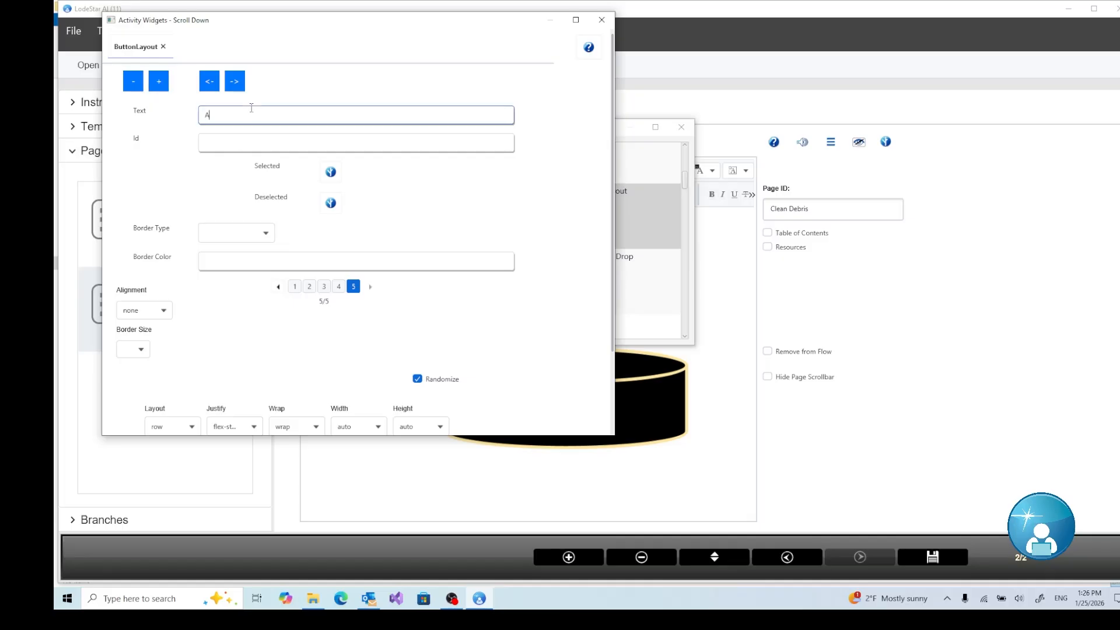
{"action": "type", "text": "Add "}
{"action": "type", "text": "Cjh"}
{"action": "type", "text": "orine"}
{"action": "left_click", "coordinate": [222, 239]}
{"action": "left_click", "coordinate": [271, 332]}
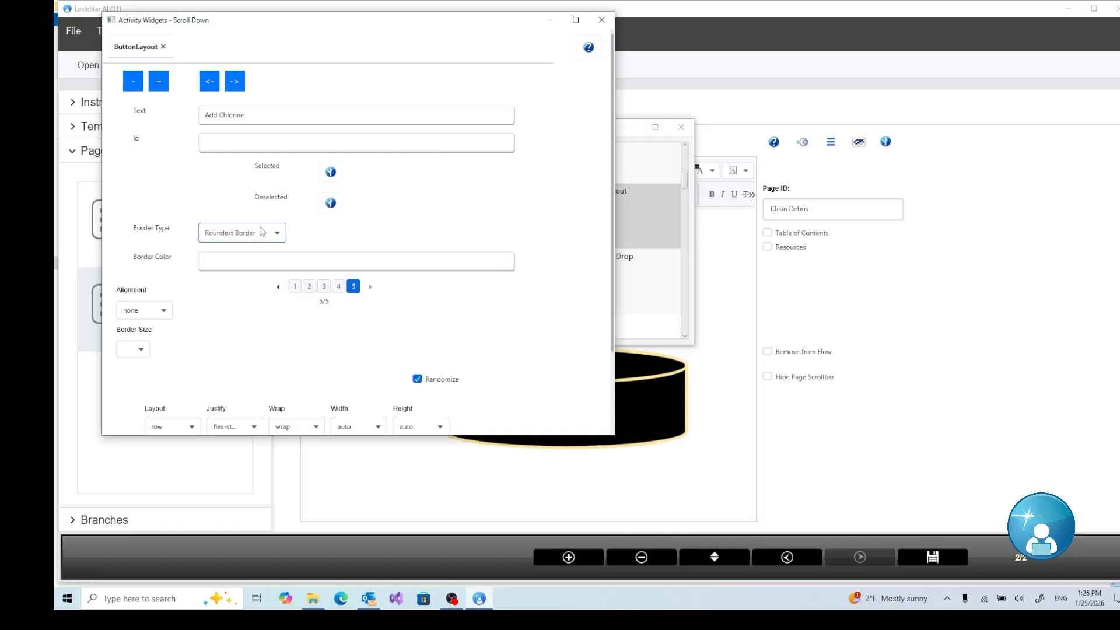
- Review the button layout's Wrap options, keep wrap, and apply the five-button widget to the page
{"action": "scroll", "coordinate": [261, 230], "scroll_direction": "down", "scroll_amount": 3}
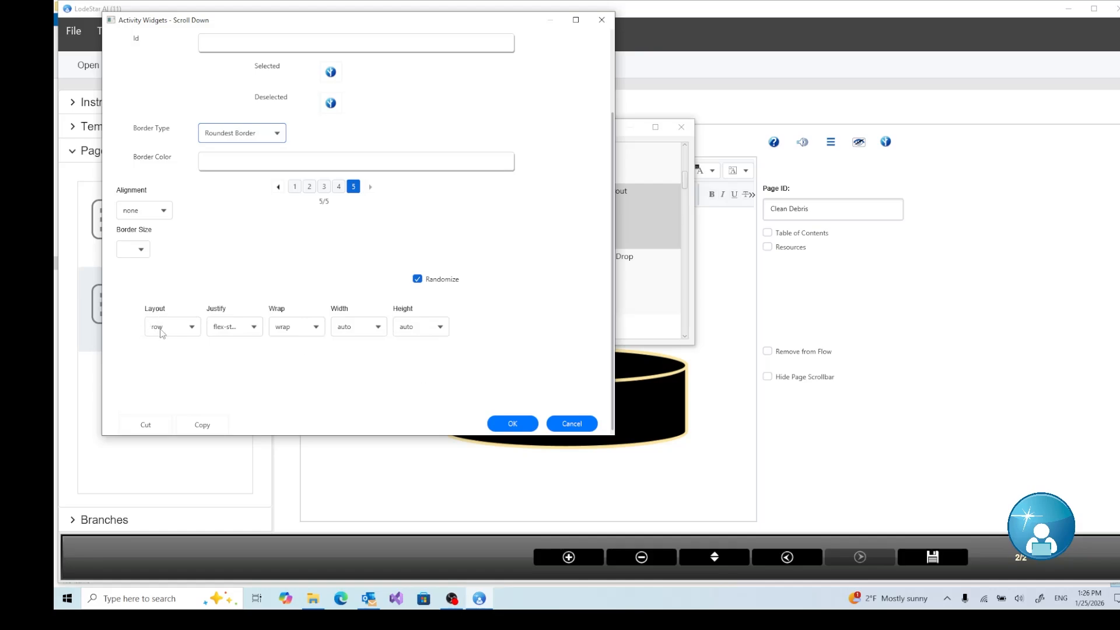
{"action": "left_click", "coordinate": [303, 332]}
{"action": "left_click", "coordinate": [289, 330]}
{"action": "left_click", "coordinate": [288, 330]}
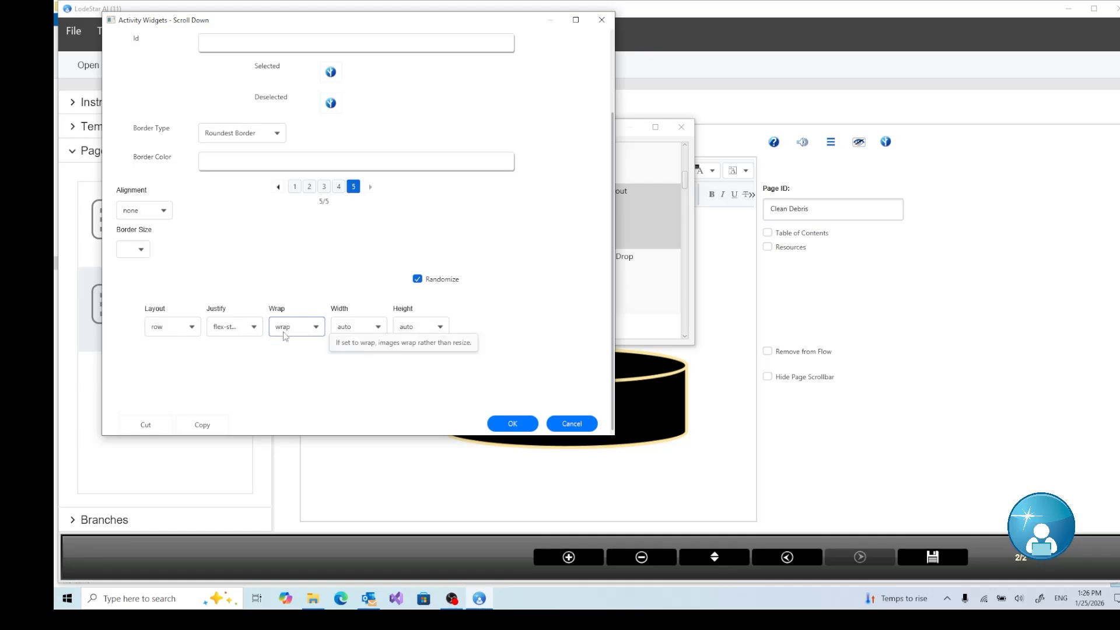
{"action": "left_click", "coordinate": [287, 330]}
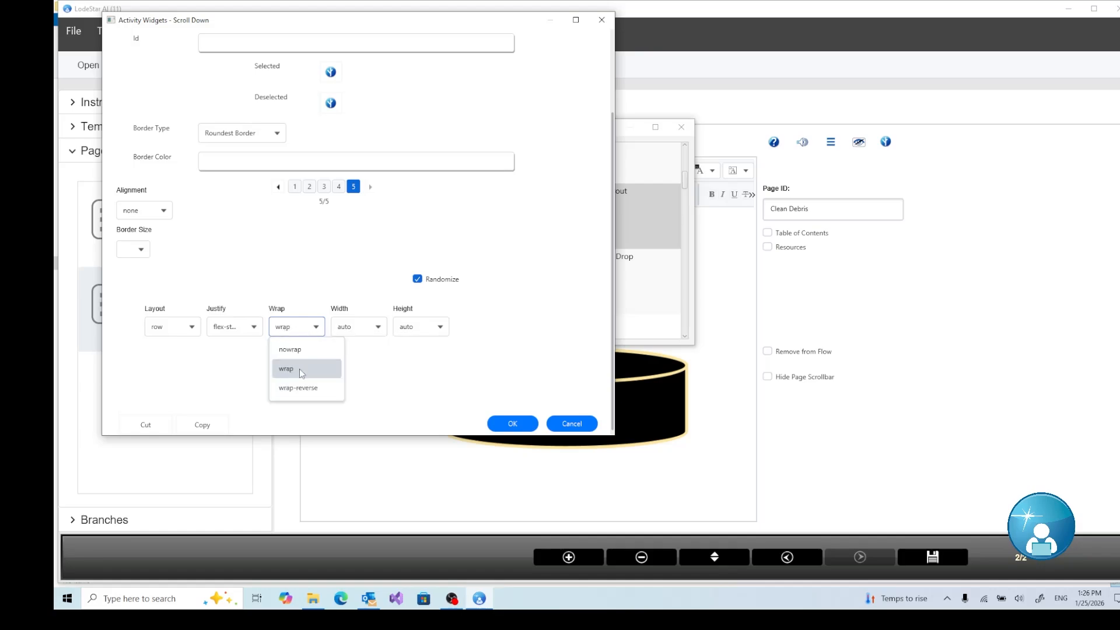
{"action": "left_click", "coordinate": [306, 268]}
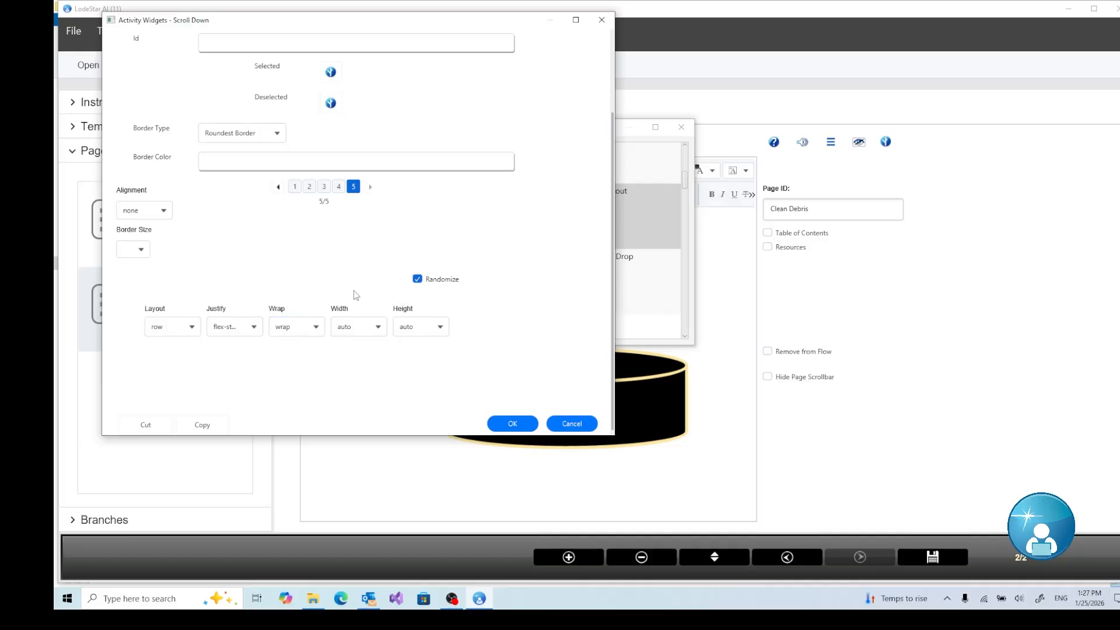
{"action": "left_click", "coordinate": [512, 424]}
{"action": "scroll", "coordinate": [493, 431], "scroll_direction": "down", "scroll_amount": 2}
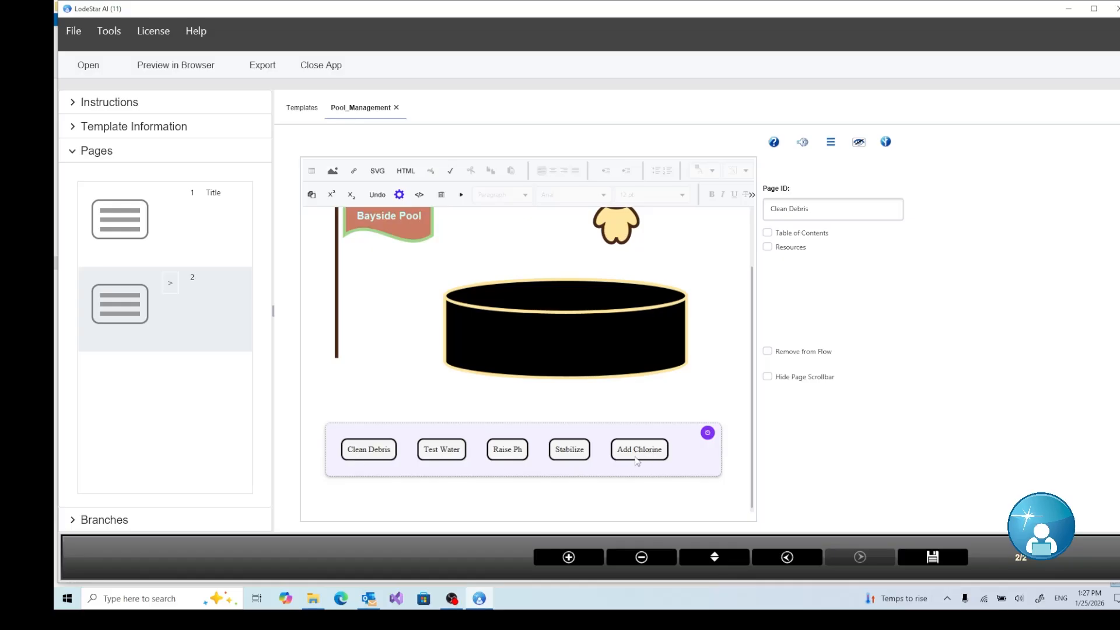
- Reopen the button widget and change the fourth button's text to "Stabilize Pool"
{"action": "double_click", "coordinate": [572, 456]}
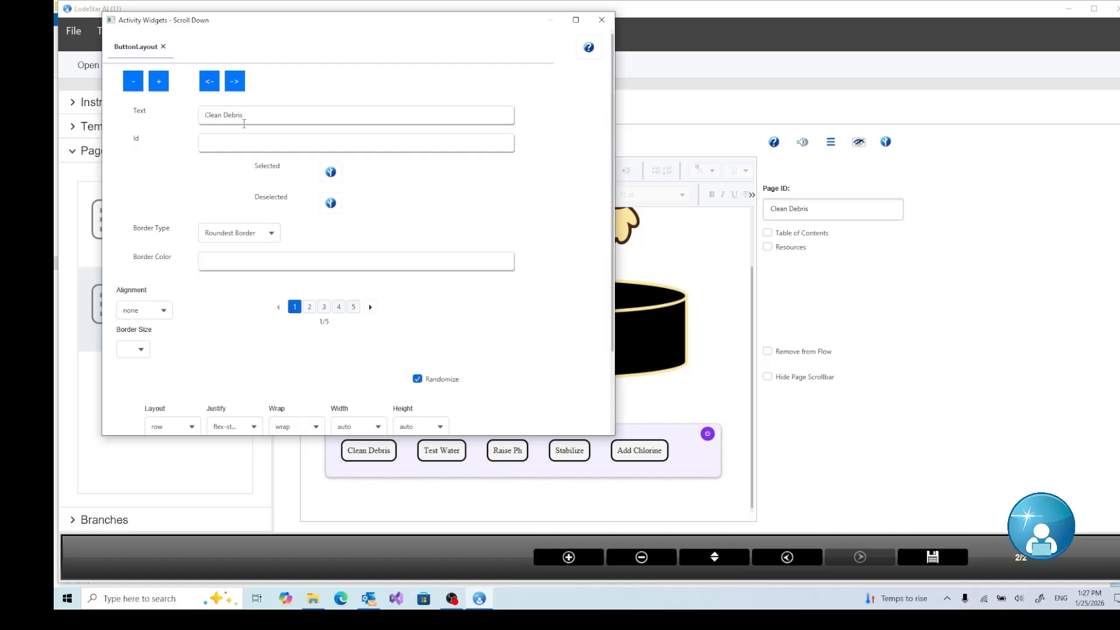
{"action": "left_click", "coordinate": [309, 308]}
{"action": "left_click", "coordinate": [325, 308]}
{"action": "left_click", "coordinate": [339, 307]}
{"action": "left_click", "coordinate": [248, 115]}
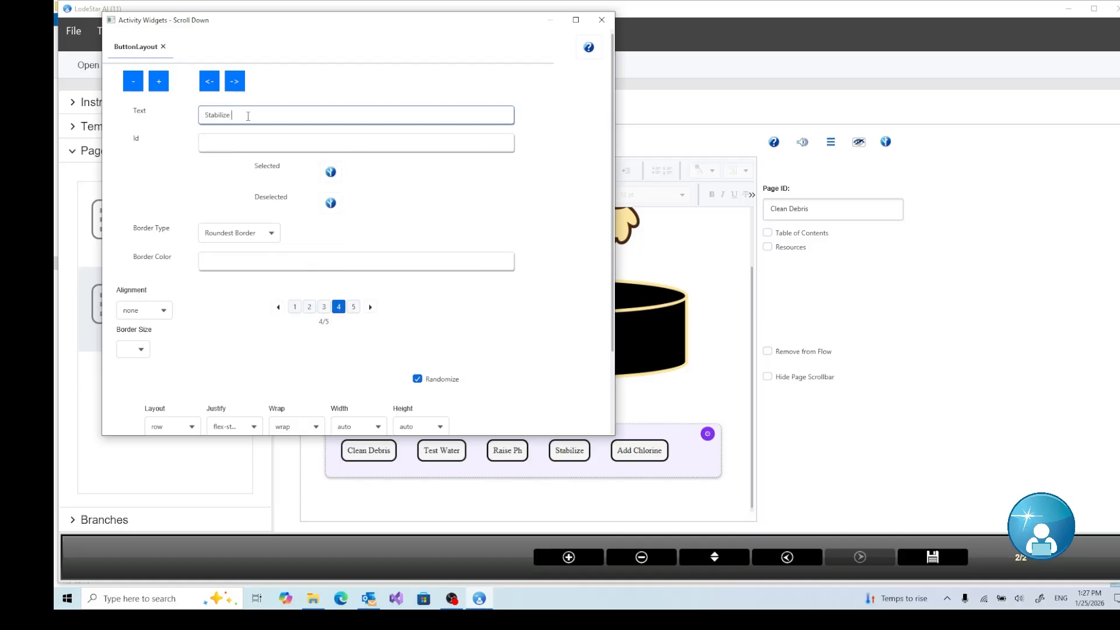
{"action": "type", "text": "Pool"}
{"action": "scroll", "coordinate": [388, 296], "scroll_direction": "down", "scroll_amount": 3}
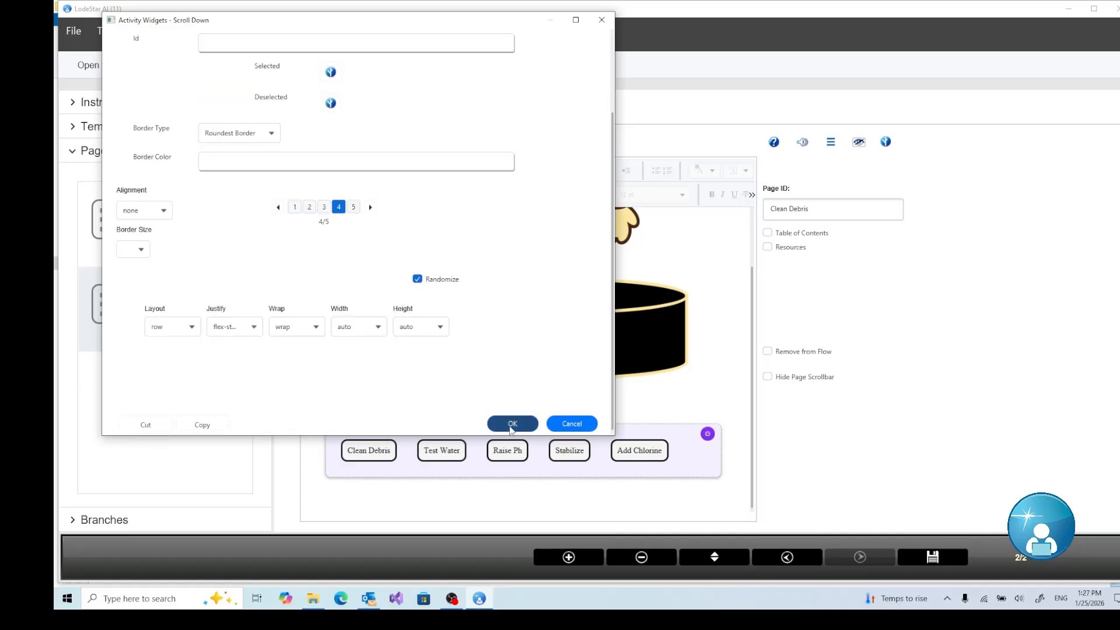
{"action": "left_click", "coordinate": [511, 425]}
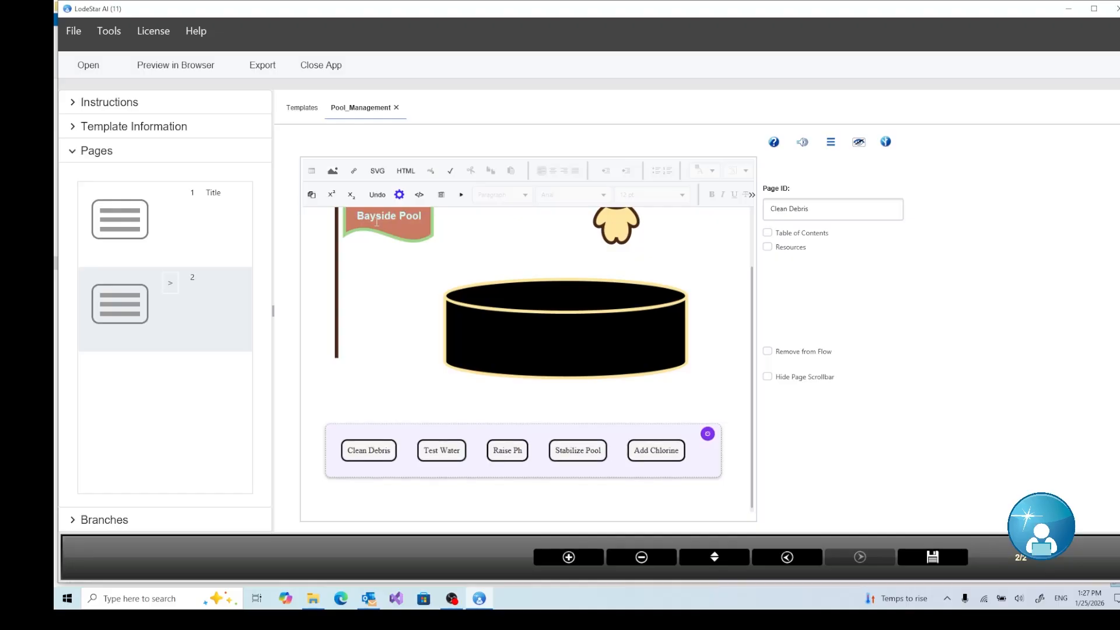
- Duplicate the Clean Debris page and set the copy's page ID to "Test Water"
{"action": "scroll", "coordinate": [377, 222], "scroll_direction": "up", "scroll_amount": 1}
{"action": "scroll", "coordinate": [377, 222], "scroll_direction": "down", "scroll_amount": 1}
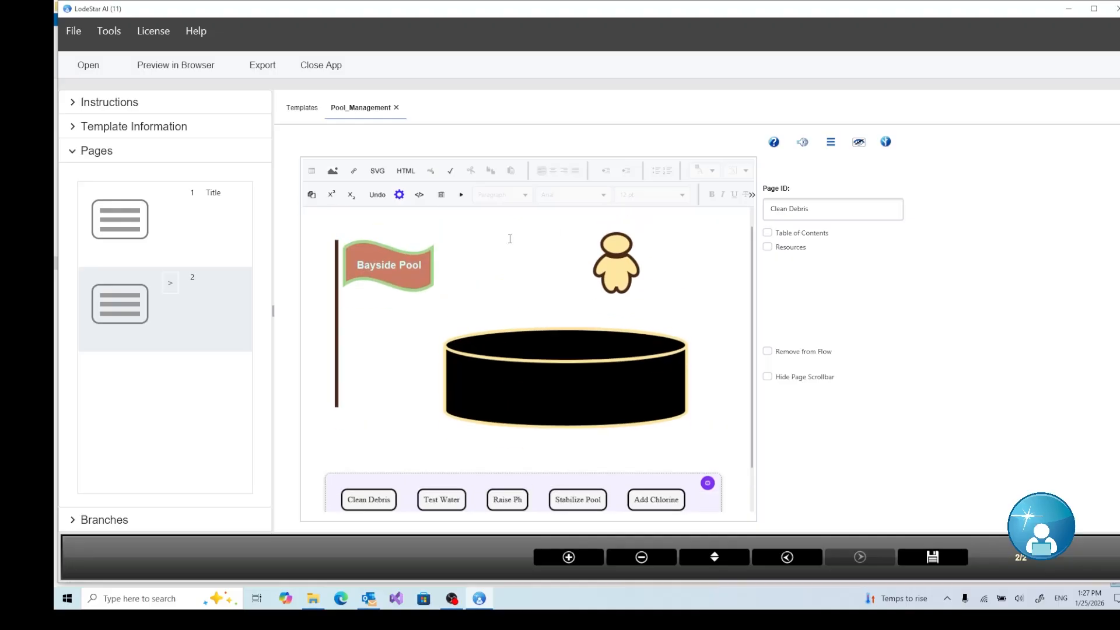
{"action": "scroll", "coordinate": [510, 238], "scroll_direction": "down", "scroll_amount": 1}
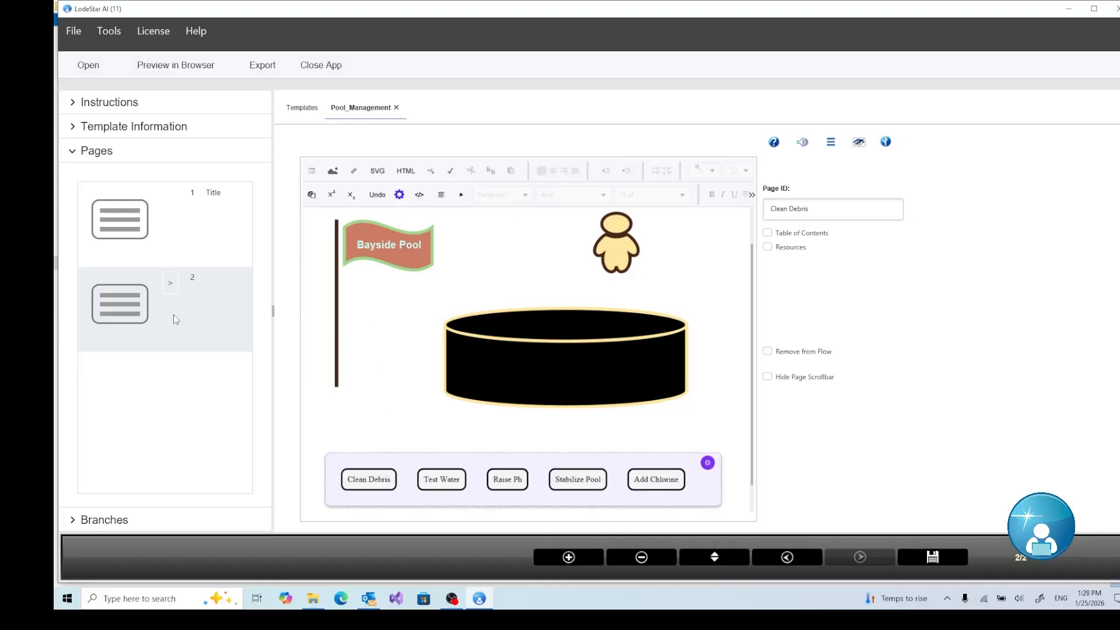
{"action": "left_click", "coordinate": [128, 299]}
{"action": "right_click", "coordinate": [127, 299]}
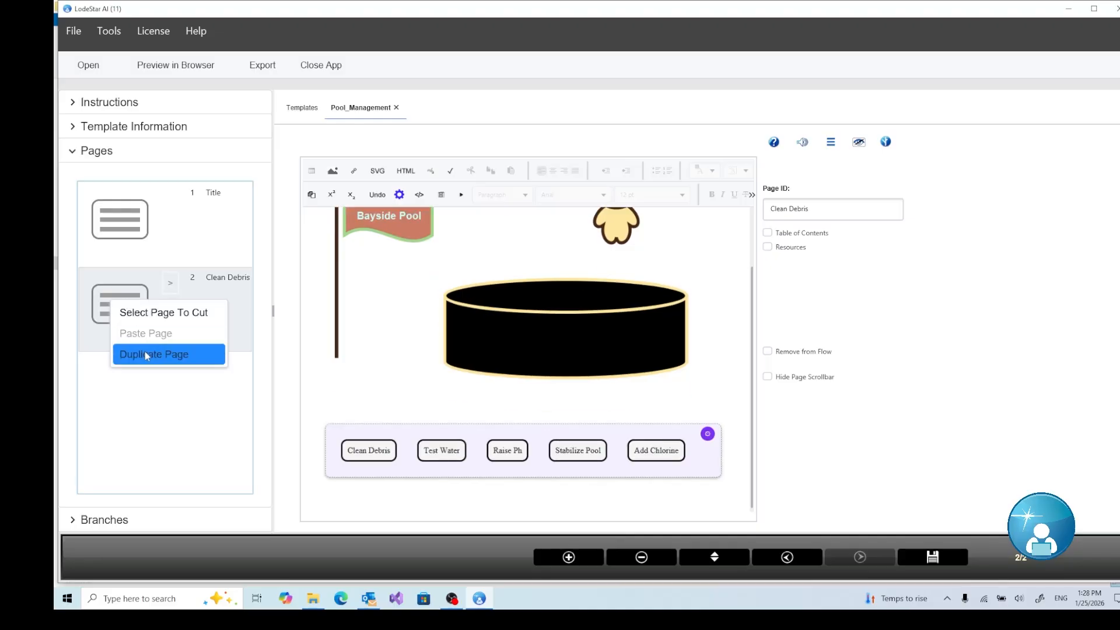
{"action": "left_click", "coordinate": [146, 354]}
{"action": "left_click", "coordinate": [139, 383]}
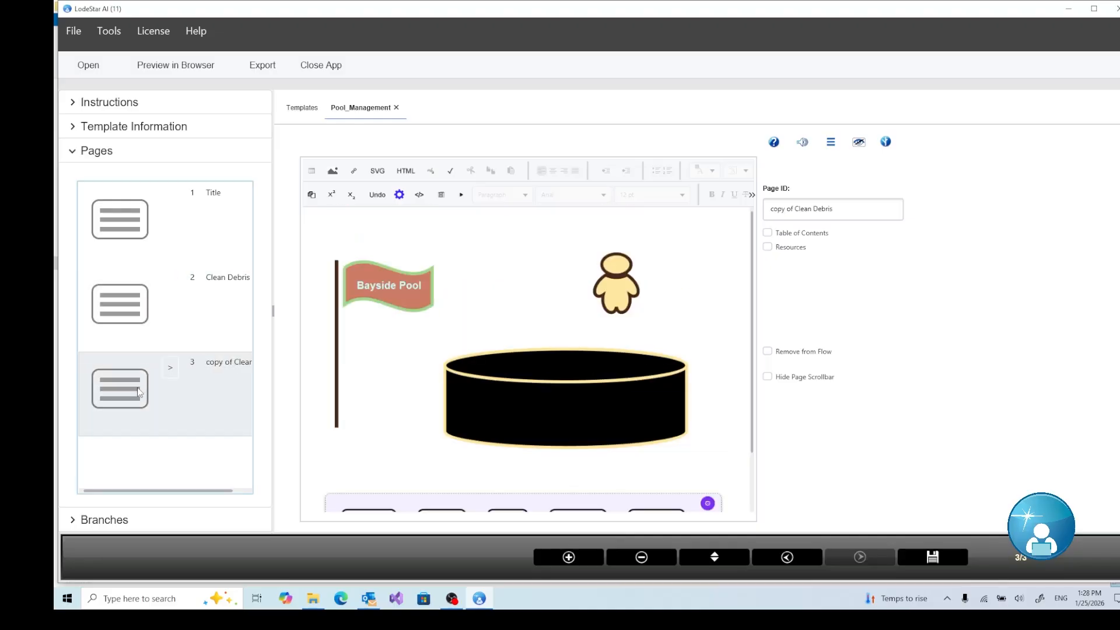
{"action": "left_click", "coordinate": [842, 212]}
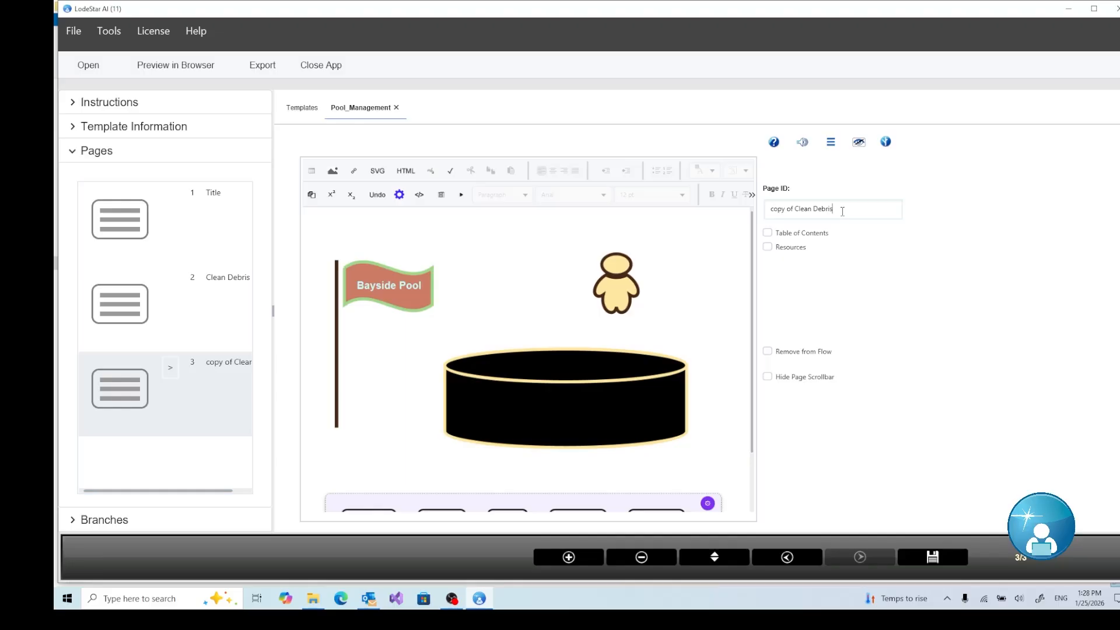
{"action": "left_click_drag", "start_coordinate": [843, 212], "coordinate": [754, 205]}
{"action": "type", "text": "Test Water"}
{"action": "scroll", "coordinate": [507, 432], "scroll_direction": "down", "scroll_amount": 1}
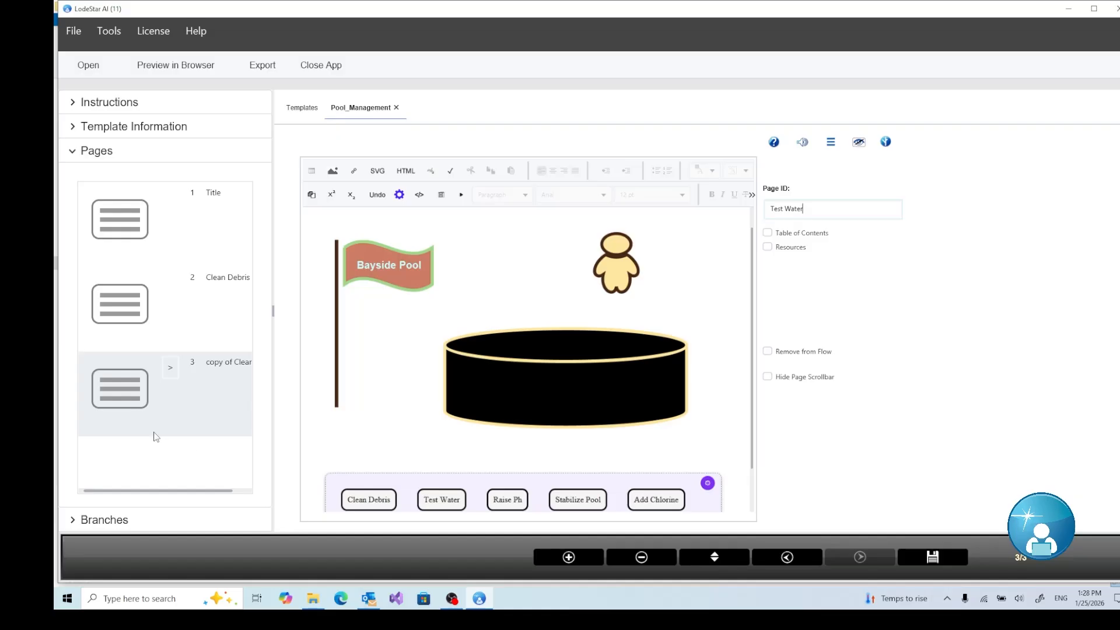
- Duplicate the Test Water page and set the copy's page ID to "Raise Ph"
{"action": "left_click", "coordinate": [134, 398]}
{"action": "right_click", "coordinate": [133, 395]}
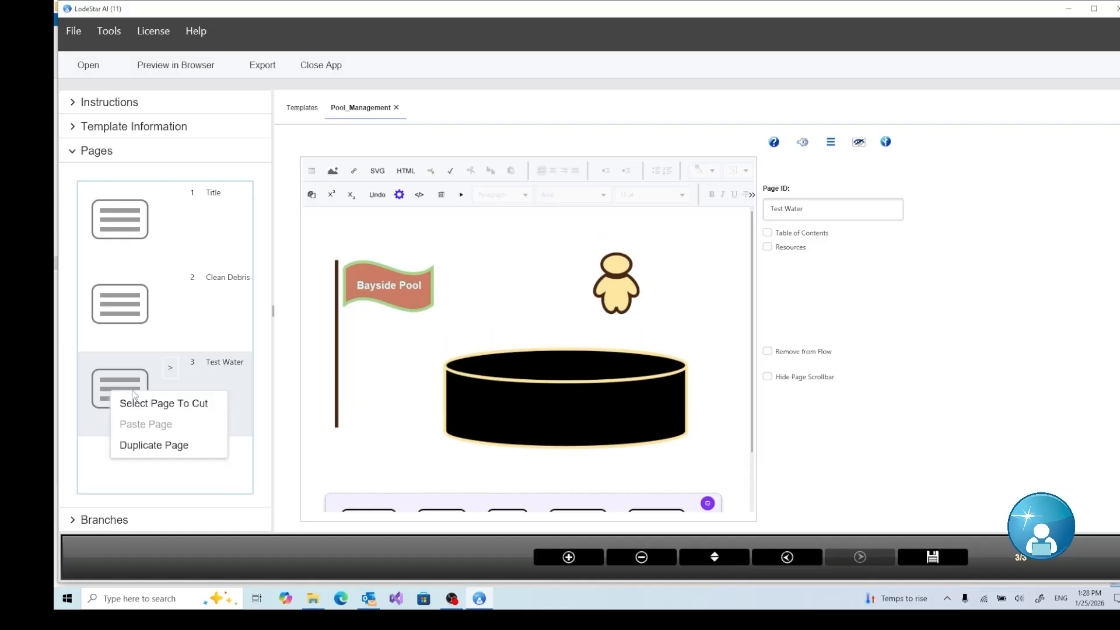
{"action": "left_click", "coordinate": [148, 450]}
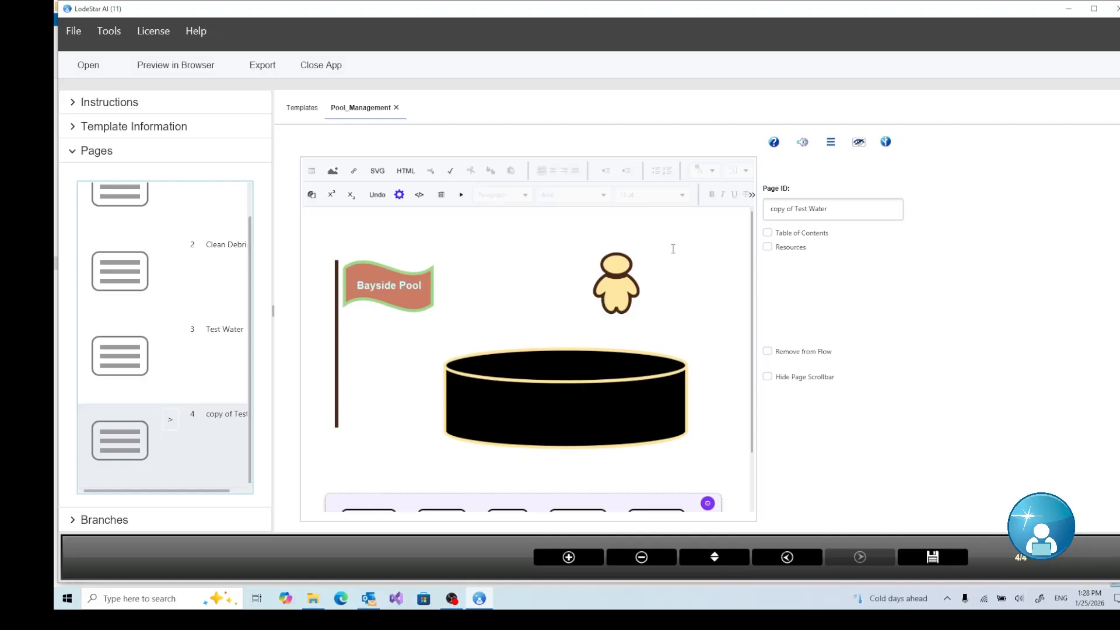
{"action": "left_click", "coordinate": [830, 209]}
{"action": "left_click_drag", "start_coordinate": [761, 211], "coordinate": [759, 211]}
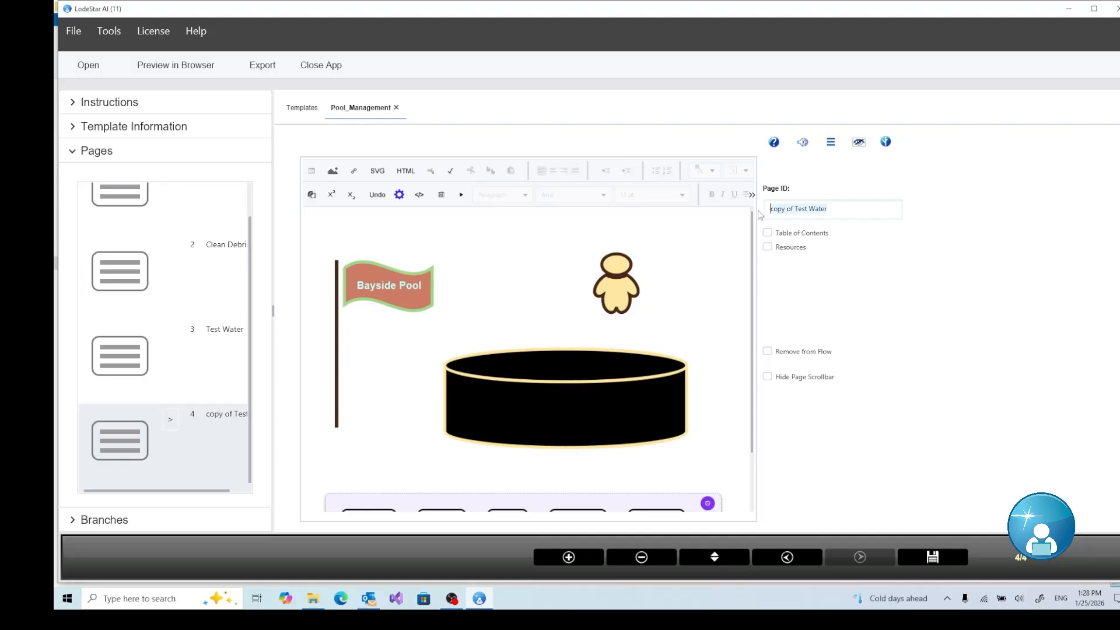
{"action": "type", "text": "Raise Ph"}
- Duplicate the Raise Ph page and set the copy's page ID to "Stabilize"
{"action": "left_click", "coordinate": [195, 433]}
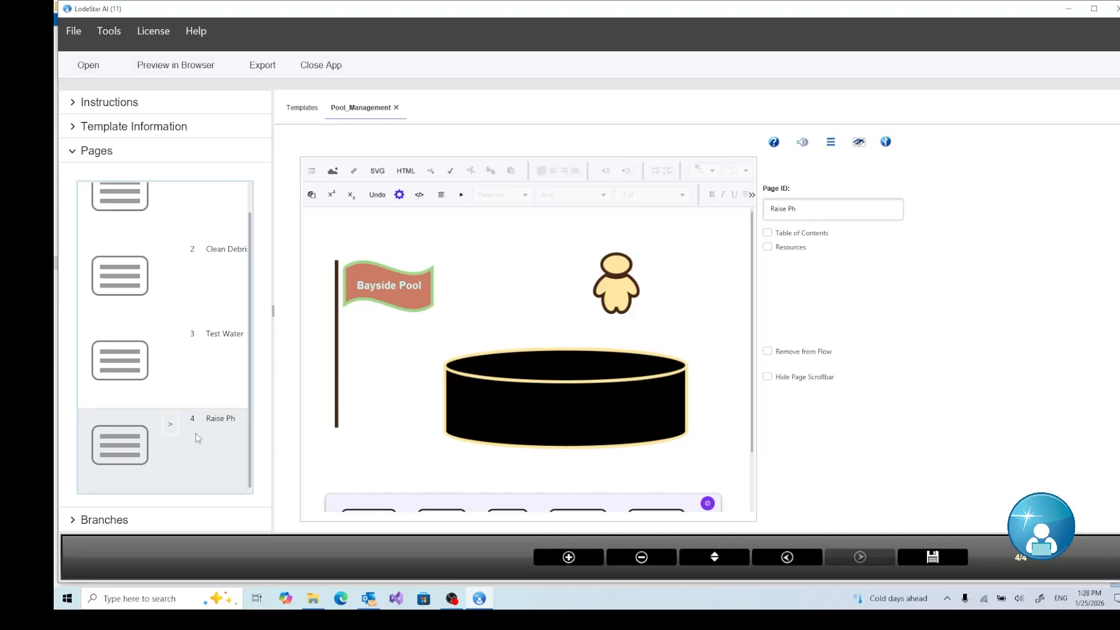
{"action": "right_click", "coordinate": [130, 438]}
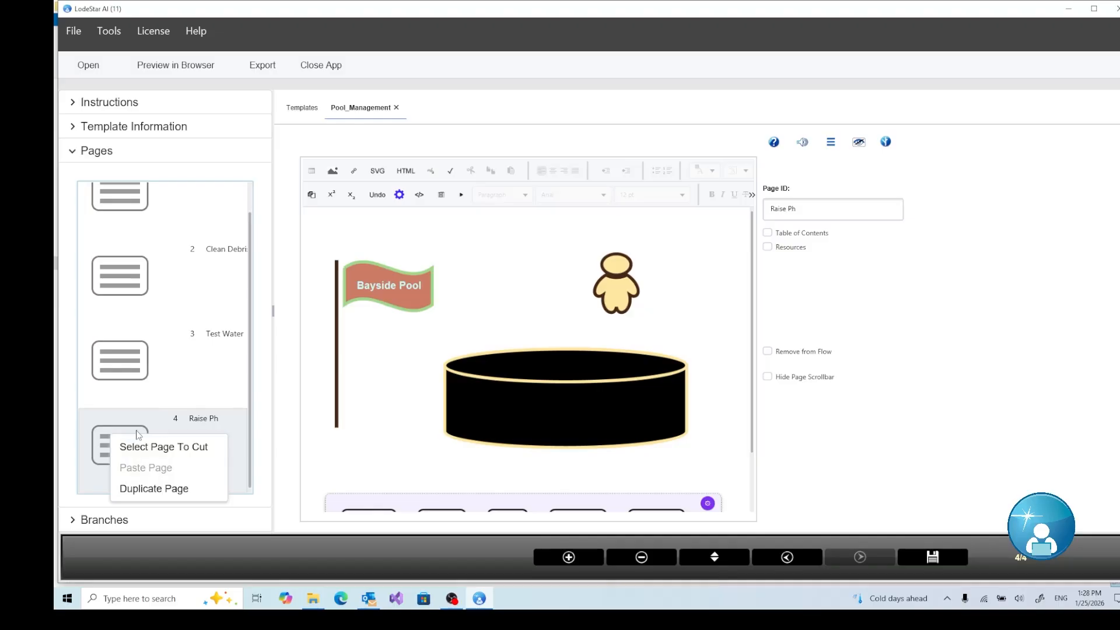
{"action": "left_click", "coordinate": [144, 489]}
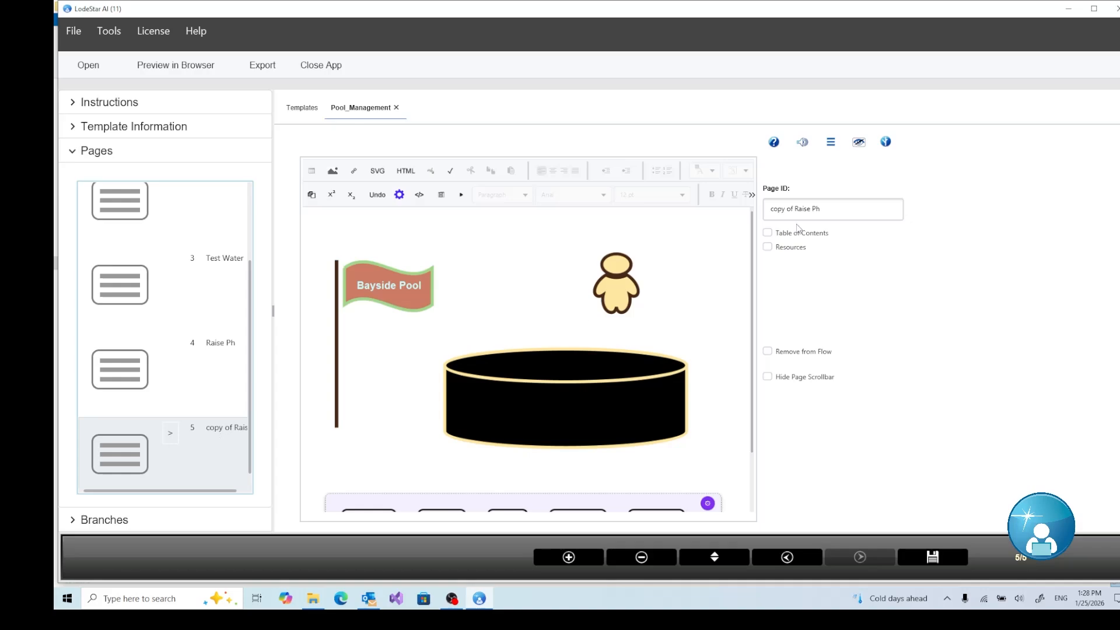
{"action": "left_click_drag", "start_coordinate": [838, 209], "coordinate": [764, 206]}
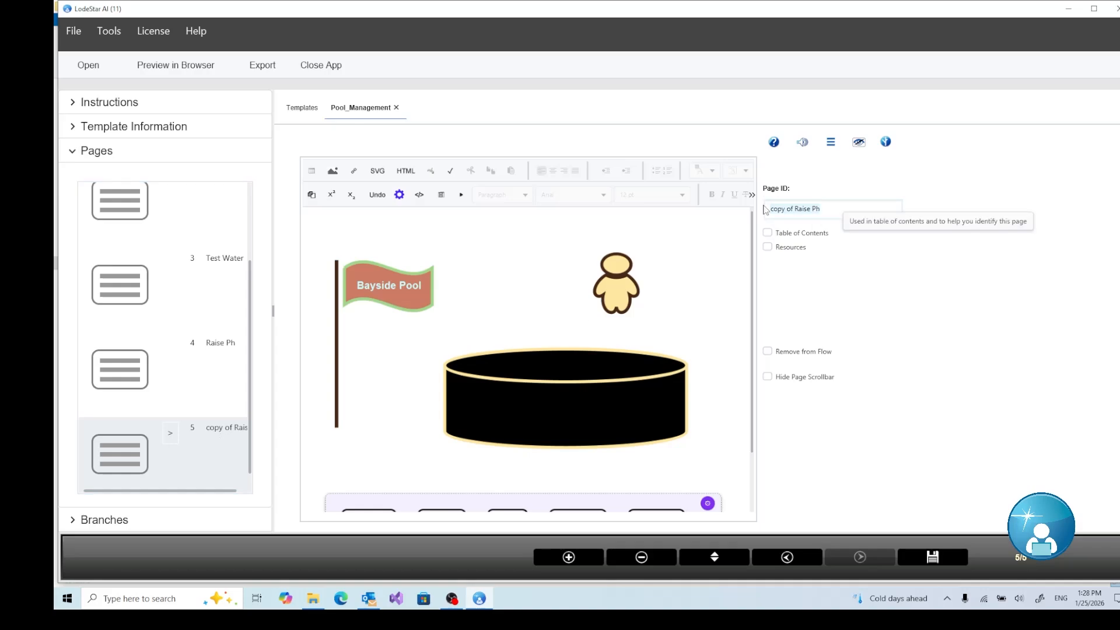
{"action": "type", "text": "Stabilize"}
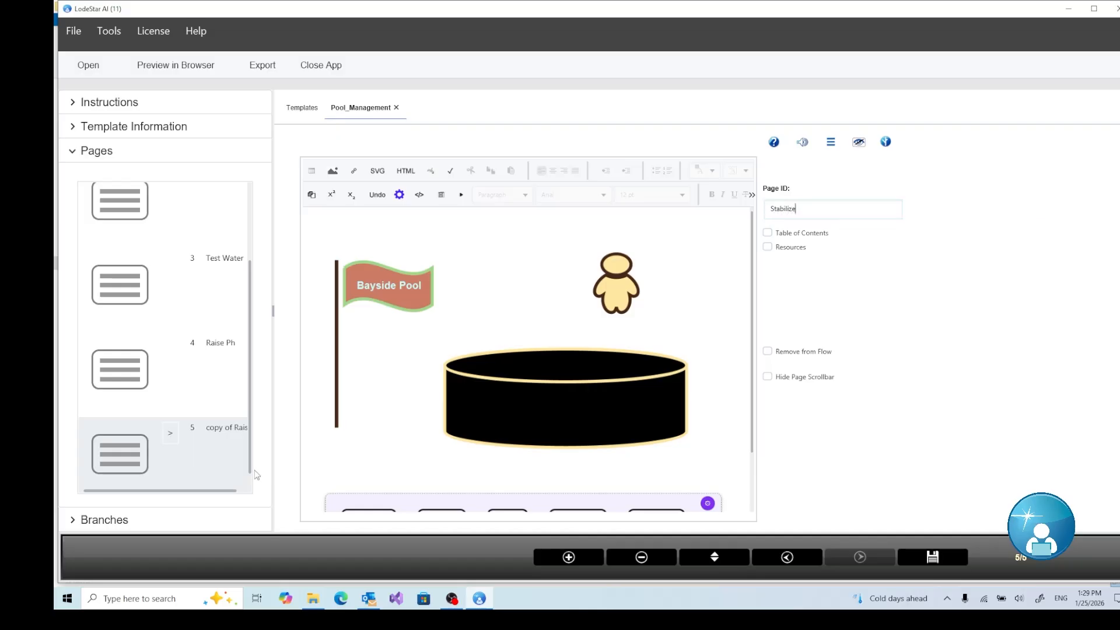
- Duplicate the Stabilize page and set the copy's page ID to "Add Chlorine"
{"action": "left_click", "coordinate": [209, 453]}
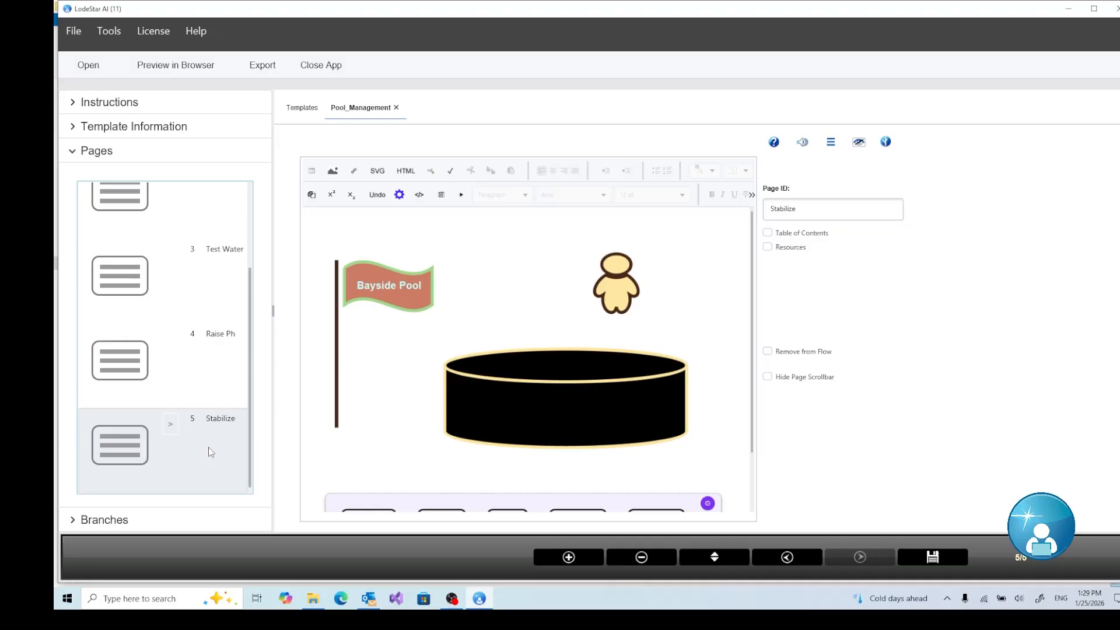
{"action": "right_click", "coordinate": [129, 438]}
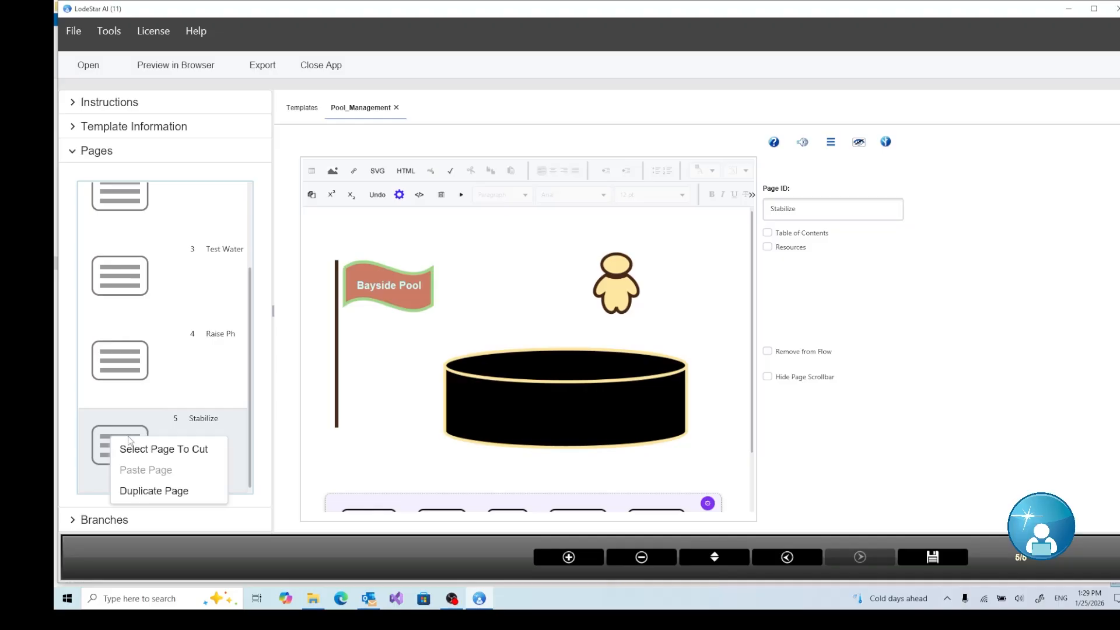
{"action": "left_click", "coordinate": [143, 490]}
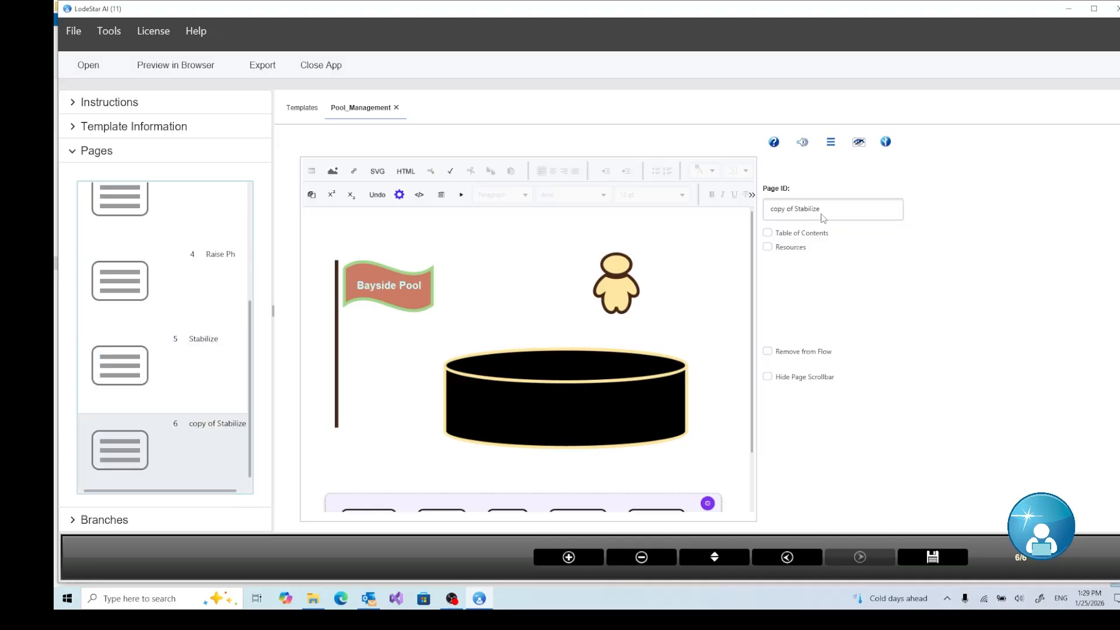
{"action": "left_click", "coordinate": [841, 207]}
{"action": "left_click_drag", "start_coordinate": [771, 207], "coordinate": [738, 210]}
{"action": "type", "text": "Add Chlorine"}
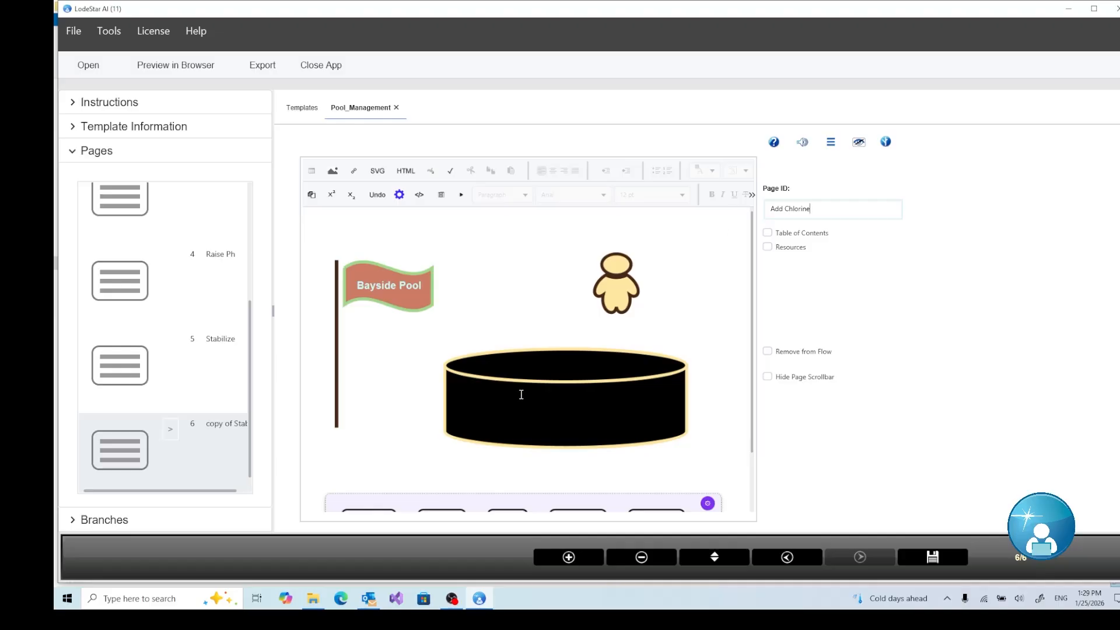
- Duplicate the Add Chlorine page and set the copy's page ID to "Perfect Pool"
{"action": "left_click", "coordinate": [123, 439]}
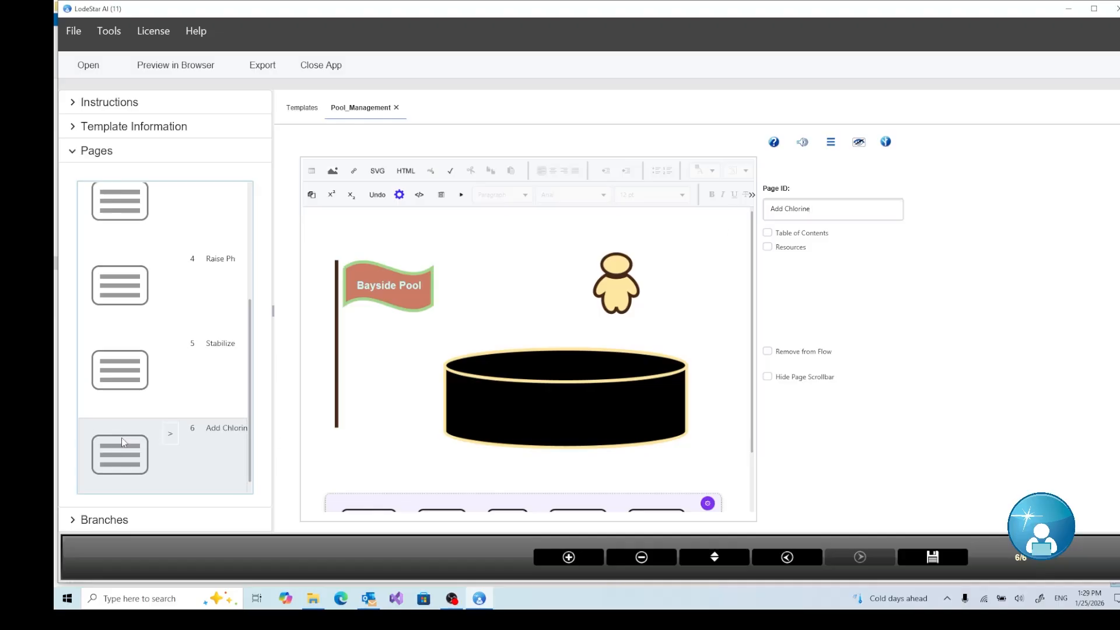
{"action": "right_click", "coordinate": [129, 447]}
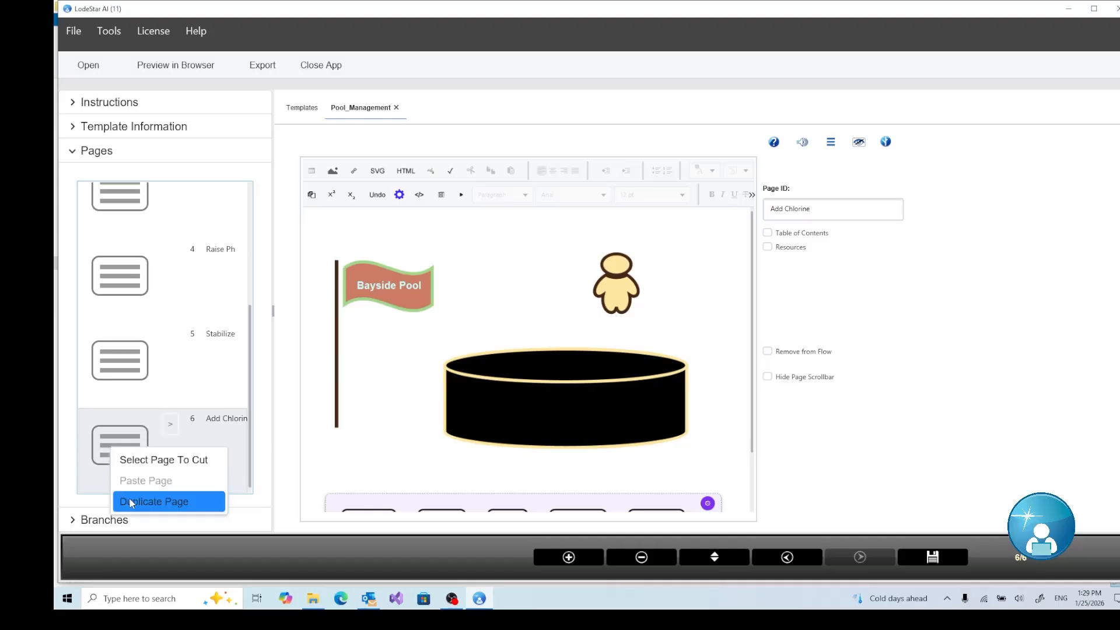
{"action": "left_click", "coordinate": [130, 499]}
{"action": "left_click", "coordinate": [134, 456]}
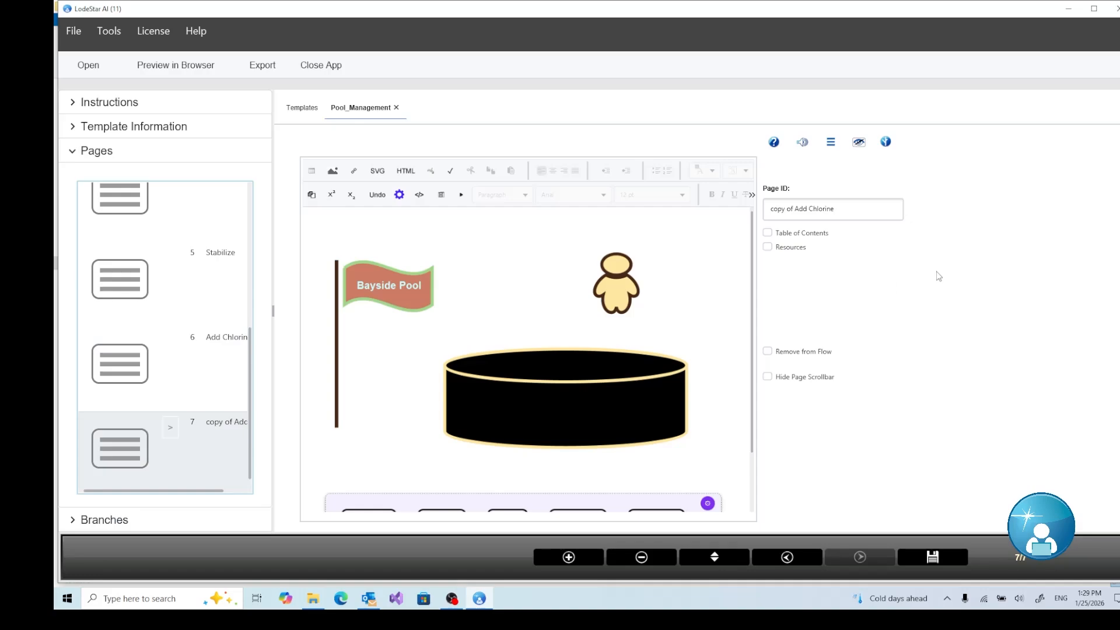
{"action": "left_click_drag", "start_coordinate": [836, 209], "coordinate": [756, 210]}
{"action": "type", "text": "Per"}
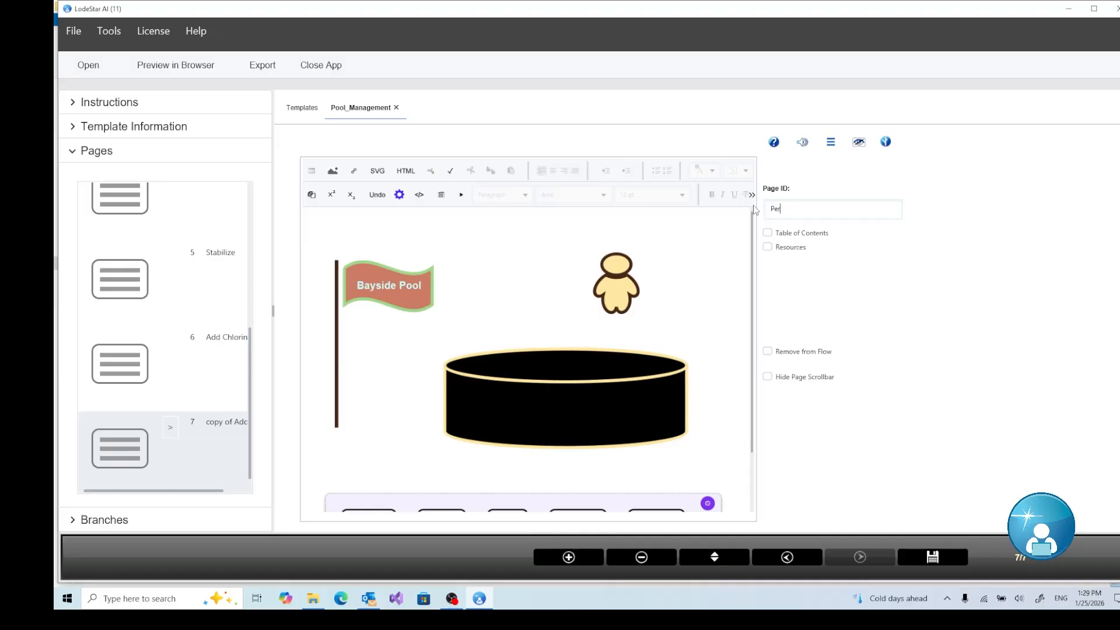
{"action": "type", "text": "fect Pool"}
- Return to the Clean Debris page in the page list
{"action": "left_click", "coordinate": [134, 260]}
{"action": "scroll", "coordinate": [133, 264], "scroll_direction": "up", "scroll_amount": 4}
{"action": "left_click", "coordinate": [124, 314]}
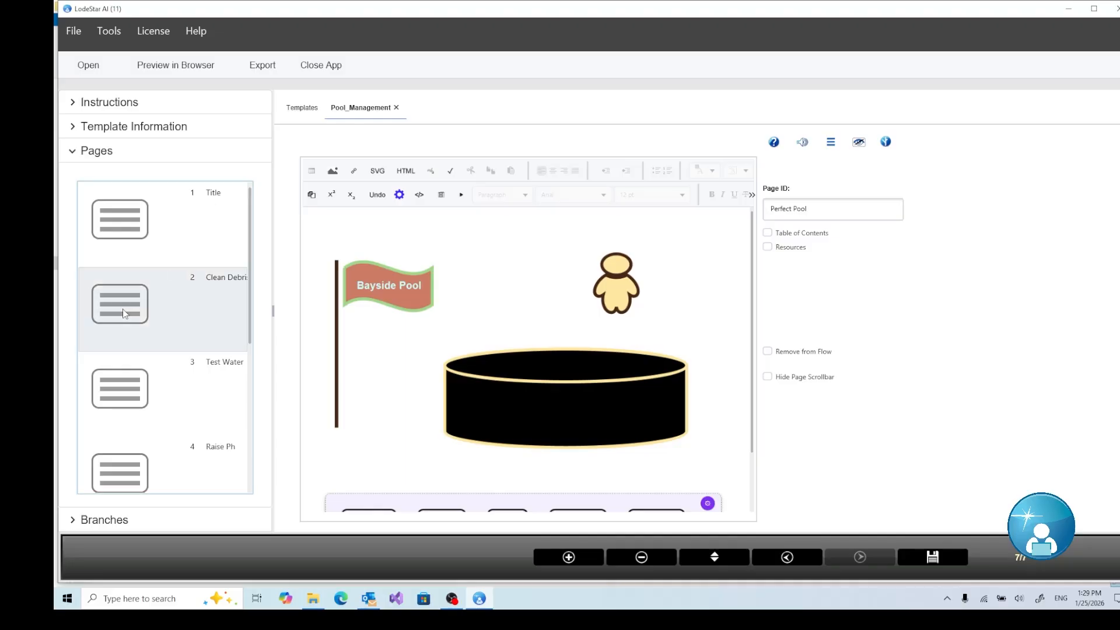
- Select the Clean Debris page as the page to edit, going back to it from Test Water
{"action": "left_click", "coordinate": [122, 312]}
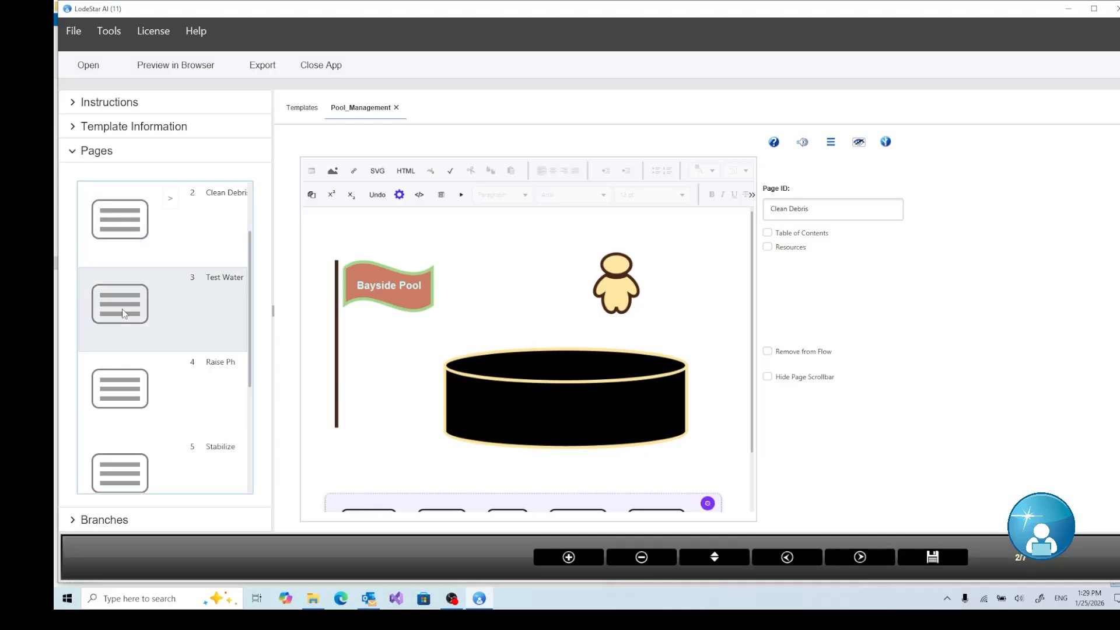
{"action": "scroll", "coordinate": [215, 202], "scroll_direction": "up", "scroll_amount": 2}
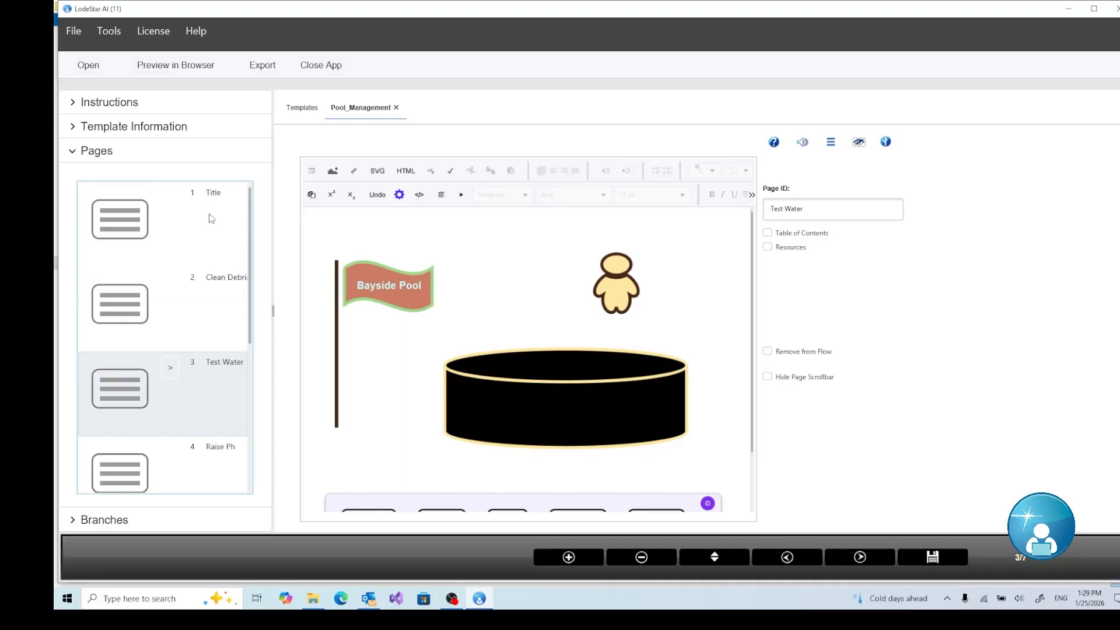
{"action": "left_click", "coordinate": [139, 299]}
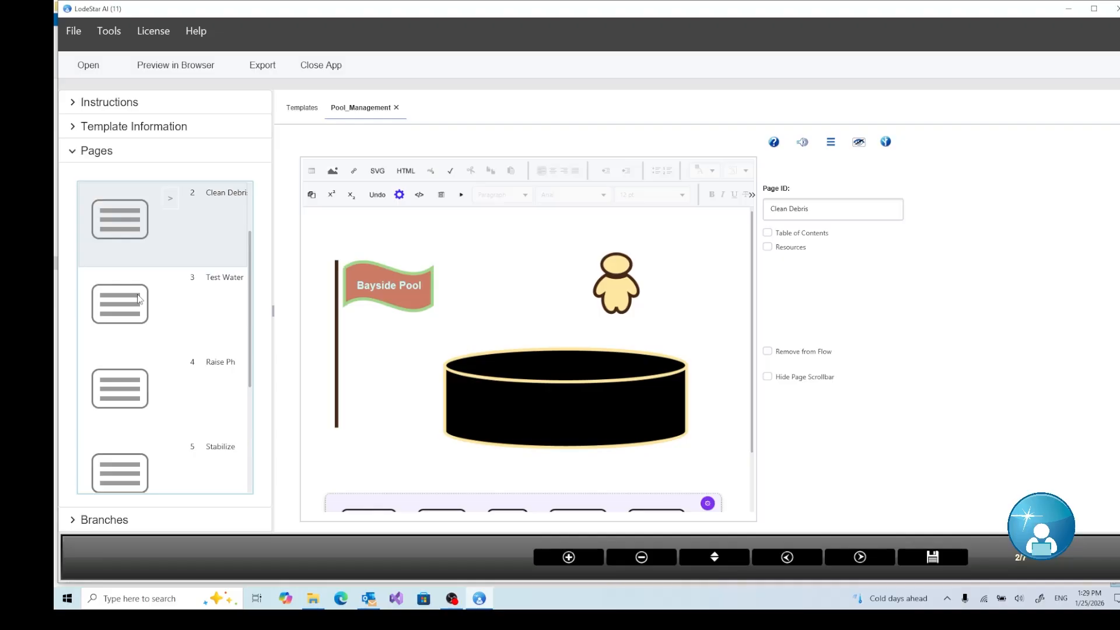
{"action": "left_click", "coordinate": [819, 207]}
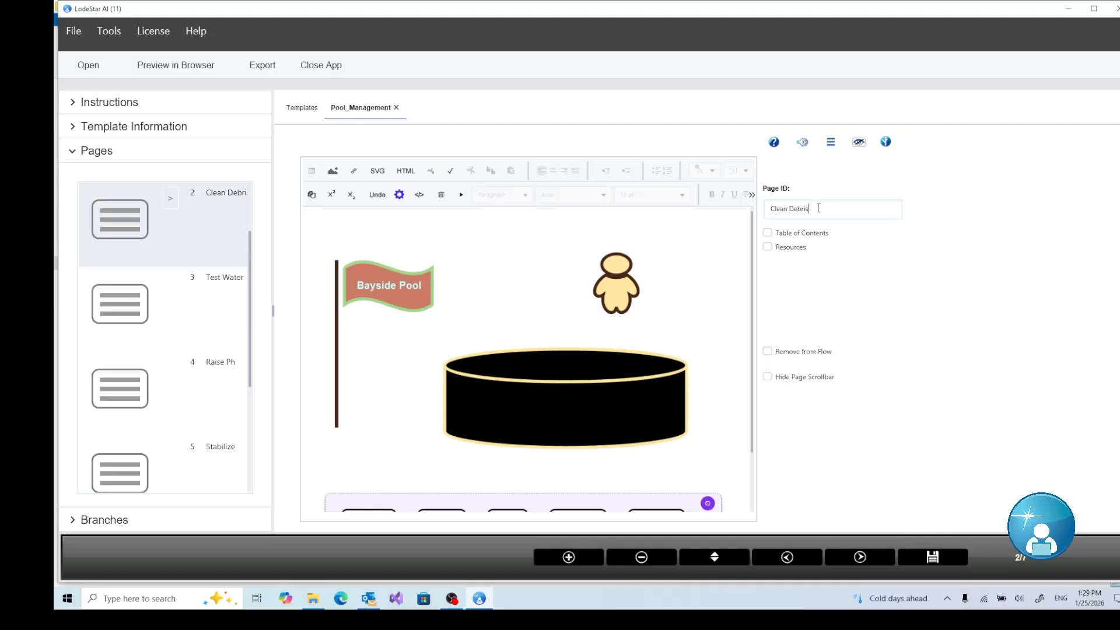
- Set the Clean Debris button's selected action to Jump to Page with Test Water as the destination
{"action": "scroll", "coordinate": [817, 213], "scroll_direction": "down", "scroll_amount": 1}
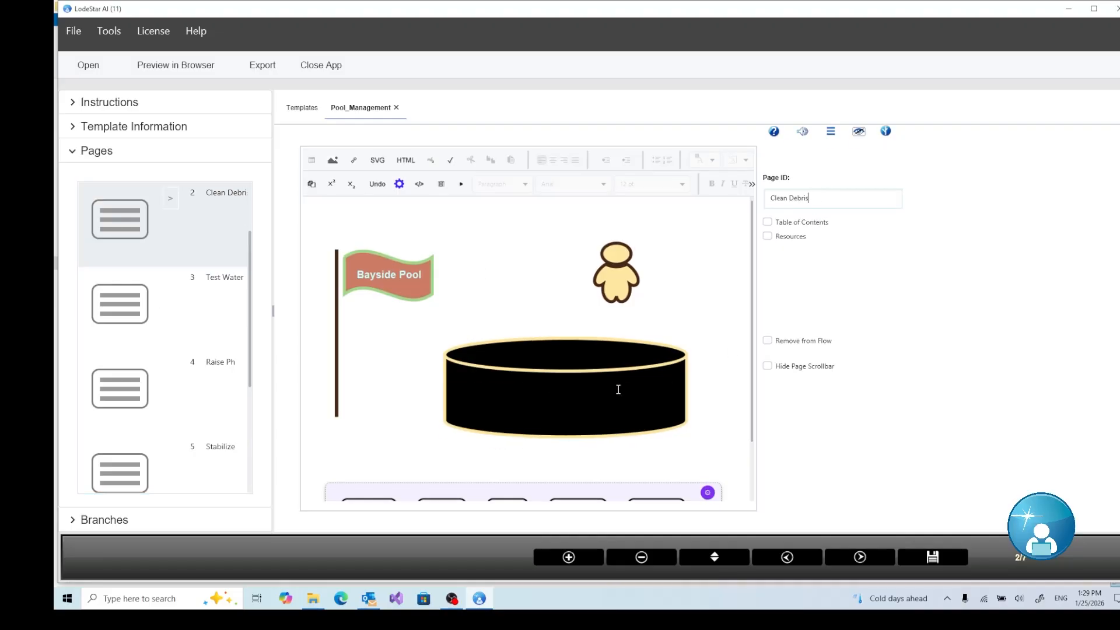
{"action": "scroll", "coordinate": [525, 379], "scroll_direction": "down", "scroll_amount": 3}
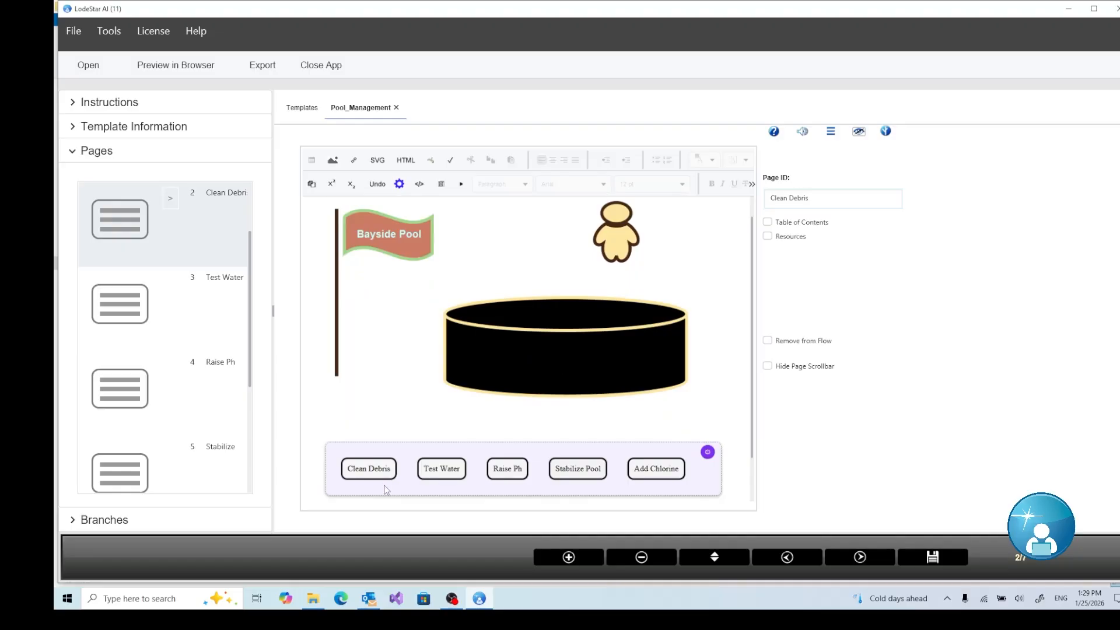
{"action": "scroll", "coordinate": [383, 467], "scroll_direction": "down", "scroll_amount": 3}
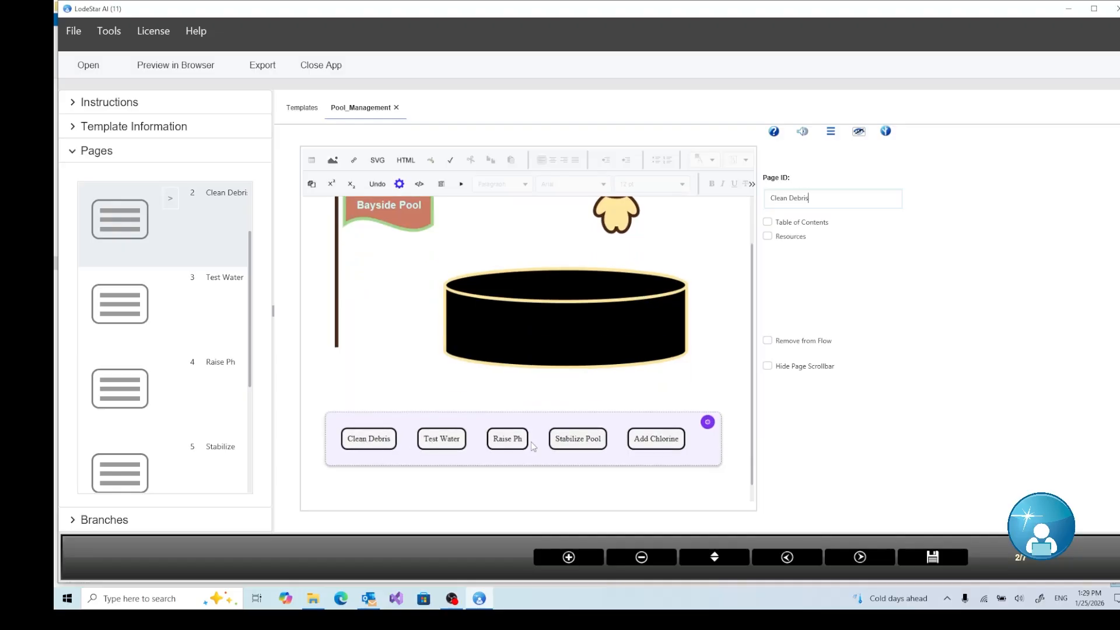
{"action": "double_click", "coordinate": [385, 446]}
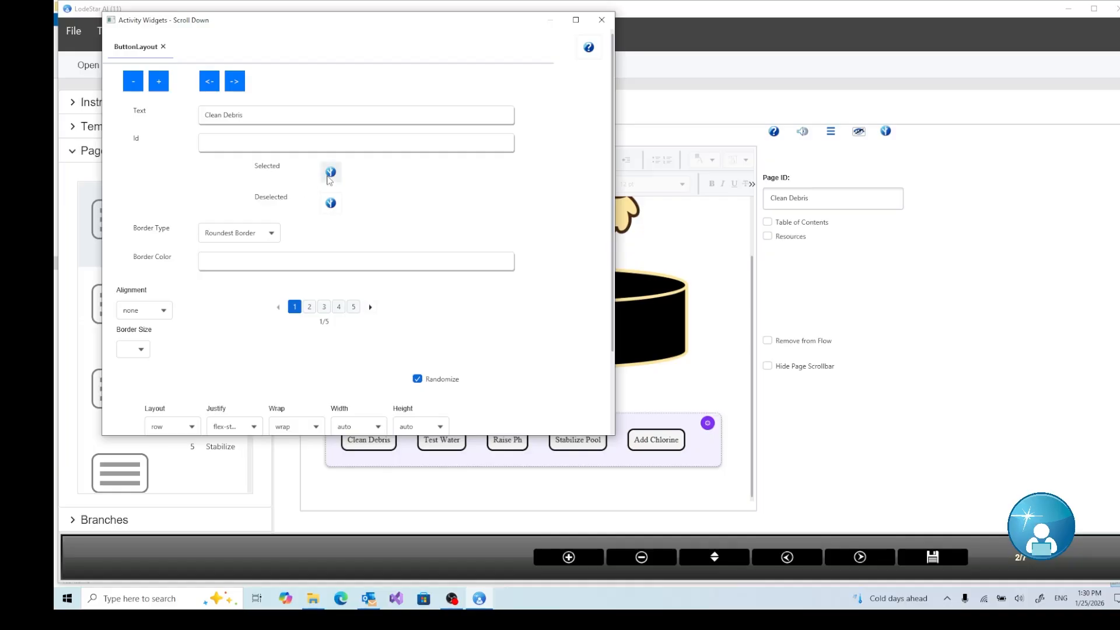
{"action": "left_click", "coordinate": [331, 172]}
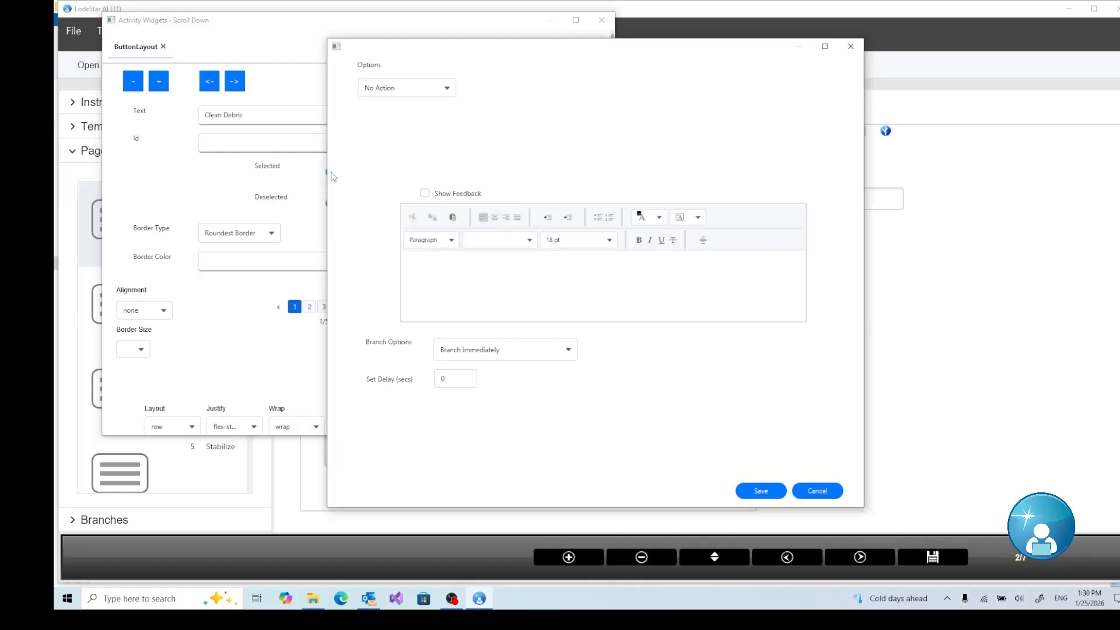
{"action": "left_click", "coordinate": [399, 89]}
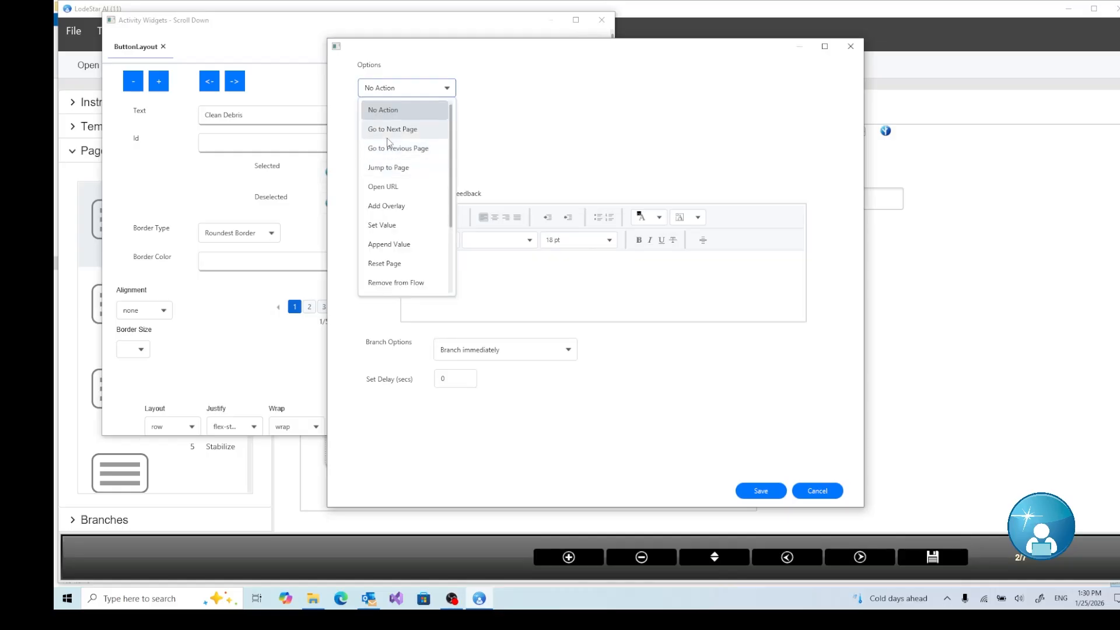
{"action": "left_click", "coordinate": [390, 168]}
{"action": "left_click", "coordinate": [459, 137]}
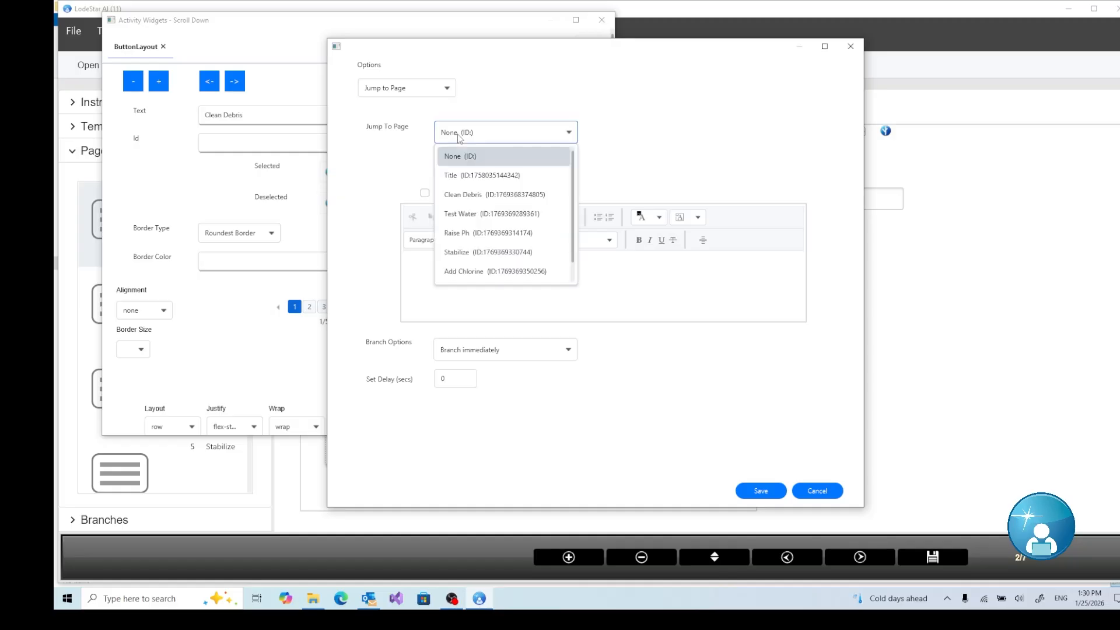
{"action": "left_click", "coordinate": [451, 214]}
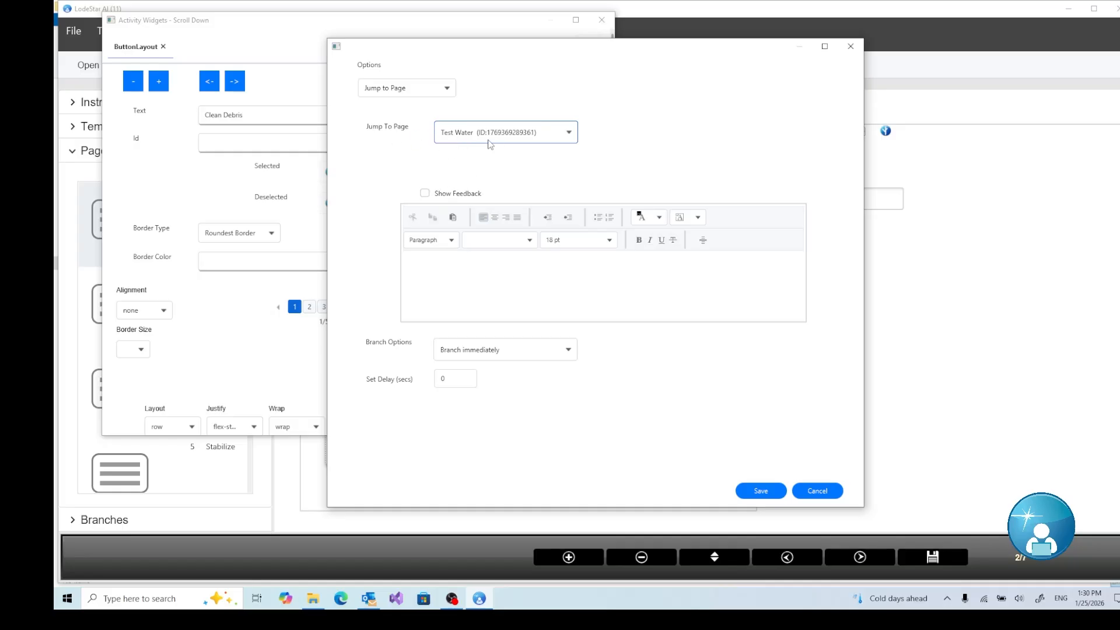
- Enable feedback reading "Excellent First Step" for the Clean Debris button and set the delay to 3 seconds
{"action": "left_click", "coordinate": [425, 196]}
{"action": "type", "text": "xcellent First Step"}
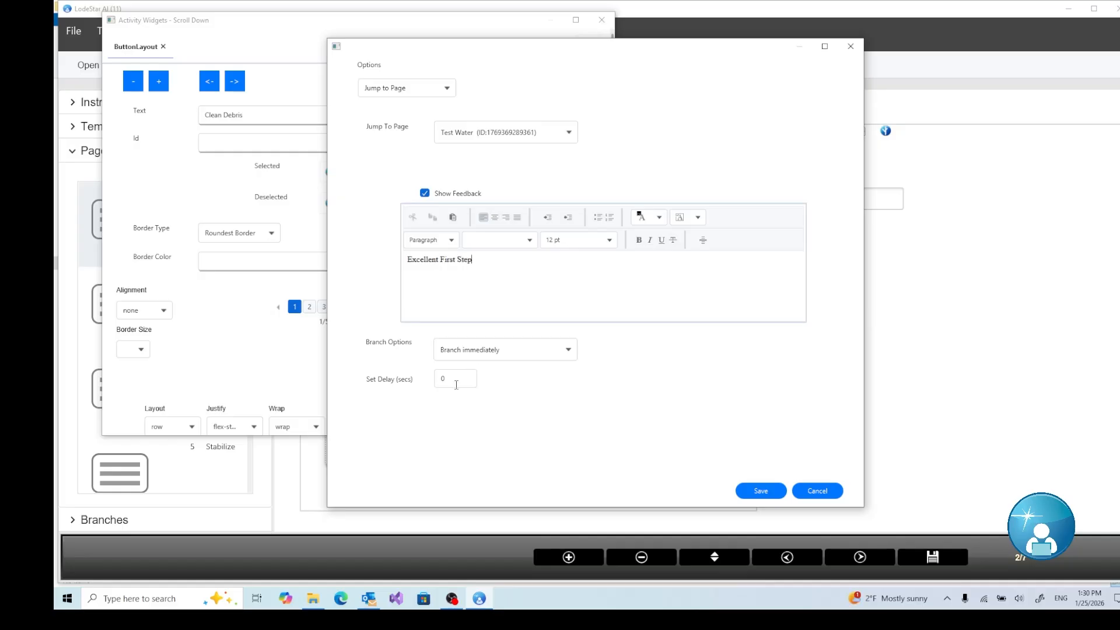
{"action": "left_click", "coordinate": [456, 384]}
{"action": "key", "text": "Delete"}
{"action": "type", "text": "3"}
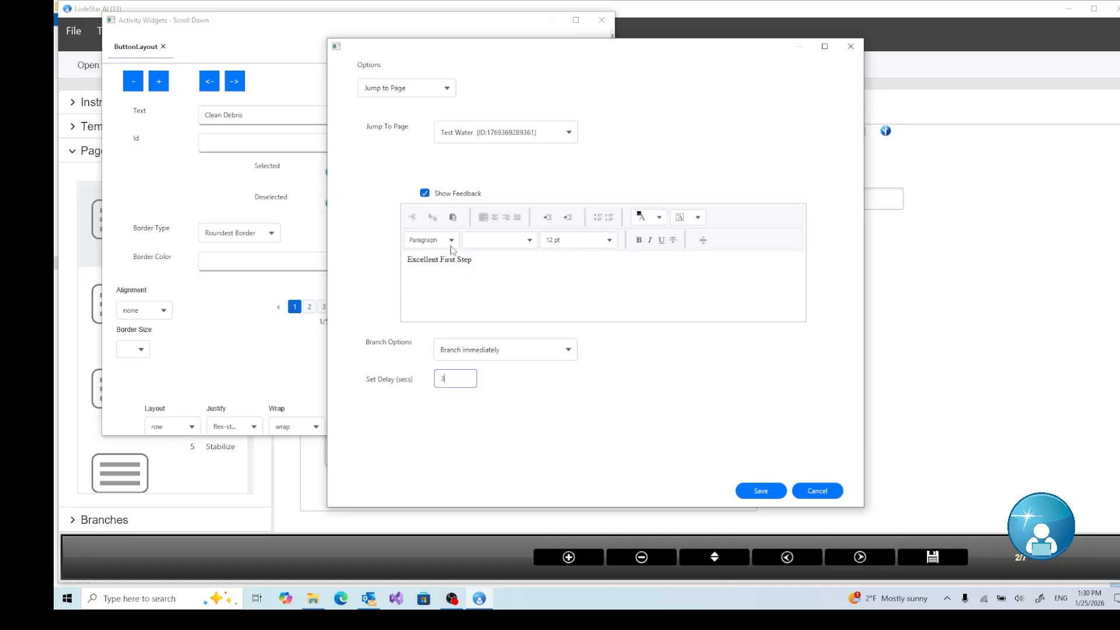
- Examine the available branch options together with the feedback and delay settings of the Clean Debris action
{"action": "left_click", "coordinate": [432, 261]}
{"action": "left_click", "coordinate": [457, 380]}
{"action": "left_click", "coordinate": [489, 351]}
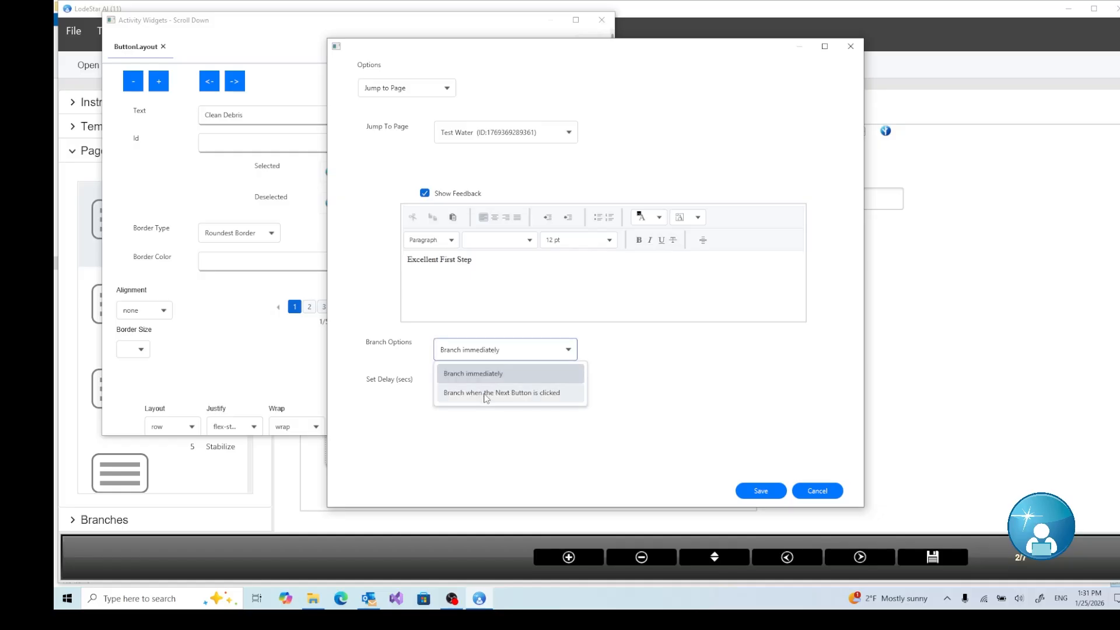
{"action": "left_click", "coordinate": [682, 366]}
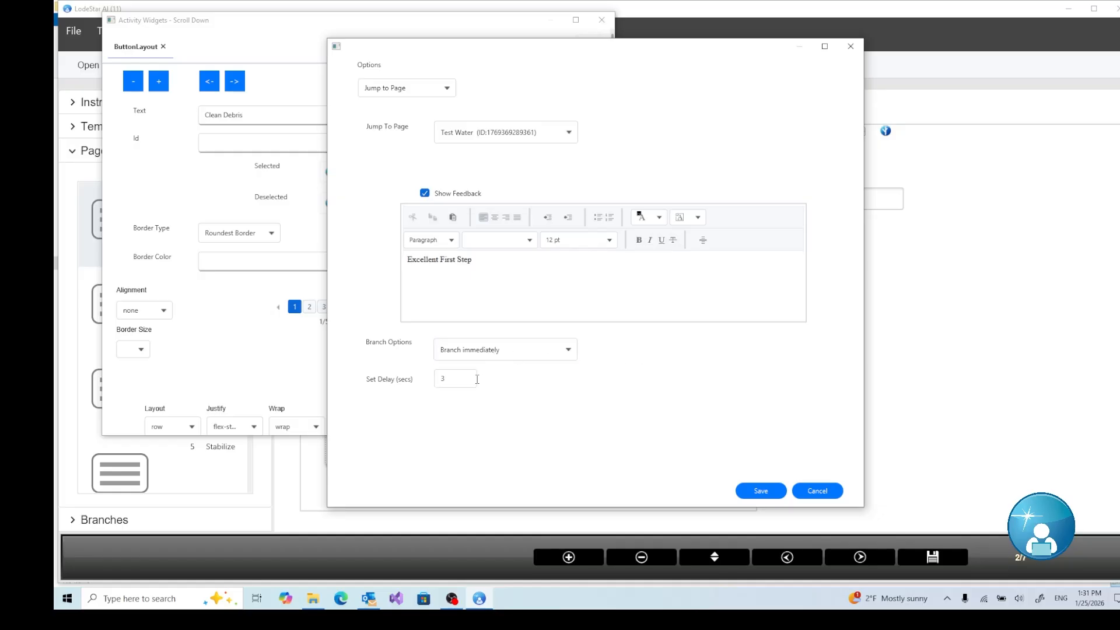
{"action": "left_click", "coordinate": [454, 380]}
{"action": "left_click", "coordinate": [472, 259]}
{"action": "left_click", "coordinate": [446, 264]}
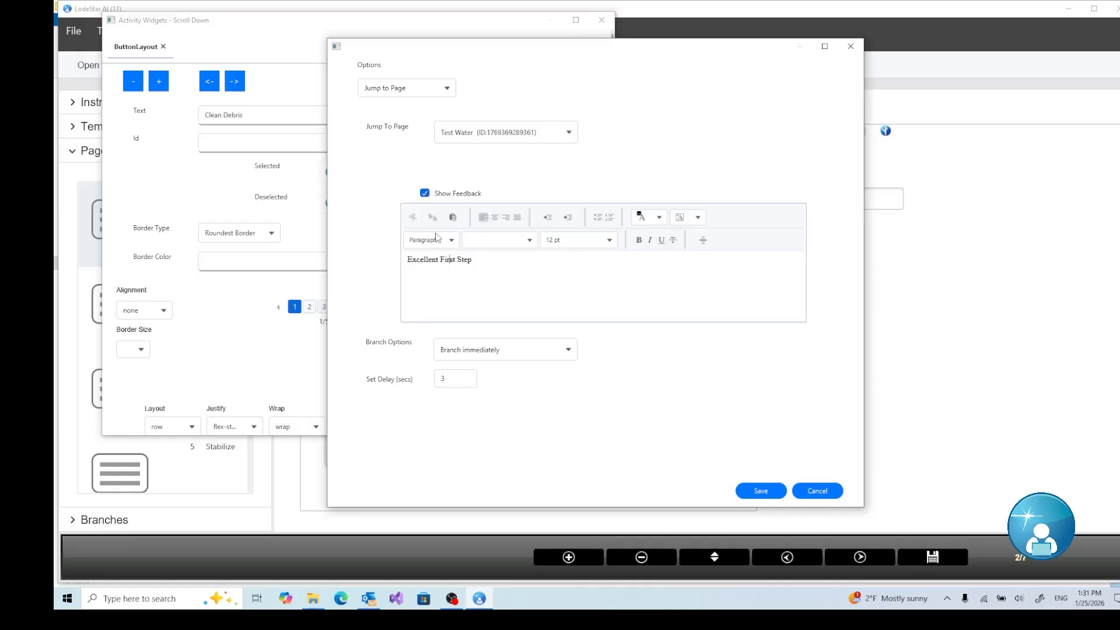
{"action": "left_click", "coordinate": [425, 193]}
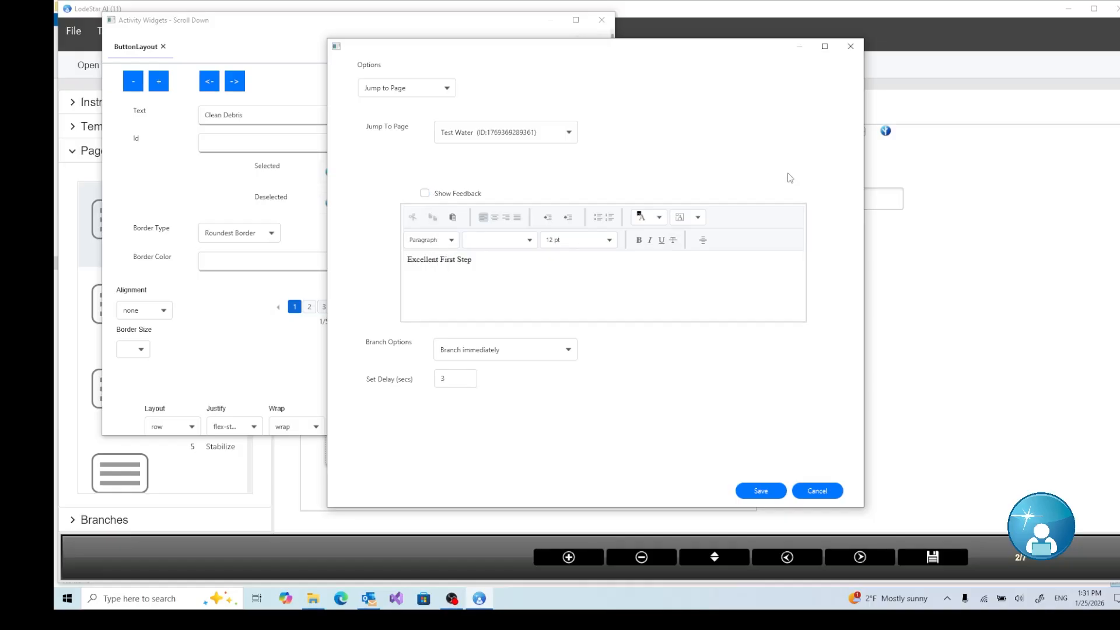
{"action": "left_click", "coordinate": [426, 194]}
- Set the "Excellent First Step" feedback text to 18 pt and save the Clean Debris button's action
{"action": "left_click_drag", "start_coordinate": [395, 257], "coordinate": [474, 260]}
{"action": "left_click", "coordinate": [593, 241]}
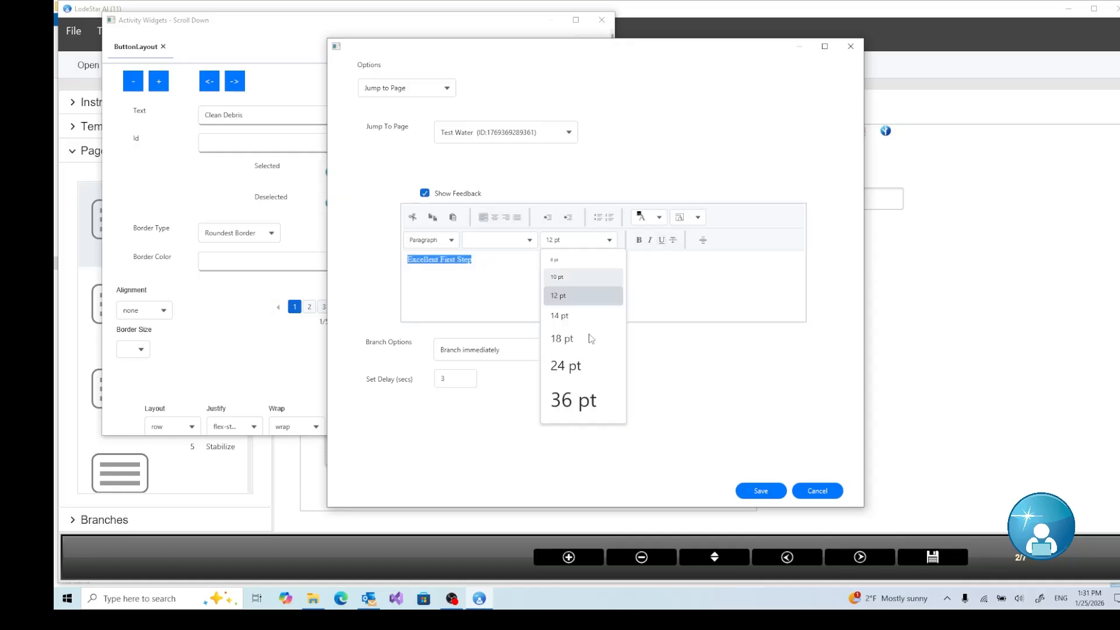
{"action": "left_click", "coordinate": [570, 338]}
{"action": "left_click", "coordinate": [556, 306]}
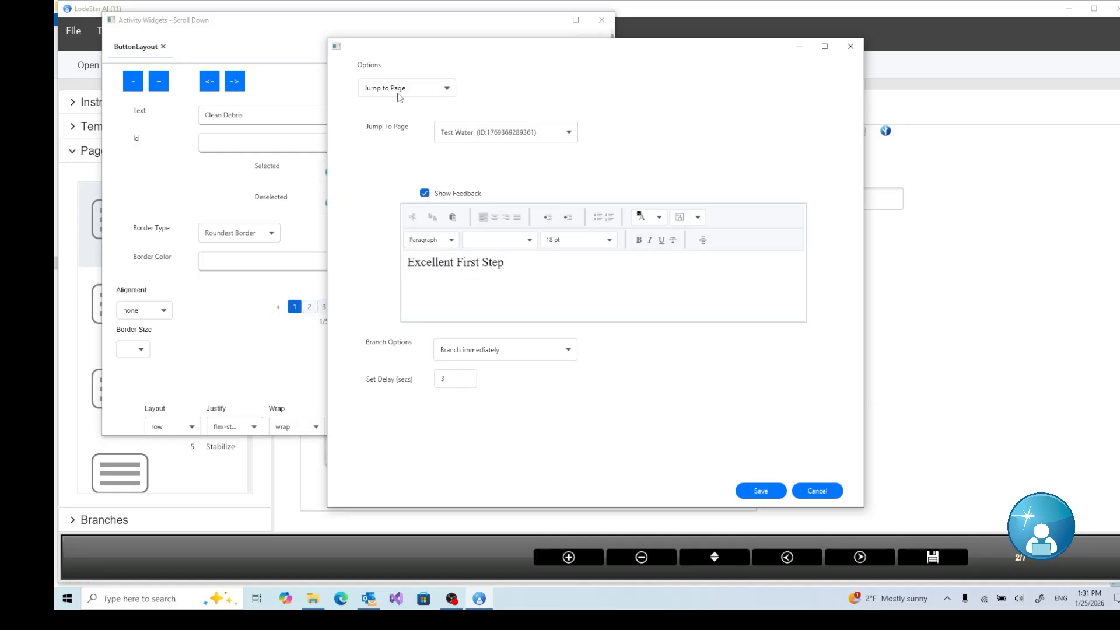
{"action": "left_click", "coordinate": [759, 491]}
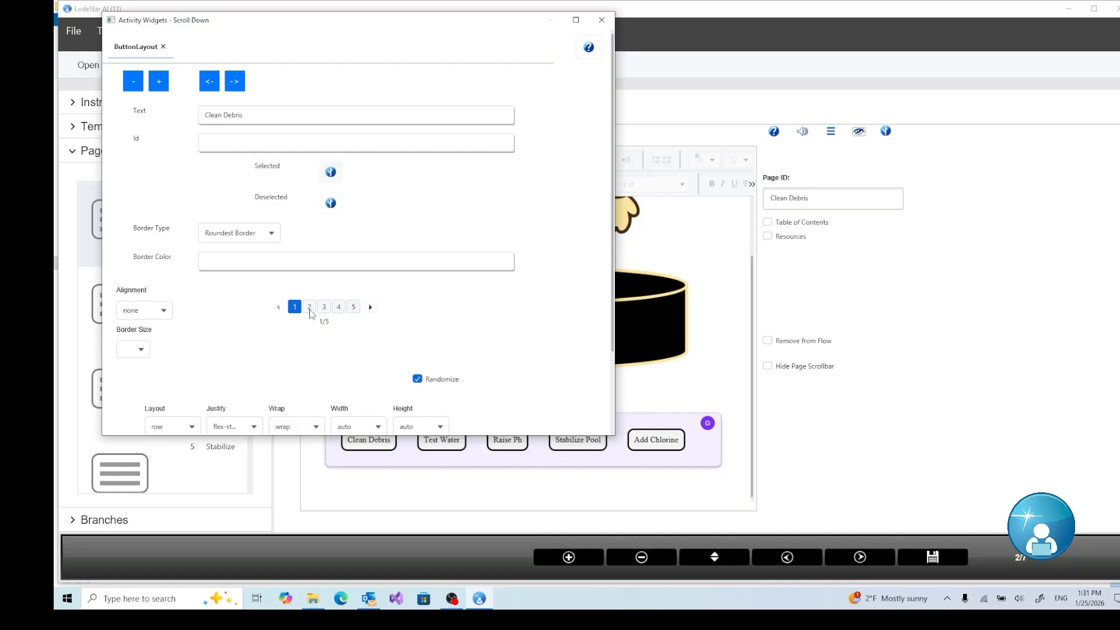
- Set the Test Water button's selected action to Execute Command(s)
{"action": "left_click", "coordinate": [310, 307]}
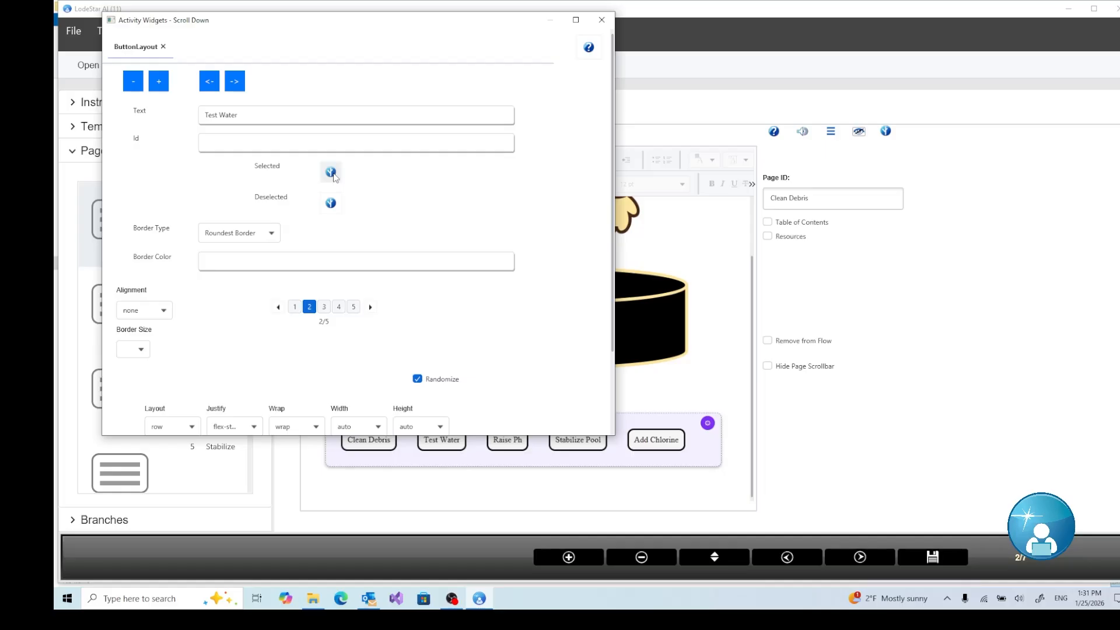
{"action": "left_click", "coordinate": [332, 174]}
{"action": "left_click", "coordinate": [405, 92]}
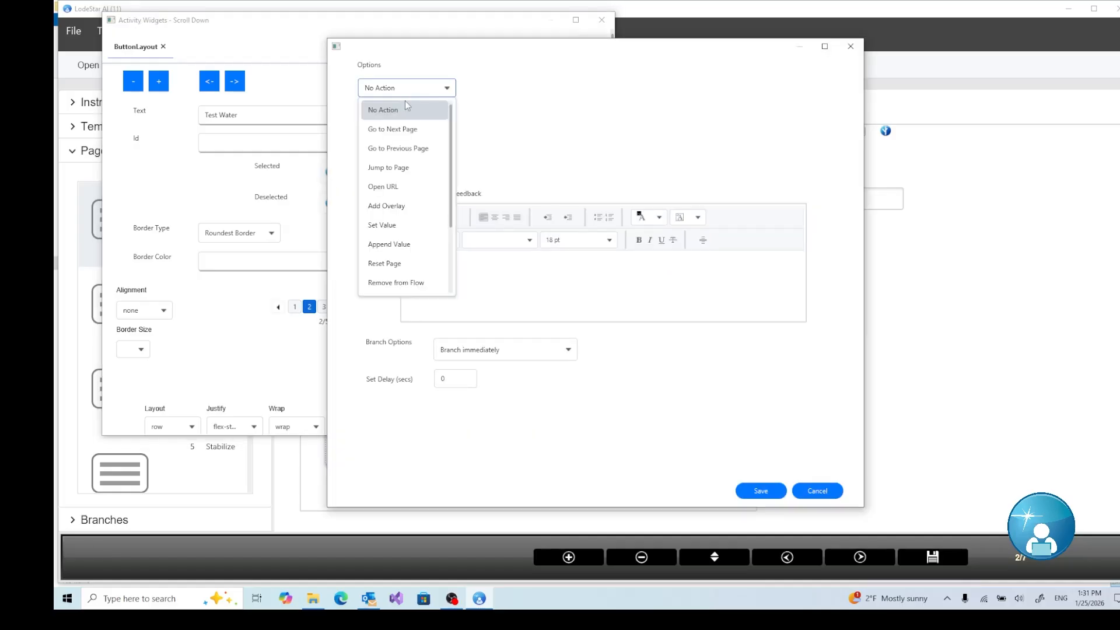
{"action": "left_click", "coordinate": [390, 92]}
{"action": "left_click", "coordinate": [390, 93]}
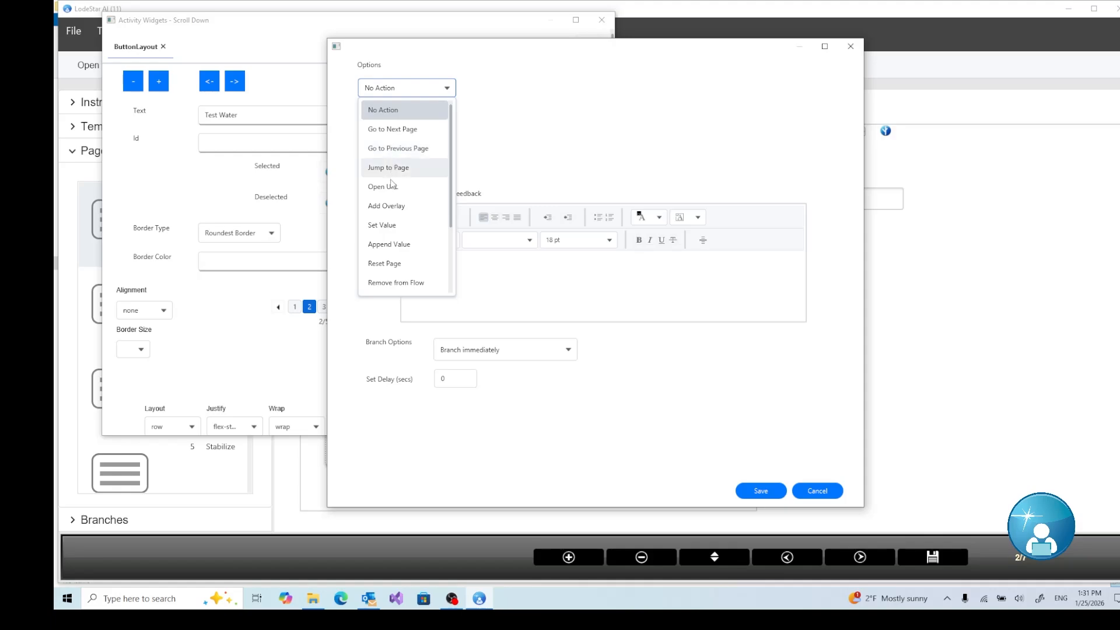
{"action": "scroll", "coordinate": [401, 172], "scroll_direction": "down", "scroll_amount": 1}
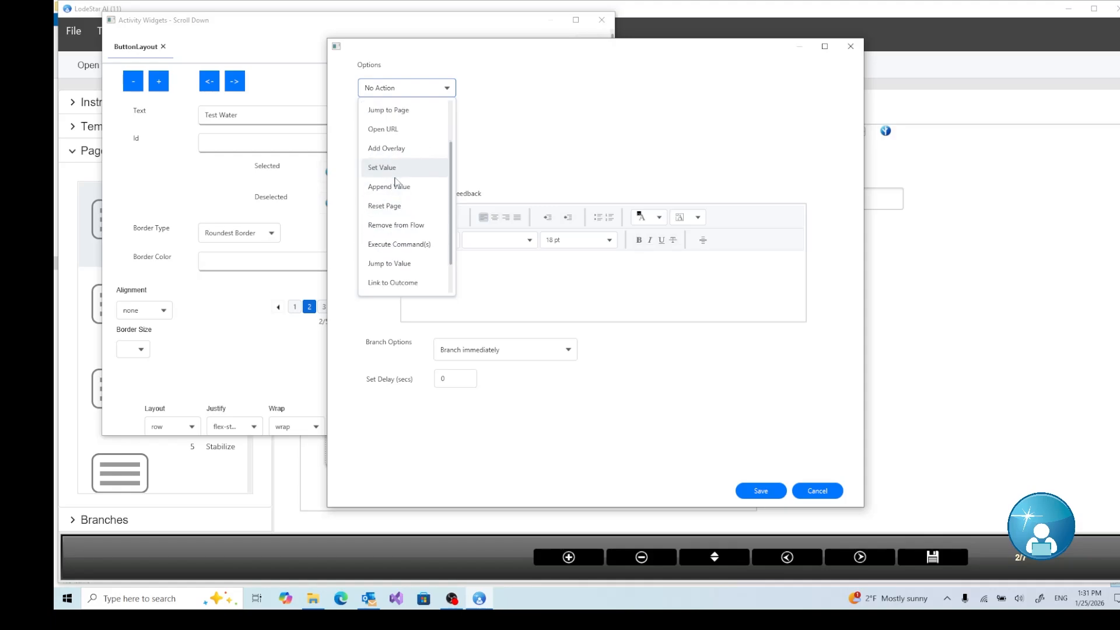
{"action": "left_click", "coordinate": [392, 248]}
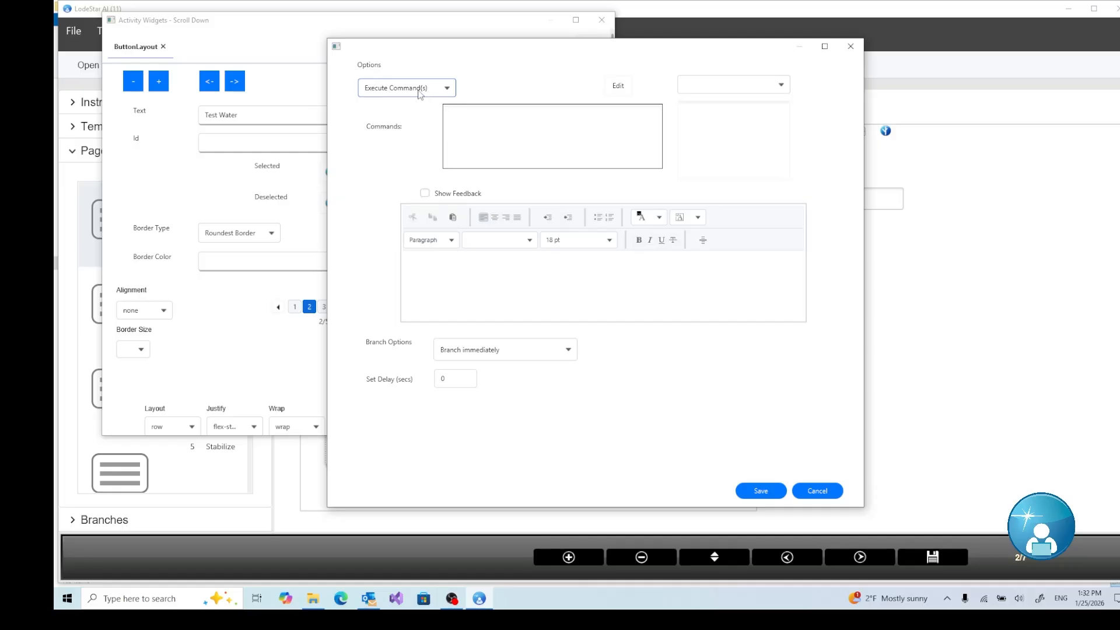
{"action": "left_click", "coordinate": [383, 89]}
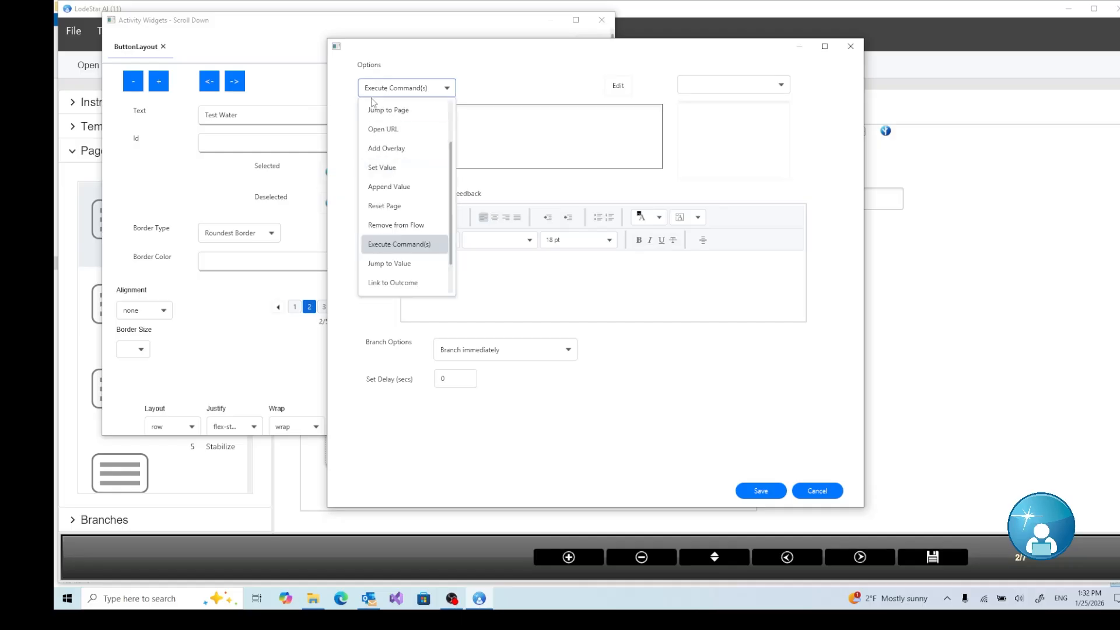
{"action": "left_click", "coordinate": [398, 244]}
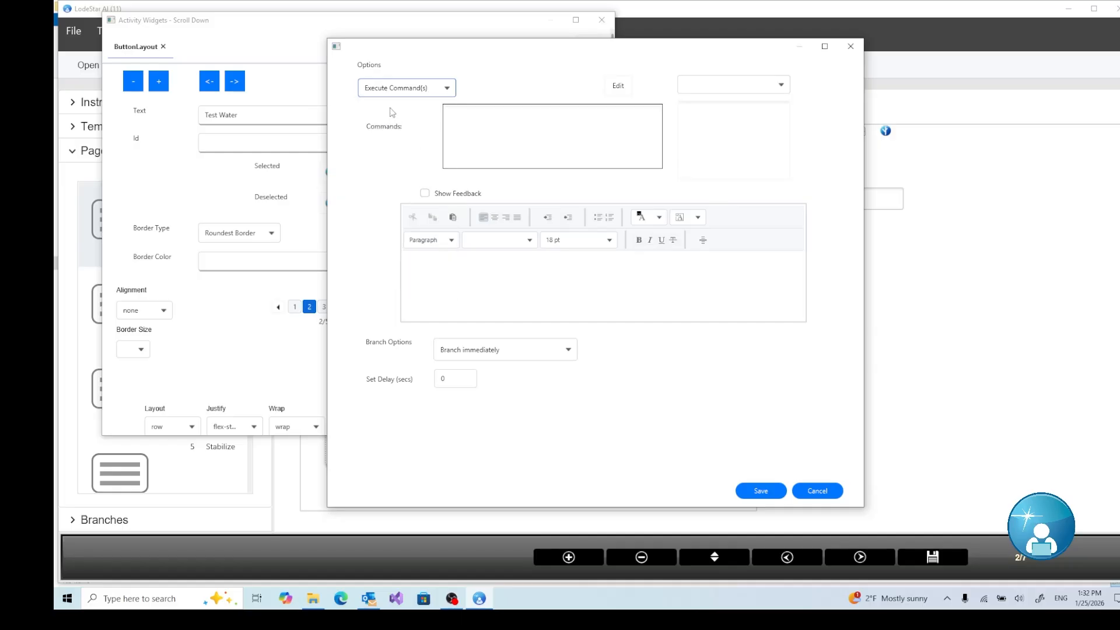
- Enable the feedback "Clean Debris First" at 18 pt for the Test Water button, copy the text and save the action
{"action": "left_click", "coordinate": [425, 194]}
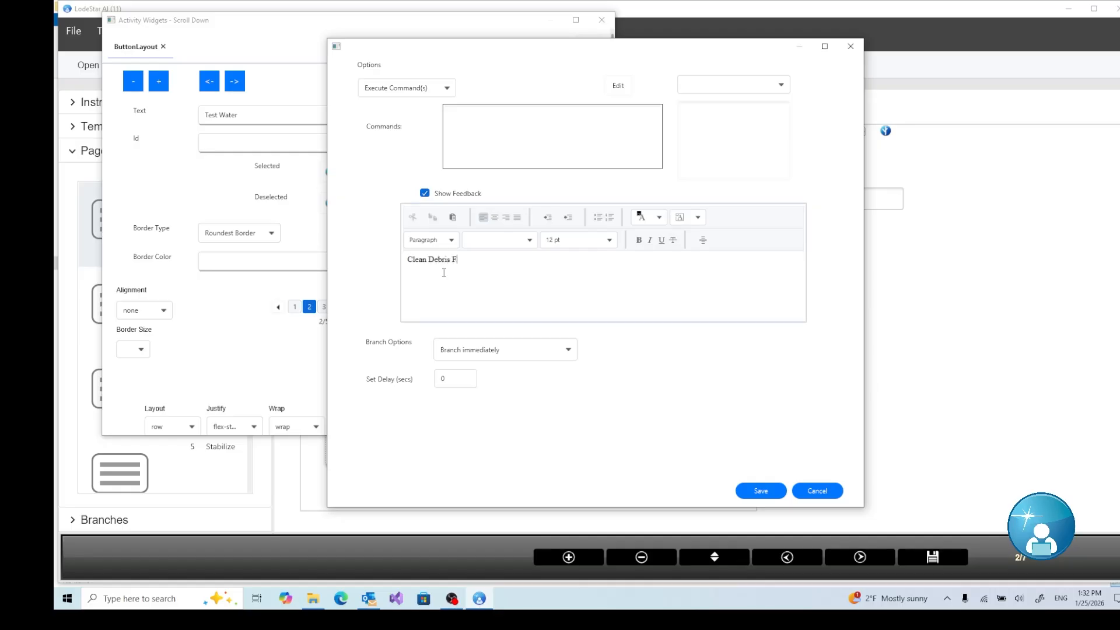
{"action": "left_click_drag", "start_coordinate": [468, 260], "coordinate": [347, 257]}
{"action": "left_click", "coordinate": [588, 242]}
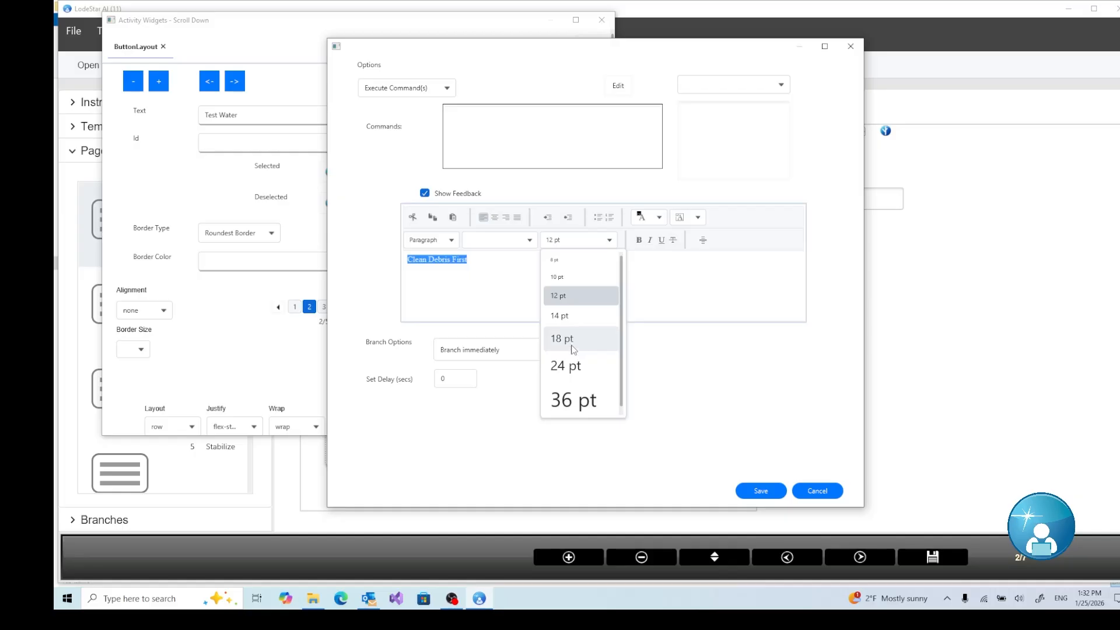
{"action": "left_click", "coordinate": [575, 349]}
{"action": "left_click", "coordinate": [523, 269]}
{"action": "left_click_drag", "start_coordinate": [353, 254], "coordinate": [353, 255]}
{"action": "key", "text": "ctrl+c"}
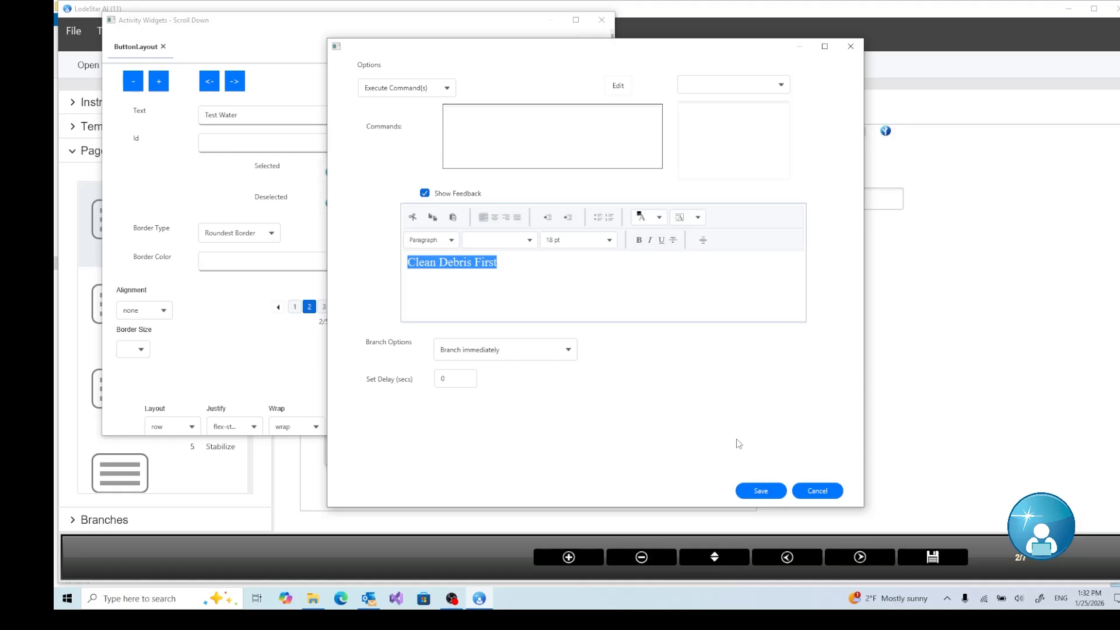
{"action": "left_click", "coordinate": [754, 491]}
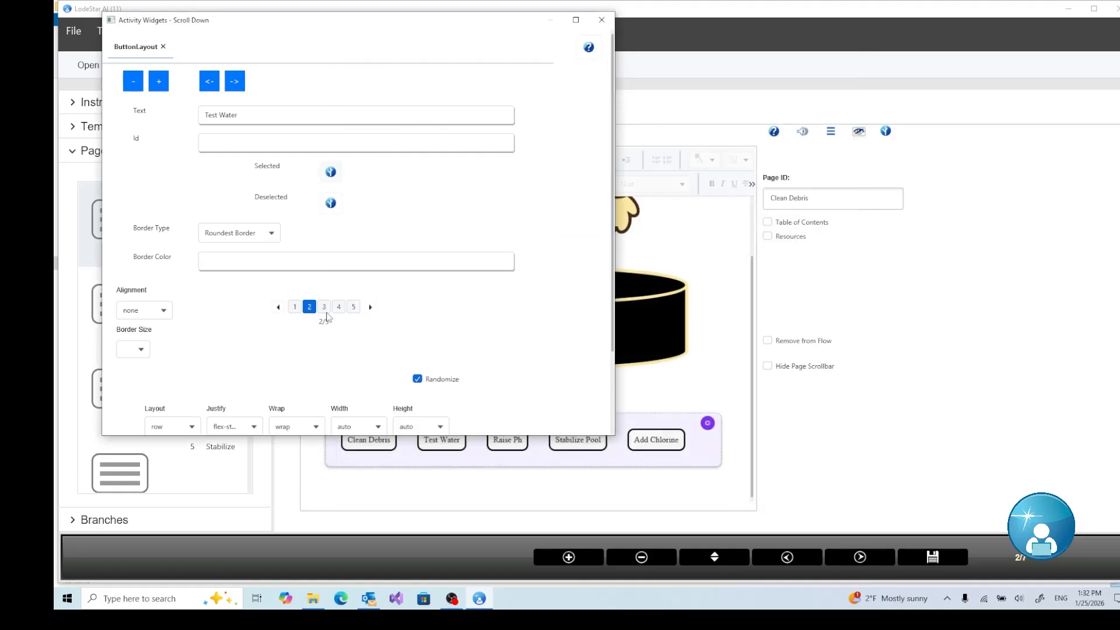
- Open the selected-action settings of the Raise Ph button
{"action": "left_click", "coordinate": [324, 308]}
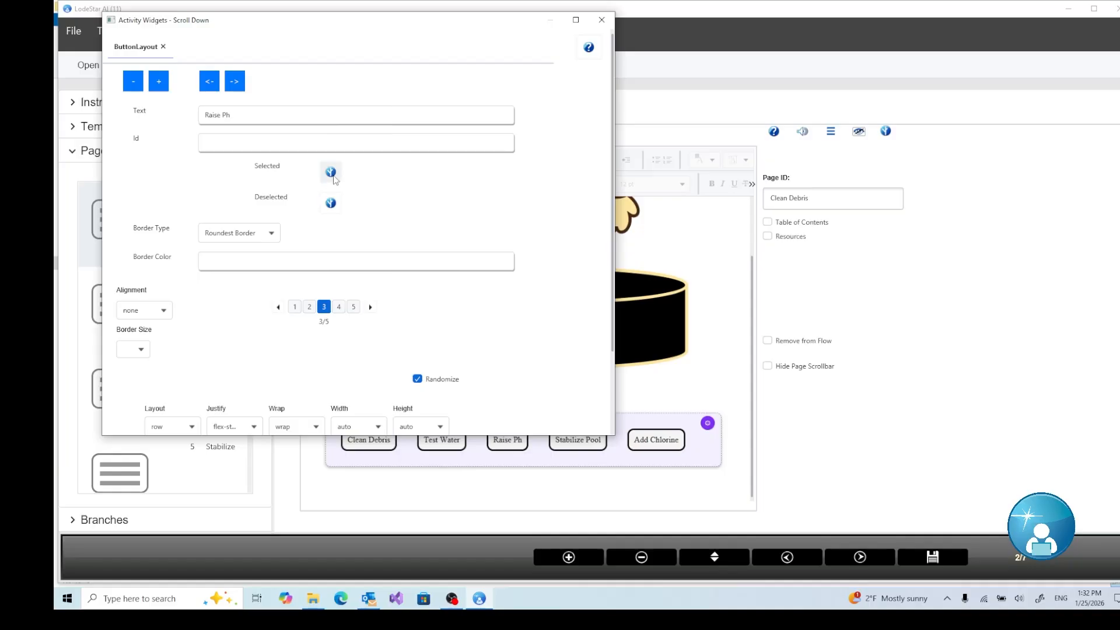
{"action": "left_click", "coordinate": [331, 171]}
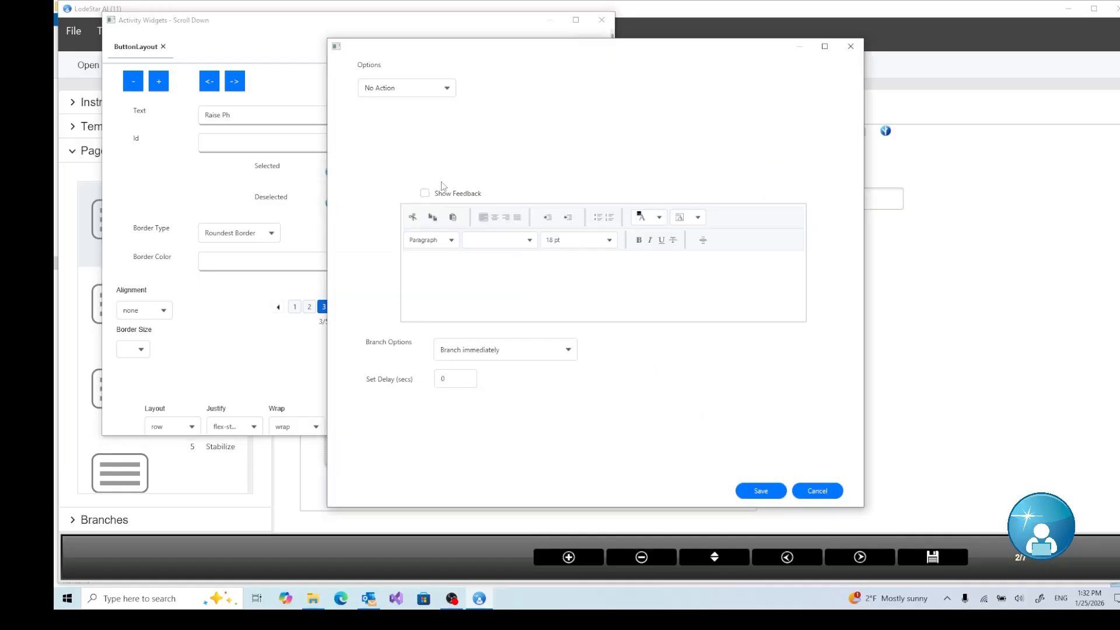
- Set the Raise Ph button's selected action to Execute Command(s) with pasted feedback "Clean Debris First", and save it
{"action": "left_click", "coordinate": [388, 91]}
{"action": "left_click", "coordinate": [386, 244]}
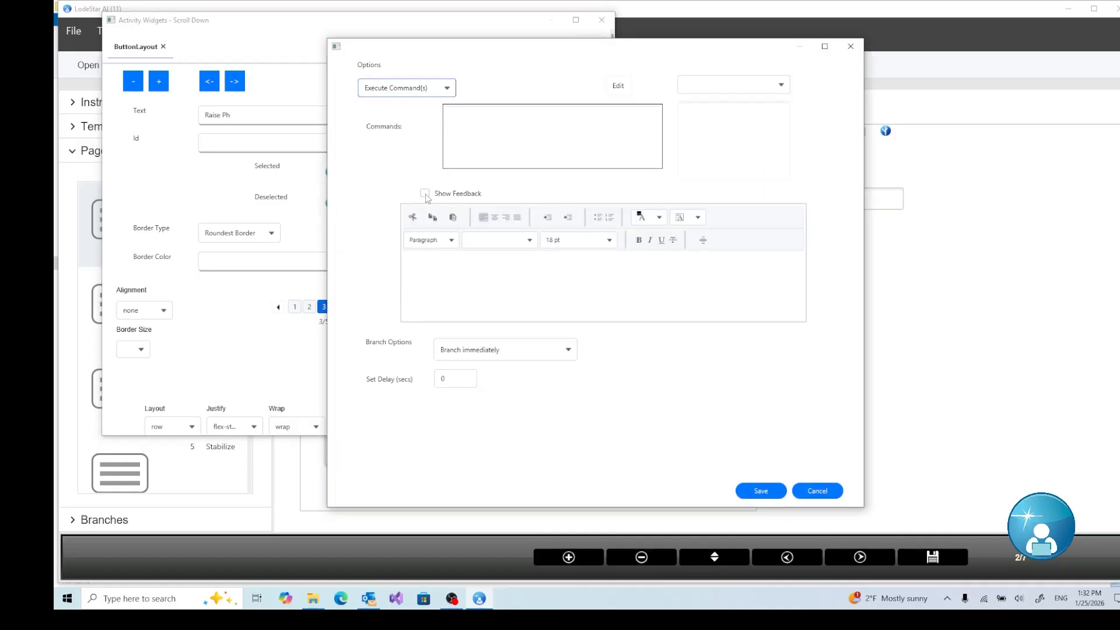
{"action": "left_click", "coordinate": [424, 193]}
{"action": "right_click", "coordinate": [443, 290]}
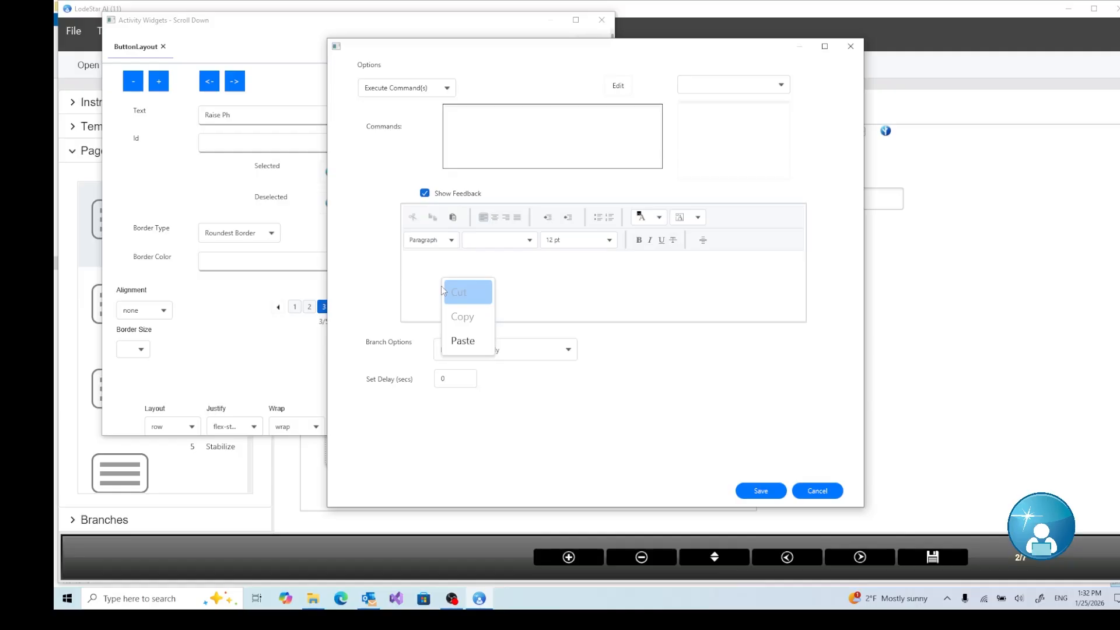
{"action": "left_click", "coordinate": [461, 341]}
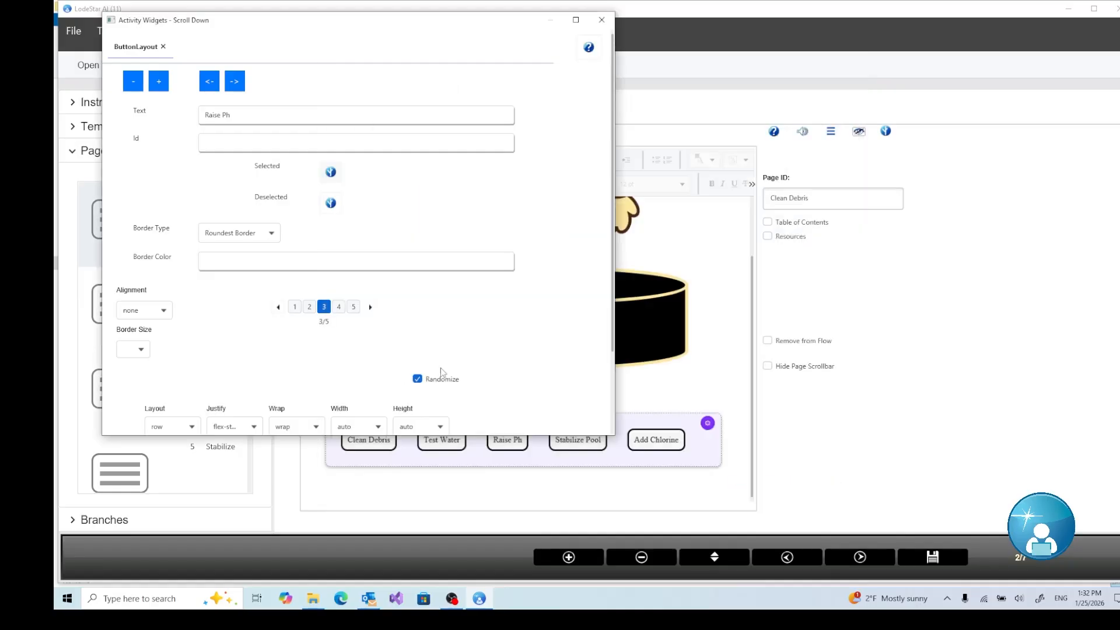
{"action": "left_click", "coordinate": [752, 493]}
- Give the Stabilize Pool button an Execute Command(s) selected action with "Clean Debris First" as its shown feedback, and save it
{"action": "left_click", "coordinate": [339, 308]}
{"action": "left_click", "coordinate": [331, 172]}
{"action": "left_click", "coordinate": [398, 93]}
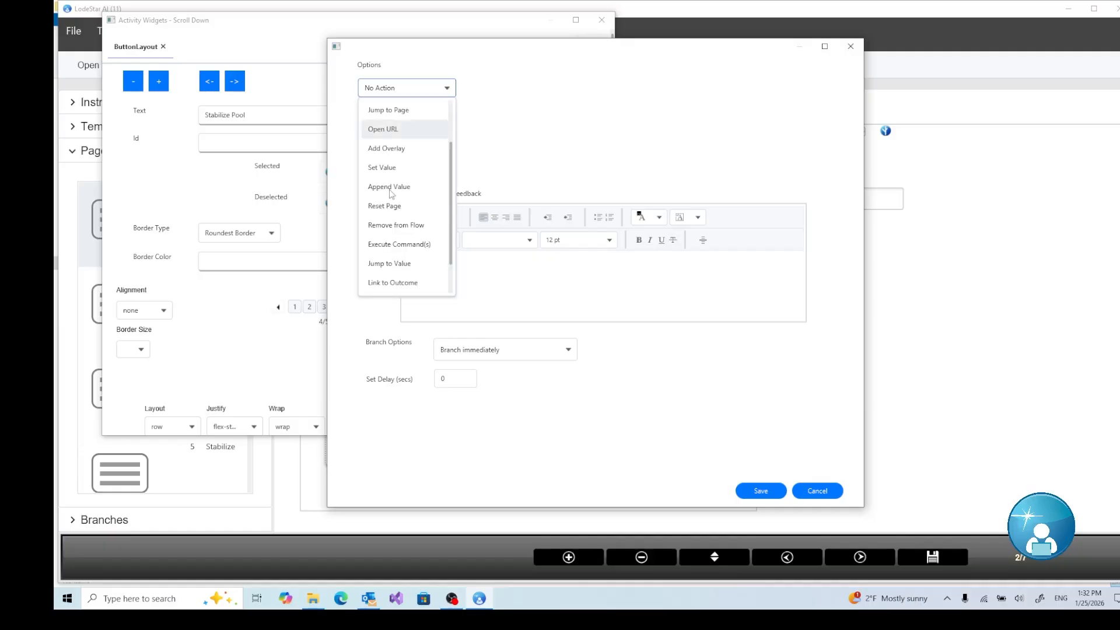
{"action": "left_click", "coordinate": [396, 248]}
{"action": "left_click", "coordinate": [424, 193]}
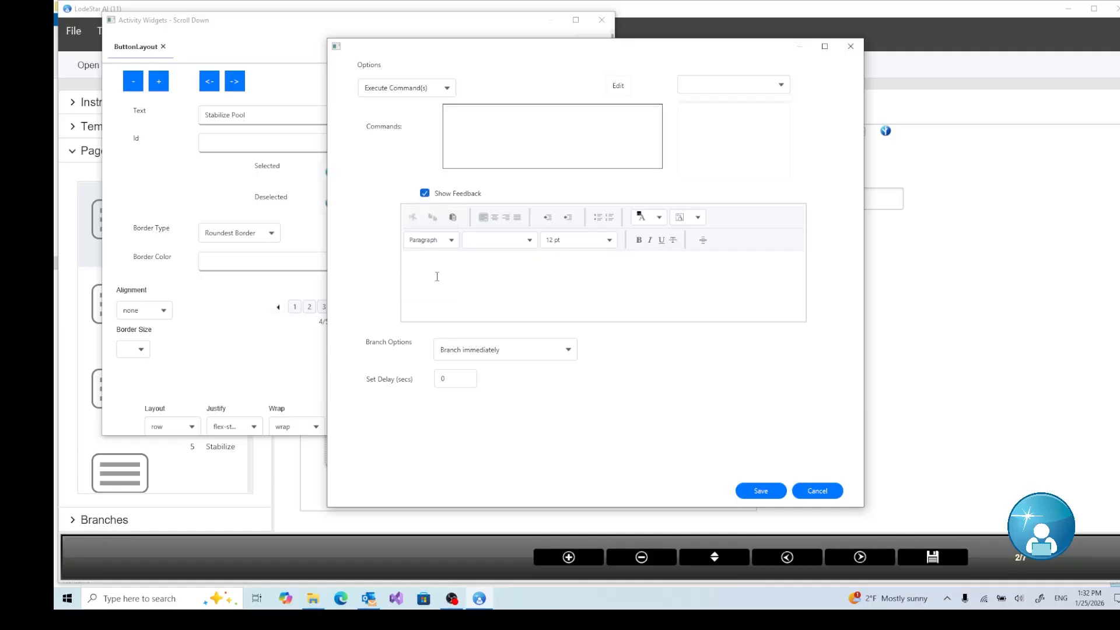
{"action": "right_click", "coordinate": [438, 284]}
{"action": "left_click", "coordinate": [456, 344]}
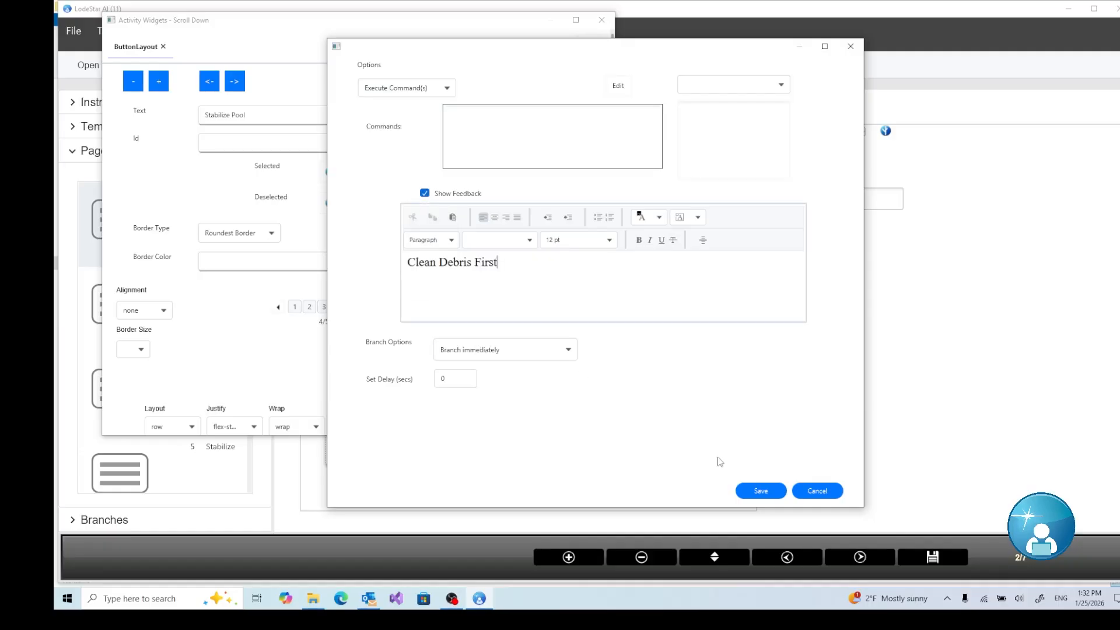
{"action": "left_click", "coordinate": [758, 490]}
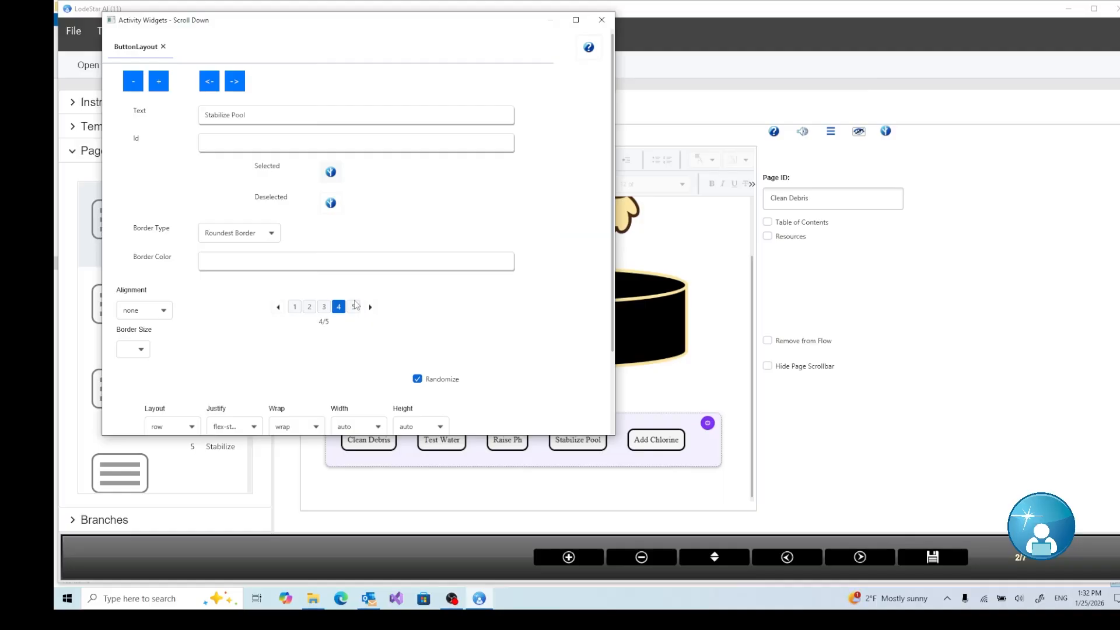
- Configure the Add Chlorine button's selected action as Execute Command(s) and paste "Clean Debris First" as its shown feedback
{"action": "left_click", "coordinate": [354, 306]}
{"action": "left_click", "coordinate": [330, 171]}
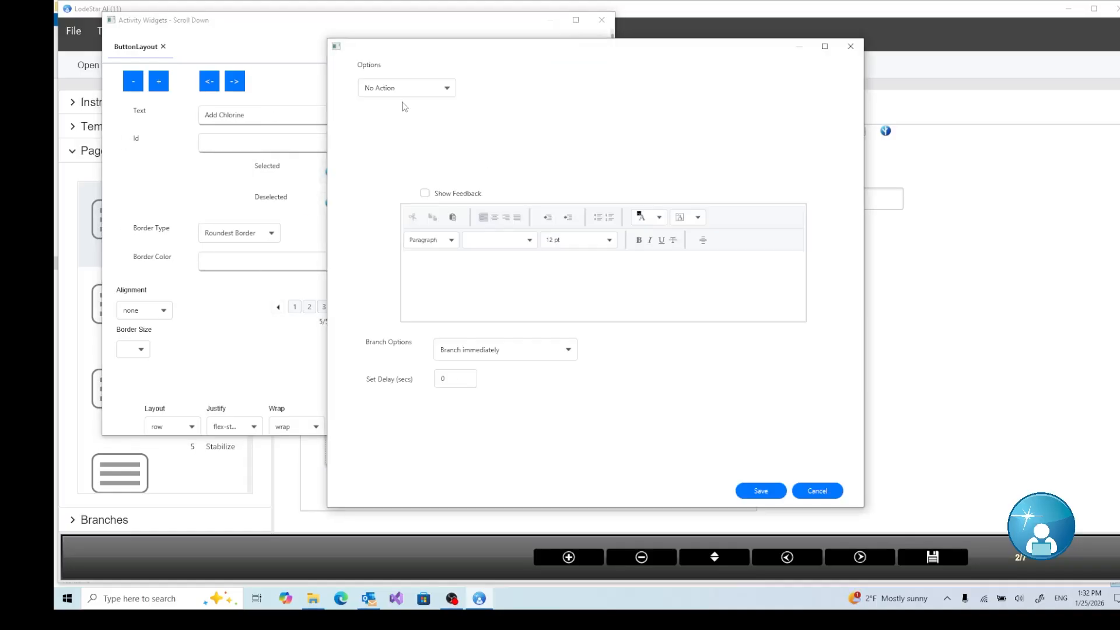
{"action": "left_click", "coordinate": [406, 89]}
{"action": "left_click", "coordinate": [408, 244]}
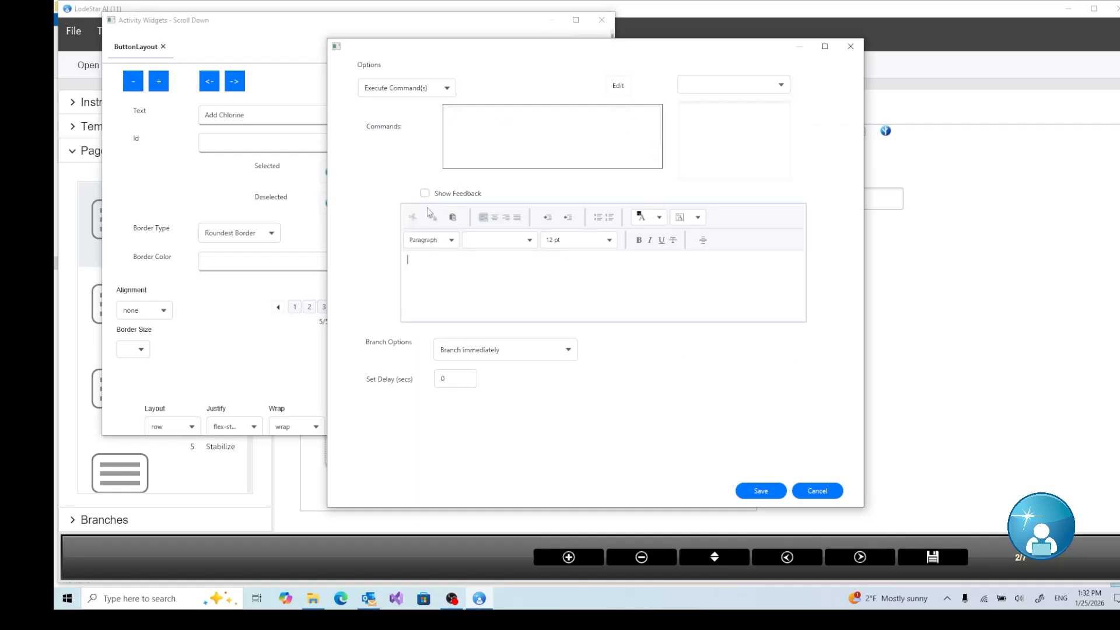
{"action": "right_click", "coordinate": [426, 272]}
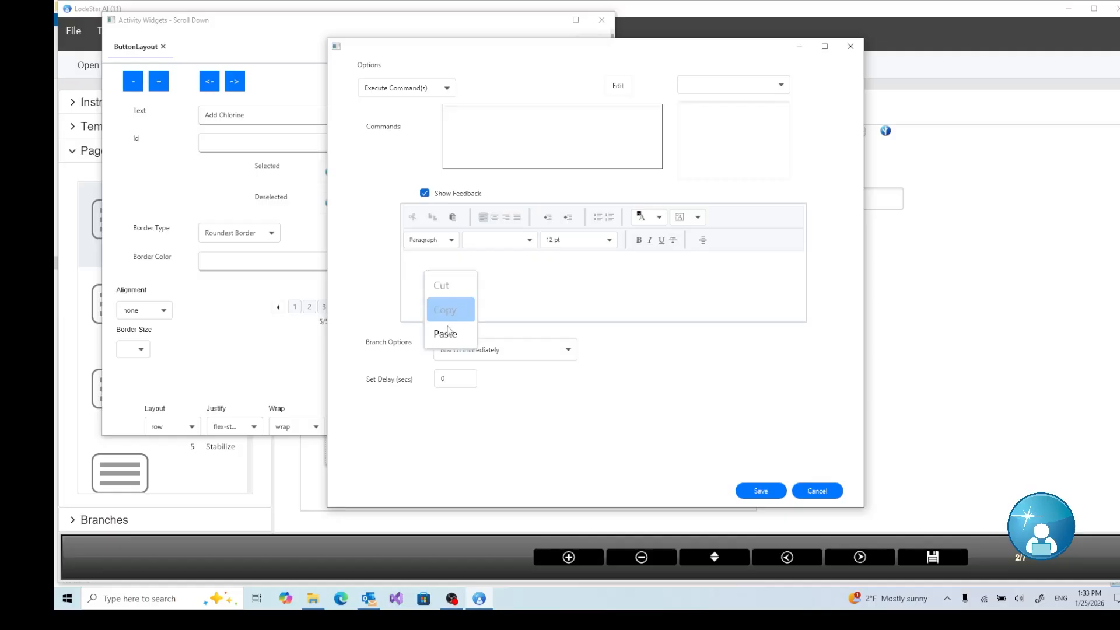
{"action": "left_click", "coordinate": [445, 328]}
- Open the script editor for the Add Chlorine button, browse the available commands, and close it without saving
{"action": "left_click", "coordinate": [526, 132]}
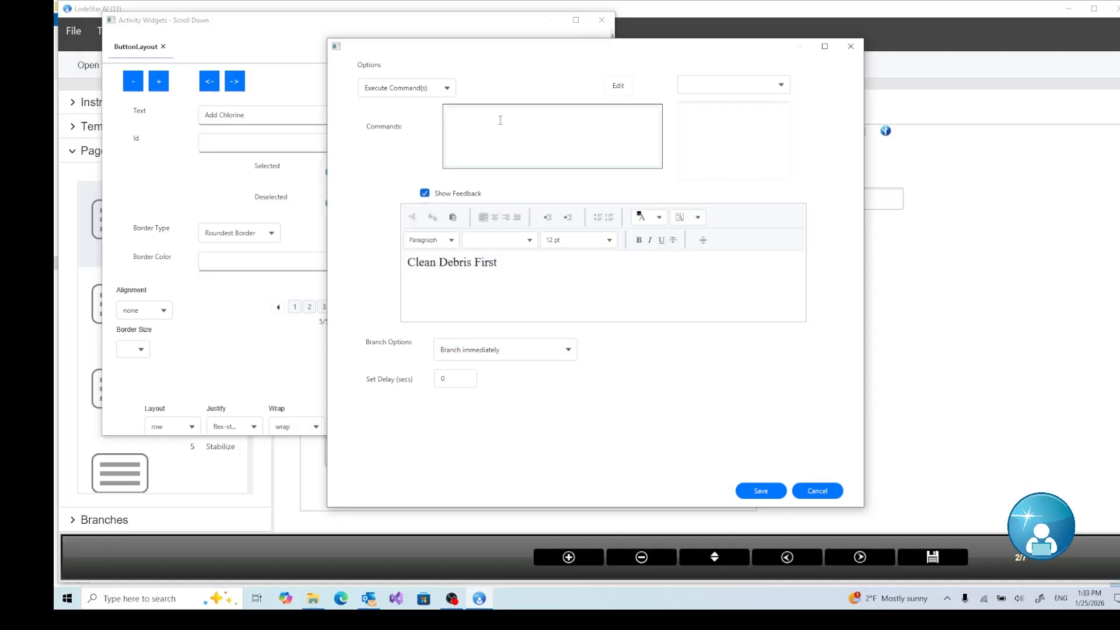
{"action": "left_click", "coordinate": [621, 83]}
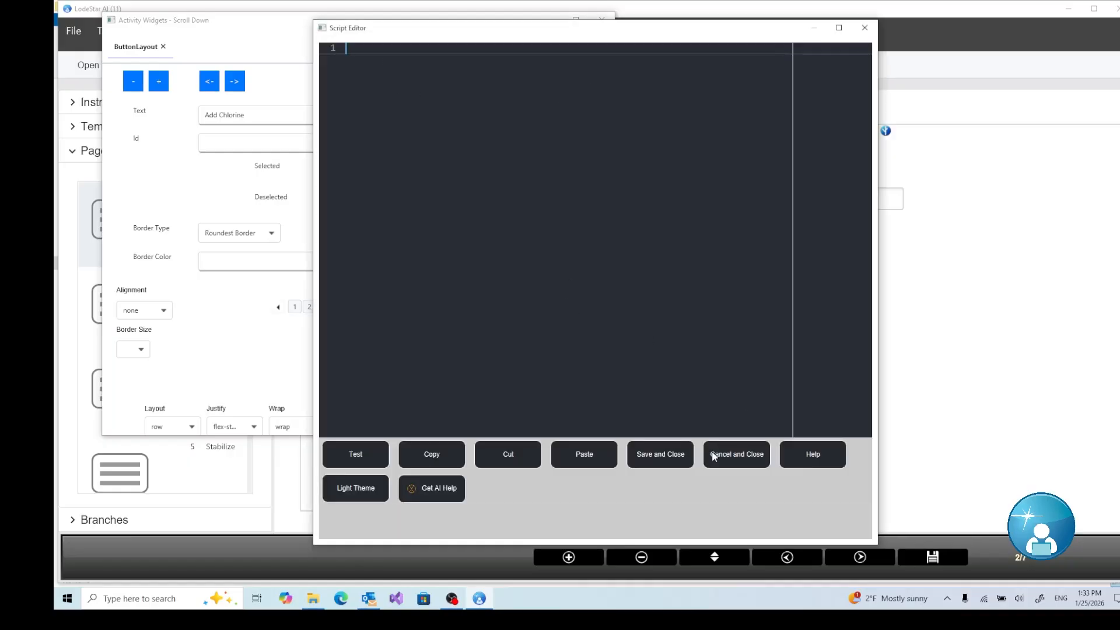
{"action": "left_click", "coordinate": [815, 460]}
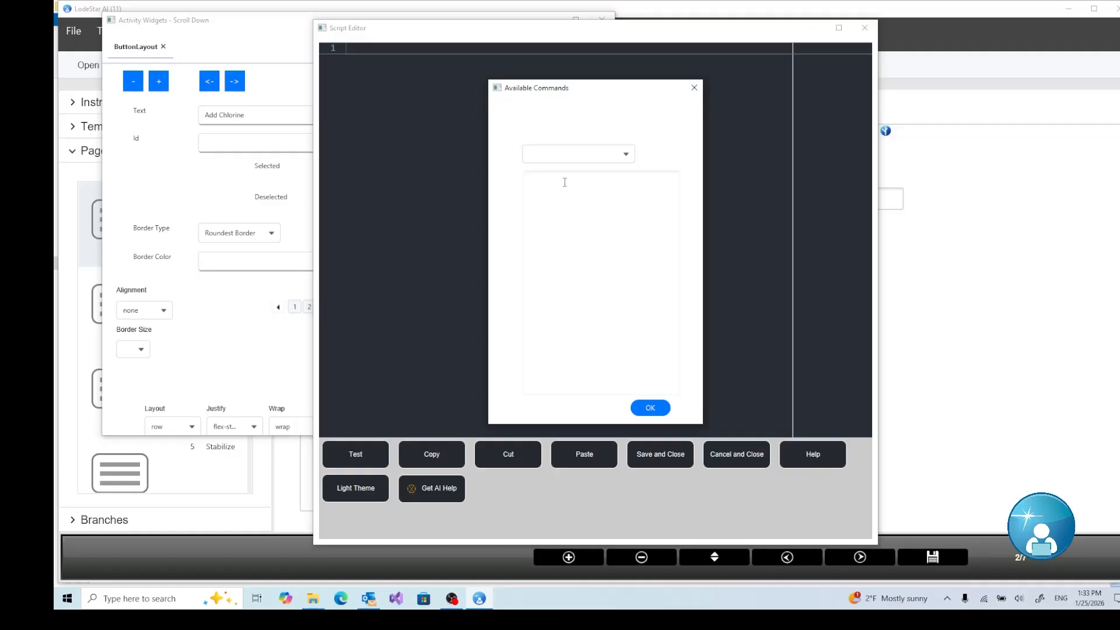
{"action": "left_click", "coordinate": [570, 158]}
{"action": "scroll", "coordinate": [582, 292], "scroll_direction": "down", "scroll_amount": 3}
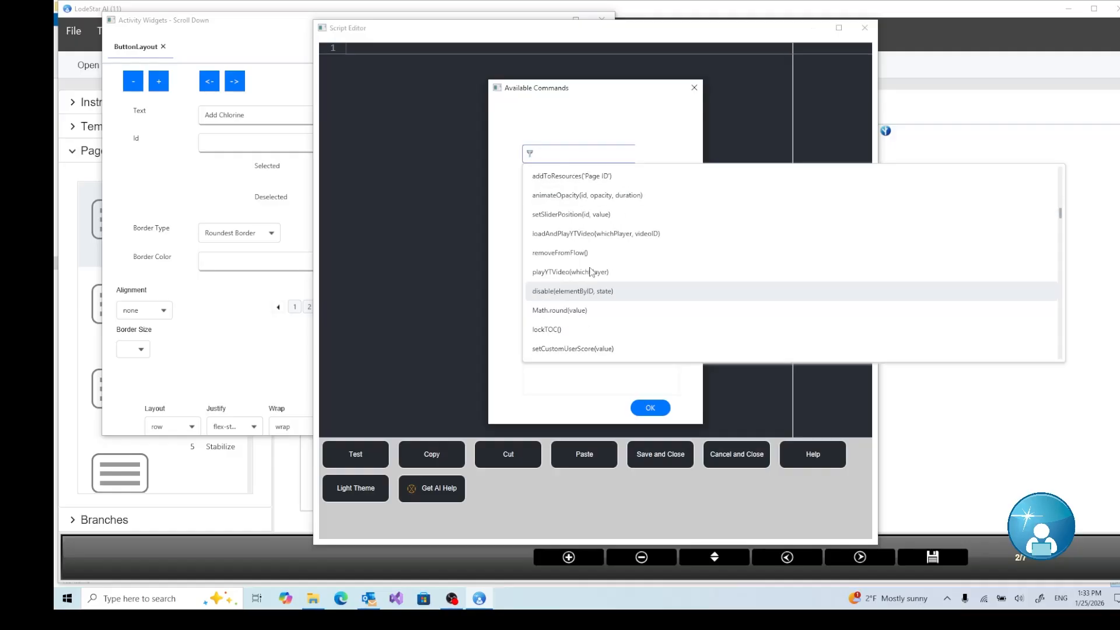
{"action": "scroll", "coordinate": [589, 269], "scroll_direction": "down", "scroll_amount": 2}
{"action": "left_click", "coordinate": [650, 409]}
{"action": "left_click", "coordinate": [652, 409]}
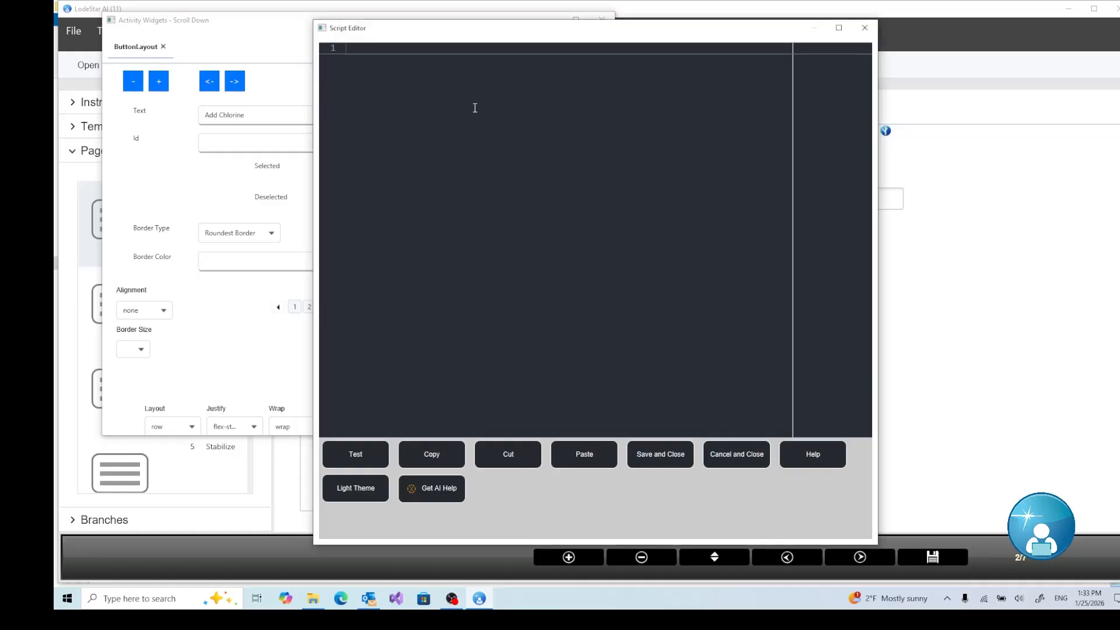
{"action": "left_click", "coordinate": [734, 458]}
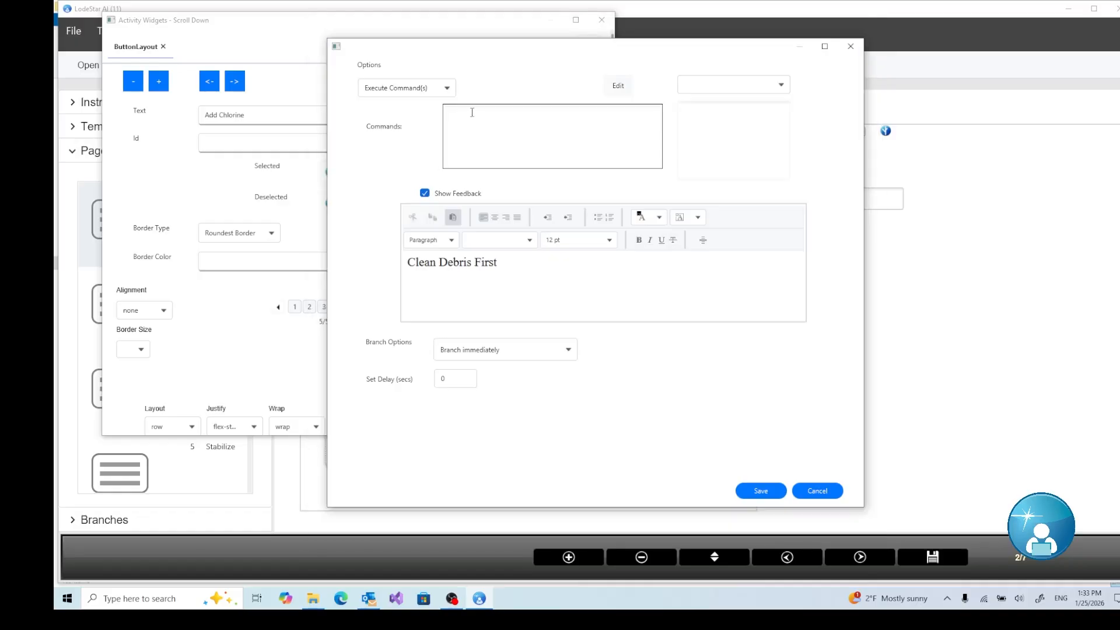
- Save the Add Chlorine button's action and apply the ButtonLayout widget settings
{"action": "left_click", "coordinate": [504, 137]}
{"action": "left_click", "coordinate": [760, 491]}
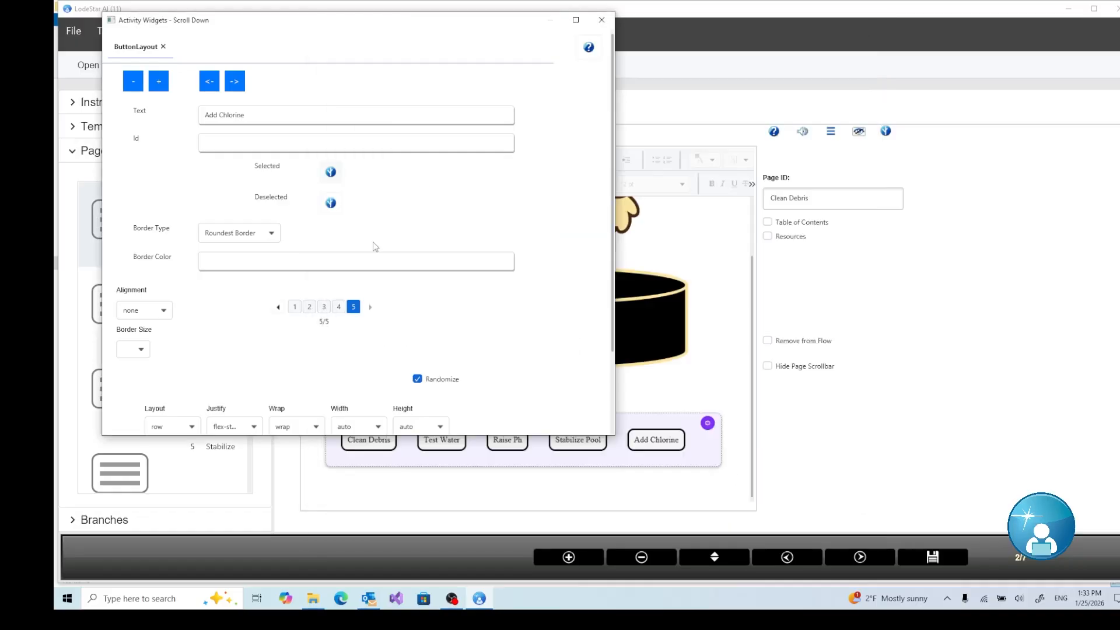
{"action": "scroll", "coordinate": [377, 245], "scroll_direction": "down", "scroll_amount": 5}
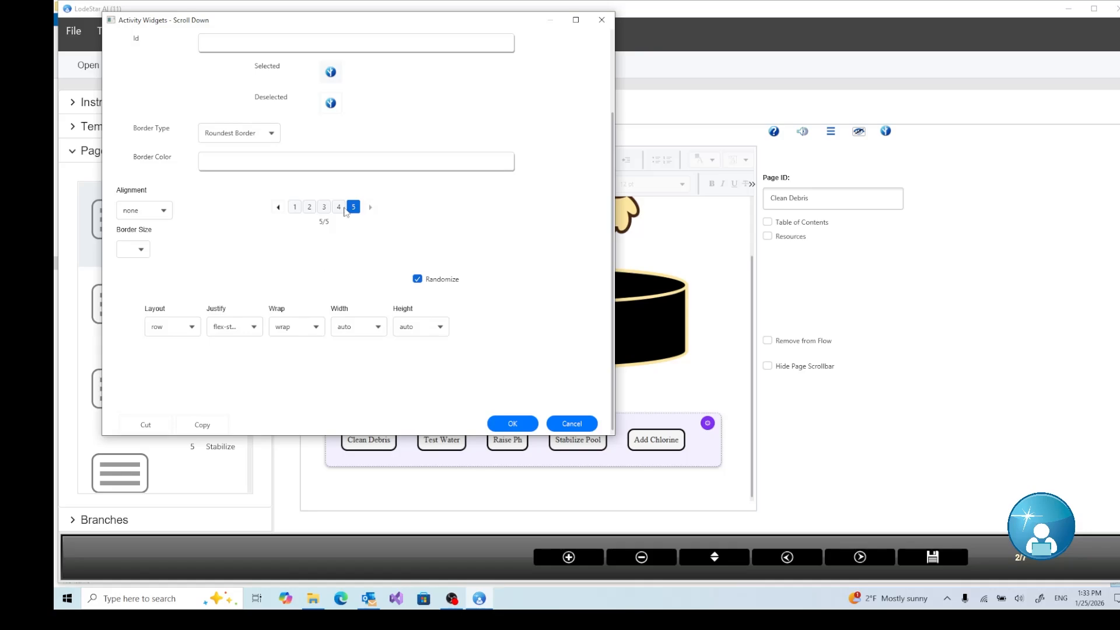
{"action": "scroll", "coordinate": [346, 187], "scroll_direction": "up", "scroll_amount": 3}
{"action": "scroll", "coordinate": [400, 283], "scroll_direction": "down", "scroll_amount": 1}
{"action": "left_click", "coordinate": [513, 420]}
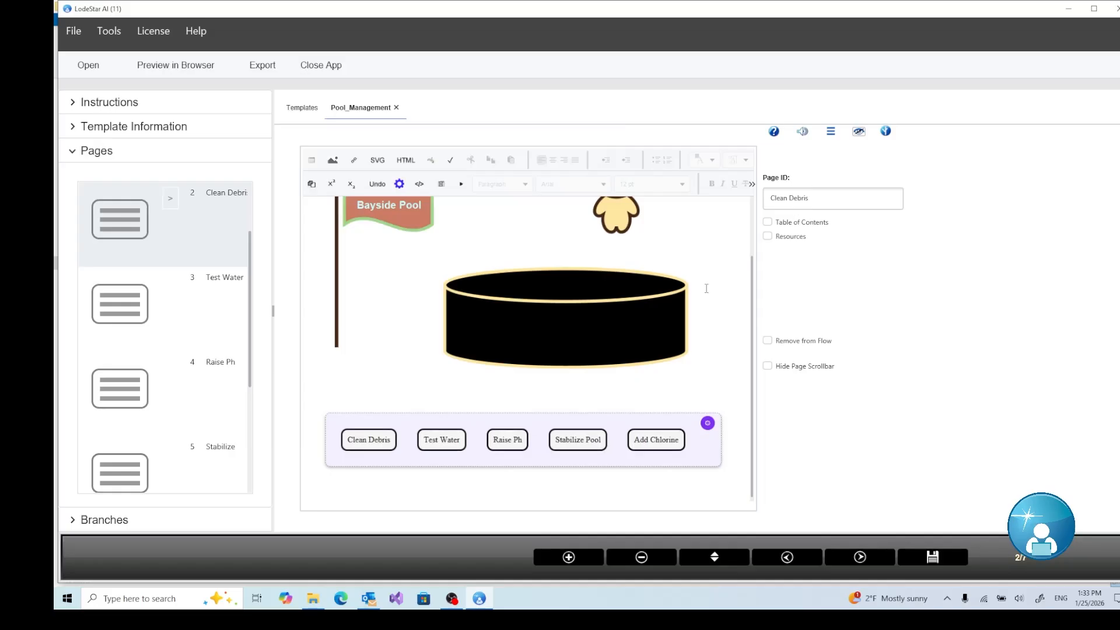
- Save the Pool_Management project for a browser preview and advance the preview to page 2
{"action": "scroll", "coordinate": [517, 253], "scroll_direction": "up", "scroll_amount": 3}
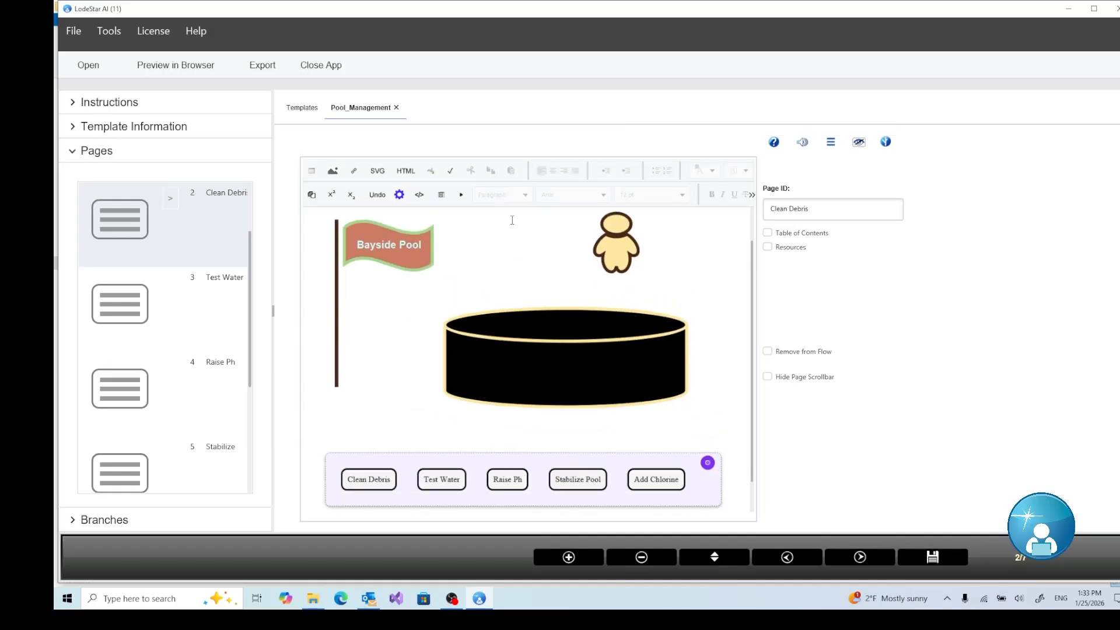
{"action": "left_click", "coordinate": [194, 63]}
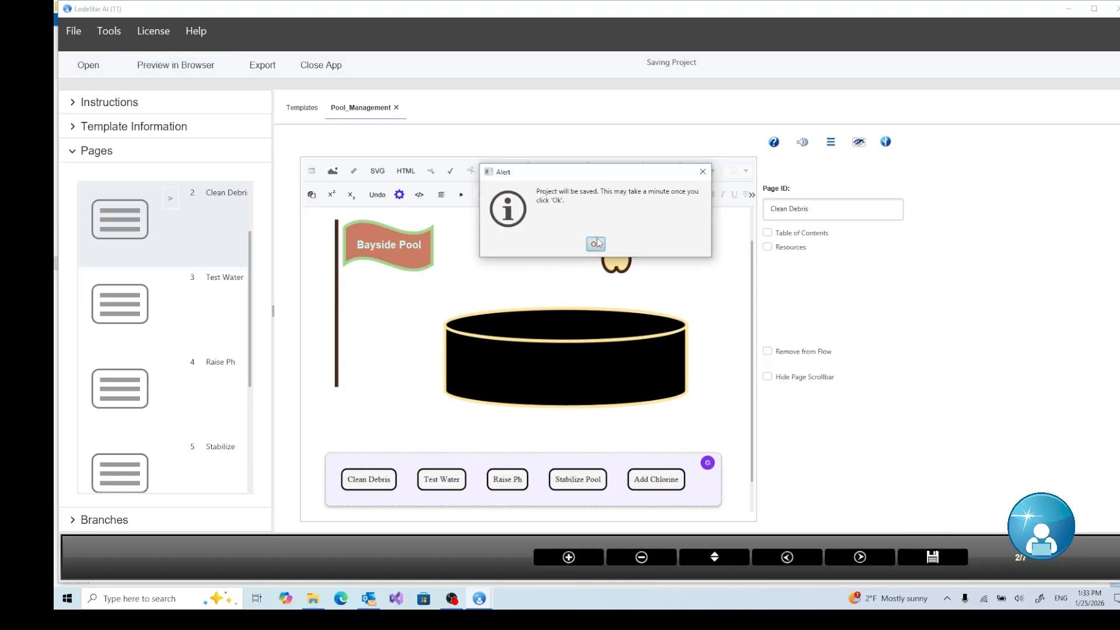
{"action": "left_click", "coordinate": [595, 243]}
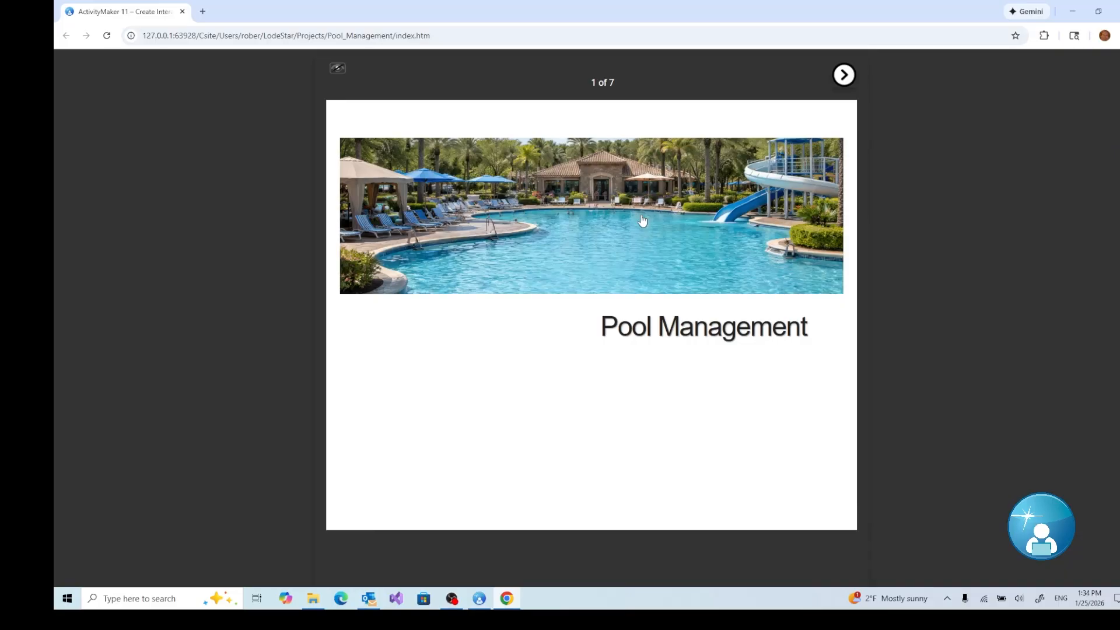
{"action": "left_click", "coordinate": [841, 77]}
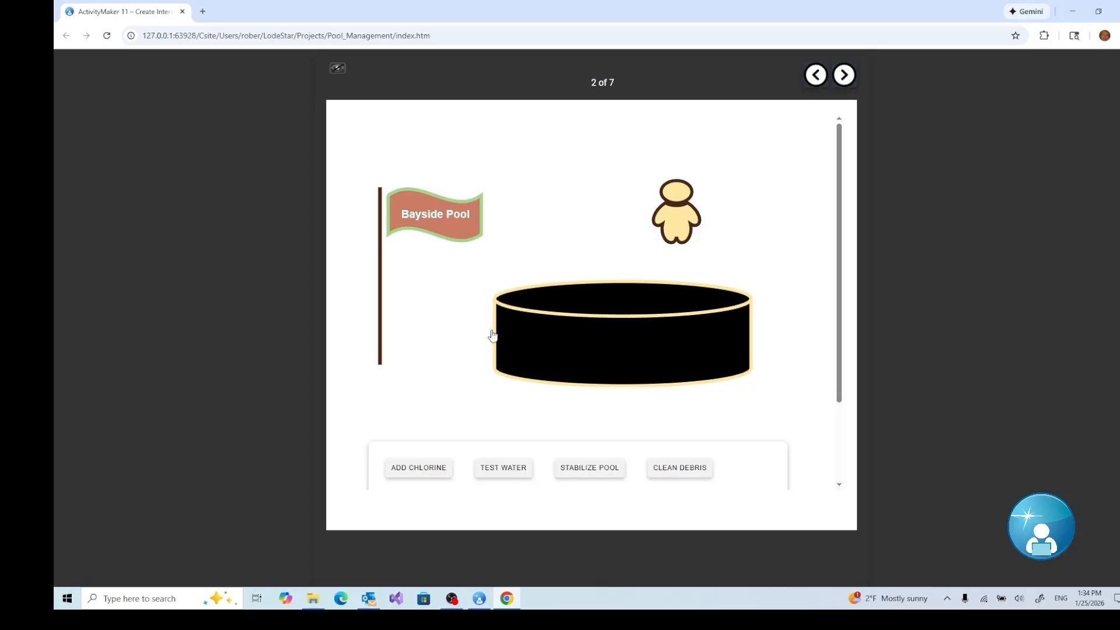
- Test page 2's answer buttons, including Test Water, Stabilize Pool and Clean Debris, dismissing each feedback message
{"action": "scroll", "coordinate": [743, 380], "scroll_direction": "down", "scroll_amount": 2}
{"action": "scroll", "coordinate": [833, 191], "scroll_direction": "up", "scroll_amount": 2}
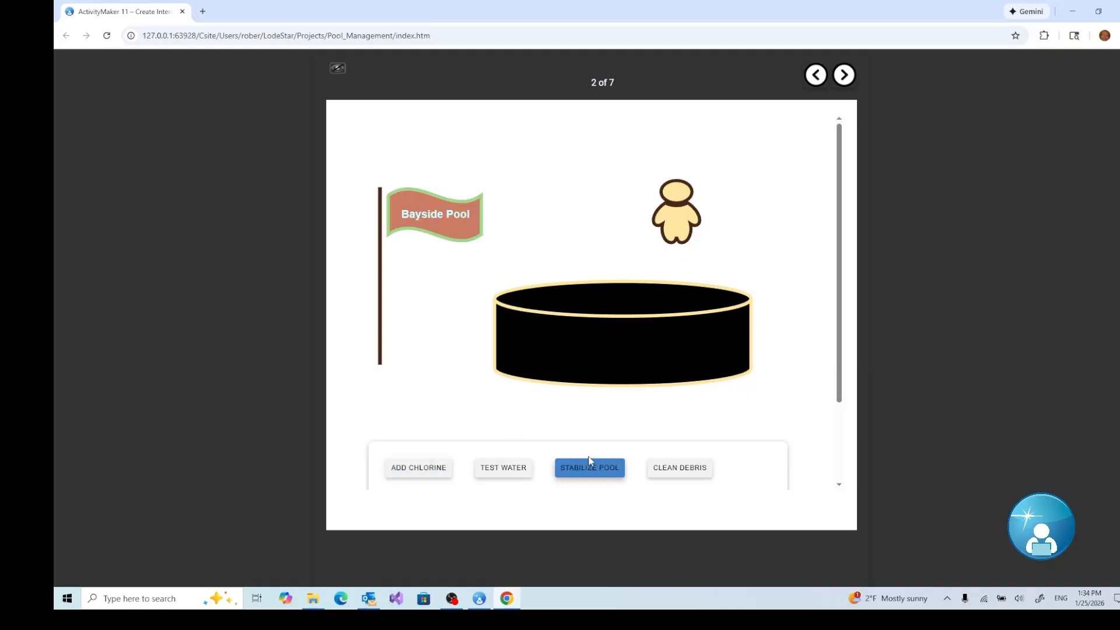
{"action": "scroll", "coordinate": [451, 482], "scroll_direction": "down", "scroll_amount": 2}
{"action": "scroll", "coordinate": [620, 385], "scroll_direction": "up", "scroll_amount": 1}
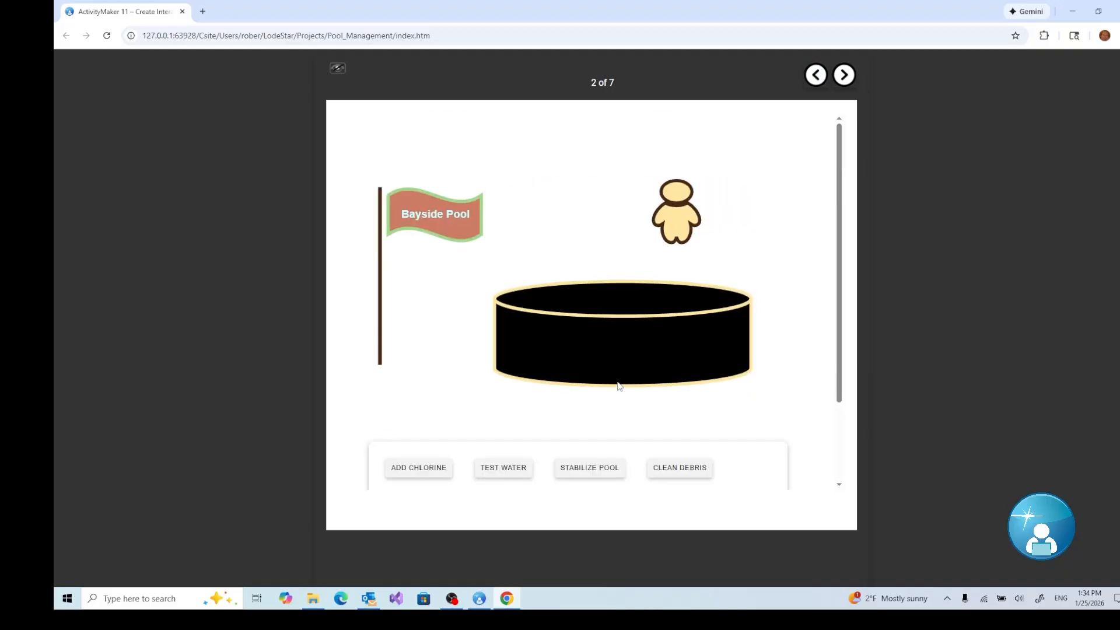
{"action": "scroll", "coordinate": [620, 385], "scroll_direction": "down", "scroll_amount": 1}
{"action": "left_click", "coordinate": [511, 366]}
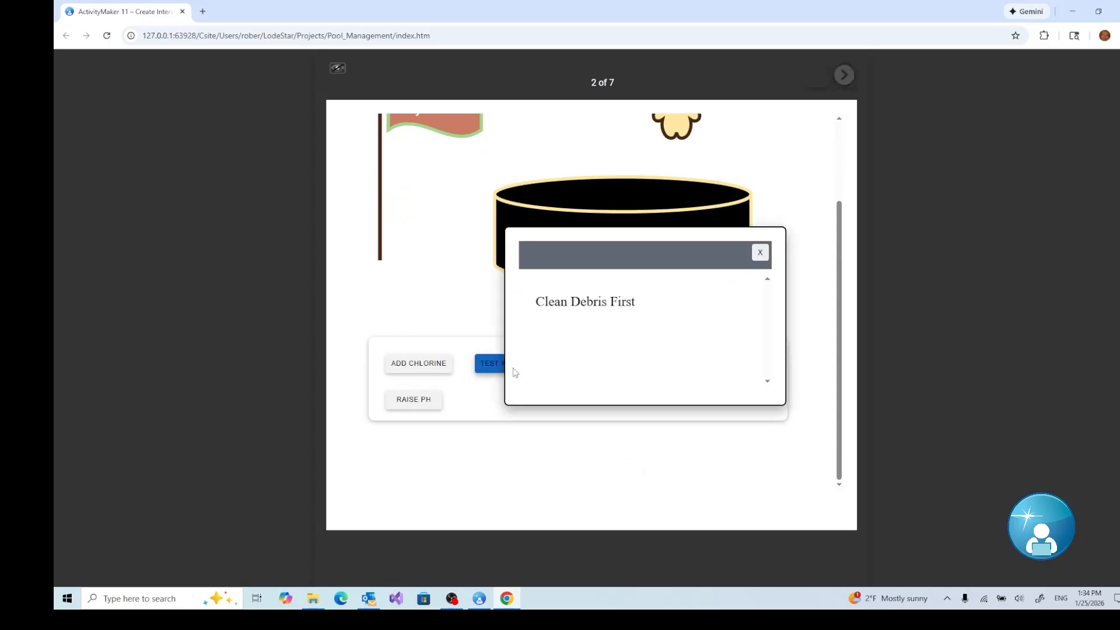
{"action": "left_click", "coordinate": [759, 252]}
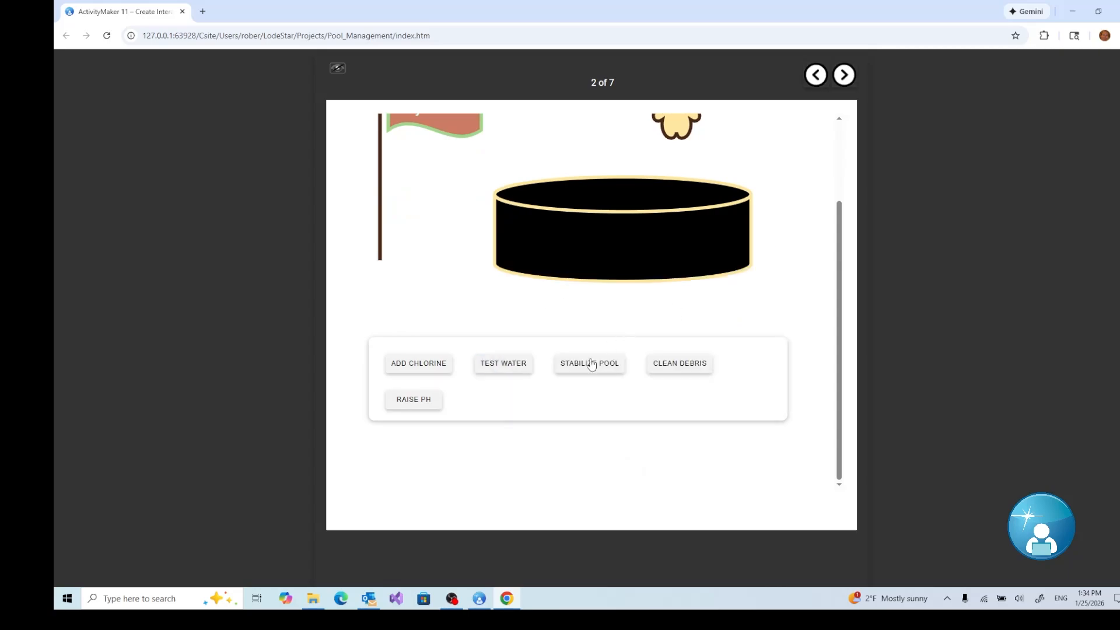
{"action": "left_click", "coordinate": [590, 363]}
{"action": "left_click", "coordinate": [759, 255]}
{"action": "left_click", "coordinate": [682, 368]}
{"action": "left_click", "coordinate": [760, 253]}
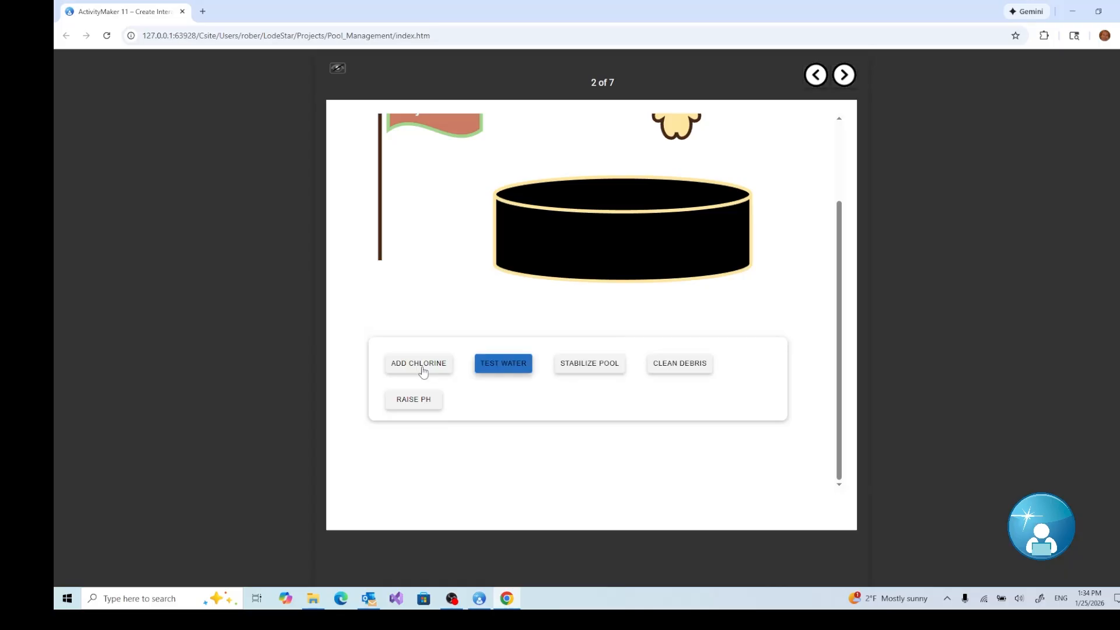
- Examine the pool scene and the shuffled buttons on page 3, and return to page 2
{"action": "scroll", "coordinate": [450, 404], "scroll_direction": "down", "scroll_amount": 2}
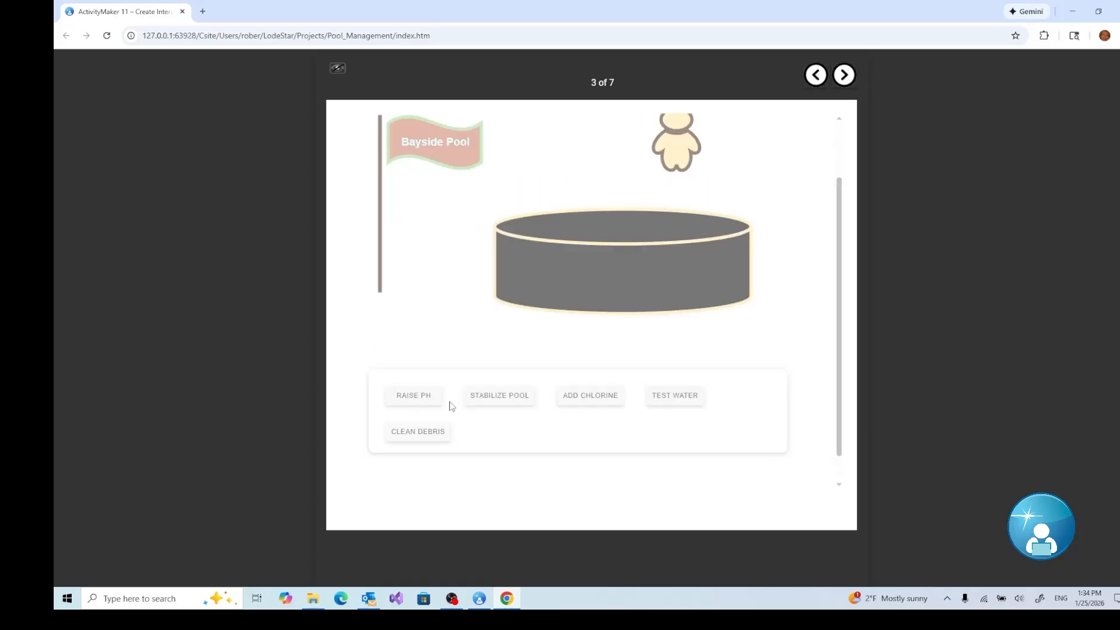
{"action": "scroll", "coordinate": [668, 381], "scroll_direction": "down", "scroll_amount": 1}
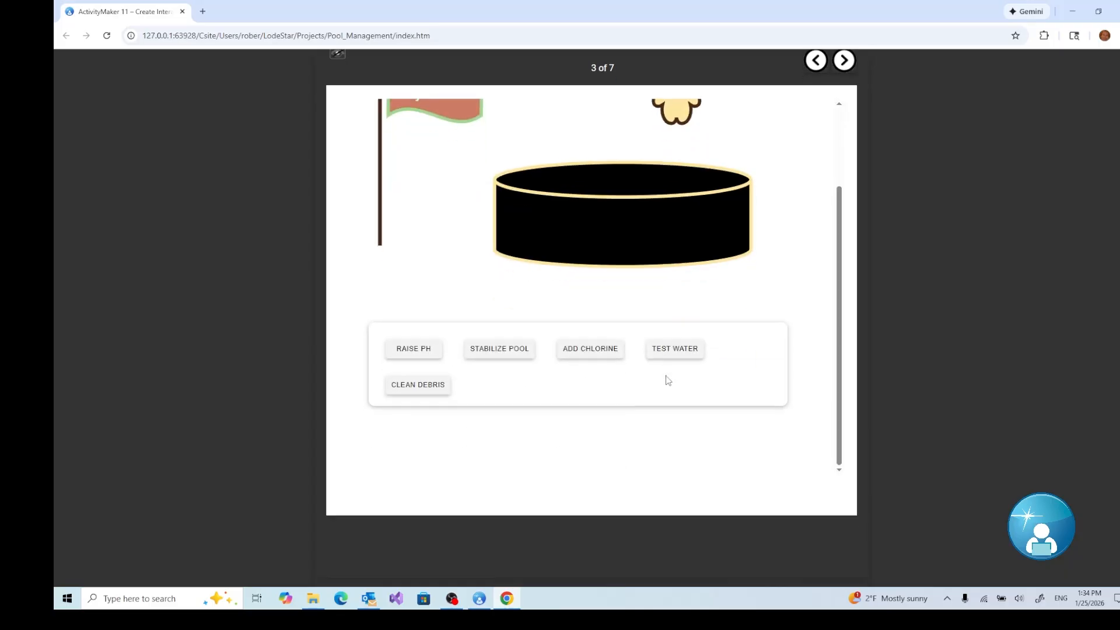
{"action": "scroll", "coordinate": [667, 382], "scroll_direction": "up", "scroll_amount": 2}
{"action": "scroll", "coordinate": [668, 382], "scroll_direction": "down", "scroll_amount": 1}
{"action": "scroll", "coordinate": [663, 382], "scroll_direction": "up", "scroll_amount": 1}
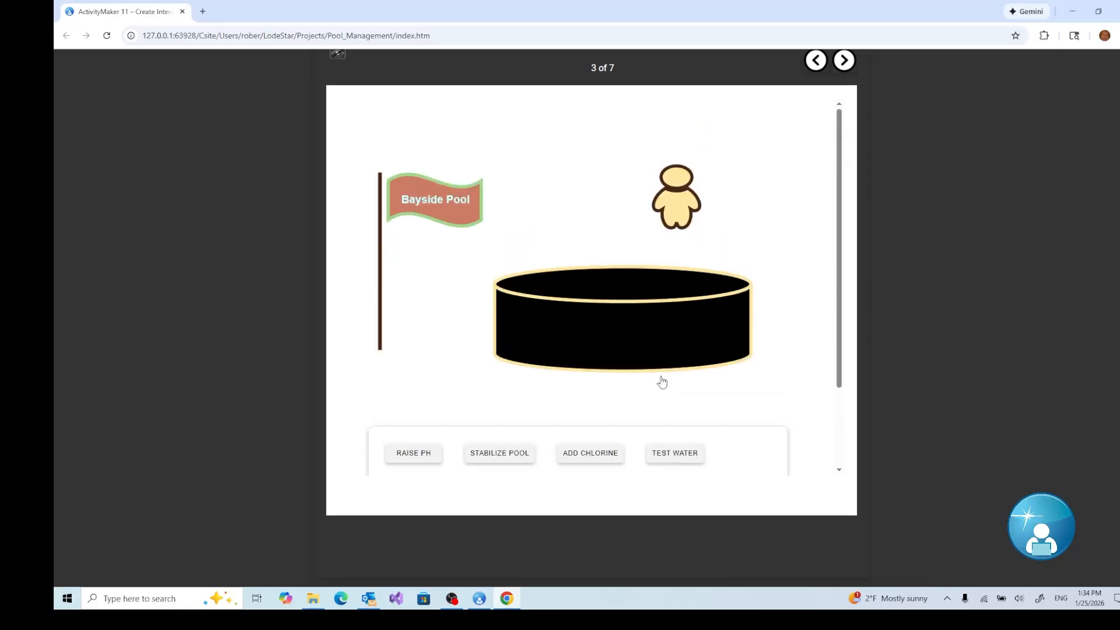
{"action": "scroll", "coordinate": [662, 383], "scroll_direction": "down", "scroll_amount": 2}
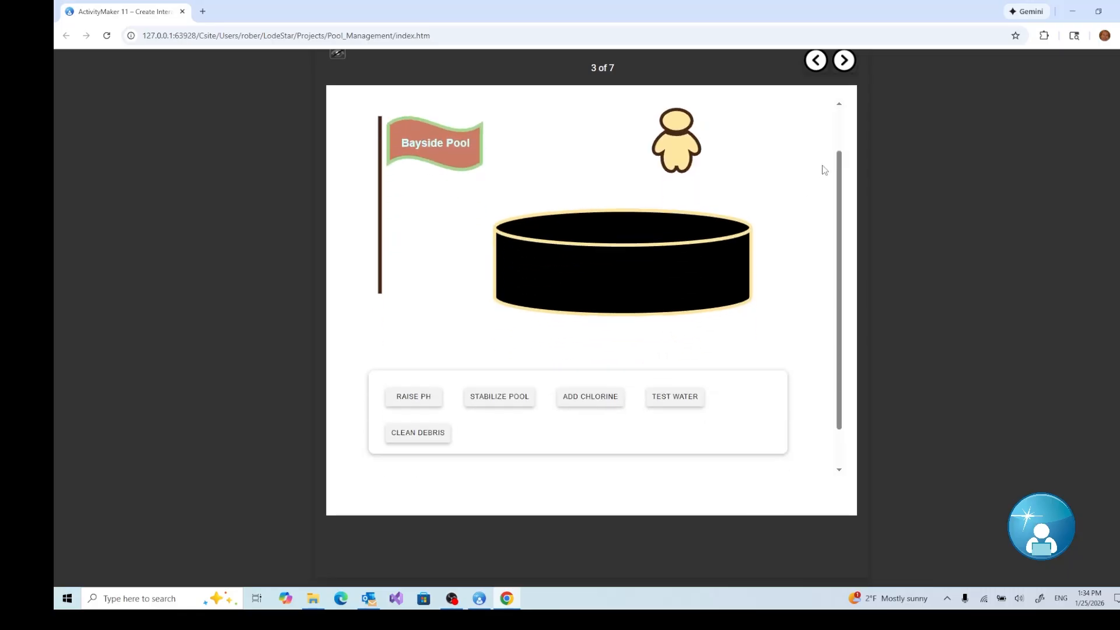
{"action": "left_click", "coordinate": [809, 64]}
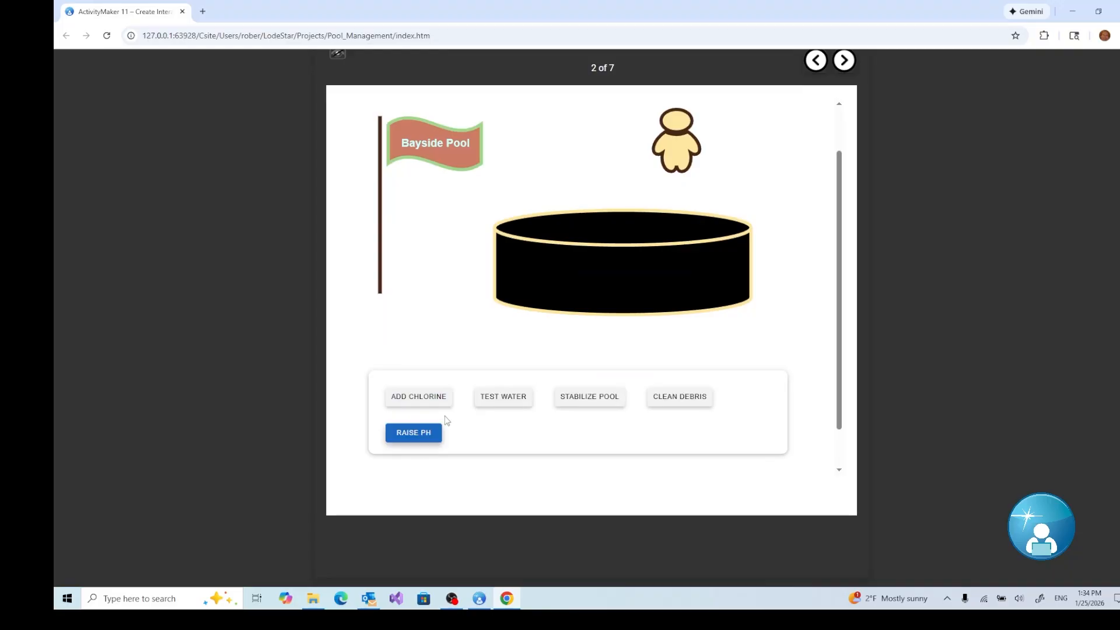
- Test the Clean Debris branch to page 3 and the Raise Ph button there, and close the browser preview
{"action": "left_click", "coordinate": [681, 405]}
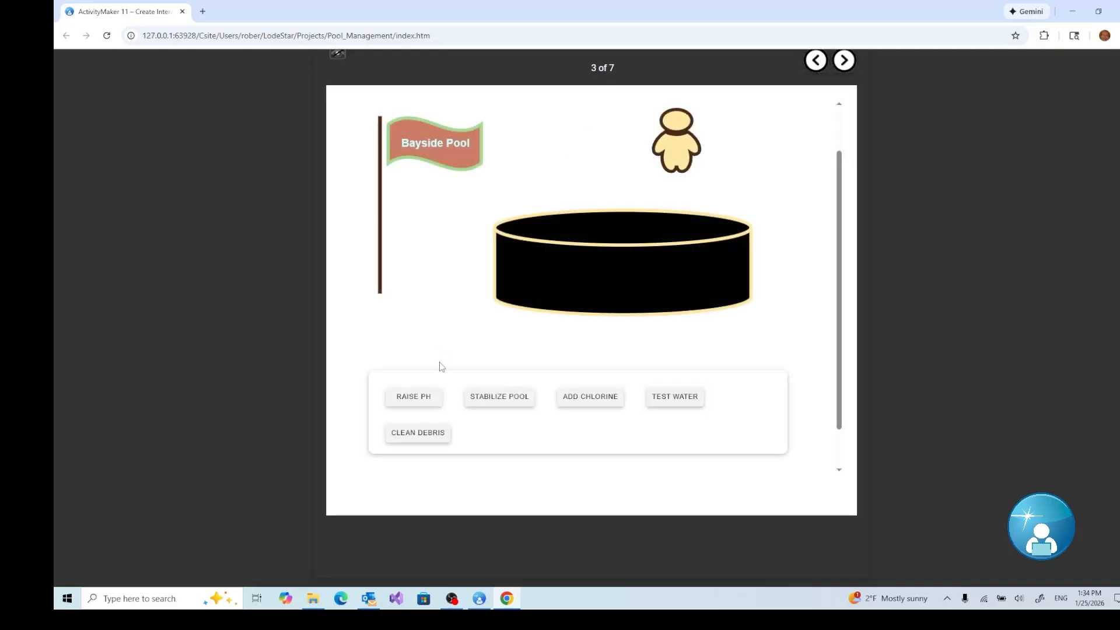
{"action": "left_click", "coordinate": [415, 400]}
{"action": "left_click", "coordinate": [423, 398]}
{"action": "left_click", "coordinate": [1115, 11]}
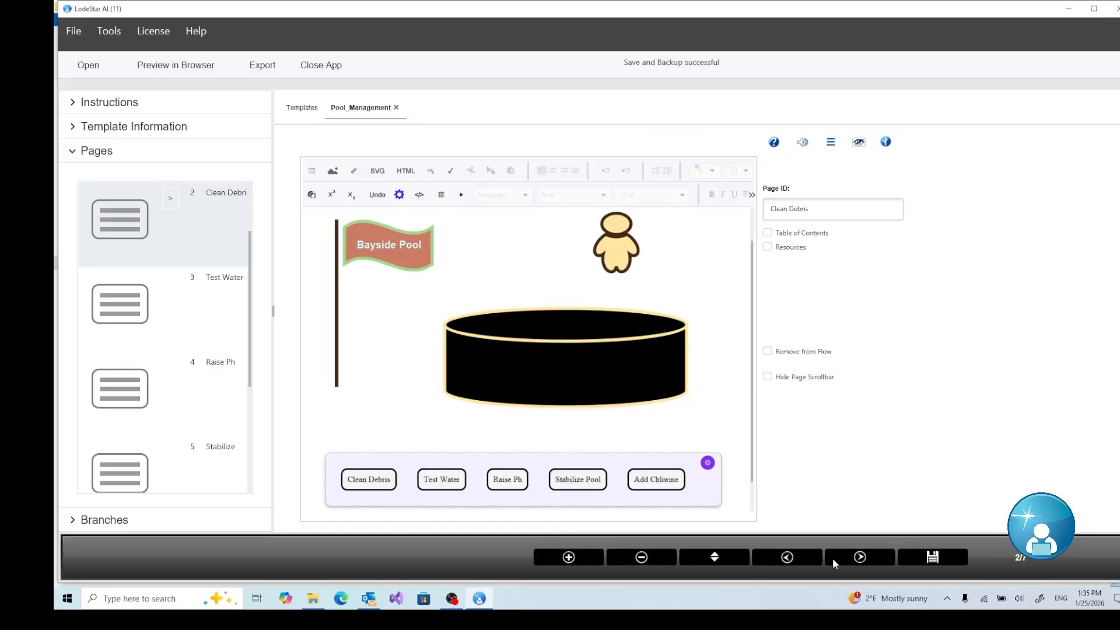
- Advance the project to page 3, Test Water, showing its pool scene and button row
{"action": "left_click", "coordinate": [854, 556]}
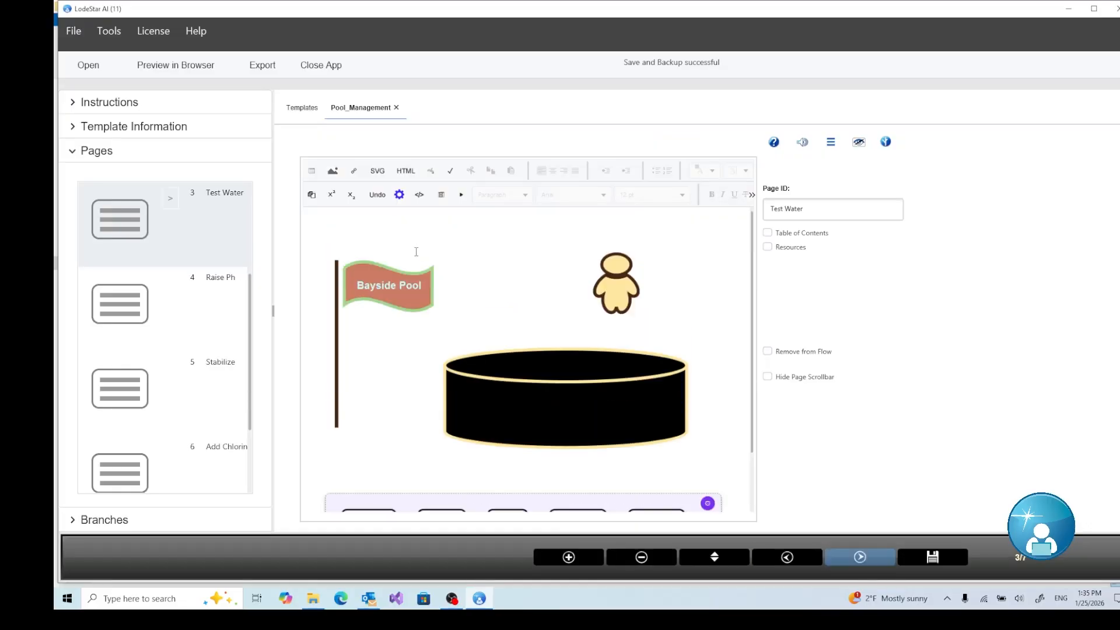
{"action": "scroll", "coordinate": [558, 366], "scroll_direction": "down", "scroll_amount": 1}
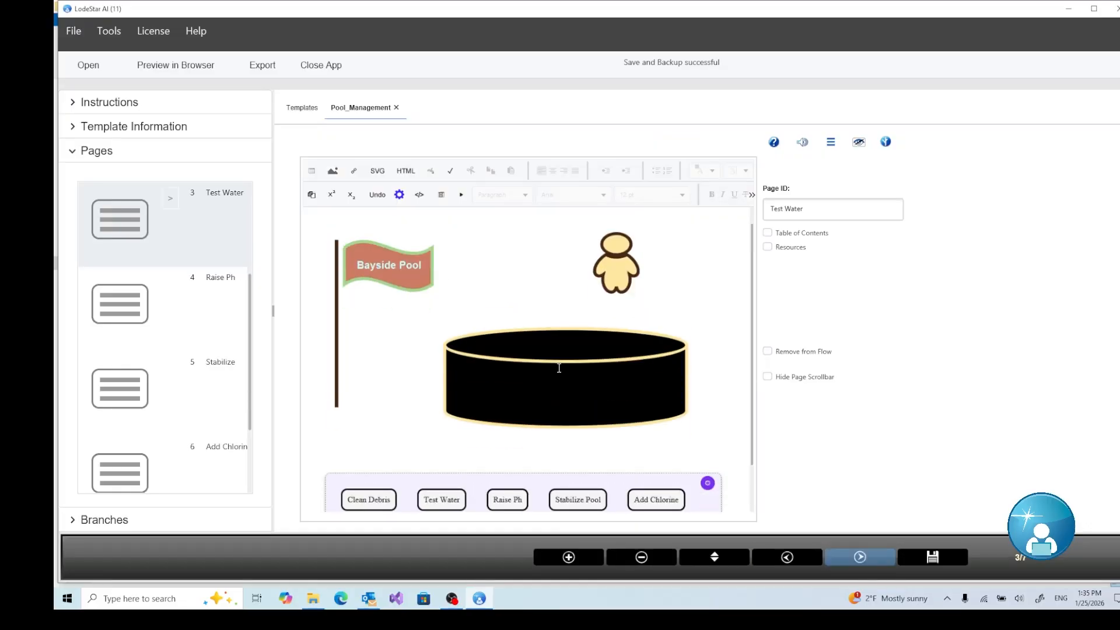
{"action": "scroll", "coordinate": [559, 368], "scroll_direction": "down", "scroll_amount": 1}
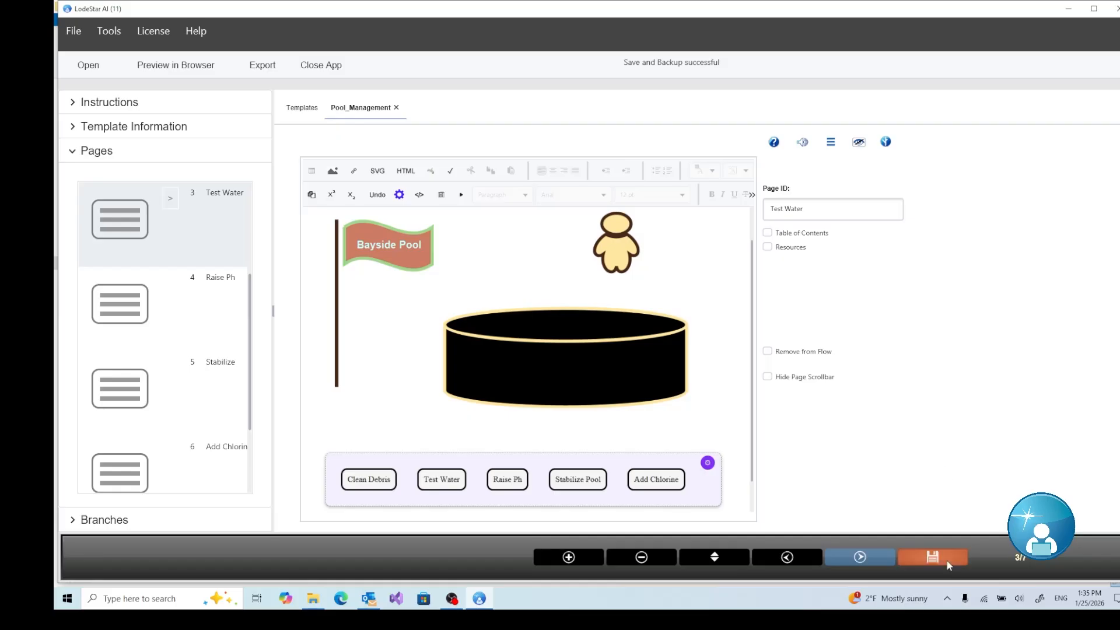
{"action": "double_click", "coordinate": [632, 367]}
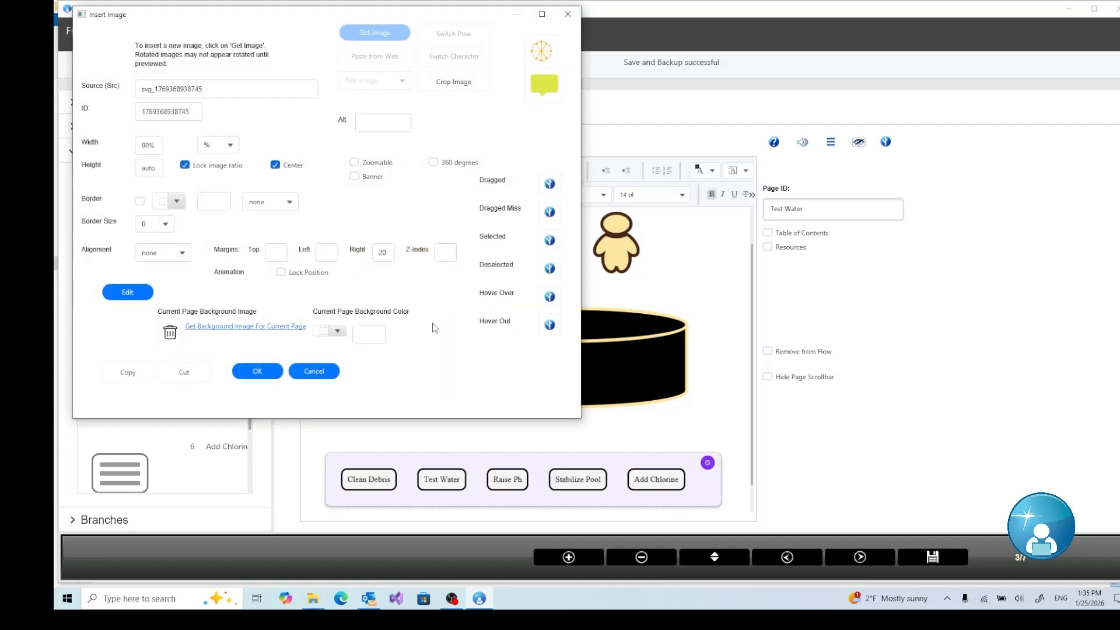
{"action": "left_click", "coordinate": [132, 295]}
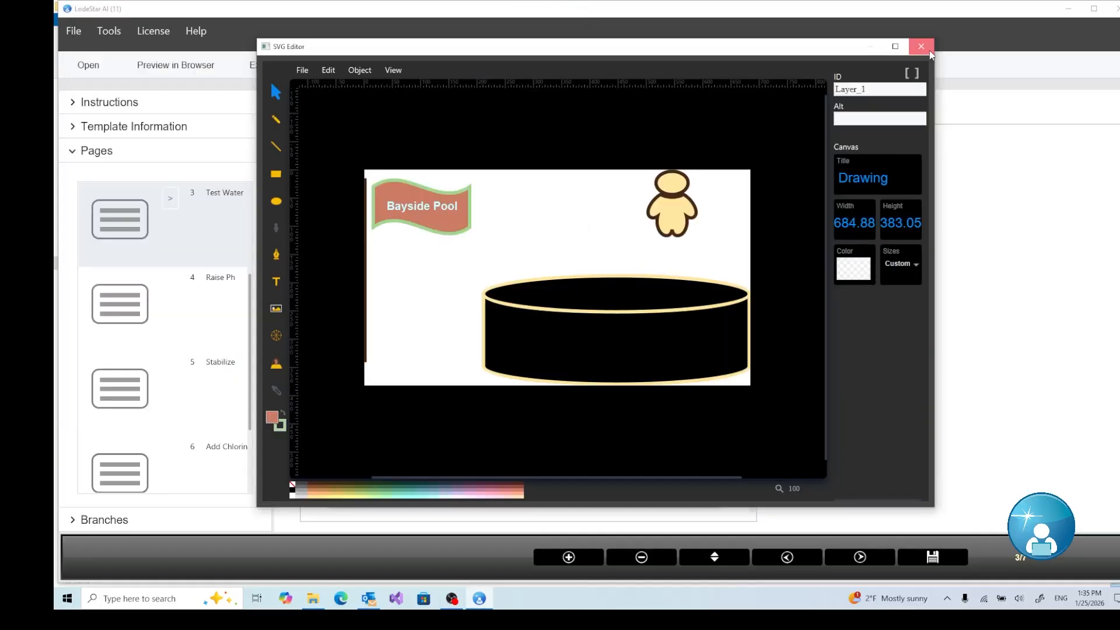
{"action": "left_click", "coordinate": [921, 46]}
{"action": "left_click", "coordinate": [609, 244]}
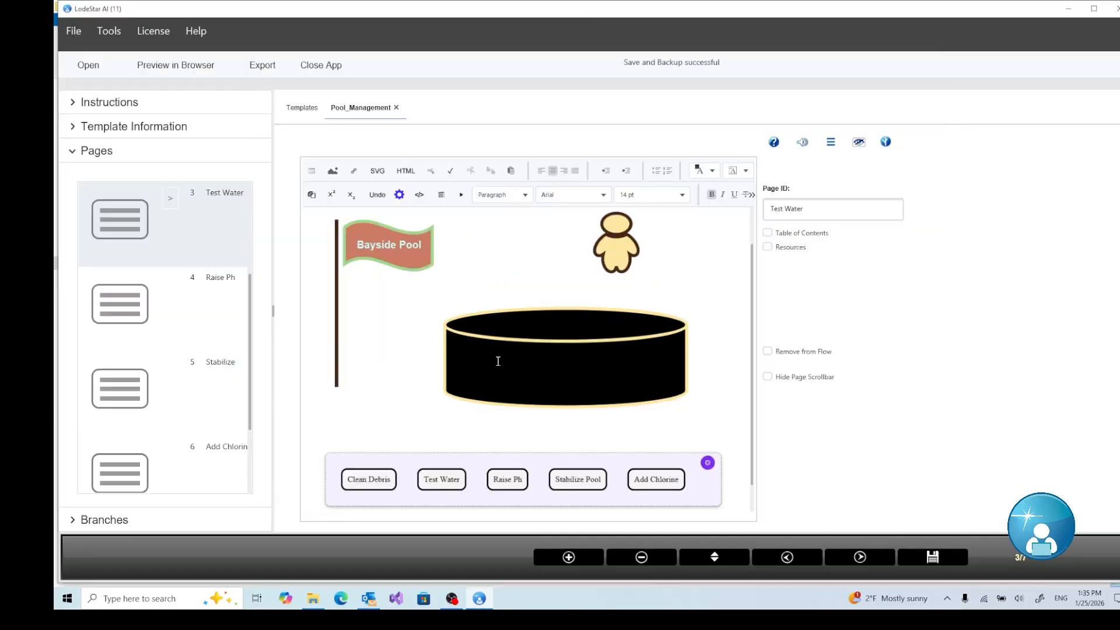
- Edit page 3's pool drawing in the SVG Editor, reduce the pool shape's opacity to 59, and save the drawing
{"action": "double_click", "coordinate": [521, 338]}
{"action": "left_click", "coordinate": [185, 289]}
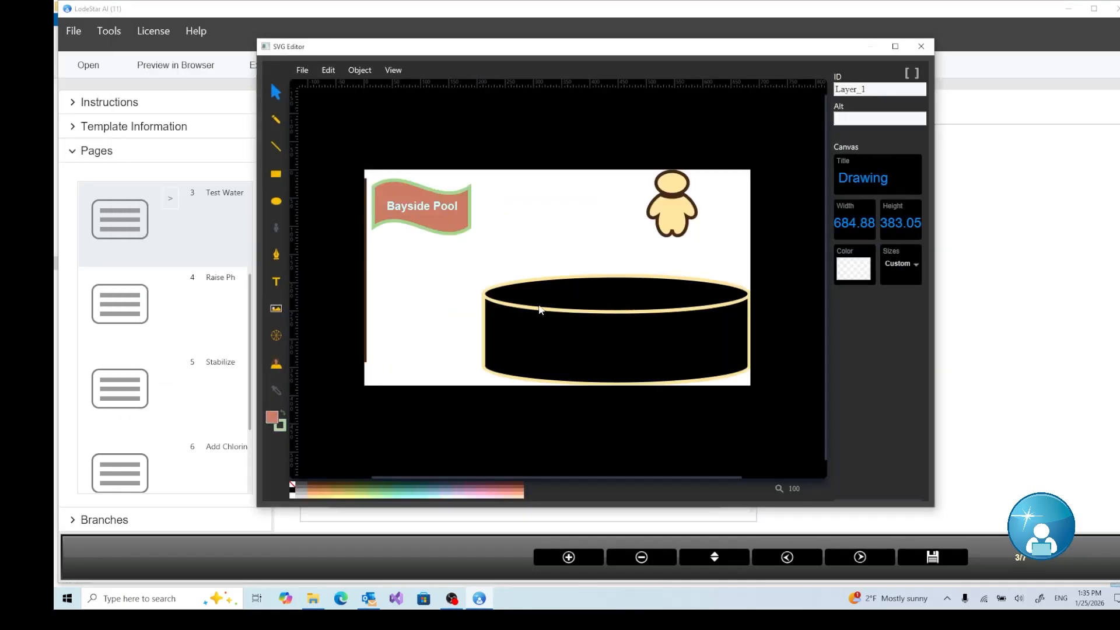
{"action": "left_click", "coordinate": [537, 328]}
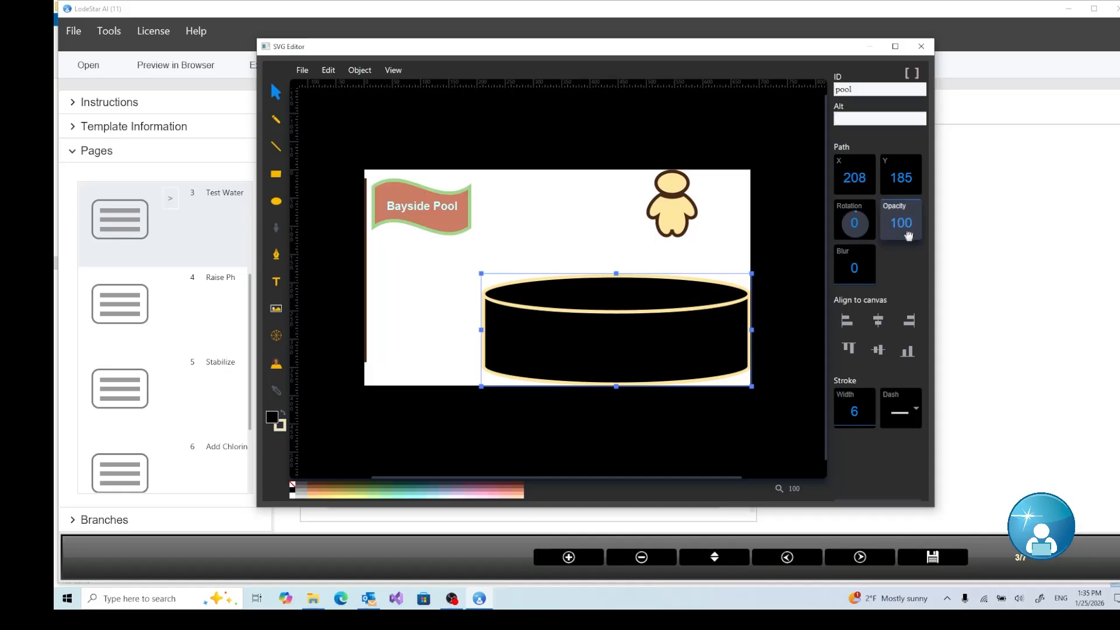
{"action": "left_click_drag", "start_coordinate": [909, 236], "coordinate": [911, 248]}
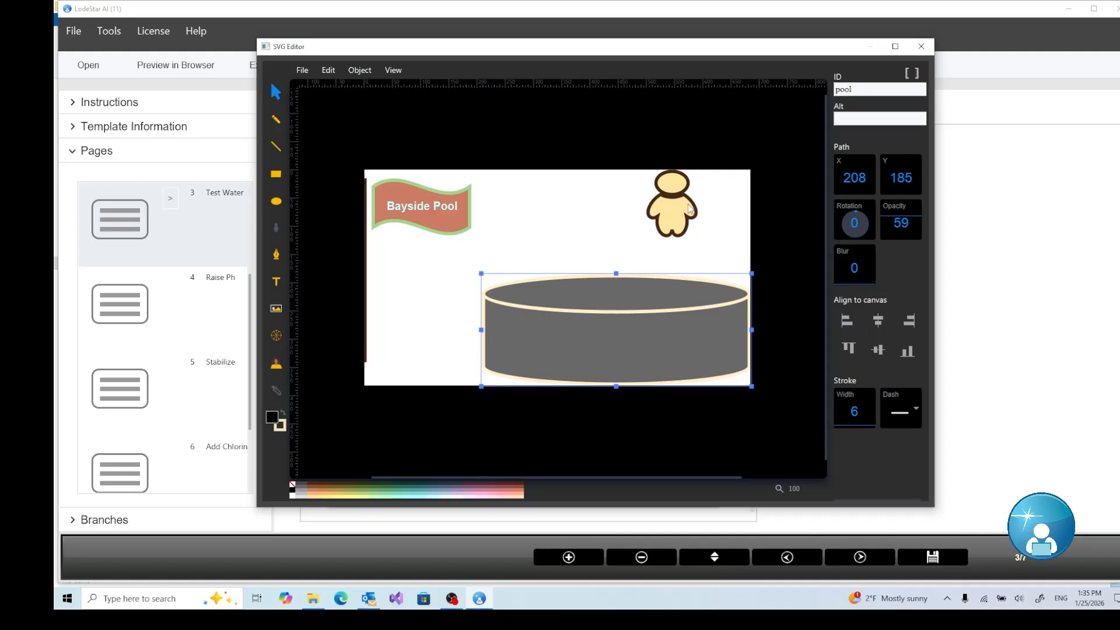
{"action": "left_click", "coordinate": [921, 46]}
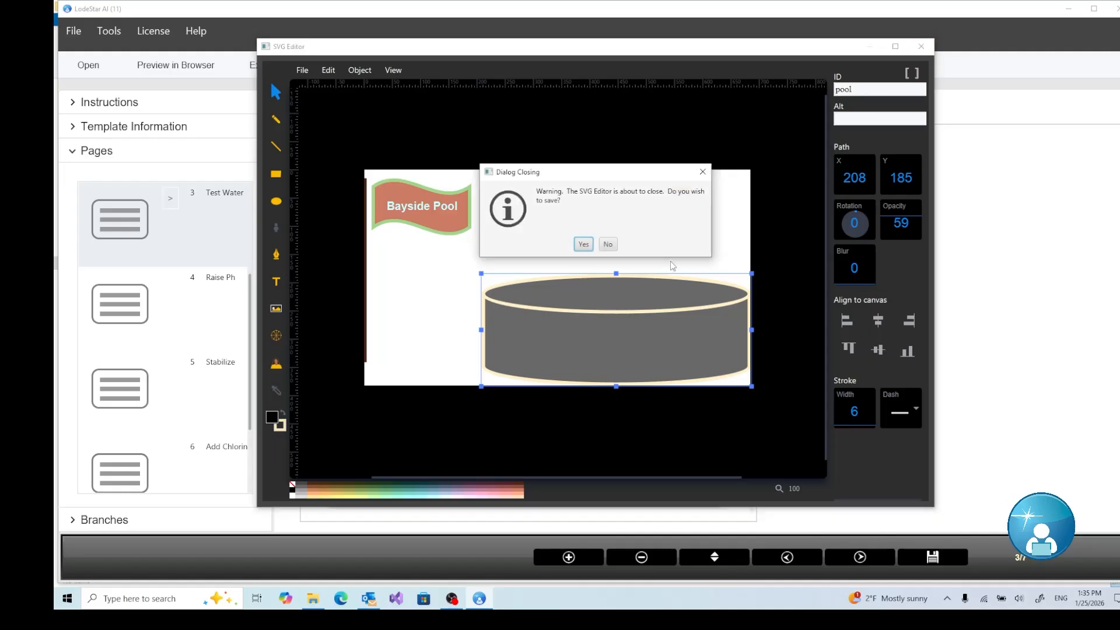
{"action": "left_click", "coordinate": [584, 243]}
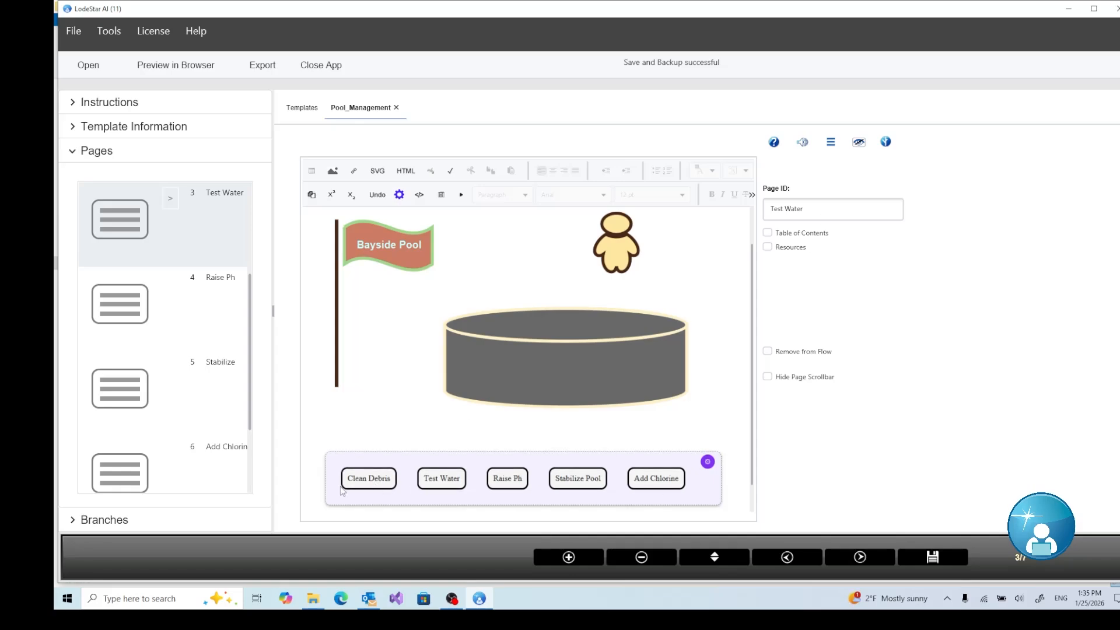
- Give page 3's Clean Debris button an Execute Command(s) selected action with the 18 pt feedback "You have already cleaned debris" and save it
{"action": "double_click", "coordinate": [377, 484]}
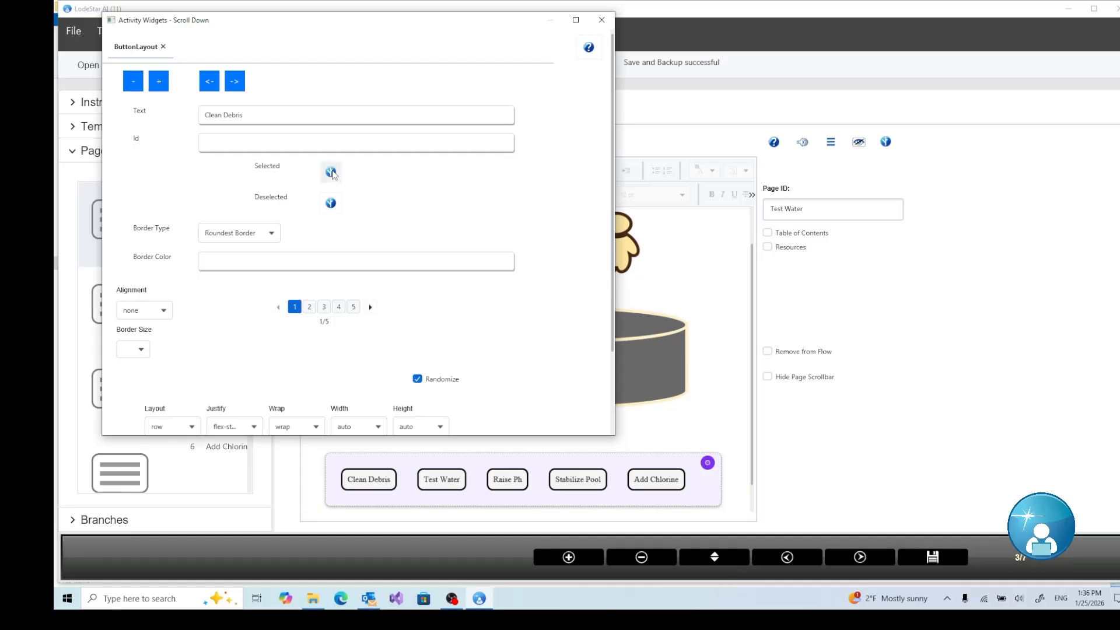
{"action": "left_click", "coordinate": [331, 173]}
{"action": "left_click", "coordinate": [390, 87]}
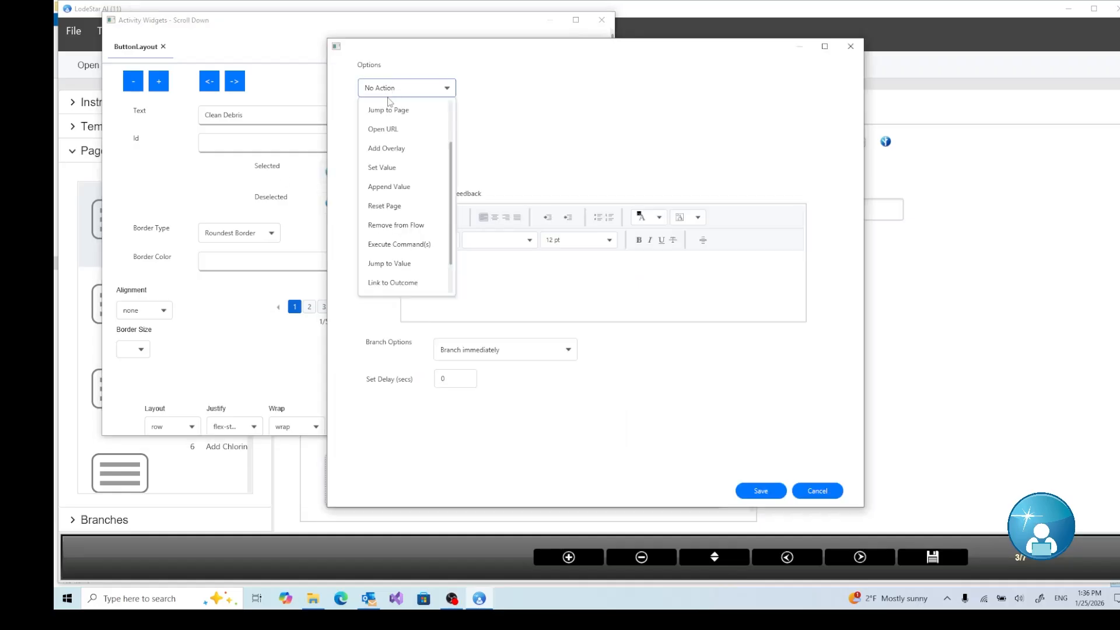
{"action": "left_click", "coordinate": [383, 245]}
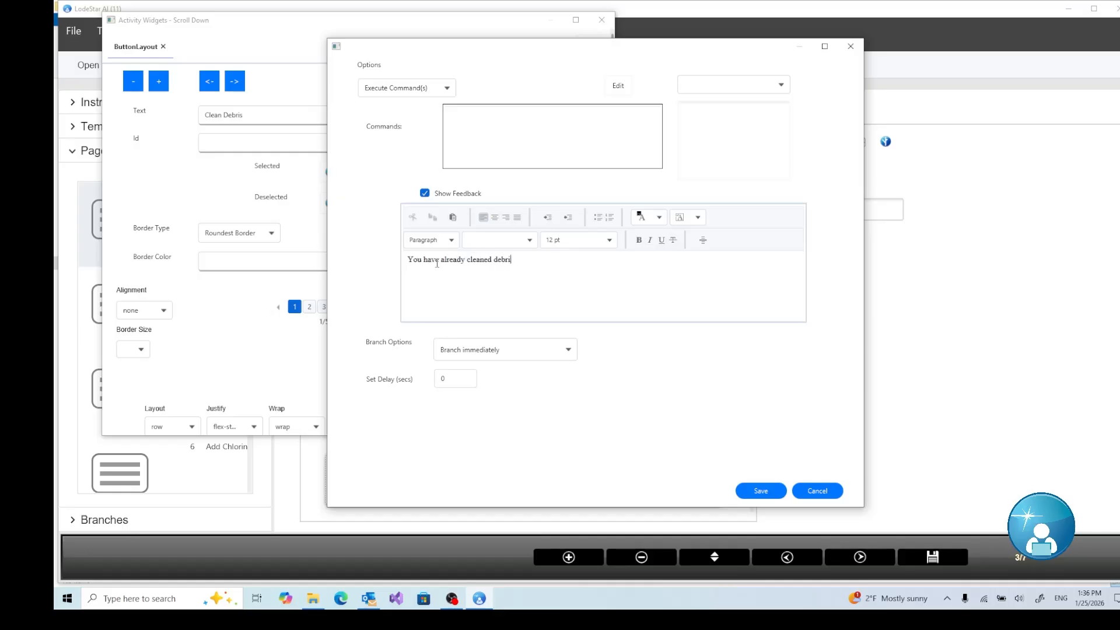
{"action": "key", "text": "ctrl+a"}
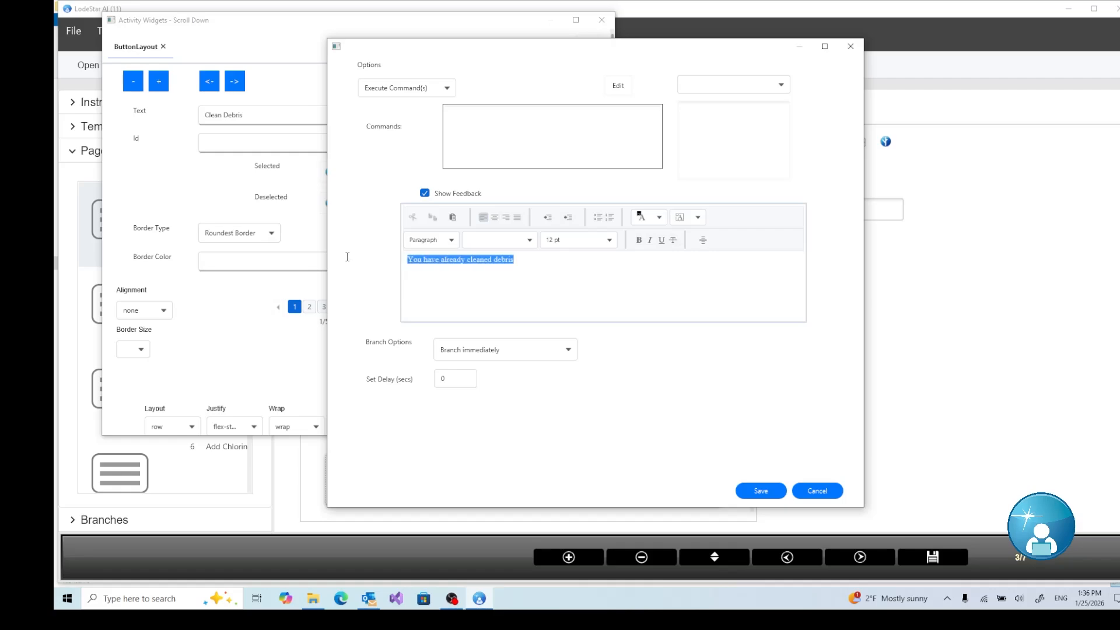
{"action": "left_click", "coordinate": [578, 240]}
{"action": "left_click", "coordinate": [563, 340]}
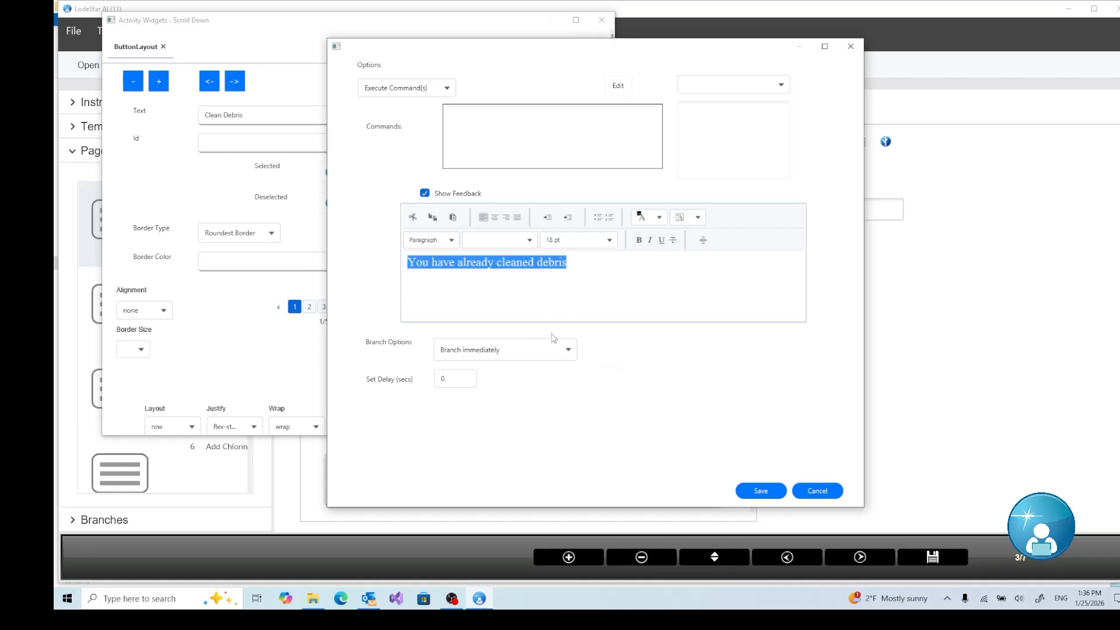
{"action": "left_click", "coordinate": [523, 305]}
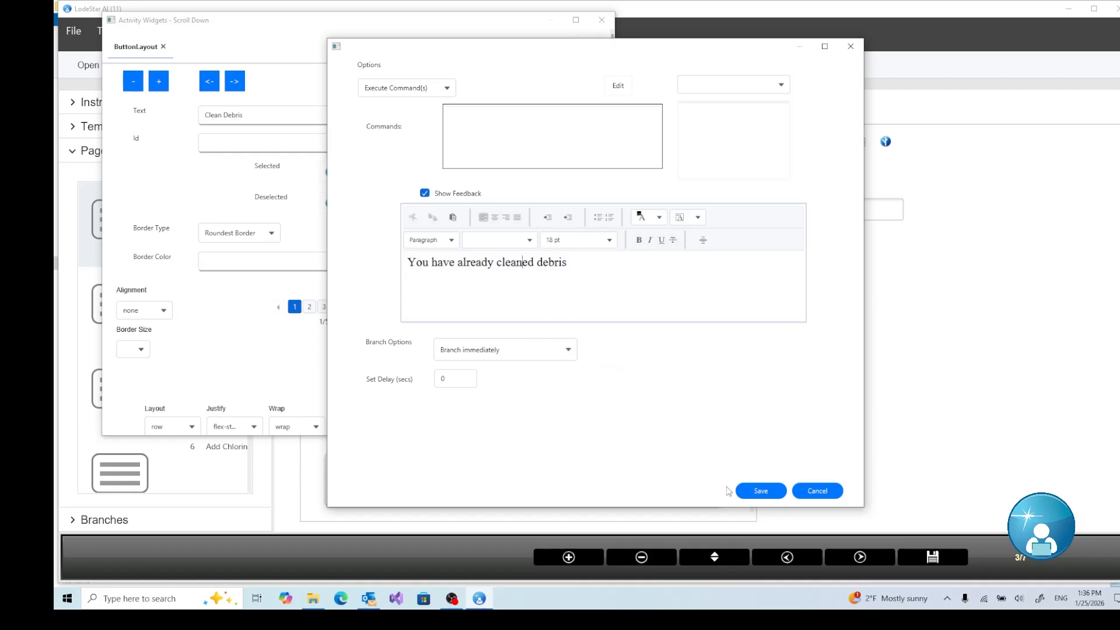
{"action": "left_click", "coordinate": [760, 490]}
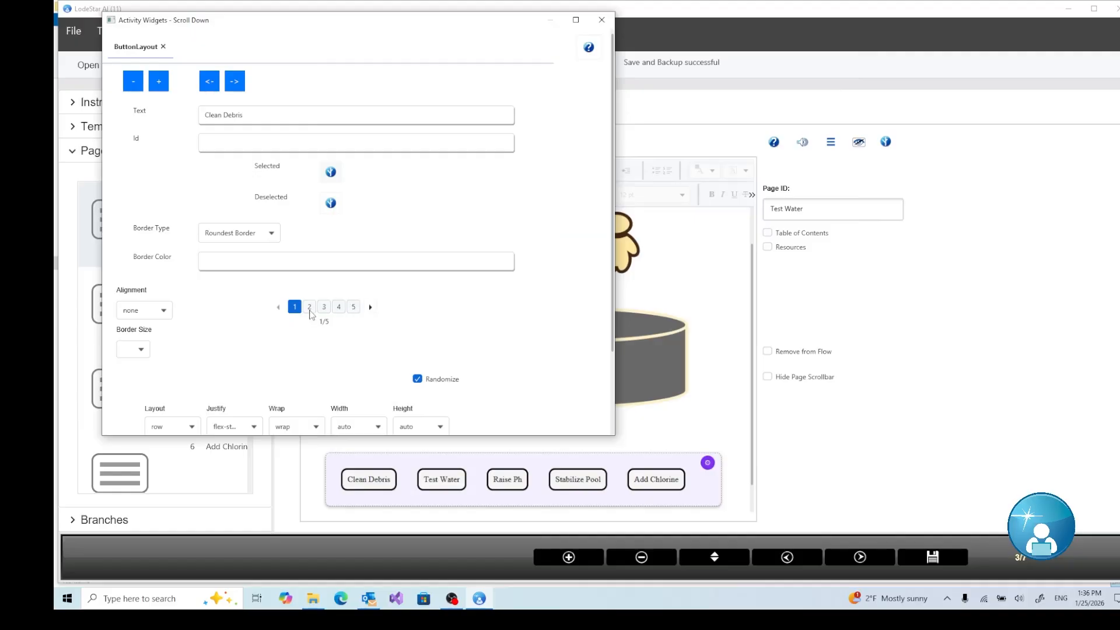
- Set the selected action of page 3's Test Water button to Jump to Page with Stabilize as the target page
{"action": "left_click", "coordinate": [309, 309]}
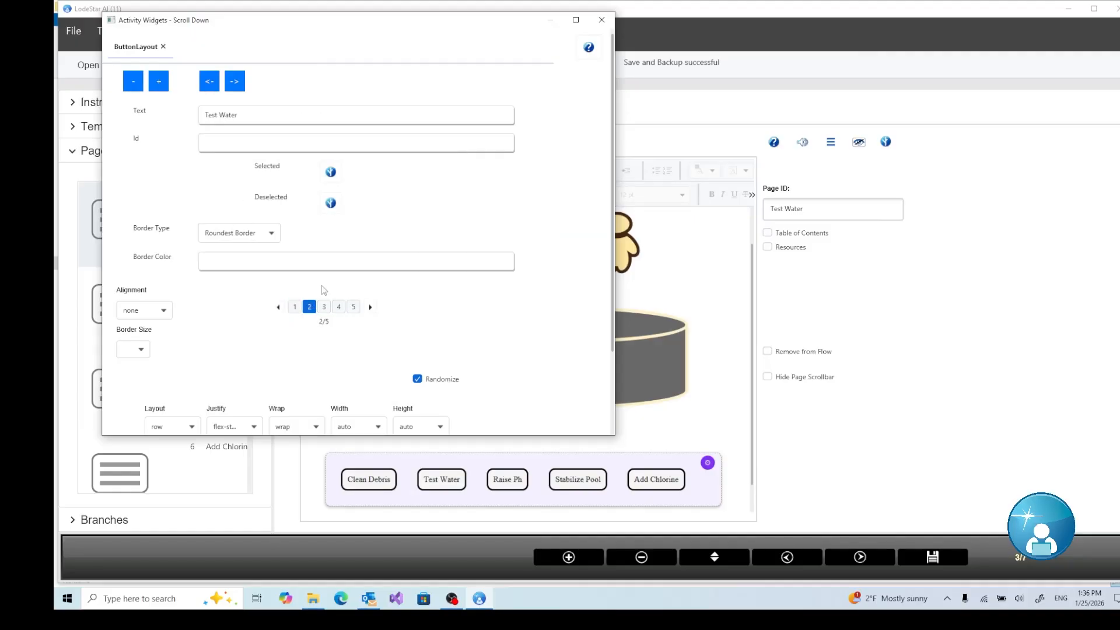
{"action": "left_click", "coordinate": [330, 173]}
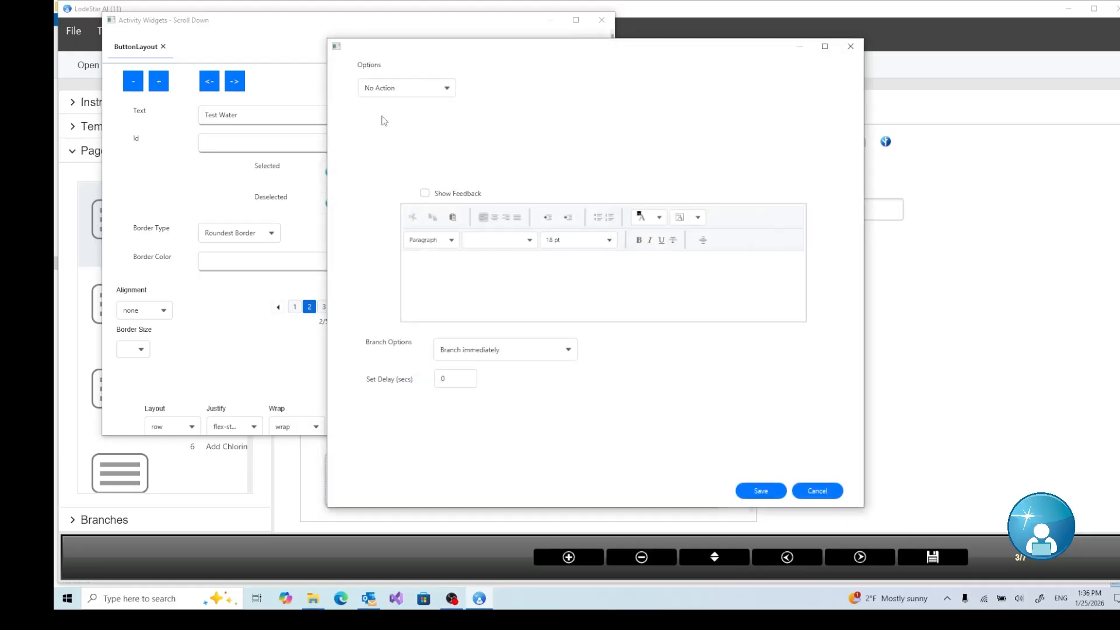
{"action": "left_click", "coordinate": [399, 89]}
{"action": "left_click", "coordinate": [396, 245]}
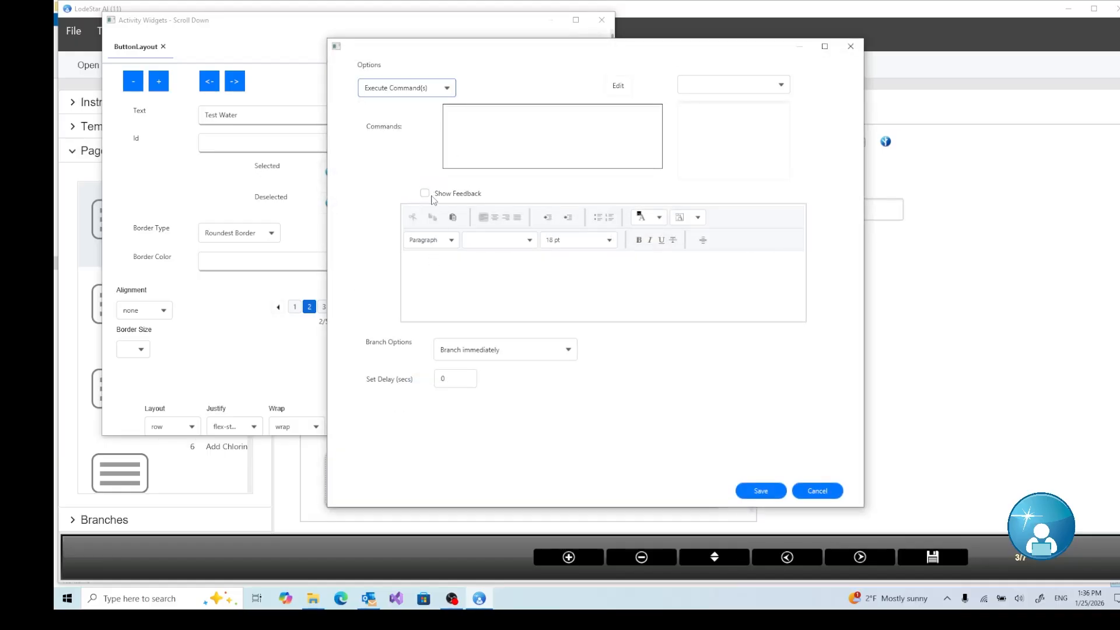
{"action": "left_click", "coordinate": [394, 95]}
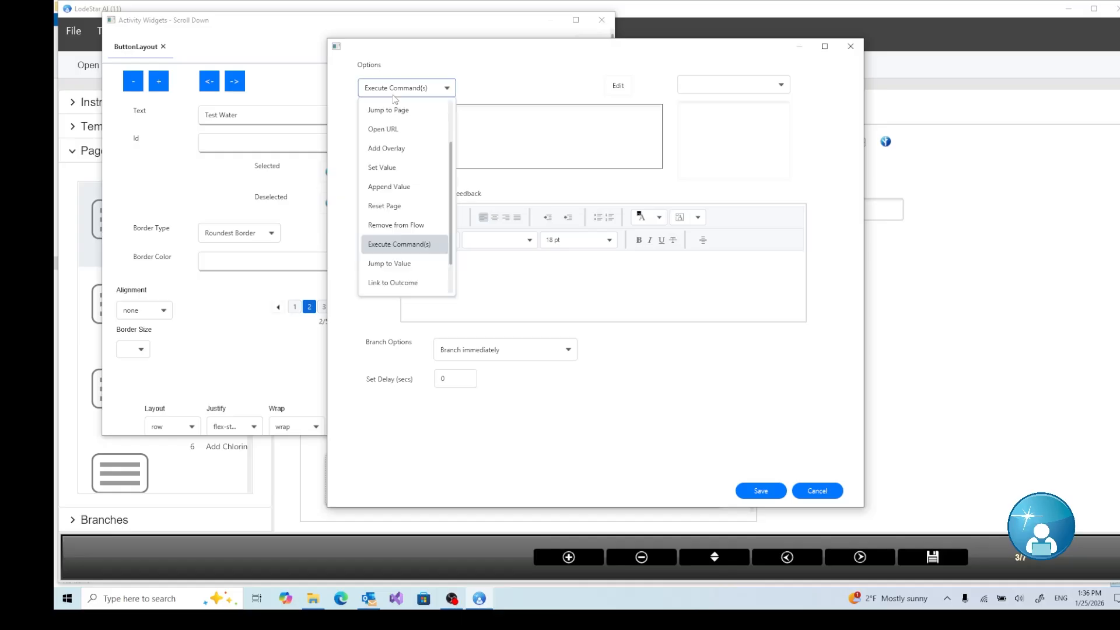
{"action": "scroll", "coordinate": [400, 152], "scroll_direction": "up", "scroll_amount": 1}
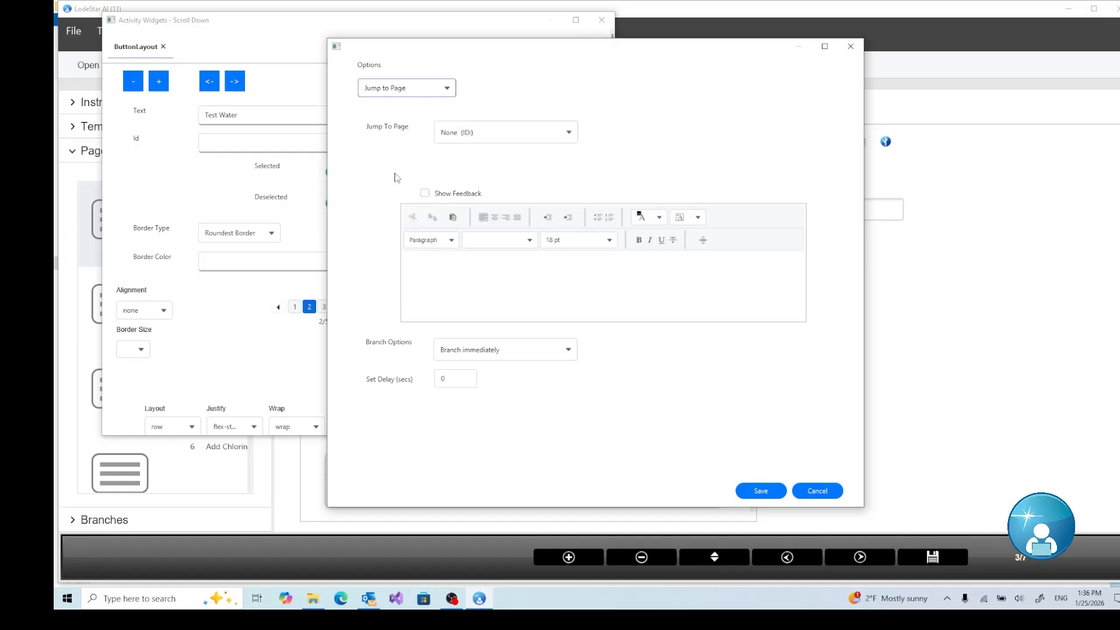
{"action": "left_click", "coordinate": [461, 139]}
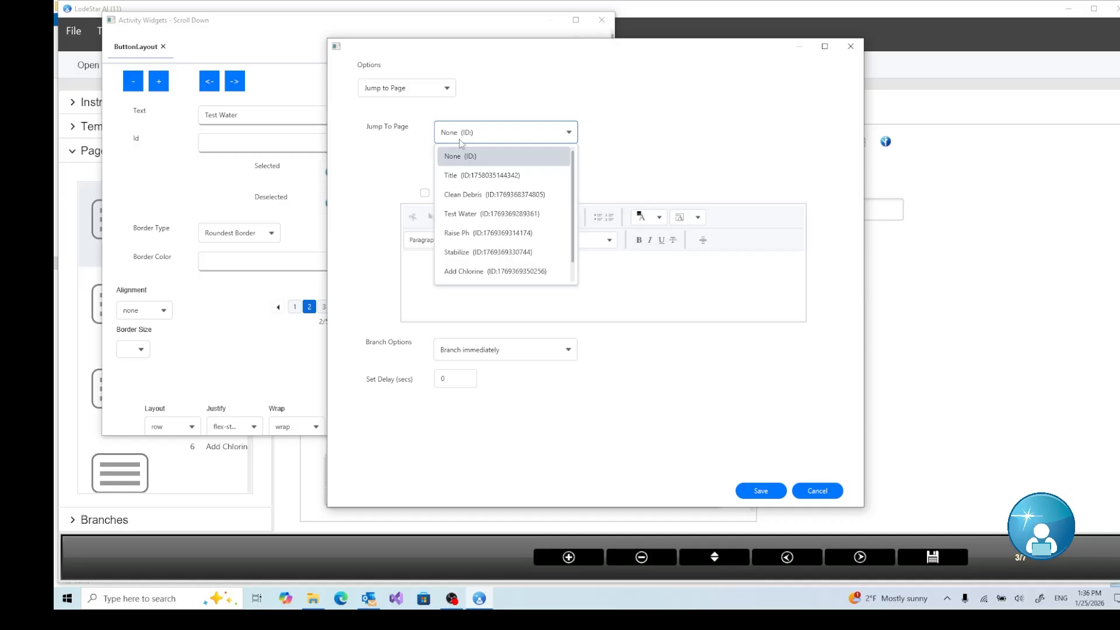
{"action": "left_click", "coordinate": [464, 232]}
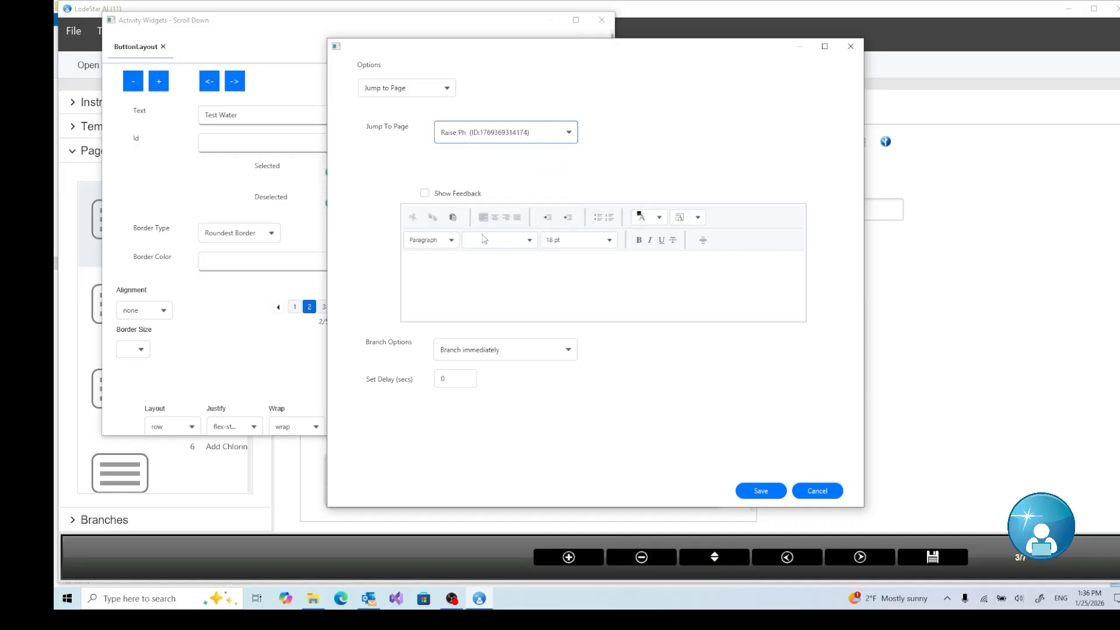
{"action": "left_click", "coordinate": [488, 142]}
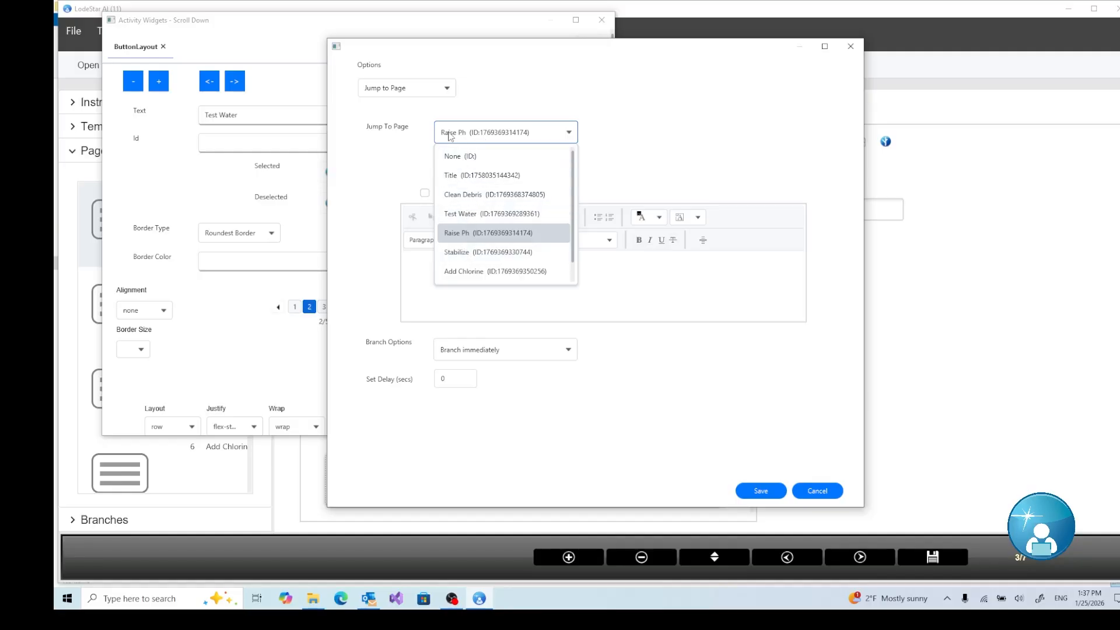
{"action": "left_click", "coordinate": [463, 252]}
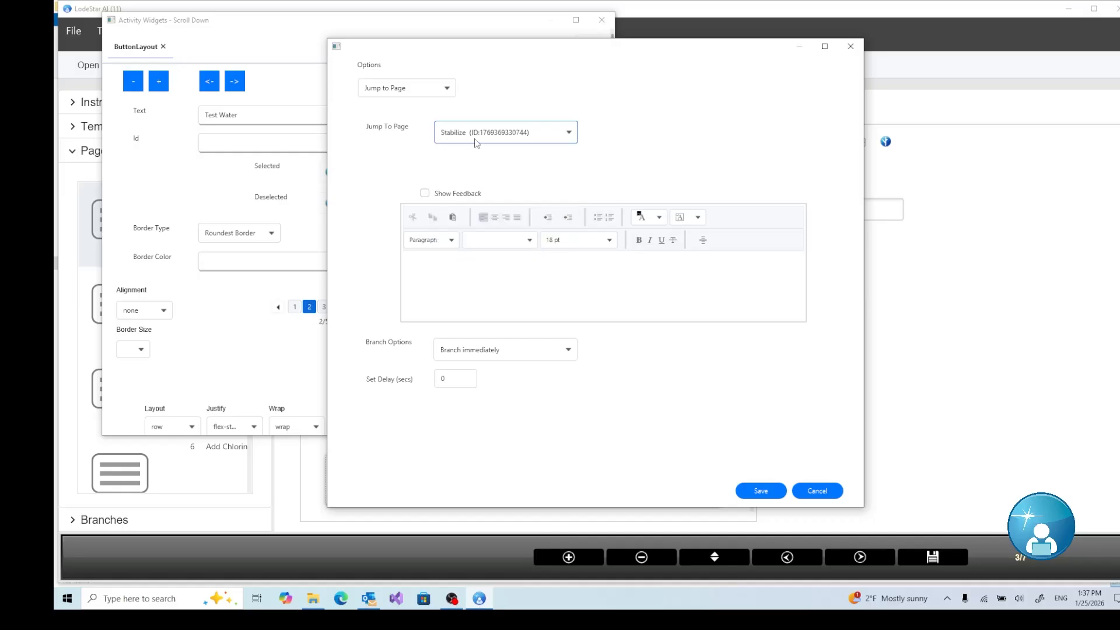
- Turn on feedback for the Test Water button's jump and set its delay to 3 seconds
{"action": "left_click", "coordinate": [446, 262]}
{"action": "left_click", "coordinate": [426, 195]}
{"action": "left_click", "coordinate": [437, 382]}
{"action": "type", "text": "3"}
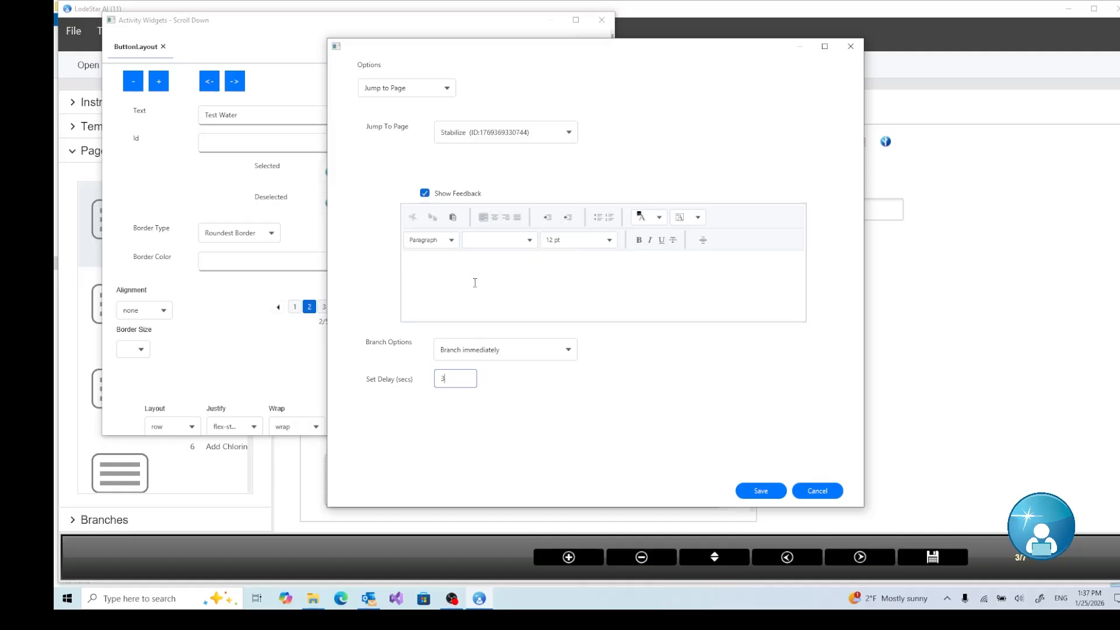
- Write the Test Water feedback as two lines, "Ph Level is 7.5 -- good" and "Cyanuric Acid is 20 PPM - low", and save the action
{"action": "left_click", "coordinate": [471, 277]}
{"action": "type", "text": "Ph Levbel"}
{"action": "key", "text": "BackSpace"}
{"action": "key", "text": "BackSpace"}
{"action": "type", "text": "el is 7.5 -- ghoo"}
{"action": "key", "text": "BackSpace"}
{"action": "key", "text": "BackSpace"}
{"action": "key", "text": "BackSpace"}
{"action": "type", "text": "ood"}
{"action": "type", "text": "C"}
{"action": "type", "text": "yanuri"}
{"action": "type", "text": "c "}
{"action": "type", "text": "Acid "}
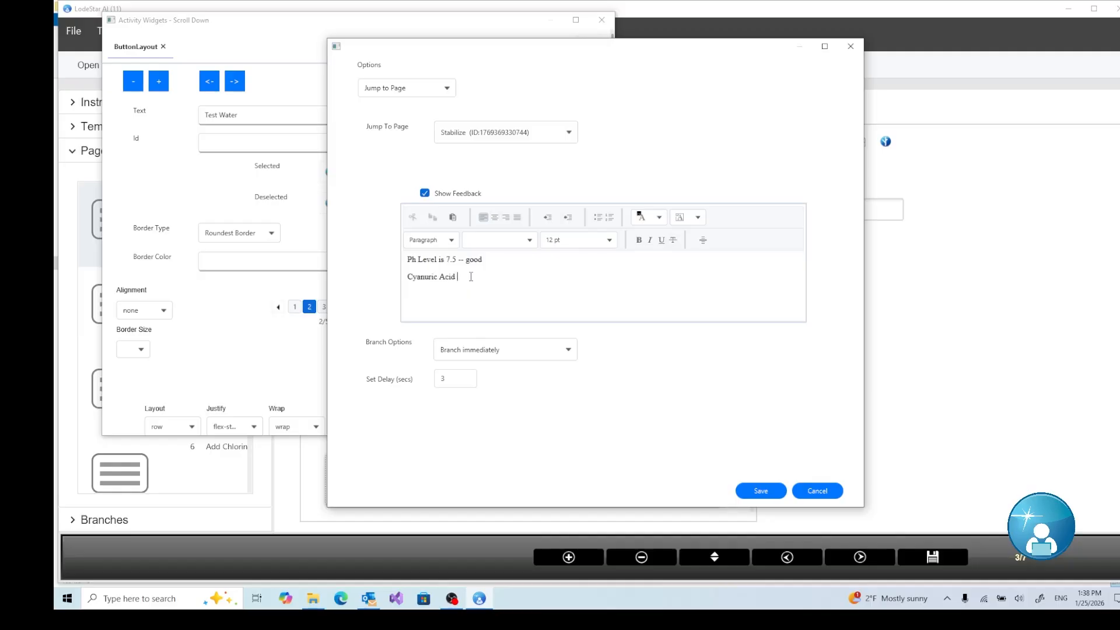
{"action": "type", "text": "is 20 PPM - low"}
{"action": "left_click", "coordinate": [763, 493]}
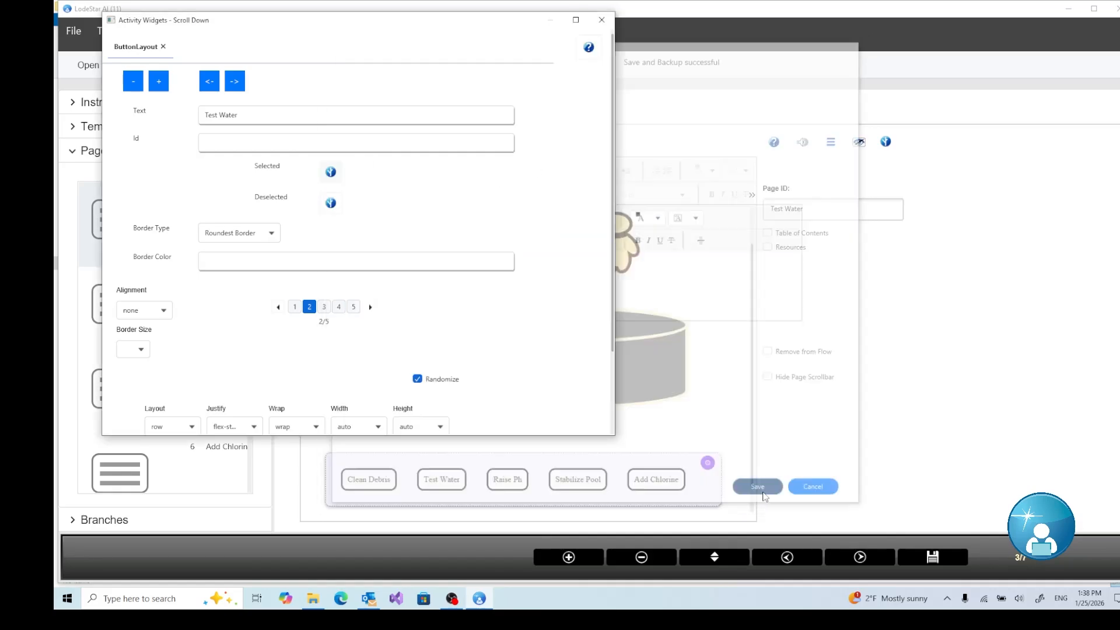
- Set the selected action of page 3's Raise Ph button to Execute Command(s)
{"action": "left_click", "coordinate": [325, 308]}
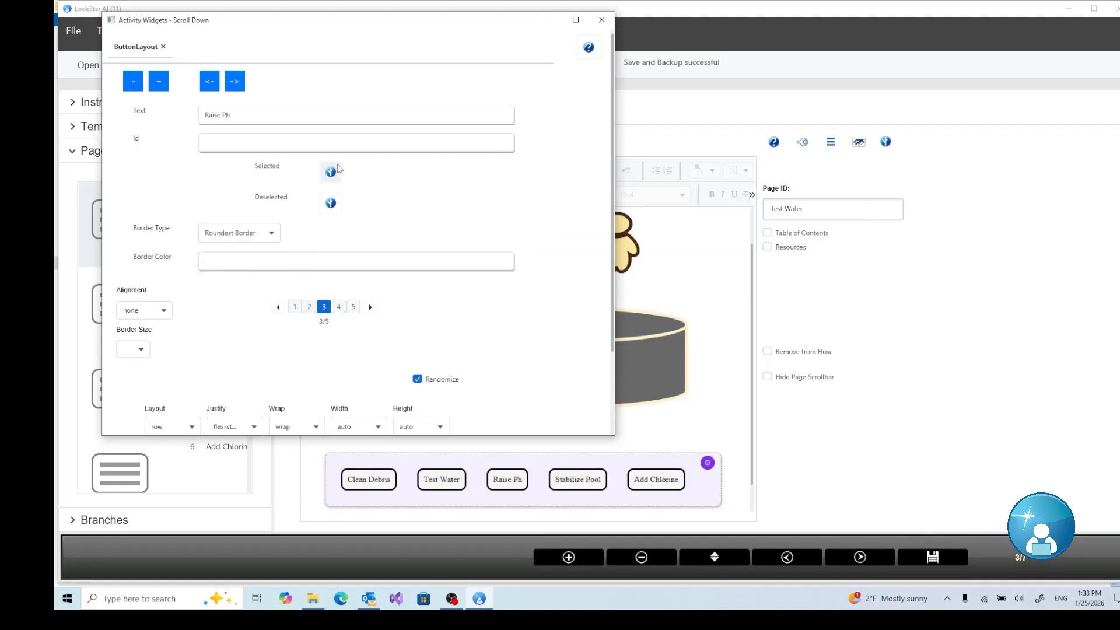
{"action": "left_click", "coordinate": [331, 174]}
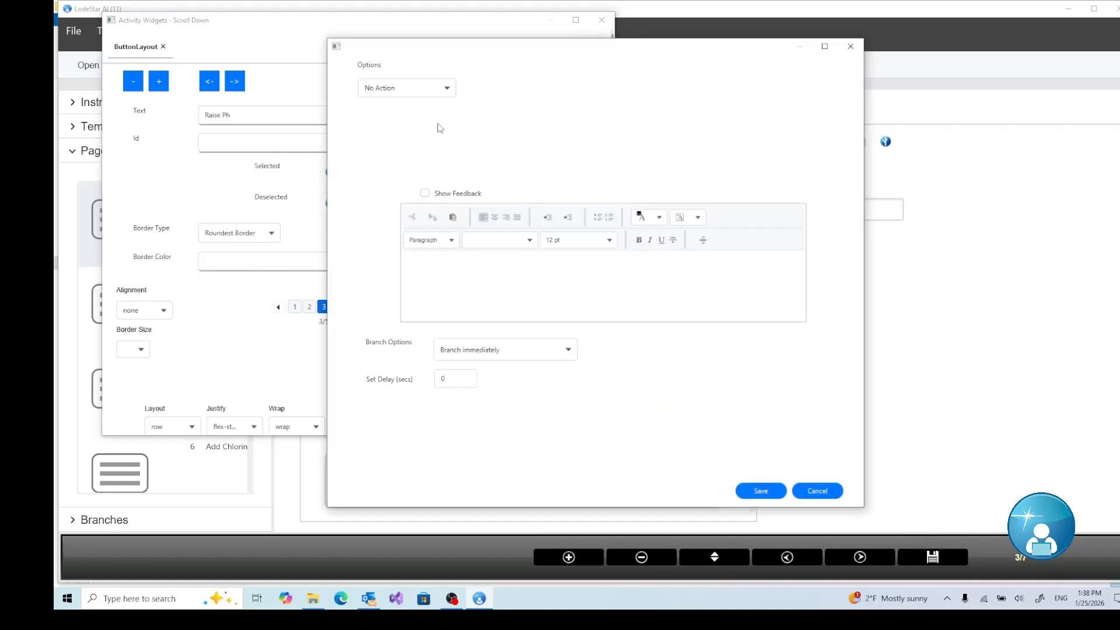
{"action": "left_click", "coordinate": [401, 91]}
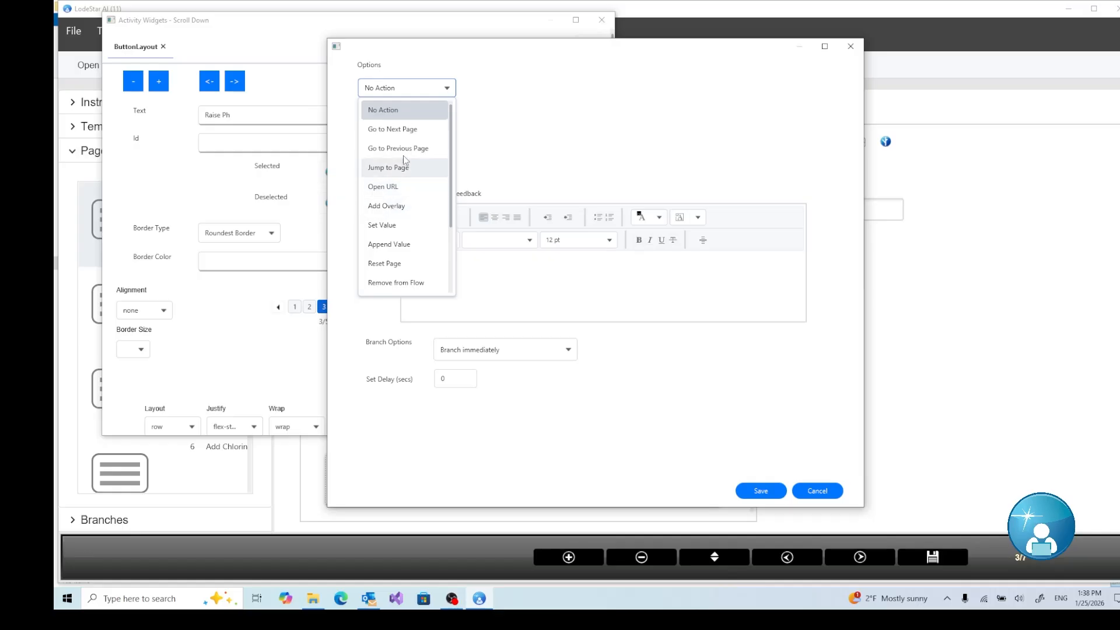
{"action": "scroll", "coordinate": [389, 286], "scroll_direction": "down", "scroll_amount": 1}
{"action": "left_click", "coordinate": [392, 244]}
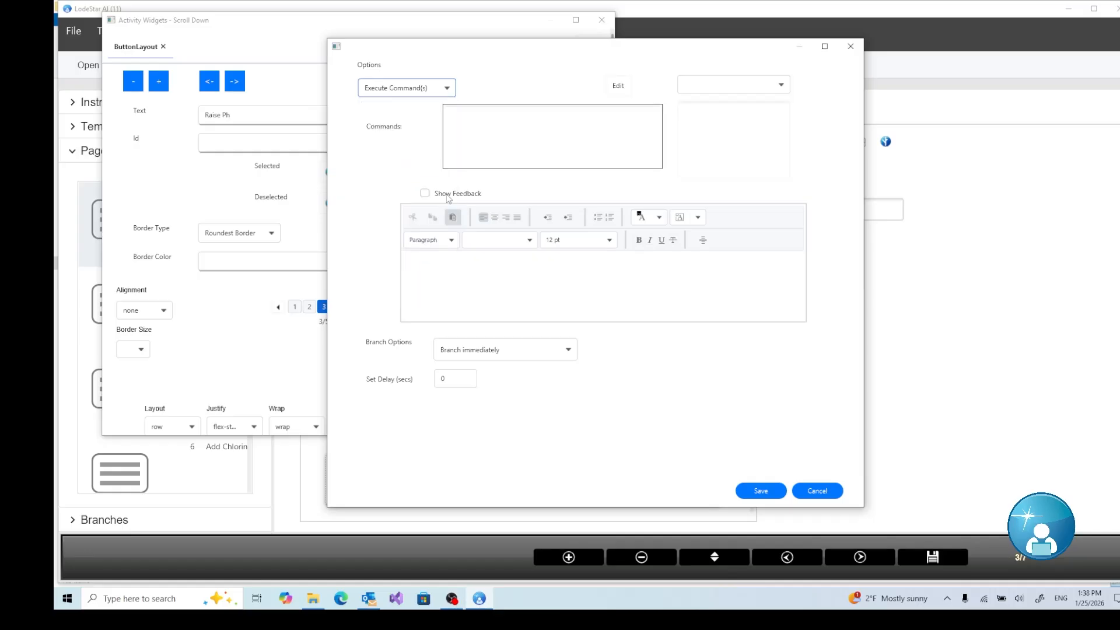
- Turn on feedback for the Raise Ph button with the 18 pt text "Test the water first" and save the action
{"action": "left_click", "coordinate": [425, 193]}
{"action": "type", "text": "Test t"}
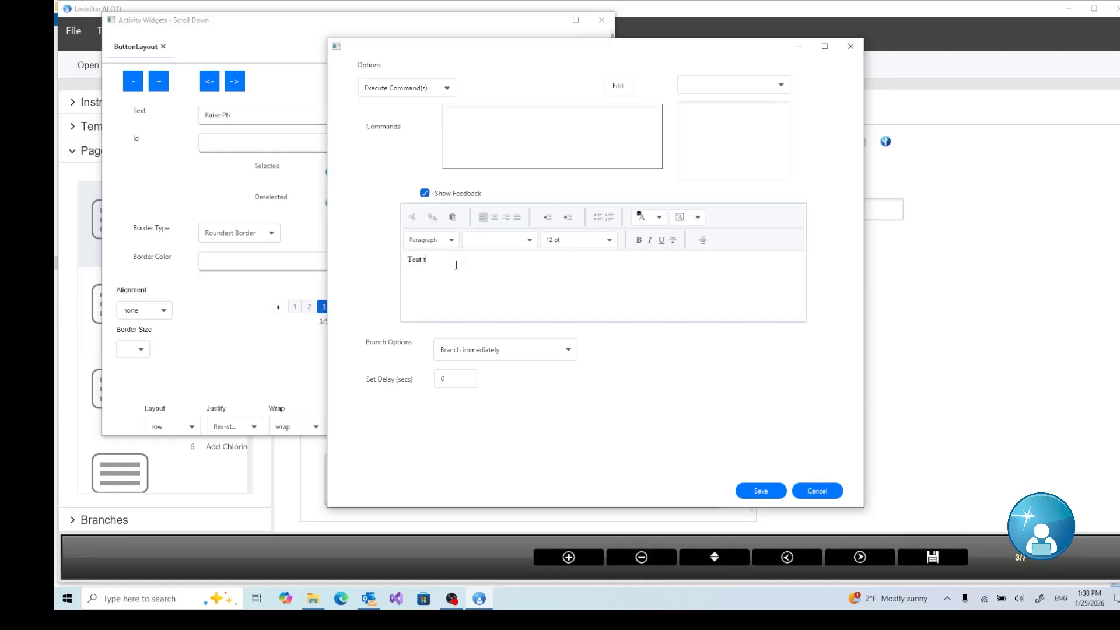
{"action": "type", "text": "he water first"}
{"action": "key", "text": "ctrl+a"}
{"action": "left_click", "coordinate": [598, 243]}
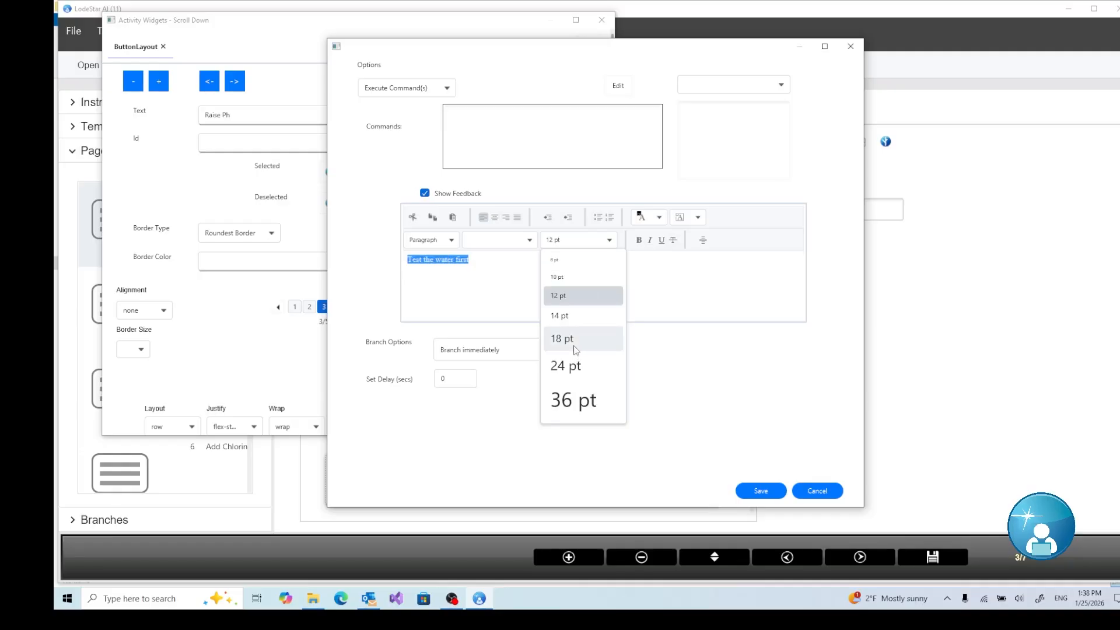
{"action": "left_click", "coordinate": [574, 343]}
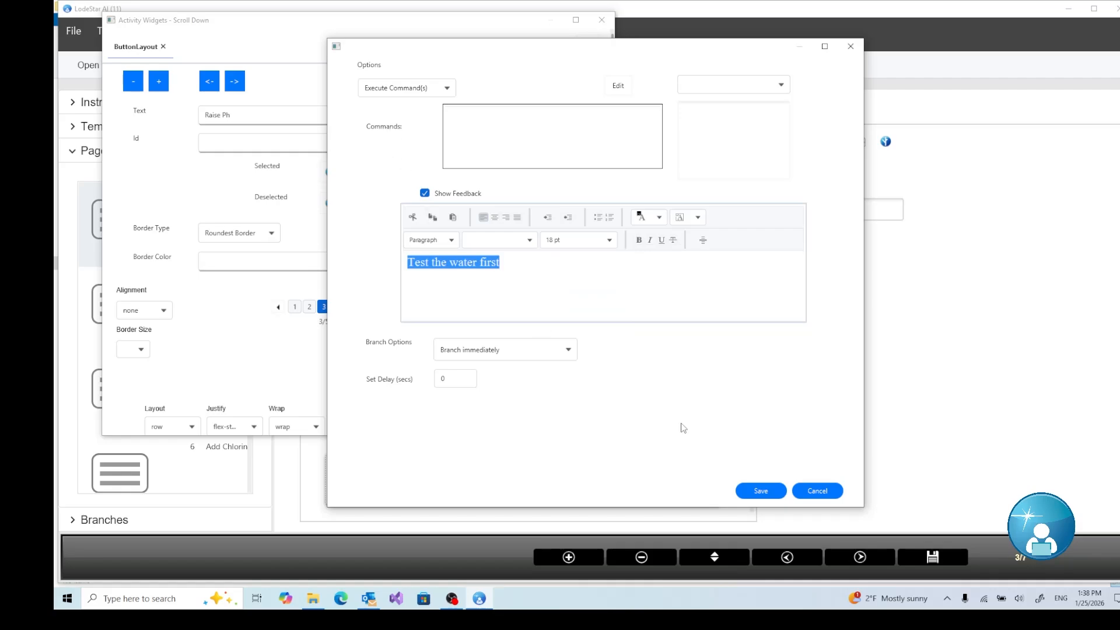
{"action": "left_click", "coordinate": [755, 493]}
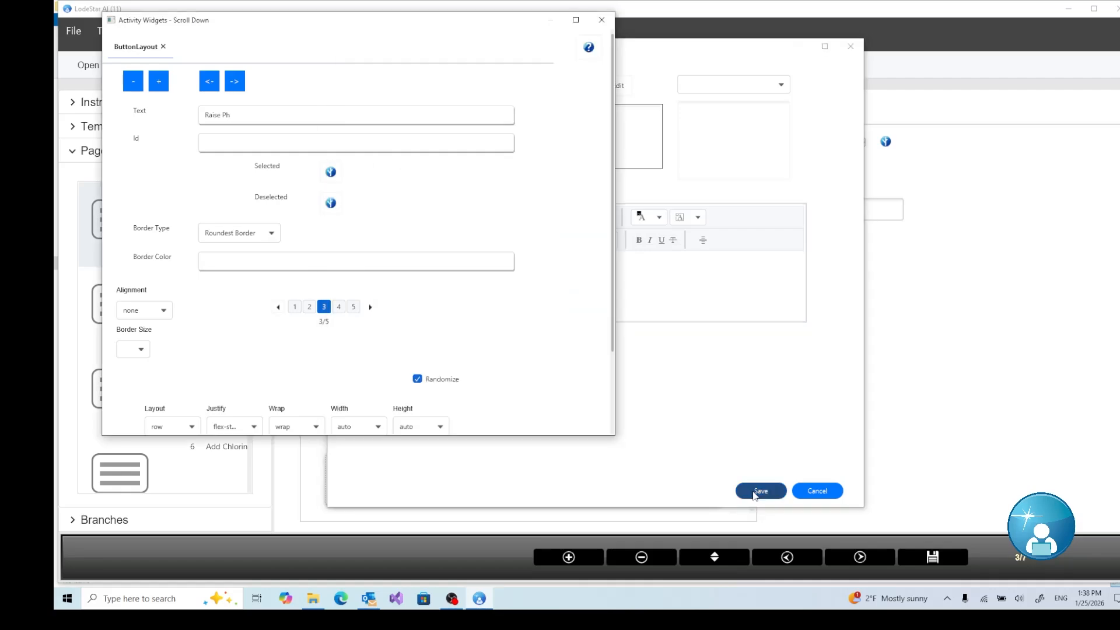
- Set the selected action of page 3's Stabilize Pool button to Execute Command(s)
{"action": "left_click", "coordinate": [339, 308]}
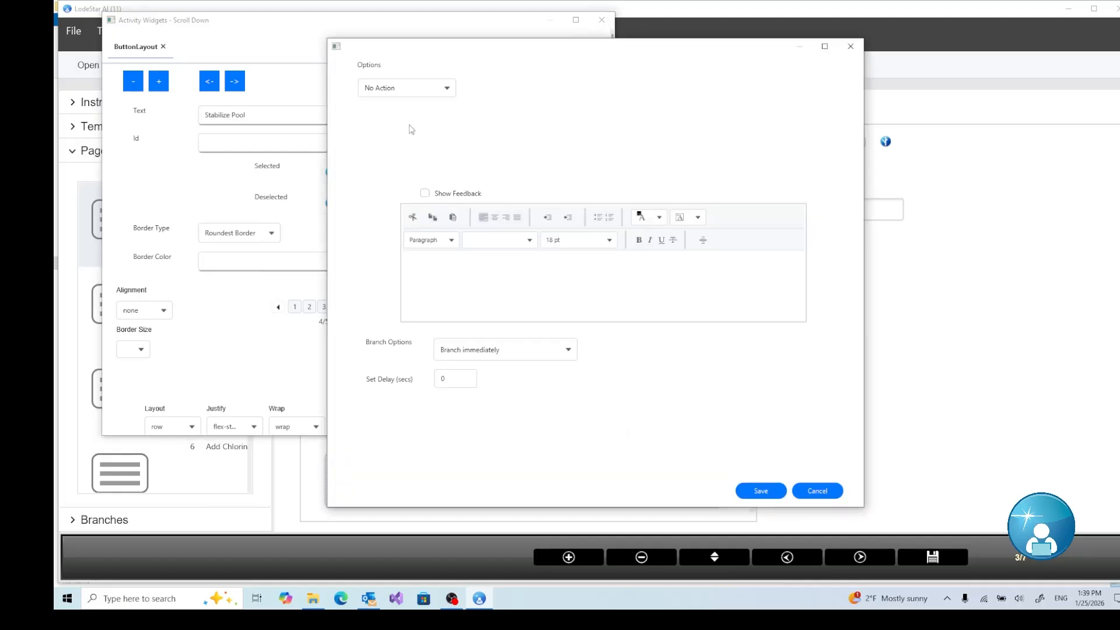
{"action": "left_click", "coordinate": [401, 92]}
{"action": "scroll", "coordinate": [401, 225], "scroll_direction": "down", "scroll_amount": 1}
{"action": "left_click", "coordinate": [402, 244]}
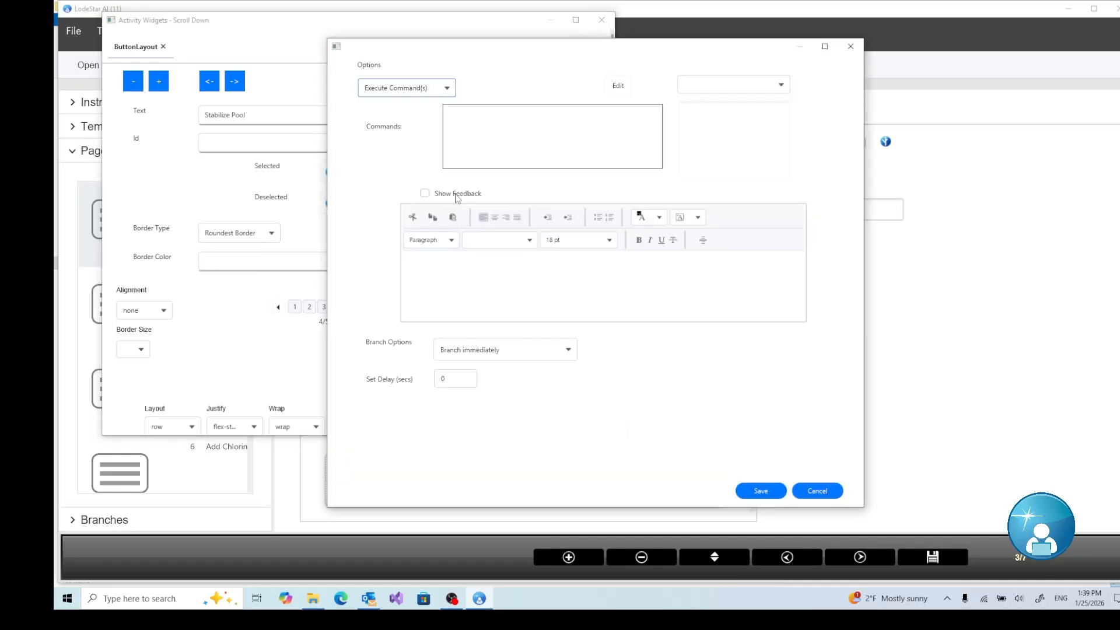
- Give the Stabilize Pool button the 18 pt feedback "Test the water first", copy that text, and save the action
{"action": "left_click", "coordinate": [425, 193]}
{"action": "left_click", "coordinate": [450, 274]}
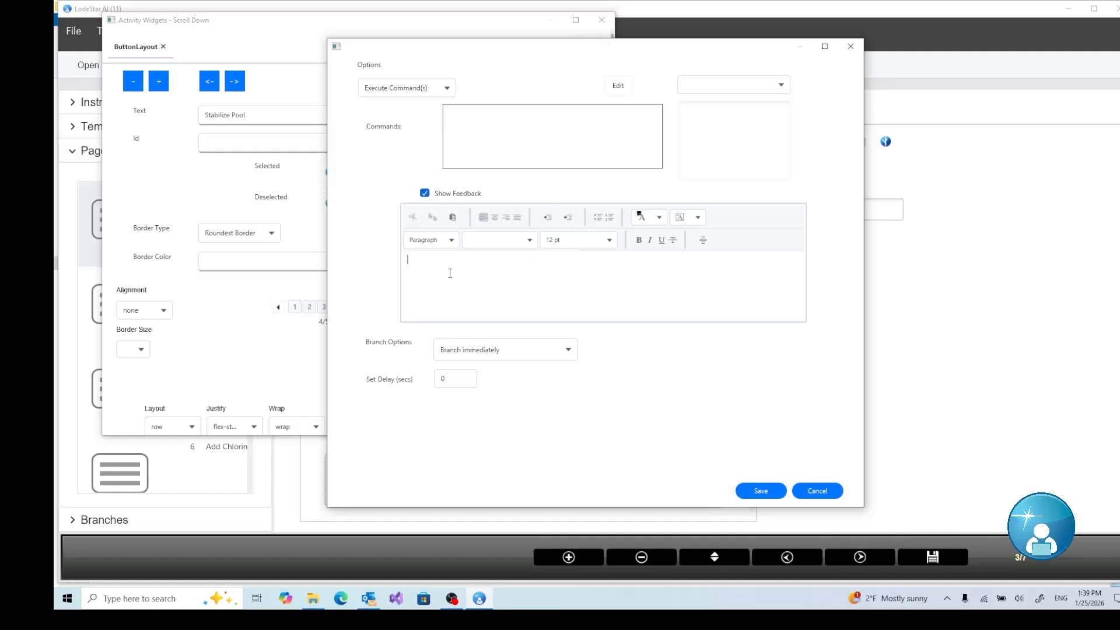
{"action": "type", "text": "Test the water first"}
{"action": "left_click_drag", "start_coordinate": [470, 260], "coordinate": [331, 252]}
{"action": "left_click", "coordinate": [566, 242]}
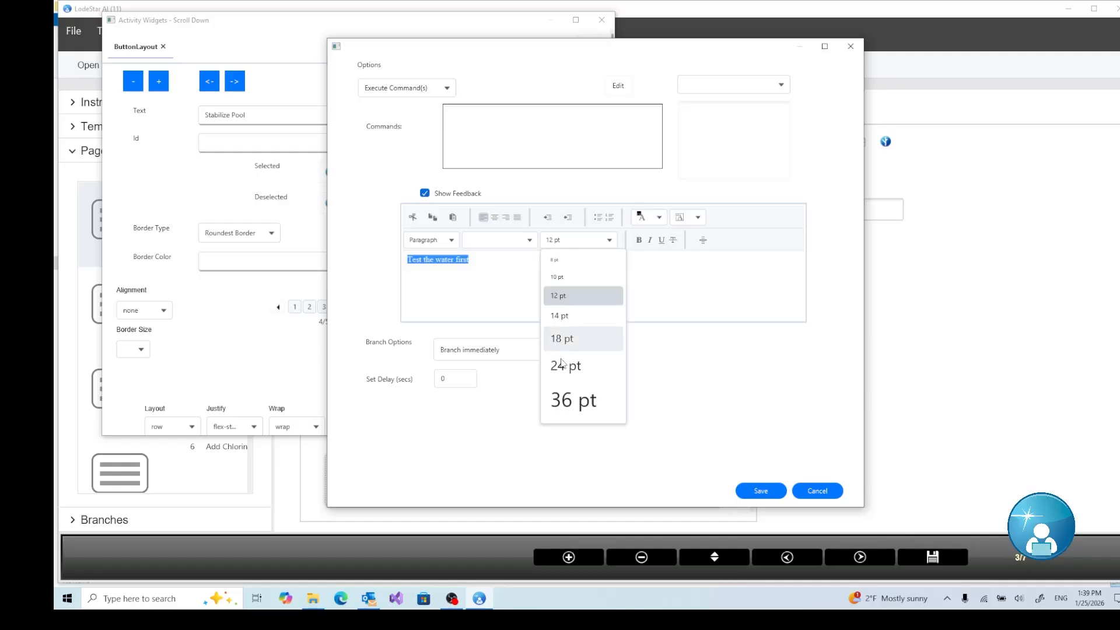
{"action": "left_click", "coordinate": [561, 362]}
{"action": "right_click", "coordinate": [495, 267]}
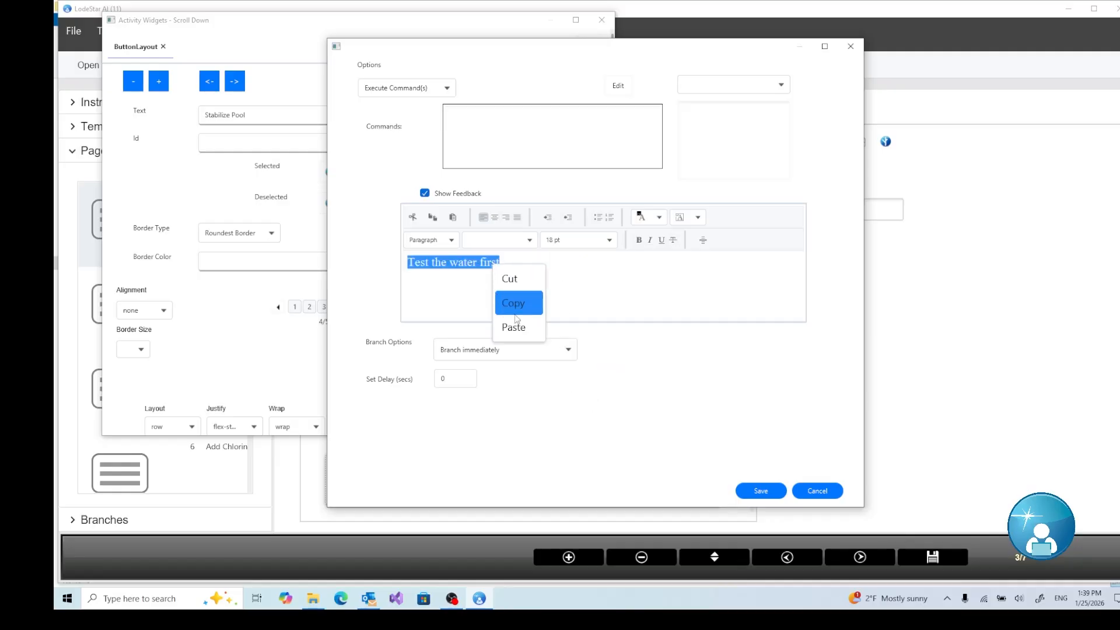
{"action": "left_click", "coordinate": [516, 308]}
{"action": "left_click", "coordinate": [761, 490]}
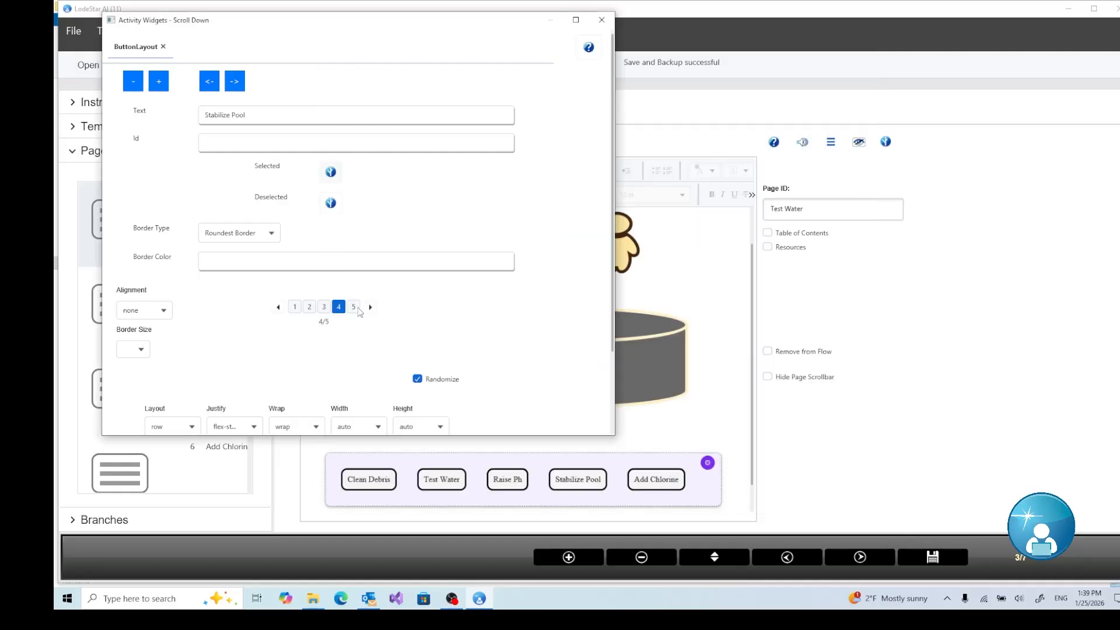
- Set the selected action of page 3's Add Chlorine button to Execute Command(s)
{"action": "left_click", "coordinate": [353, 307]}
{"action": "left_click", "coordinate": [331, 172]}
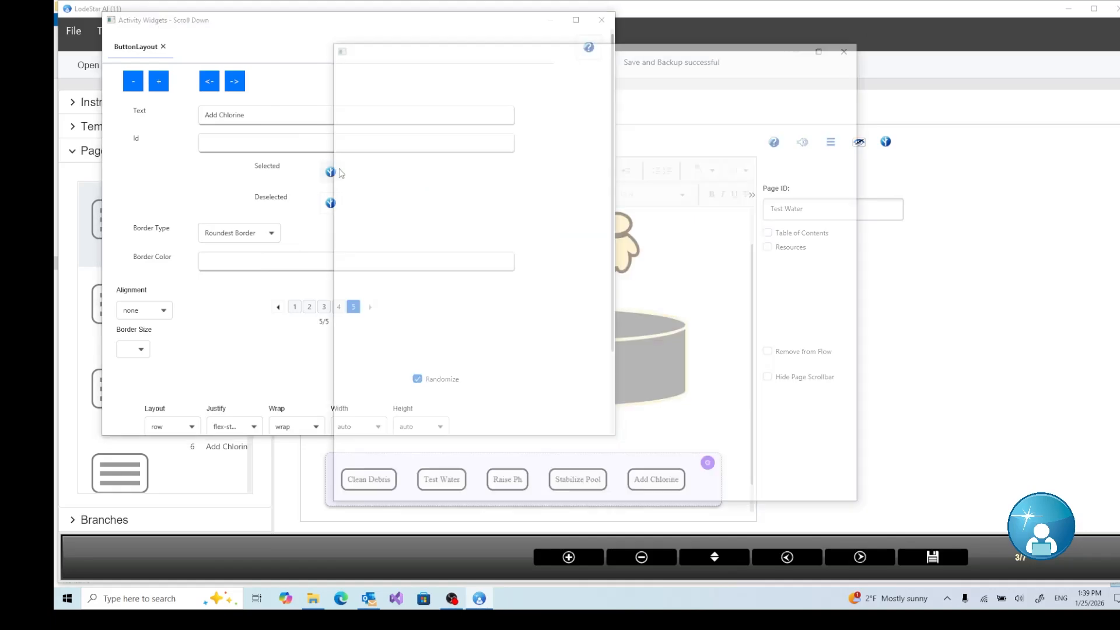
{"action": "left_click", "coordinate": [401, 92]}
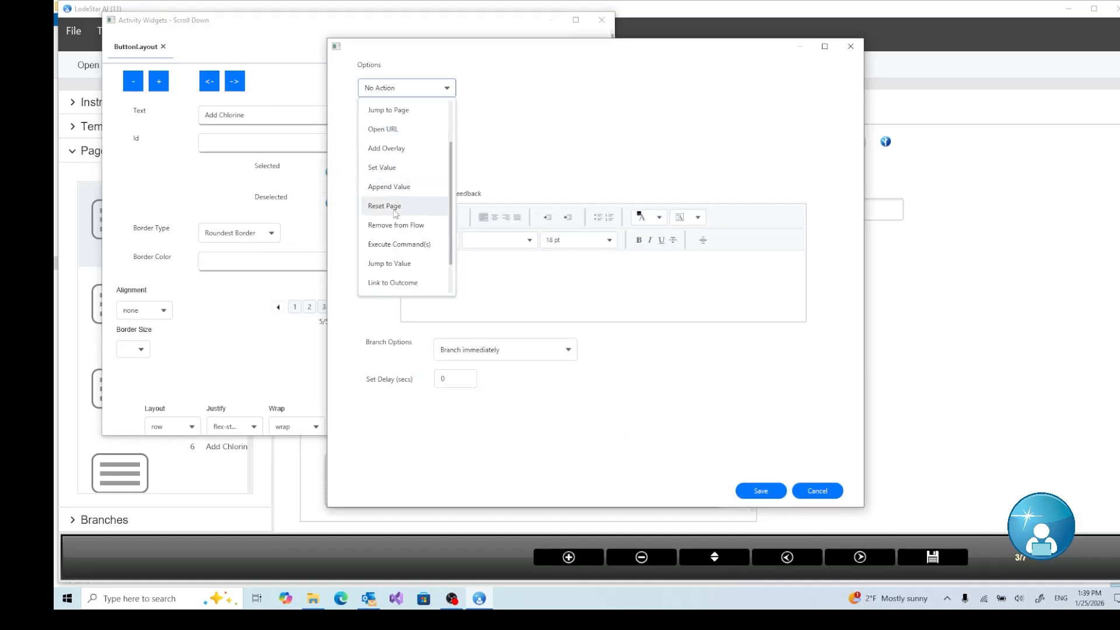
{"action": "left_click", "coordinate": [399, 244]}
- Turn on feedback for the Add Chlorine button, paste the copied "Test the water first" text, and save the action
{"action": "left_click", "coordinate": [425, 193]}
{"action": "left_click", "coordinate": [442, 260]}
{"action": "right_click", "coordinate": [441, 261]}
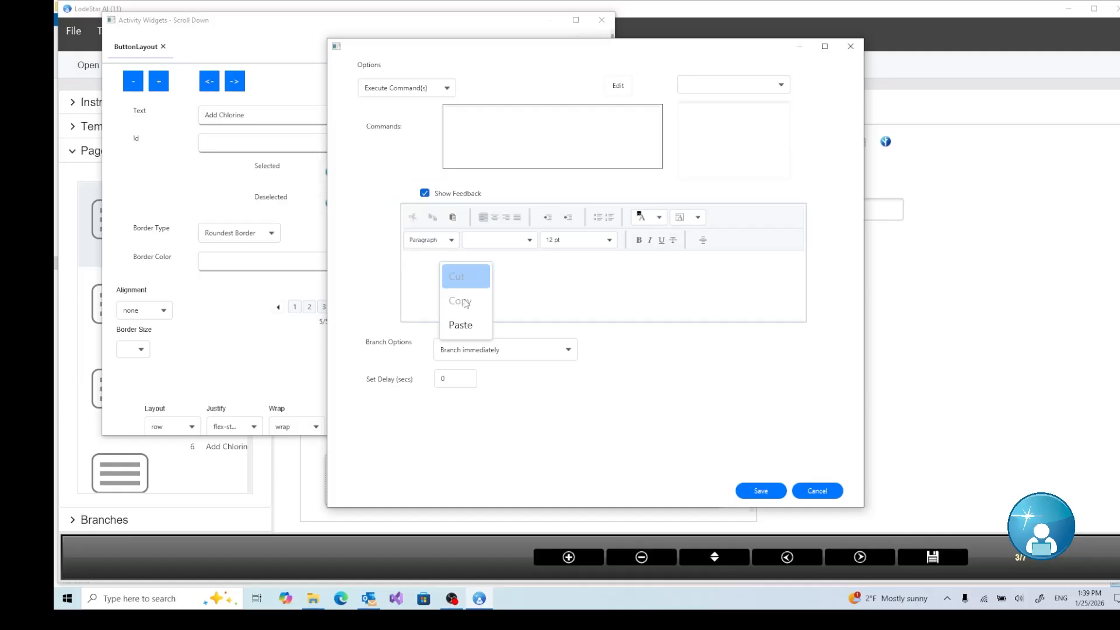
{"action": "left_click", "coordinate": [477, 333]}
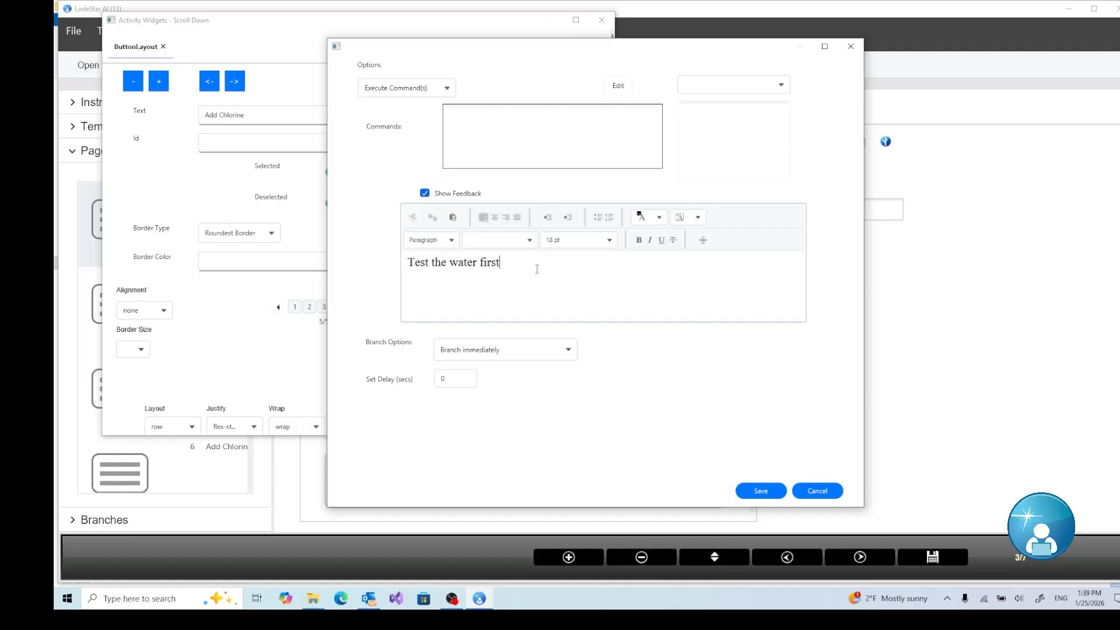
{"action": "left_click", "coordinate": [761, 491]}
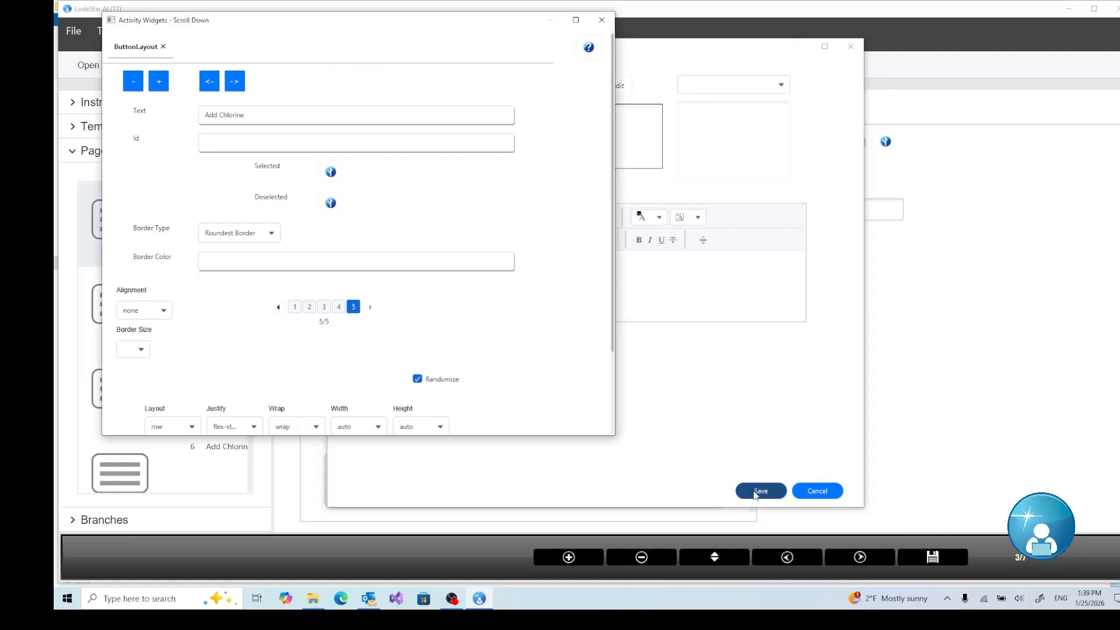
- Review the Test Water button's jump action and feedback, save it, and apply the page 3 button layout
{"action": "left_click", "coordinate": [309, 307]}
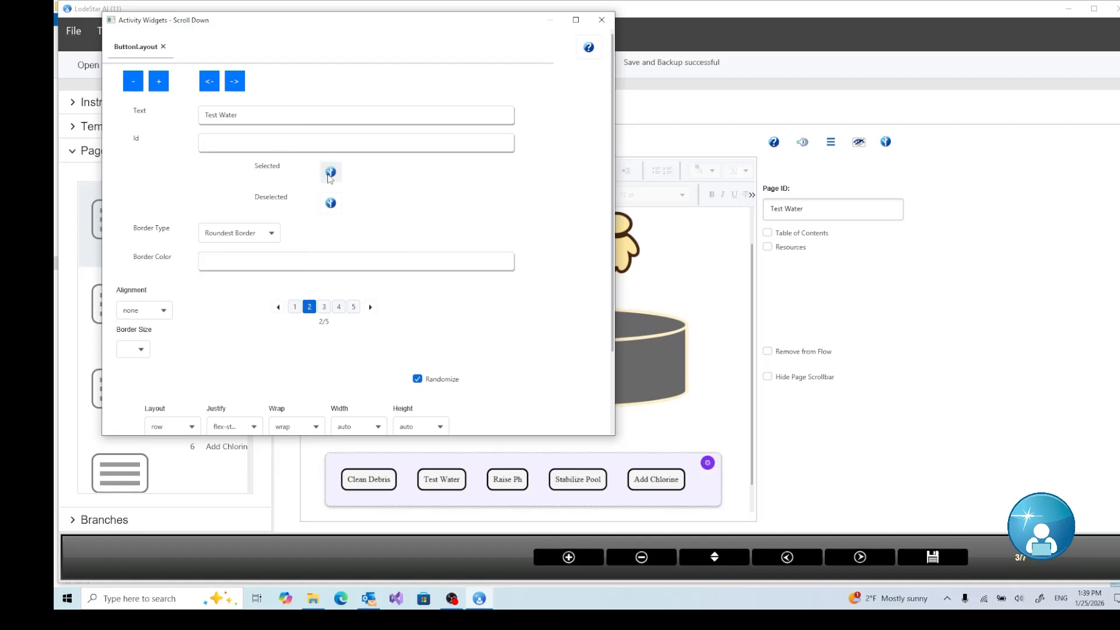
{"action": "left_click", "coordinate": [330, 171]}
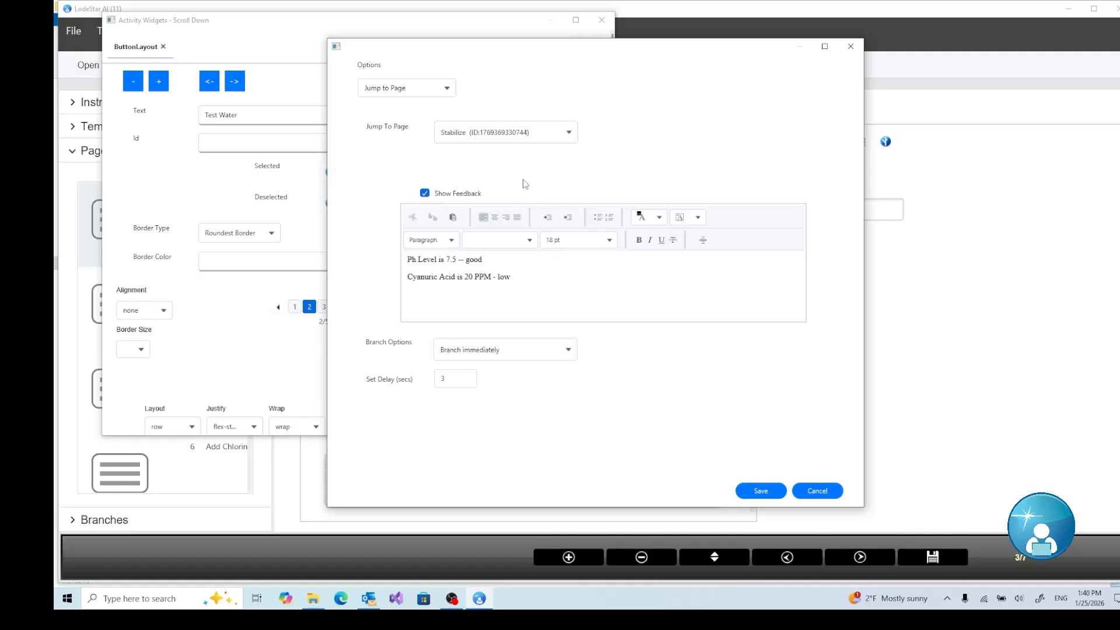
{"action": "left_click", "coordinate": [538, 283]}
{"action": "left_click", "coordinate": [755, 492]}
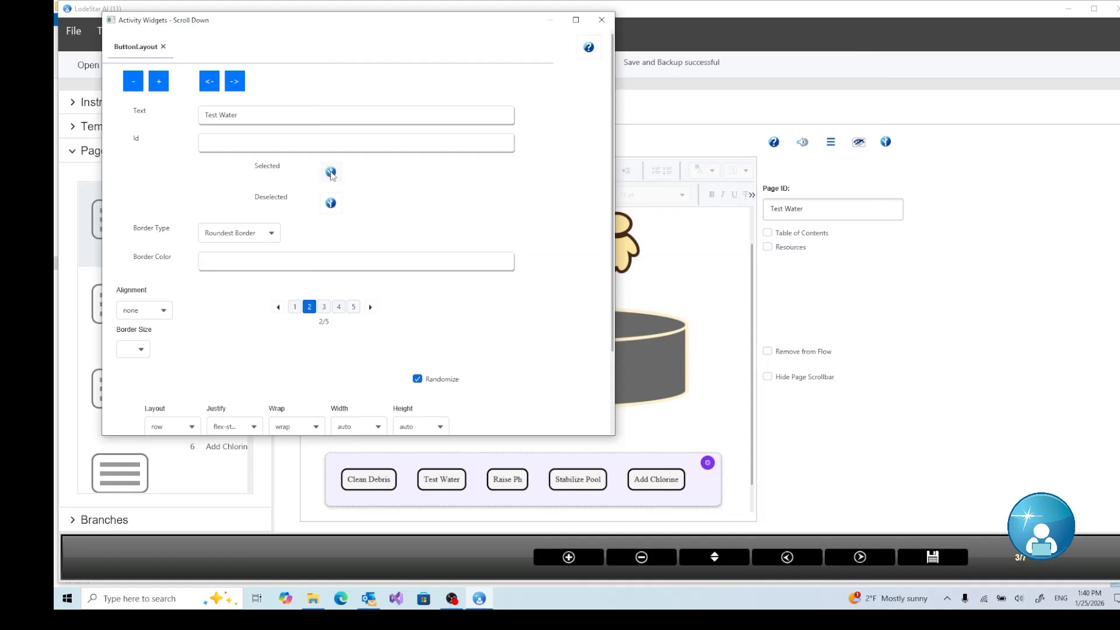
{"action": "left_click", "coordinate": [332, 174]}
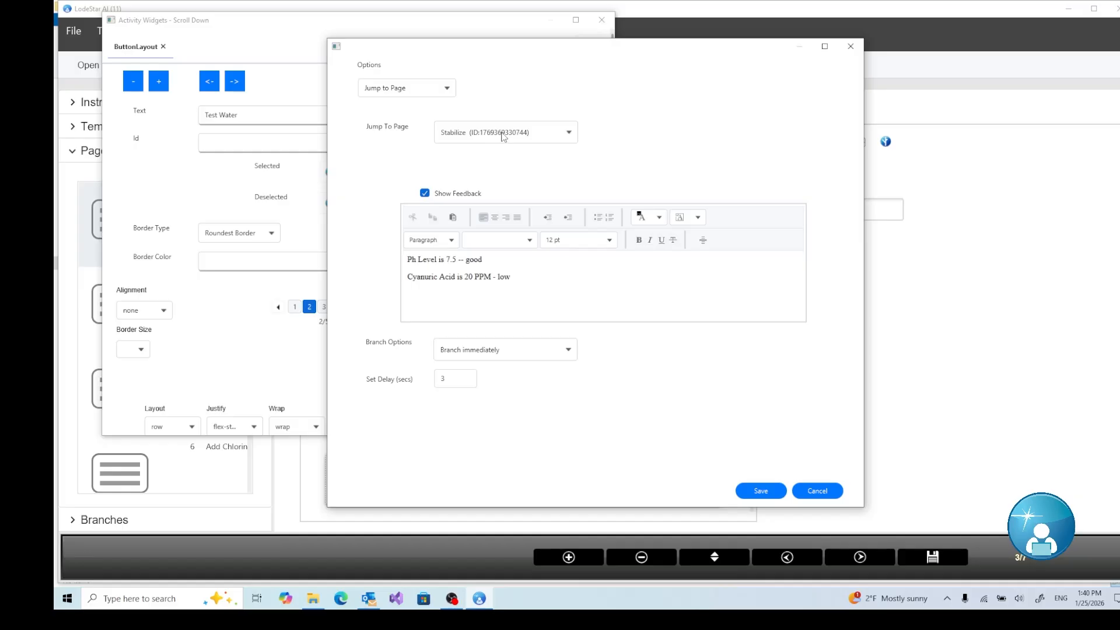
{"action": "left_click", "coordinate": [759, 489]}
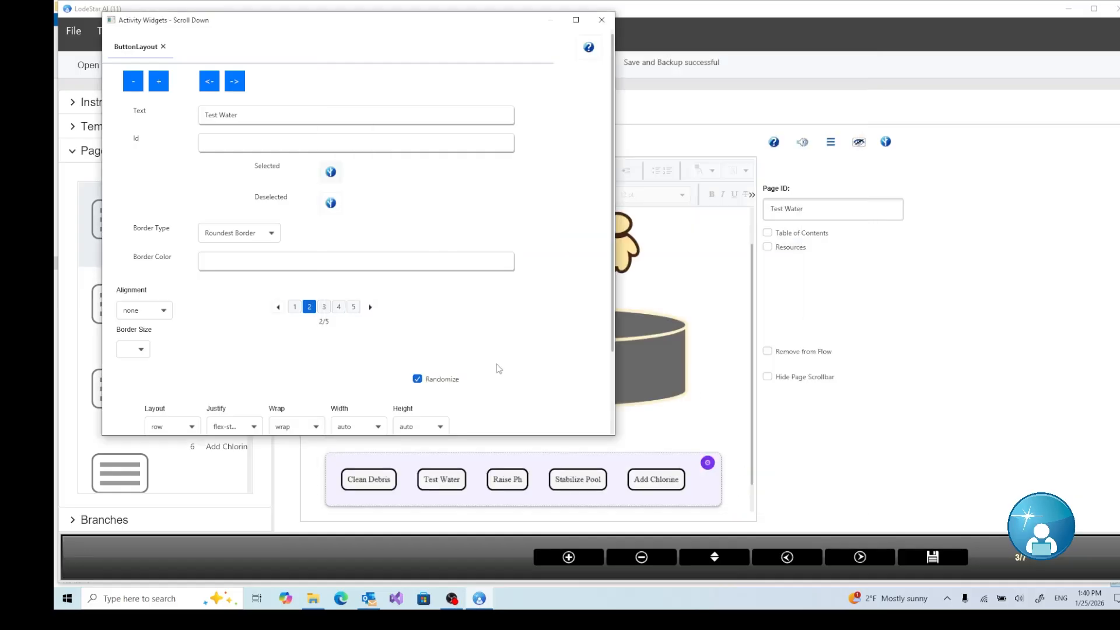
{"action": "scroll", "coordinate": [413, 310], "scroll_direction": "down", "scroll_amount": 1}
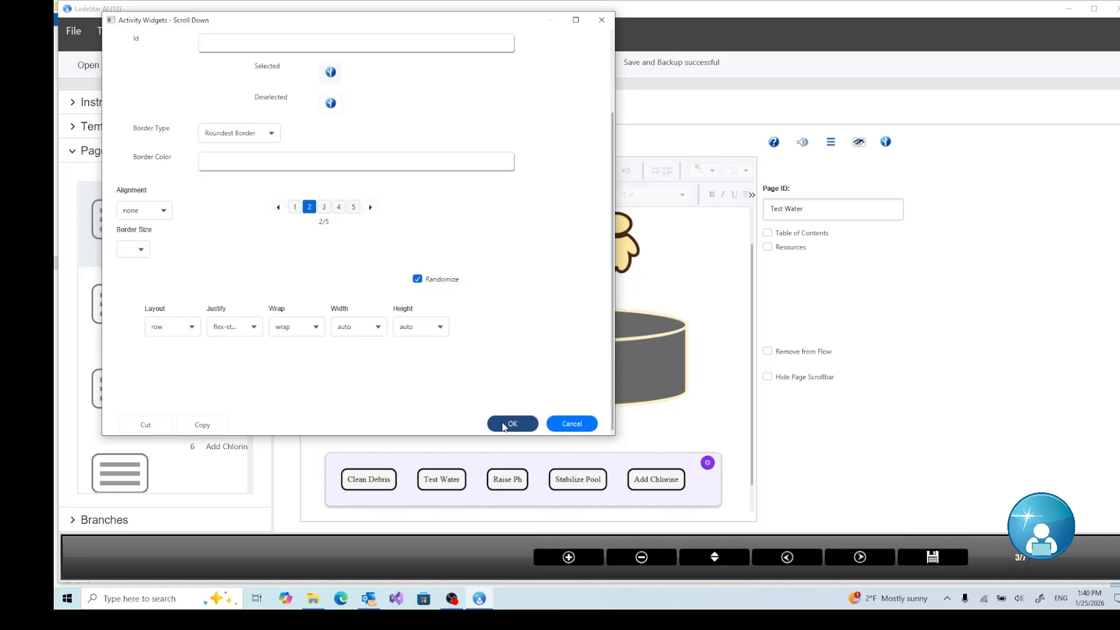
{"action": "left_click", "coordinate": [504, 427]}
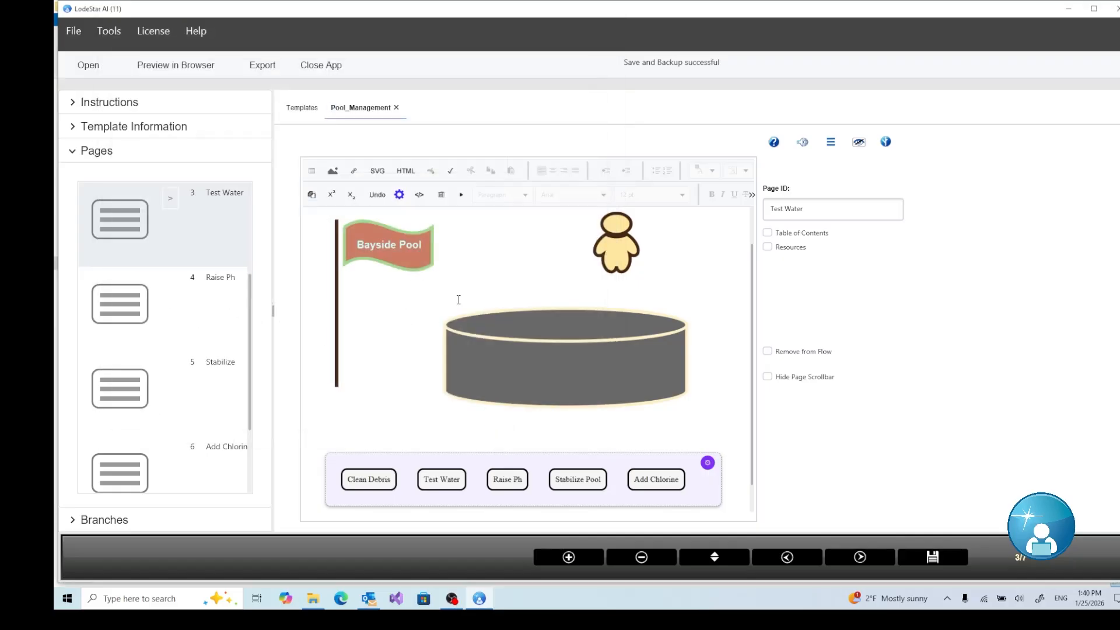
- Check the Raise Ph and Stabilize pages, and delete the Raise Ph page from the activity
{"action": "left_click", "coordinate": [862, 558]}
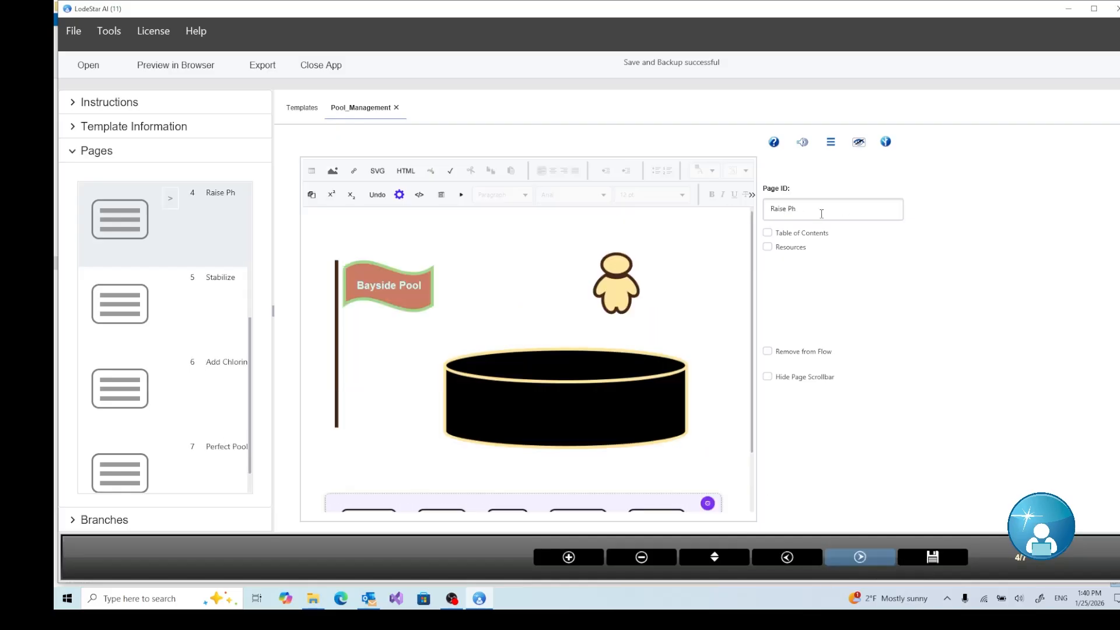
{"action": "left_click", "coordinate": [860, 557]}
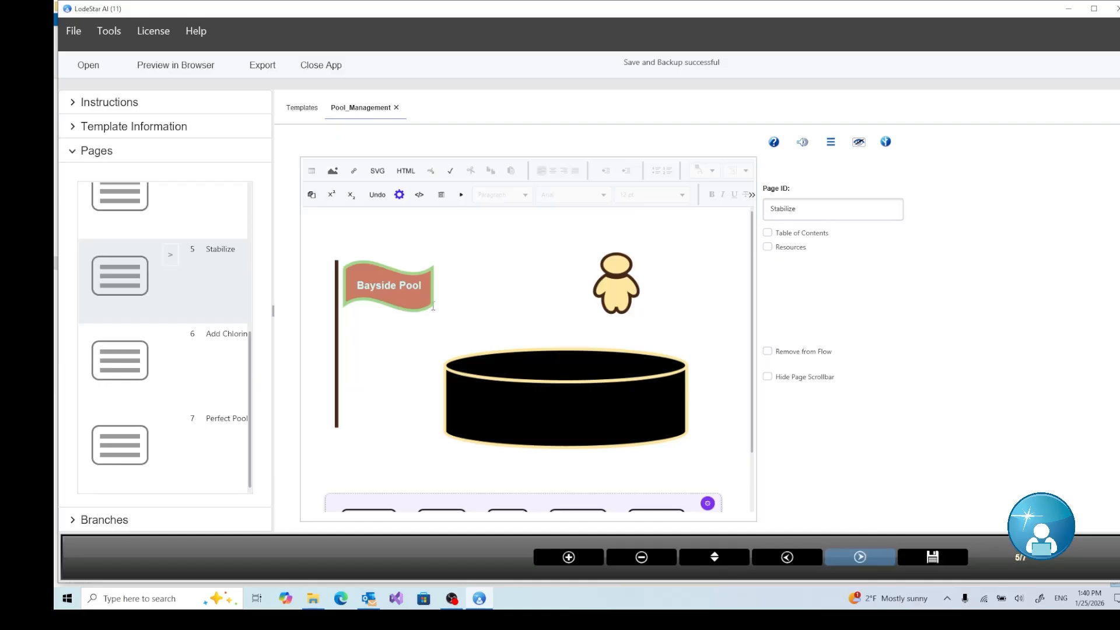
{"action": "left_click", "coordinate": [786, 557]}
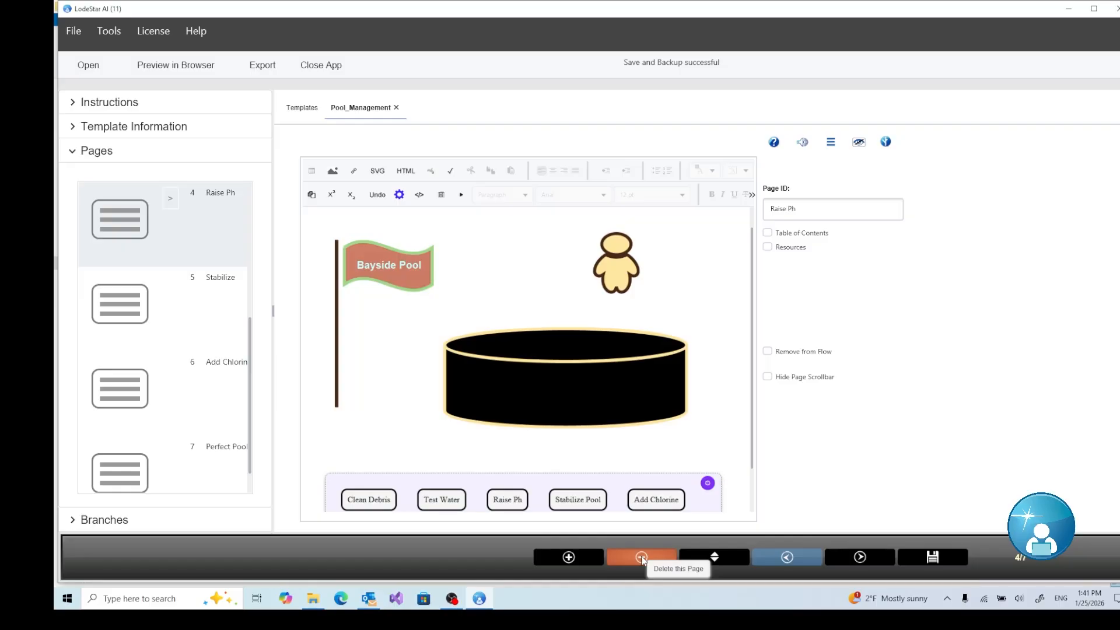
{"action": "left_click", "coordinate": [642, 557]}
{"action": "left_click", "coordinate": [583, 245]}
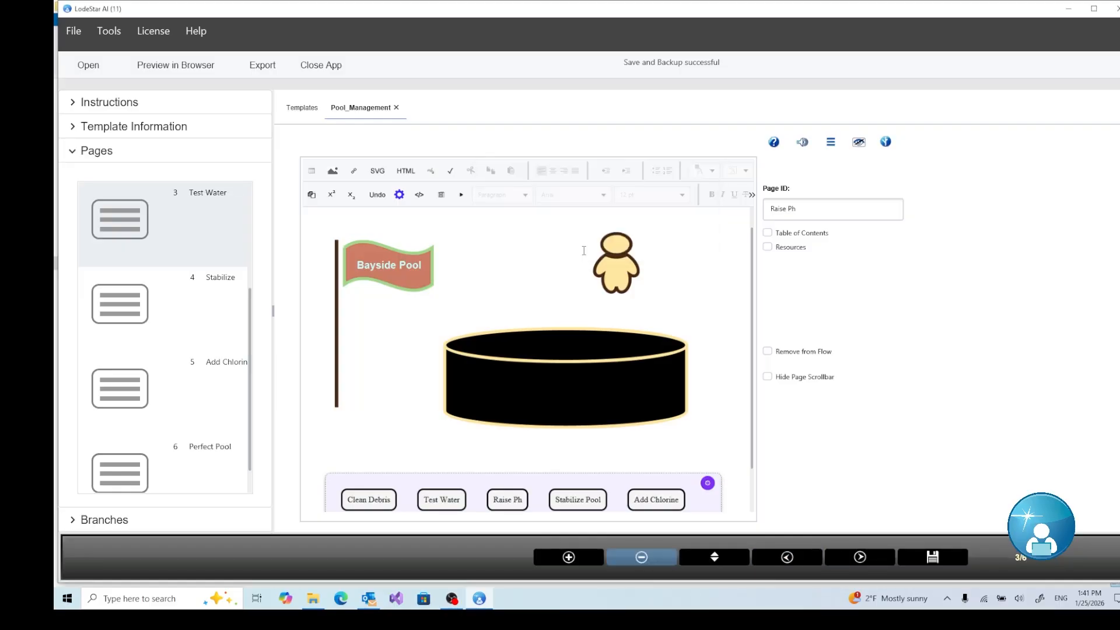
- Open the Bayside Pool drawing on the Stabilize page for editing in the SVG Editor
{"action": "left_click", "coordinate": [860, 557]}
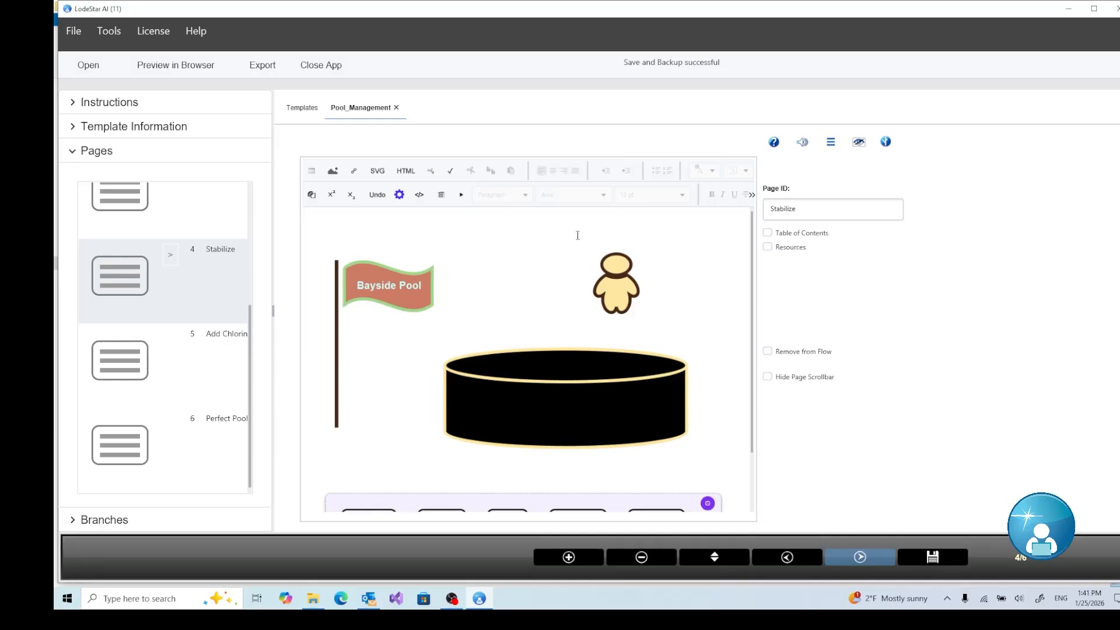
{"action": "scroll", "coordinate": [551, 268], "scroll_direction": "down", "scroll_amount": 2}
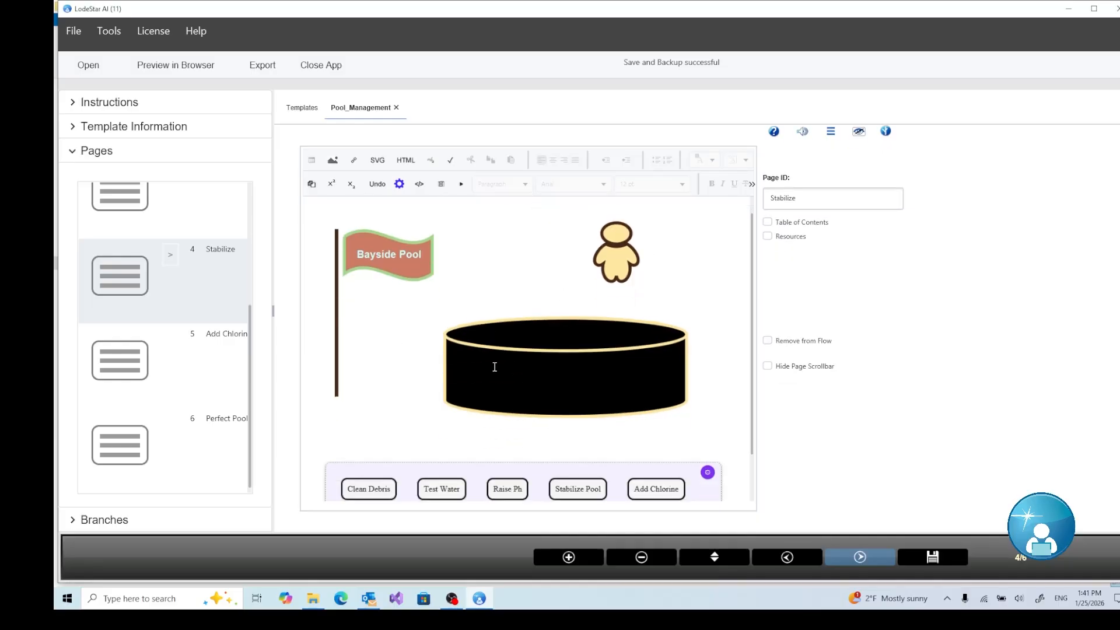
{"action": "double_click", "coordinate": [578, 367]}
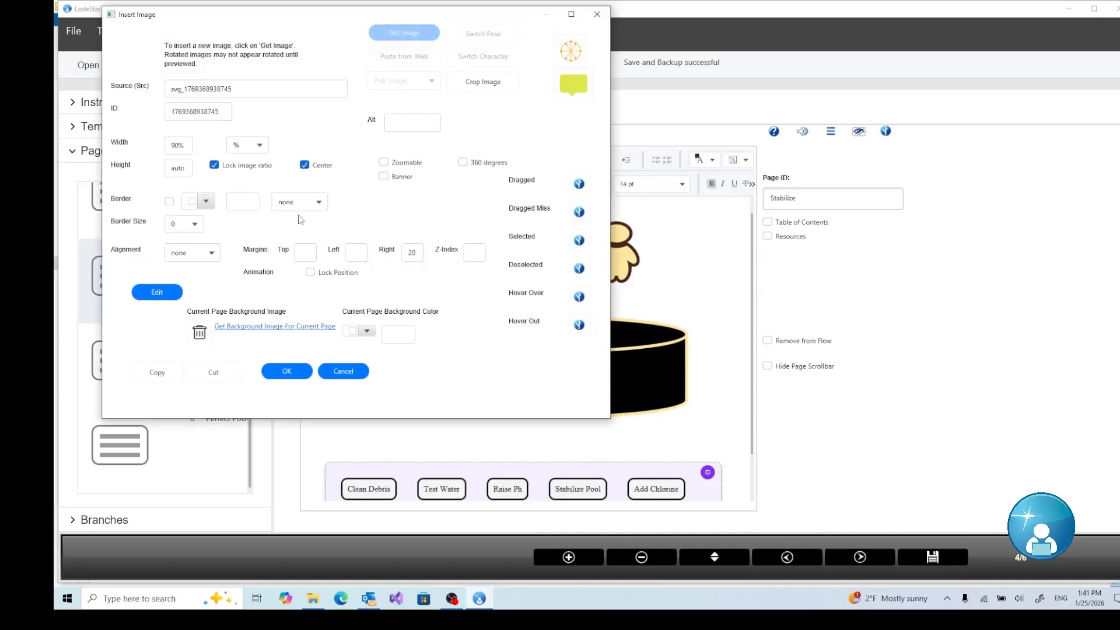
{"action": "left_click", "coordinate": [357, 373]}
{"action": "double_click", "coordinate": [548, 369]}
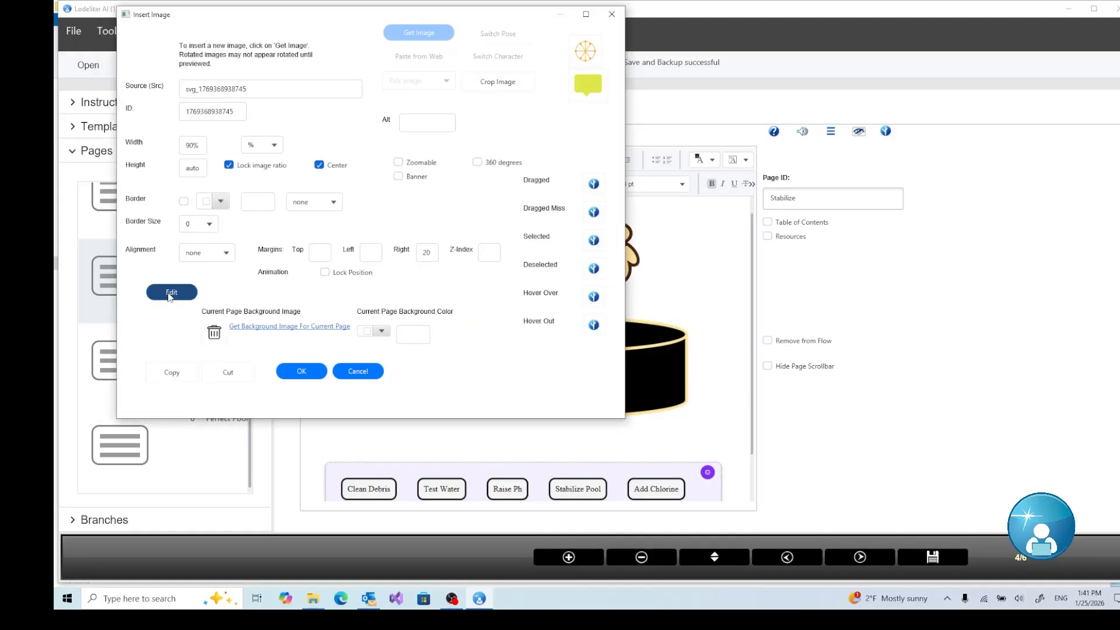
{"action": "left_click", "coordinate": [171, 292]}
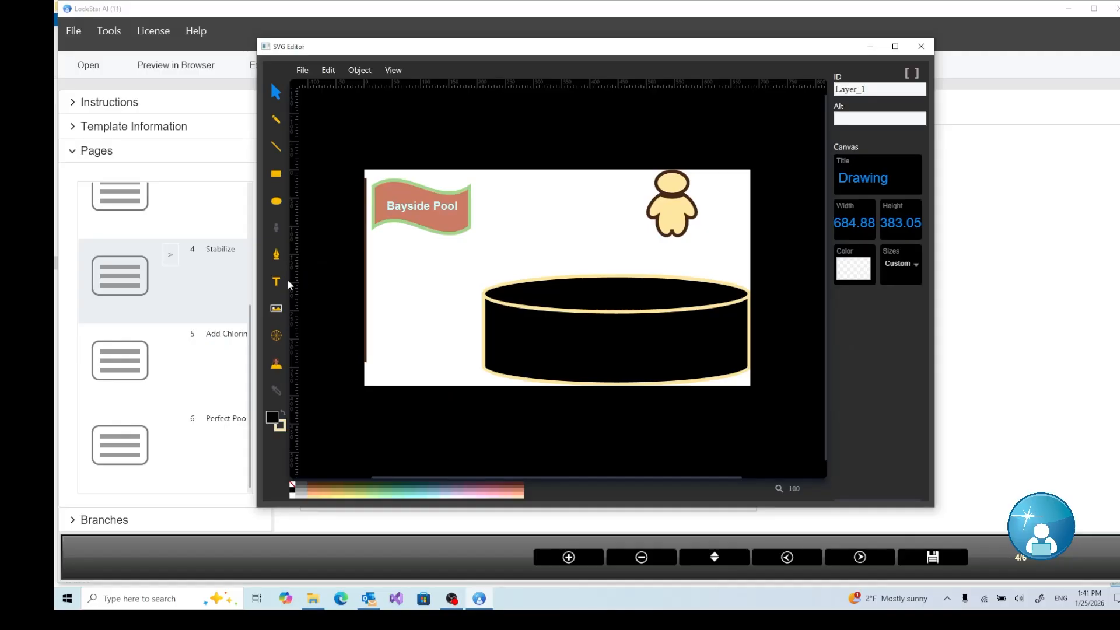
- Try a dark blue fill (2f3c7c) on the pool shape in the Stabilize page drawing
{"action": "left_click", "coordinate": [581, 348]}
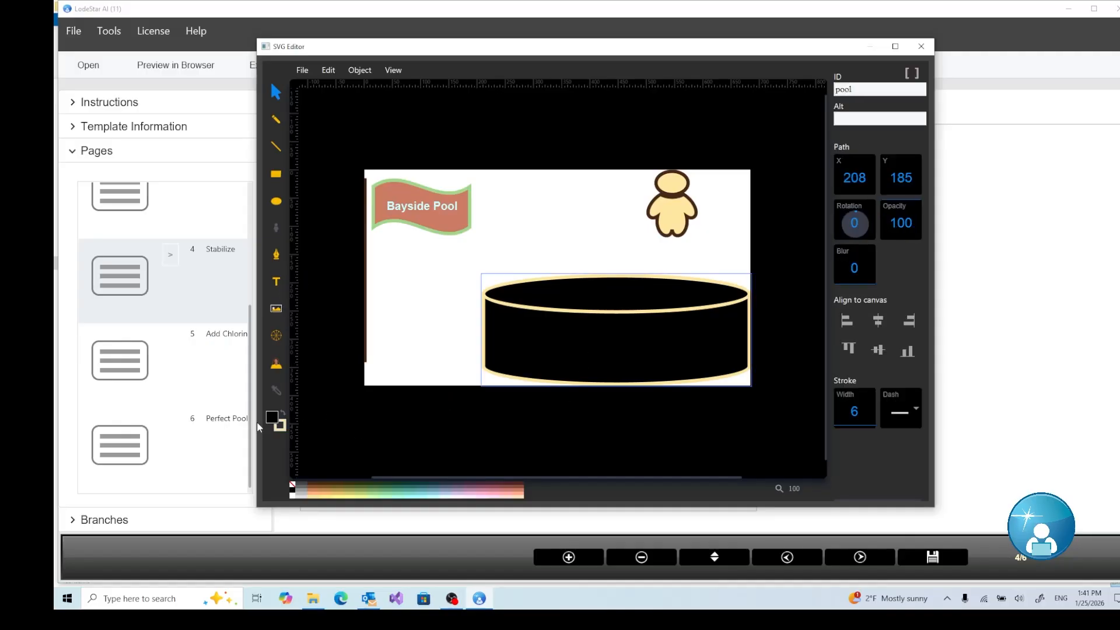
{"action": "left_click", "coordinate": [272, 418]}
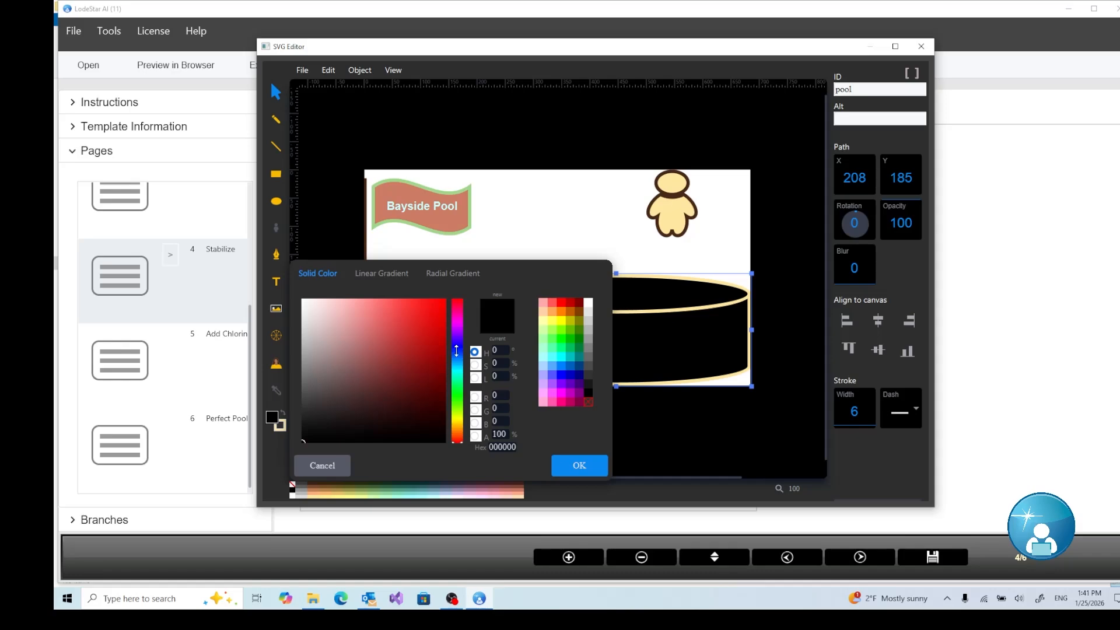
{"action": "left_click", "coordinate": [456, 351]}
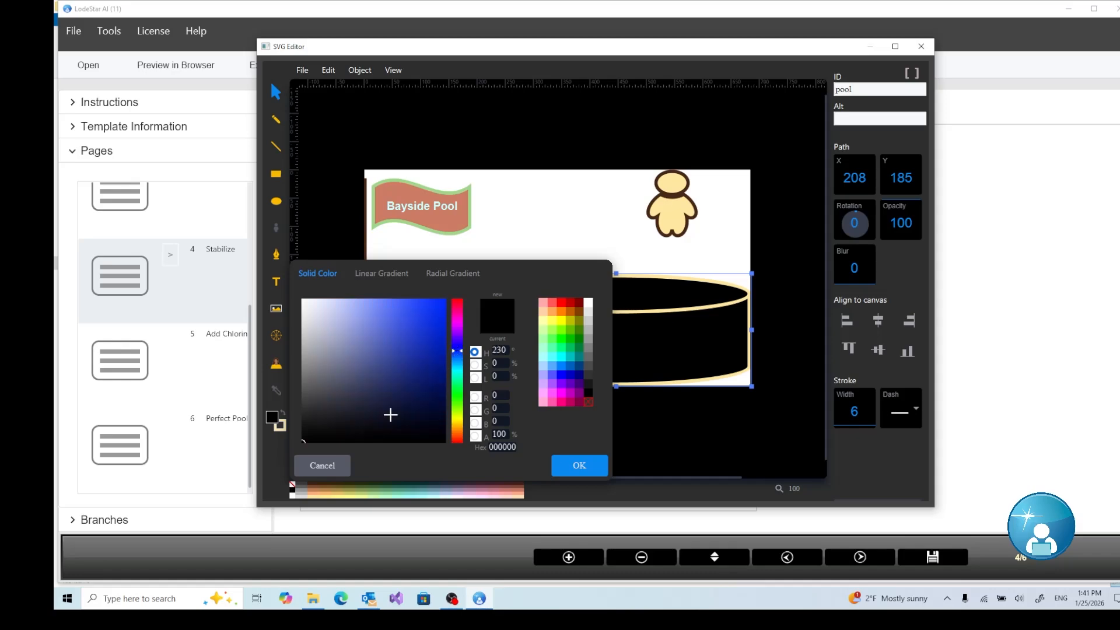
{"action": "left_click", "coordinate": [397, 416]}
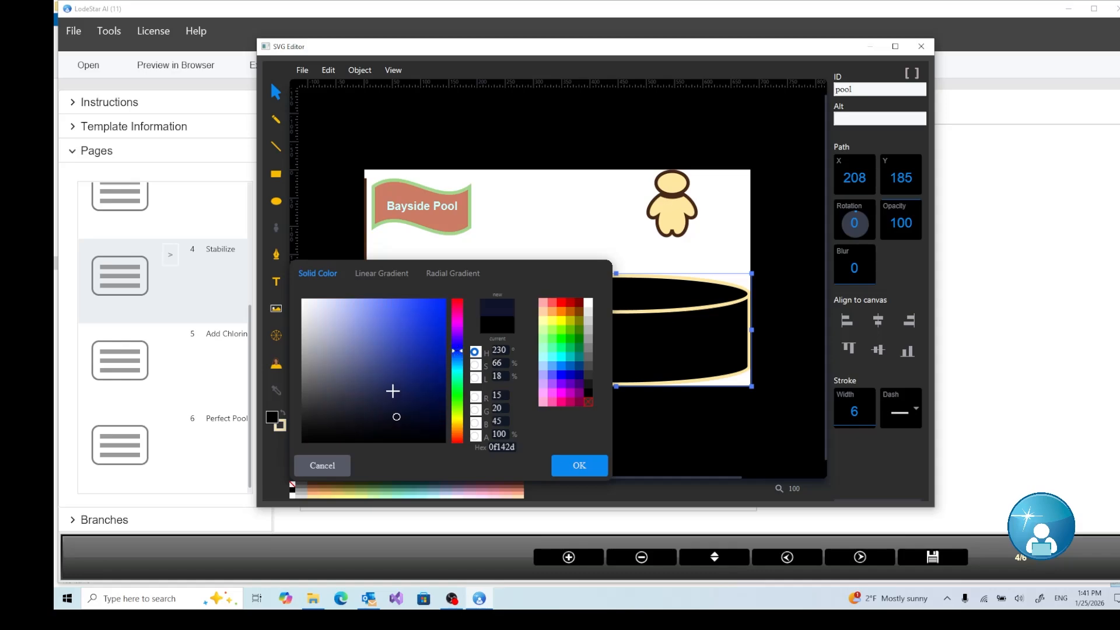
{"action": "left_click", "coordinate": [393, 373]}
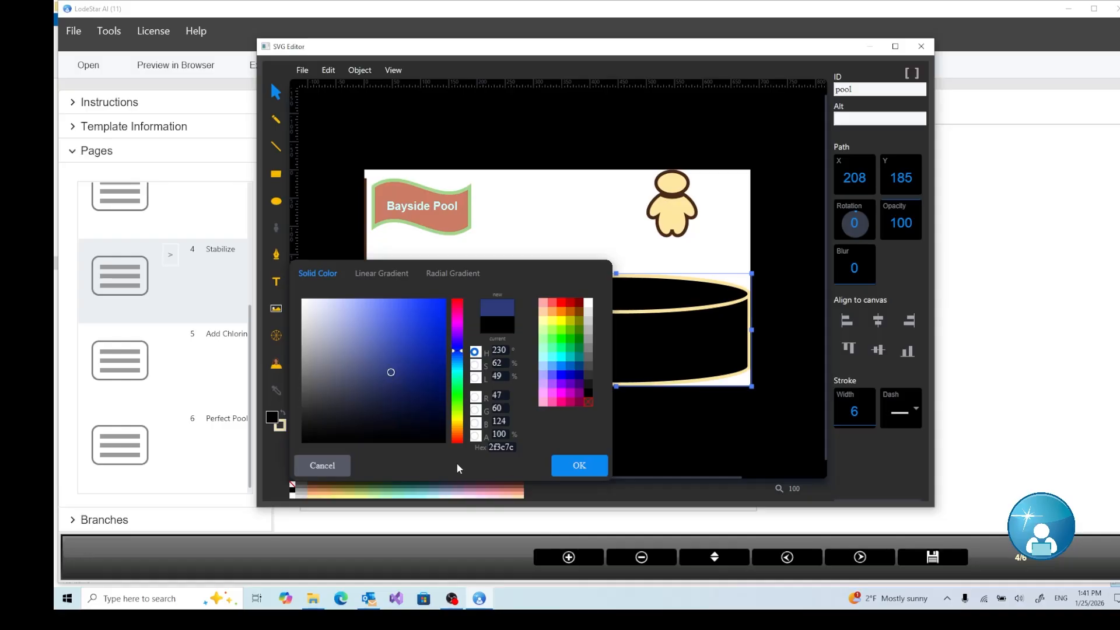
{"action": "left_click", "coordinate": [561, 467]}
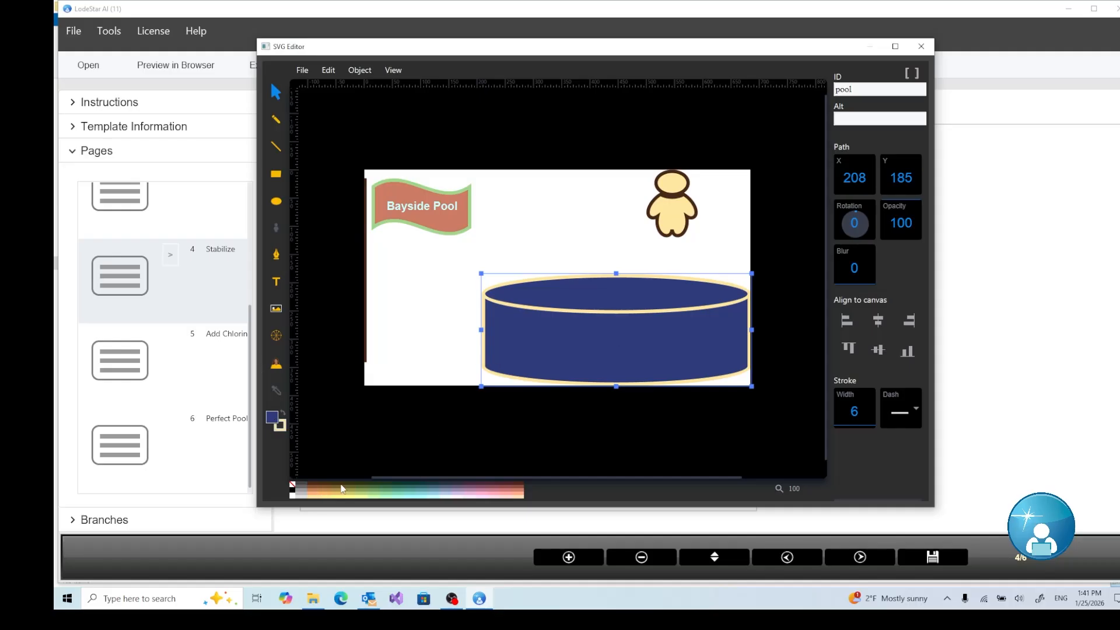
- Fill the pool shape with light gray and close the drawing editor, keeping the change on the Stabilize page
{"action": "left_click", "coordinate": [302, 490]}
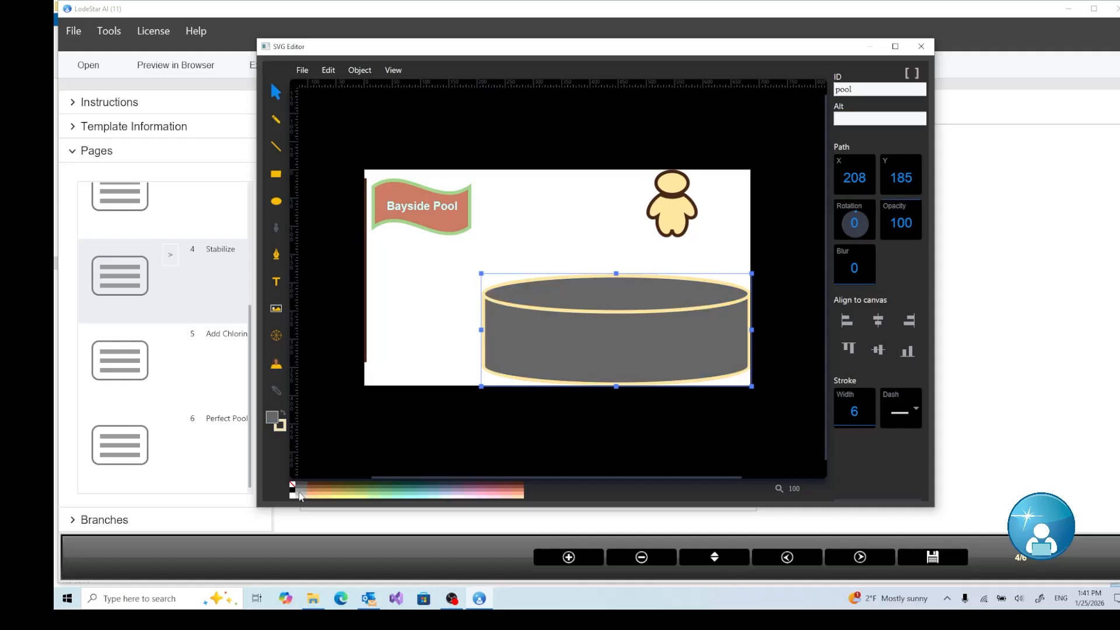
{"action": "left_click", "coordinate": [300, 496]}
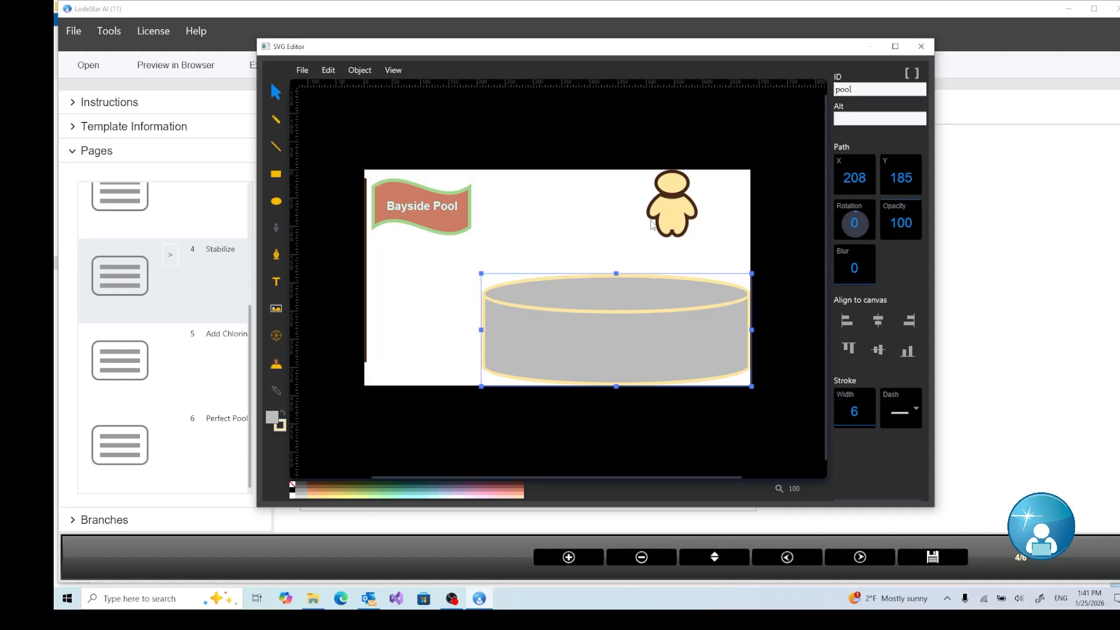
{"action": "left_click", "coordinate": [921, 46]}
{"action": "left_click", "coordinate": [585, 245]}
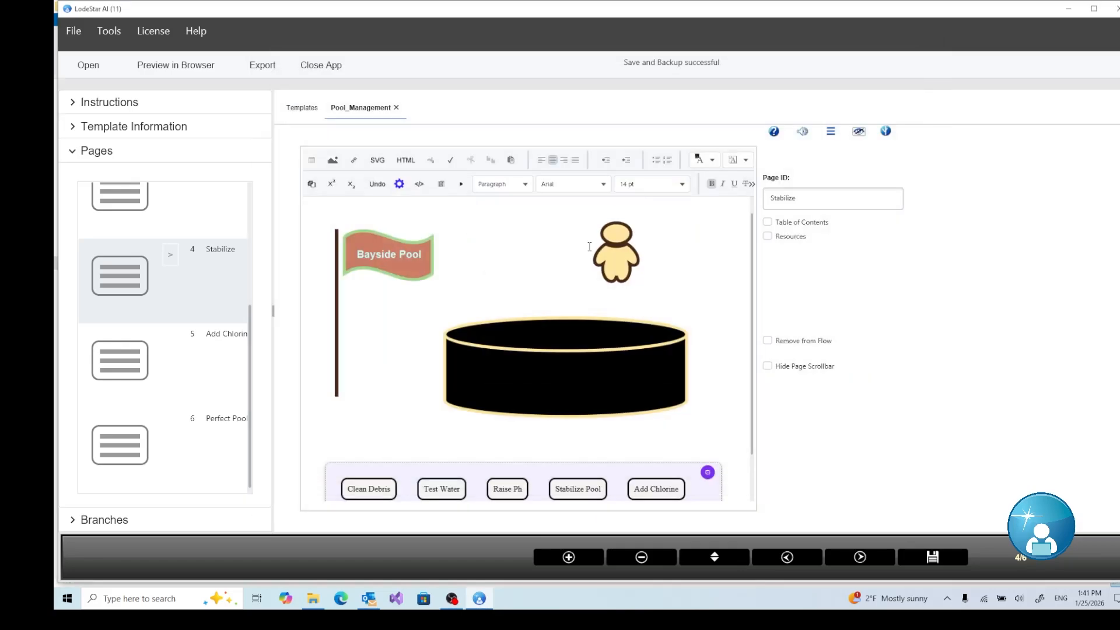
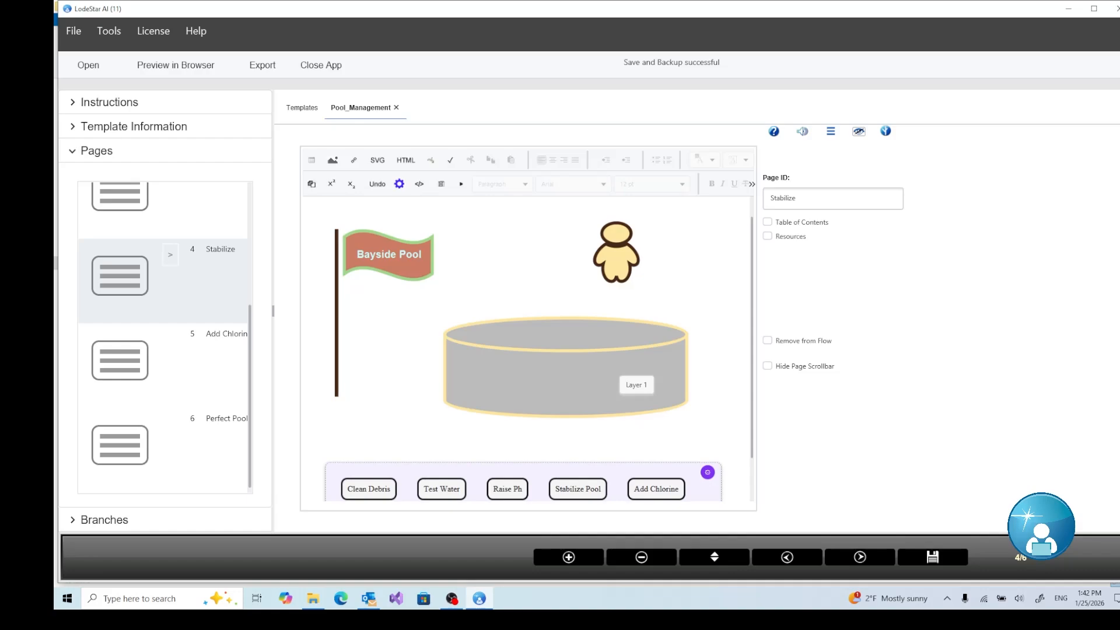
- On the Stabilize page's button layout, give Clean Debris an Execute Command(s) action with feedback "Already done that" and save it
{"action": "left_click", "coordinate": [788, 198]}
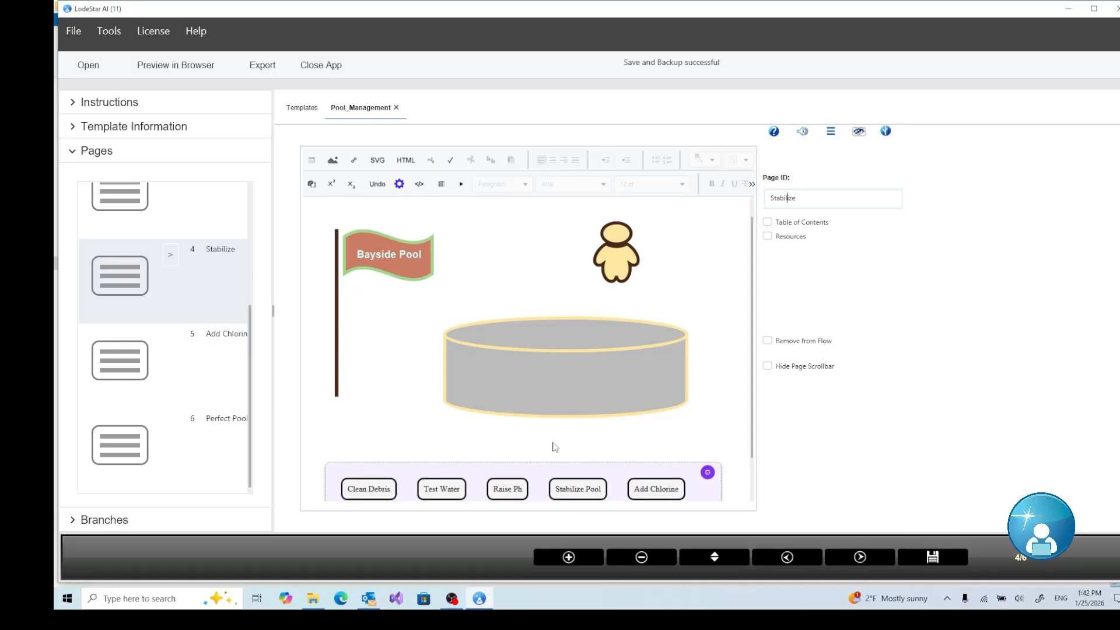
{"action": "double_click", "coordinate": [579, 494]}
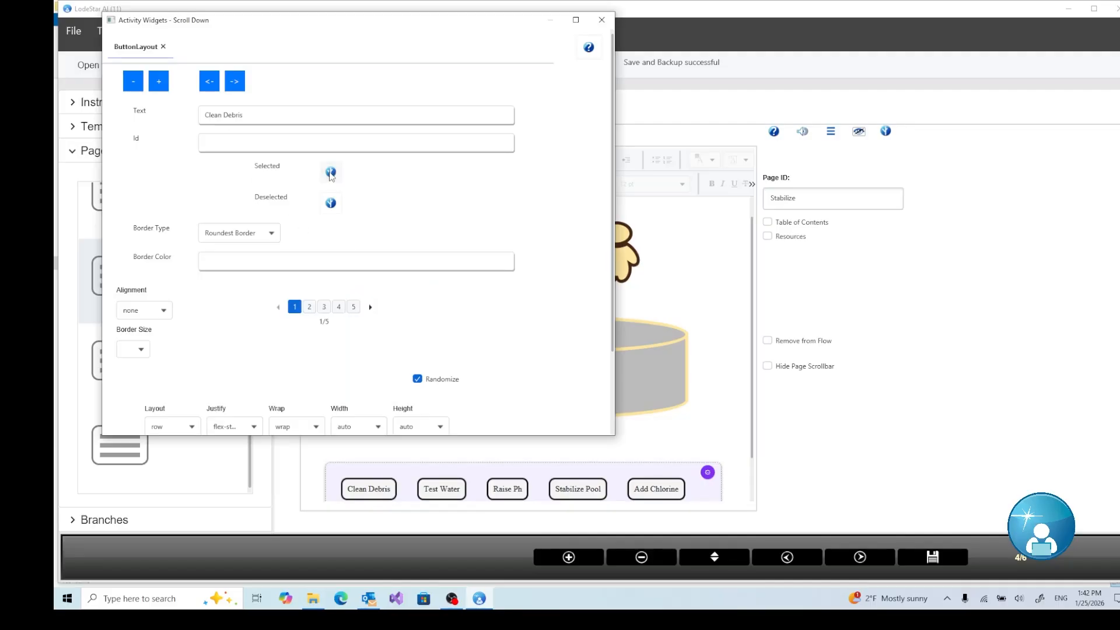
{"action": "left_click", "coordinate": [331, 173]}
{"action": "left_click", "coordinate": [374, 89]}
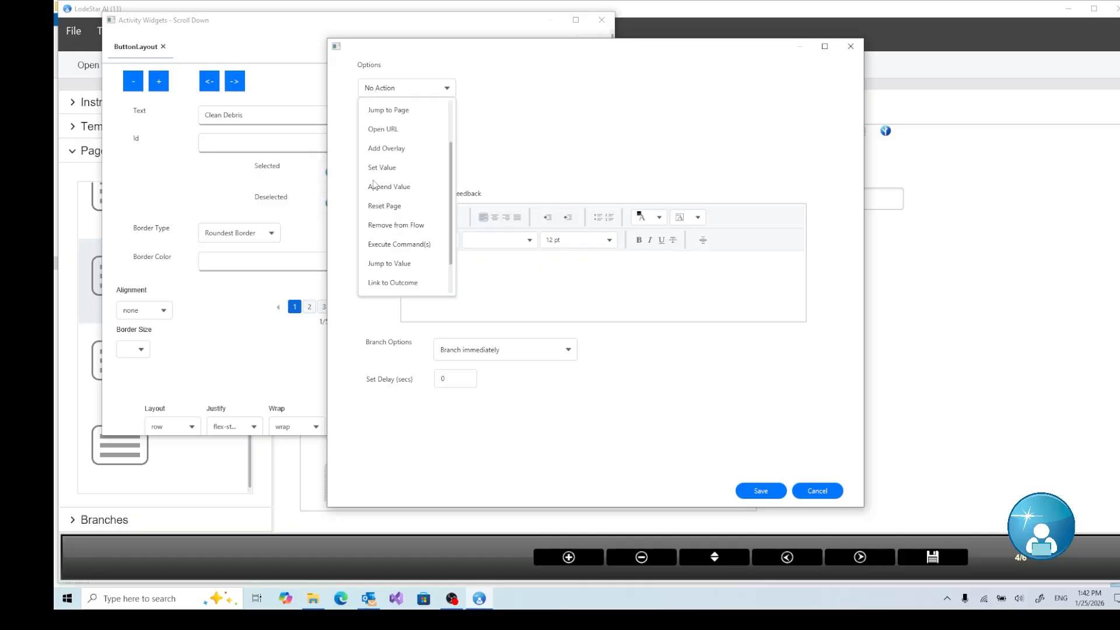
{"action": "left_click", "coordinate": [430, 240]}
{"action": "left_click", "coordinate": [425, 193]}
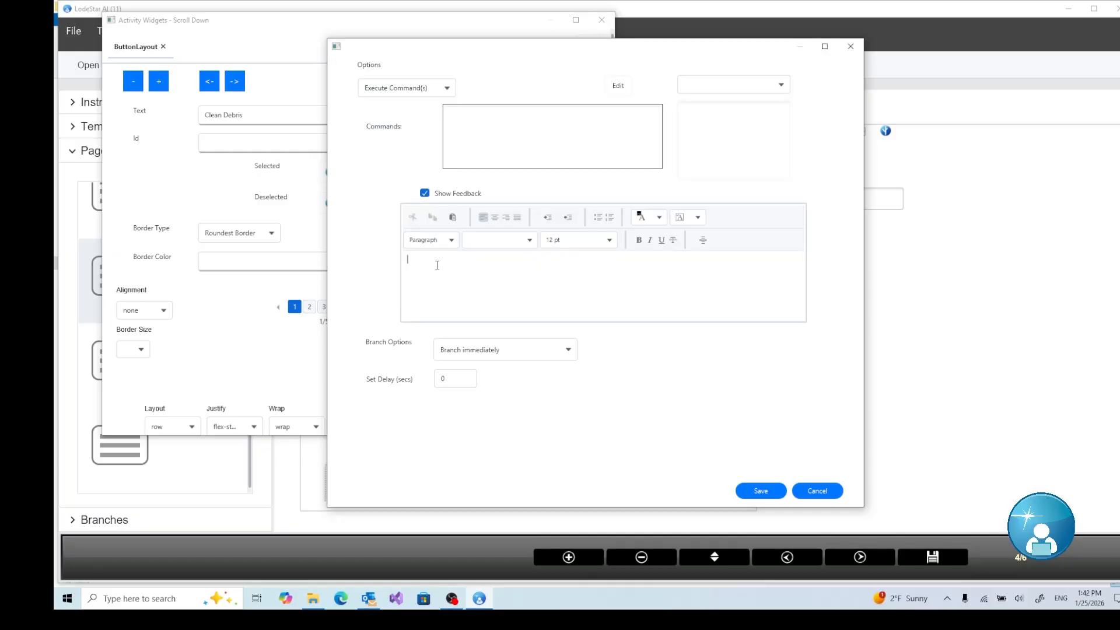
{"action": "type", "text": "Already done that"}
{"action": "left_click", "coordinate": [756, 491]}
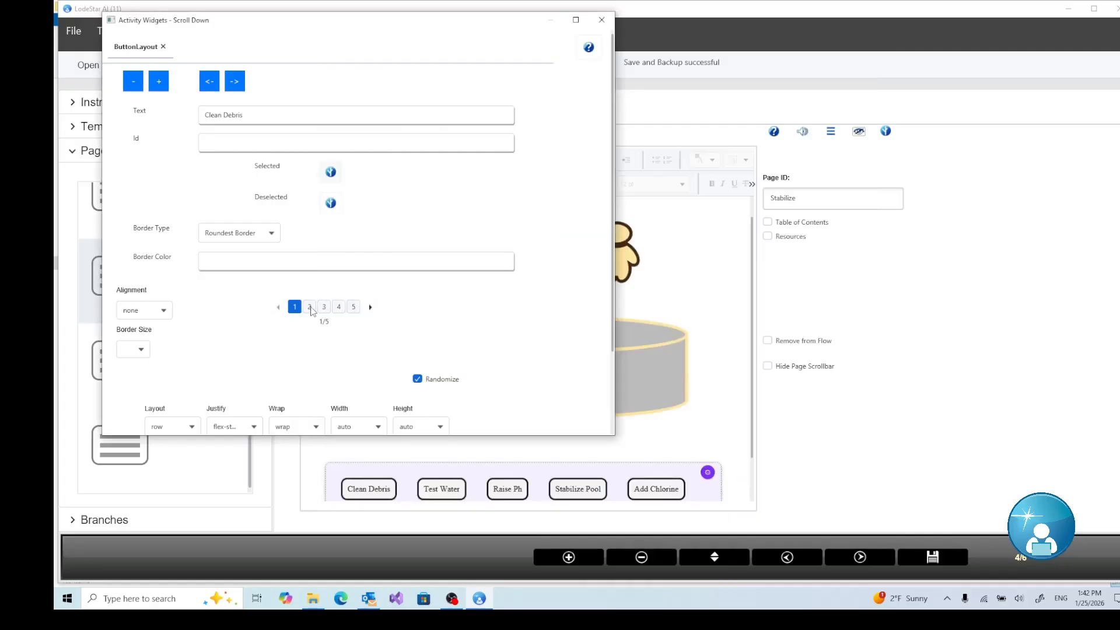
- Give the Test Water button an Execute Command(s) action with two-line feedback "Ph is 7.5" and "Cyanuric Acid is 20 PPM", and save it
{"action": "left_click", "coordinate": [309, 307]}
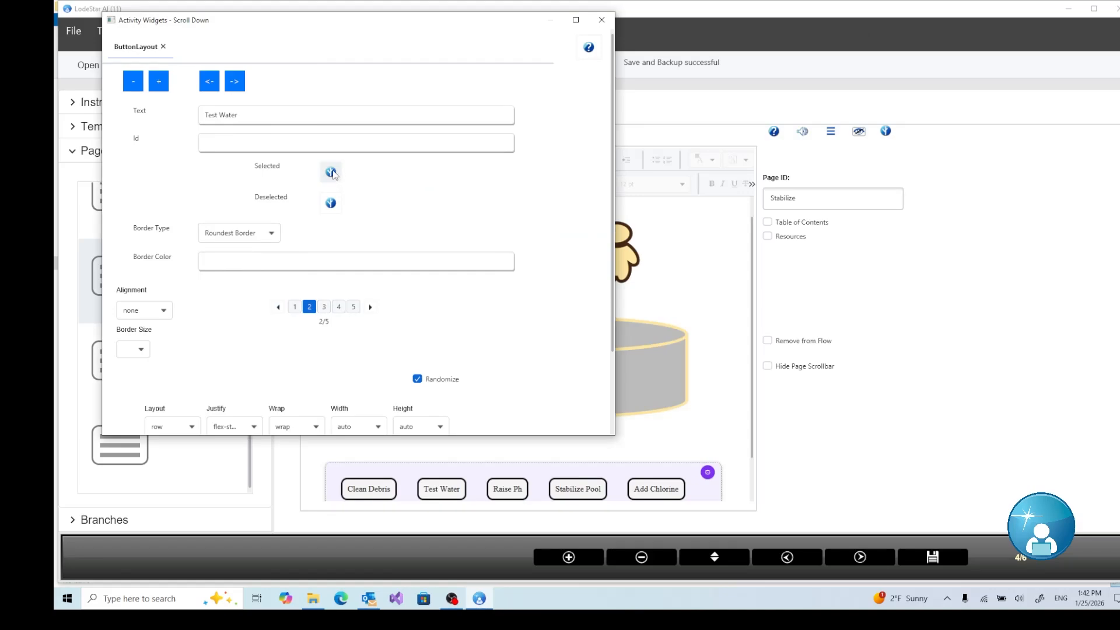
{"action": "left_click", "coordinate": [331, 172]}
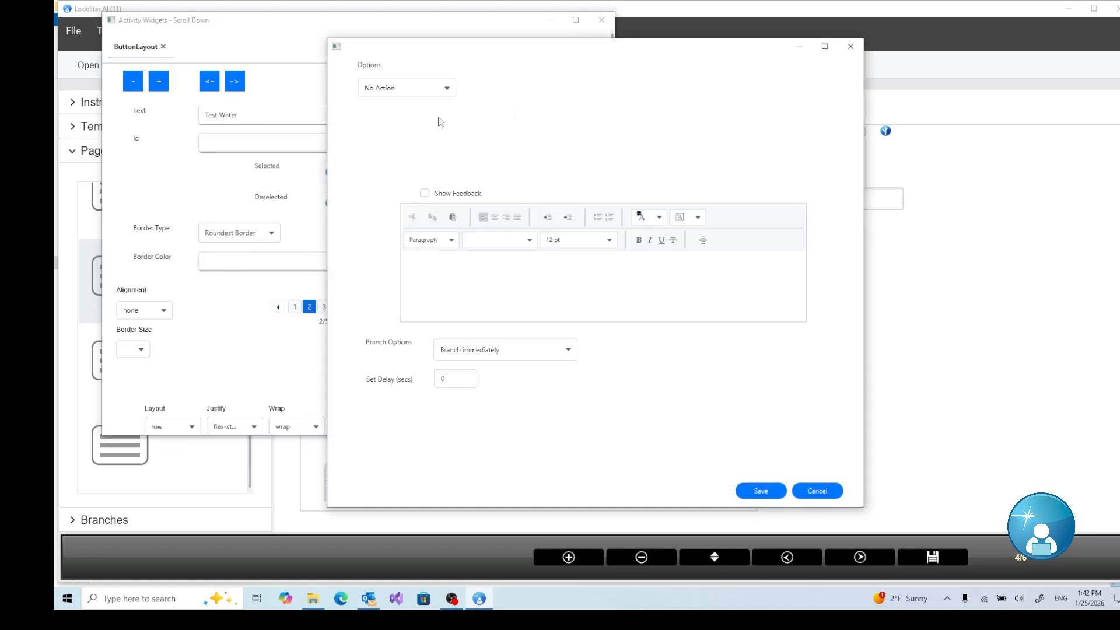
{"action": "left_click", "coordinate": [426, 90]}
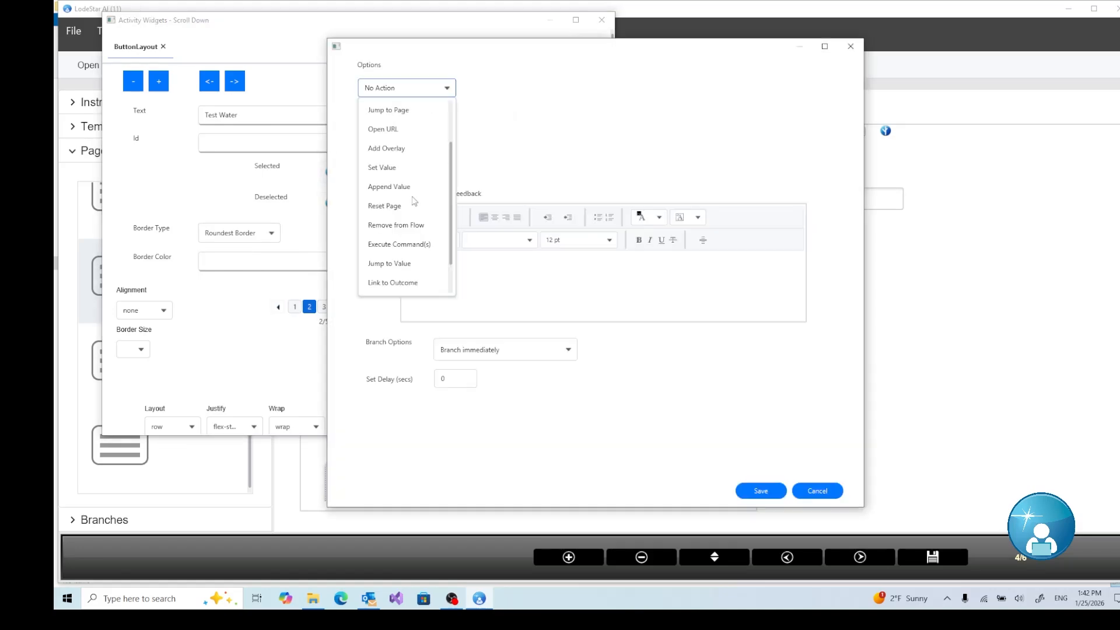
{"action": "left_click", "coordinate": [399, 245]}
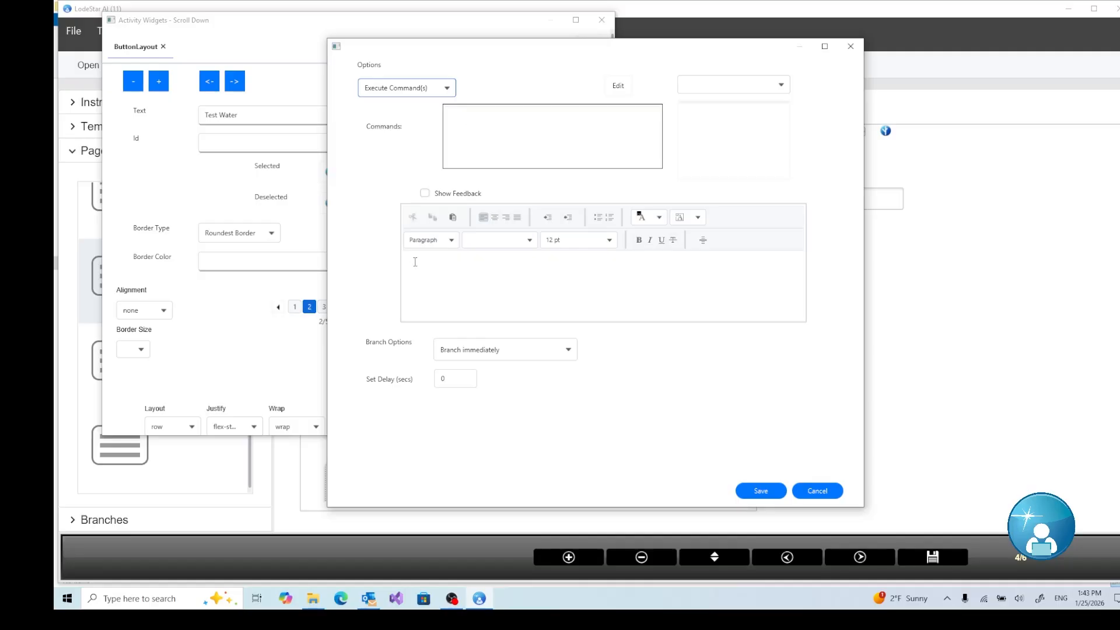
{"action": "left_click", "coordinate": [424, 193]}
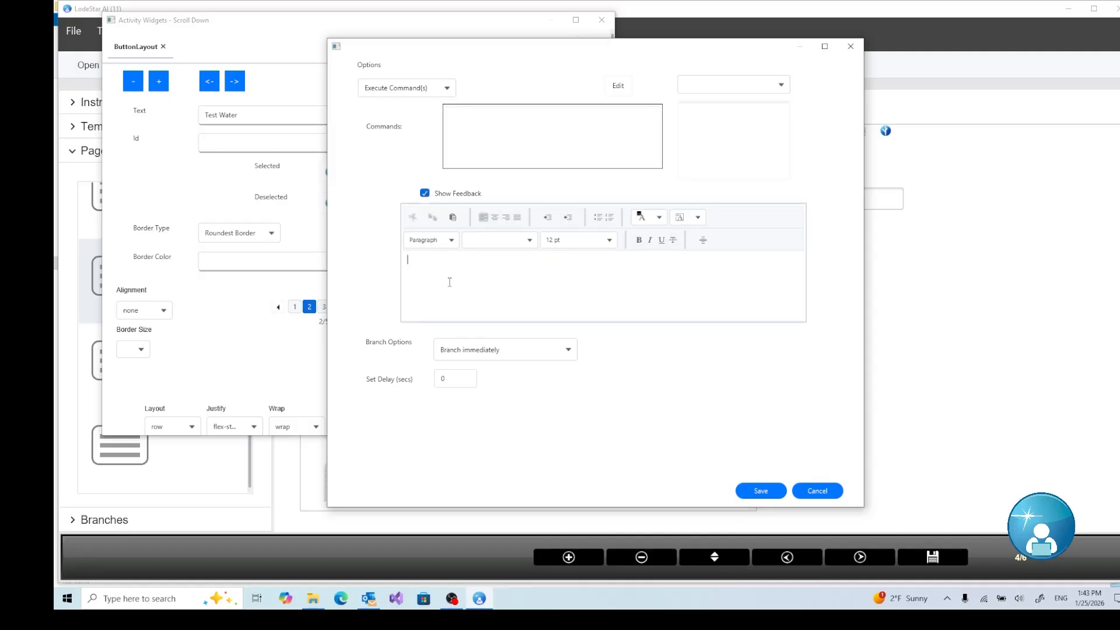
{"action": "type", "text": "Ph is 7.5"}
{"action": "key", "text": "Return"}
{"action": "type", "text": "Cyanuric Acid is 20 PPM"}
{"action": "left_click", "coordinate": [759, 490]}
- Set the Raise Ph button's selected action to Execute Command(s) and turn on its feedback
{"action": "scroll", "coordinate": [391, 199], "scroll_direction": "down", "scroll_amount": 1}
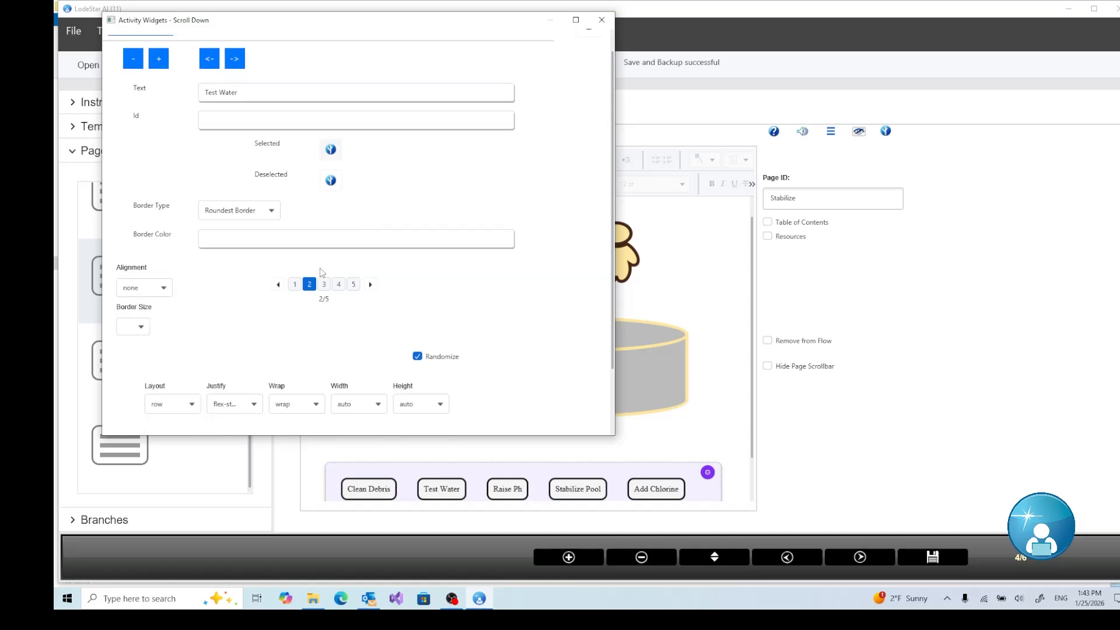
{"action": "left_click", "coordinate": [324, 284]}
{"action": "left_click", "coordinate": [331, 149]}
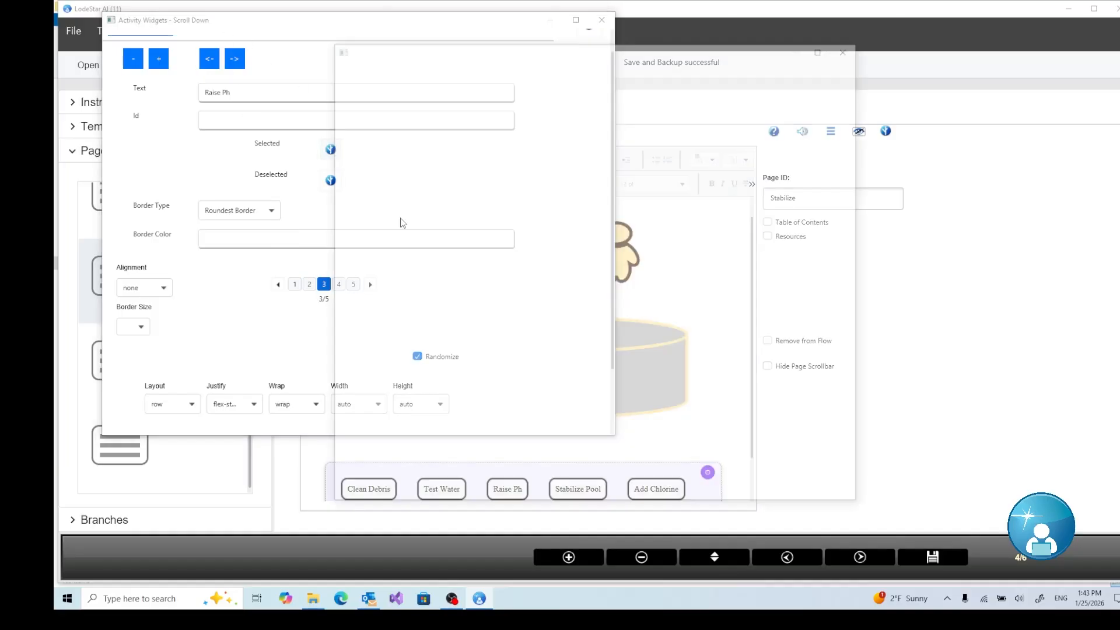
{"action": "left_click", "coordinate": [387, 93]}
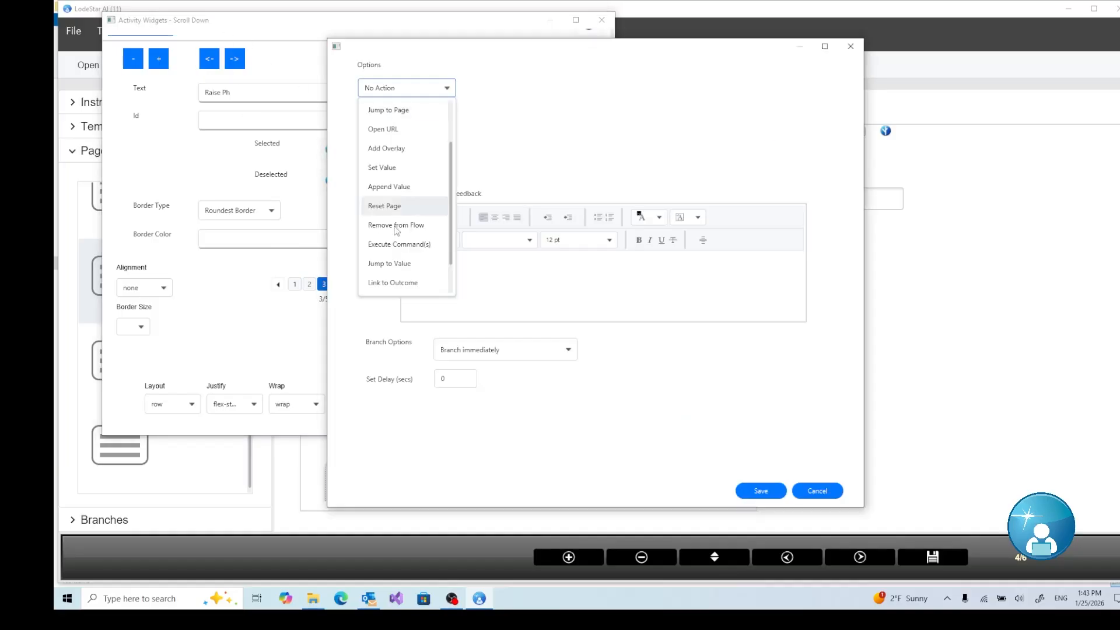
{"action": "left_click", "coordinate": [399, 244]}
{"action": "left_click", "coordinate": [425, 193]}
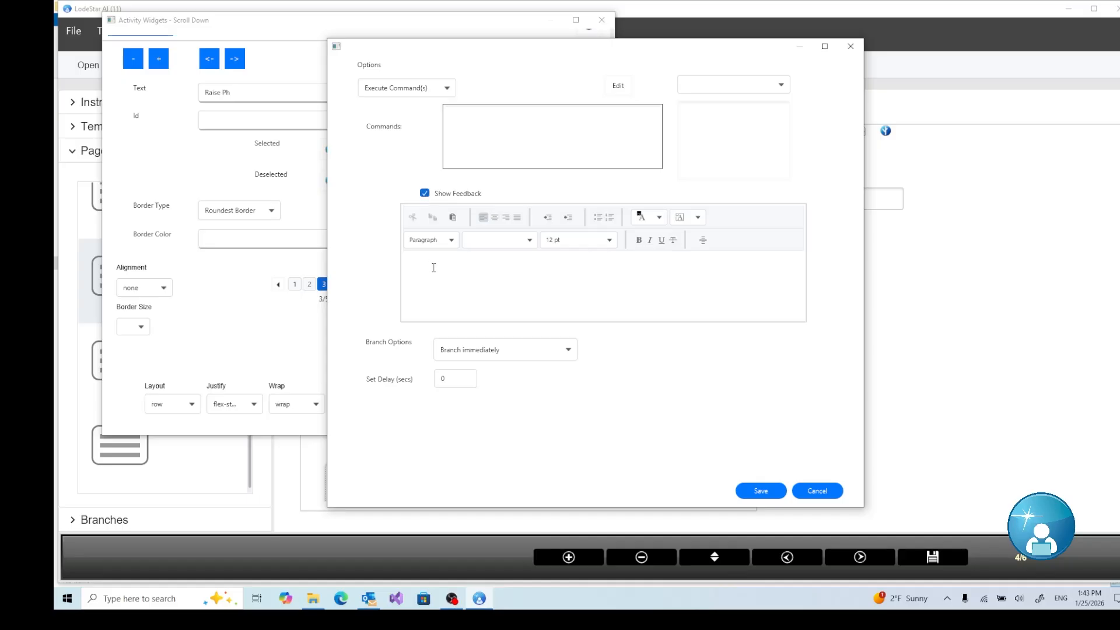
- Enter the Raise Ph feedback "No, the Ph is in the right range" and save the action
{"action": "type", "text": "No the Ph is adep"}
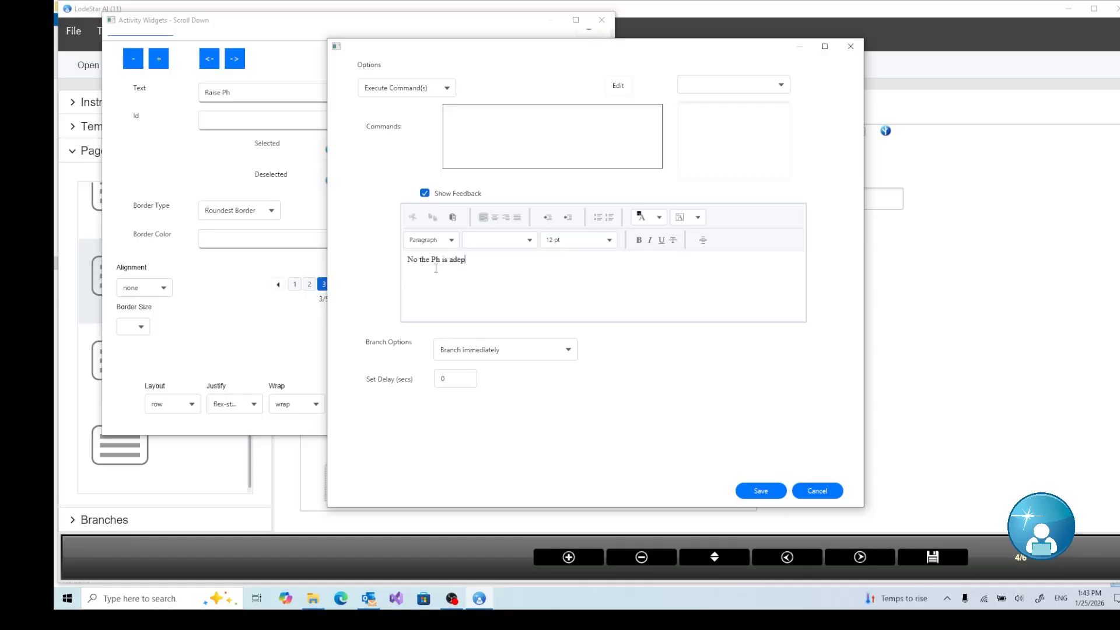
{"action": "key", "text": "BackSpace"}
{"action": "key", "text": "BackSpace"}
{"action": "key", "text": "BackSpace"}
{"action": "type", "text": "in the right range"}
{"action": "left_click", "coordinate": [418, 261]}
{"action": "type", "text": ","}
{"action": "left_click", "coordinate": [774, 495]}
- Set the Stabilize Pool button's selected action to Jump to Page with the Add Chlorine page as target
{"action": "left_click", "coordinate": [339, 284]}
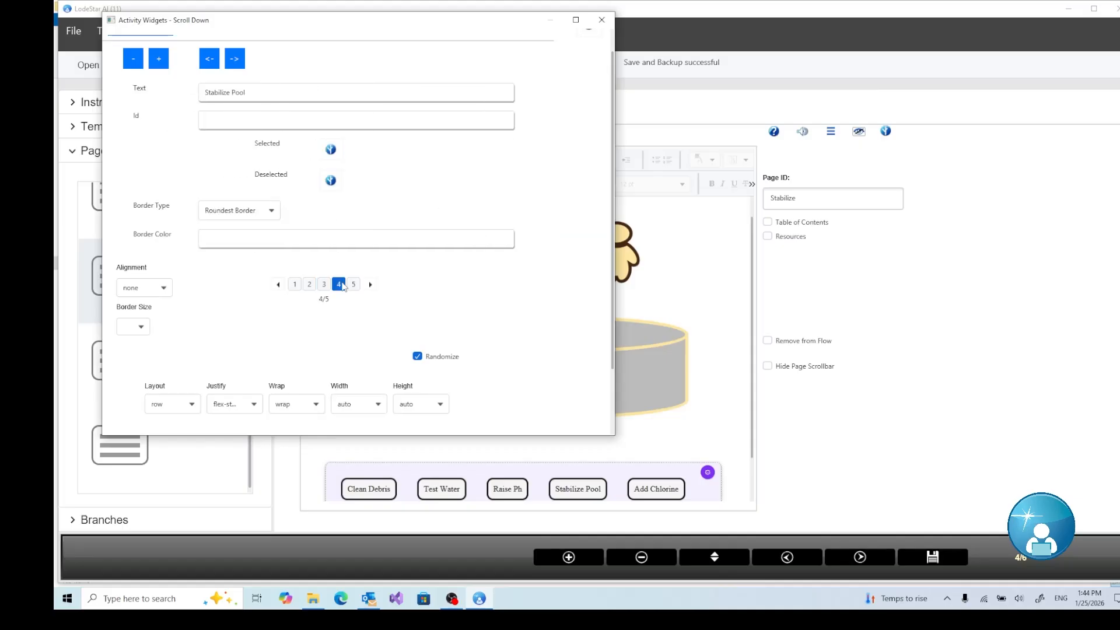
{"action": "left_click", "coordinate": [331, 150]}
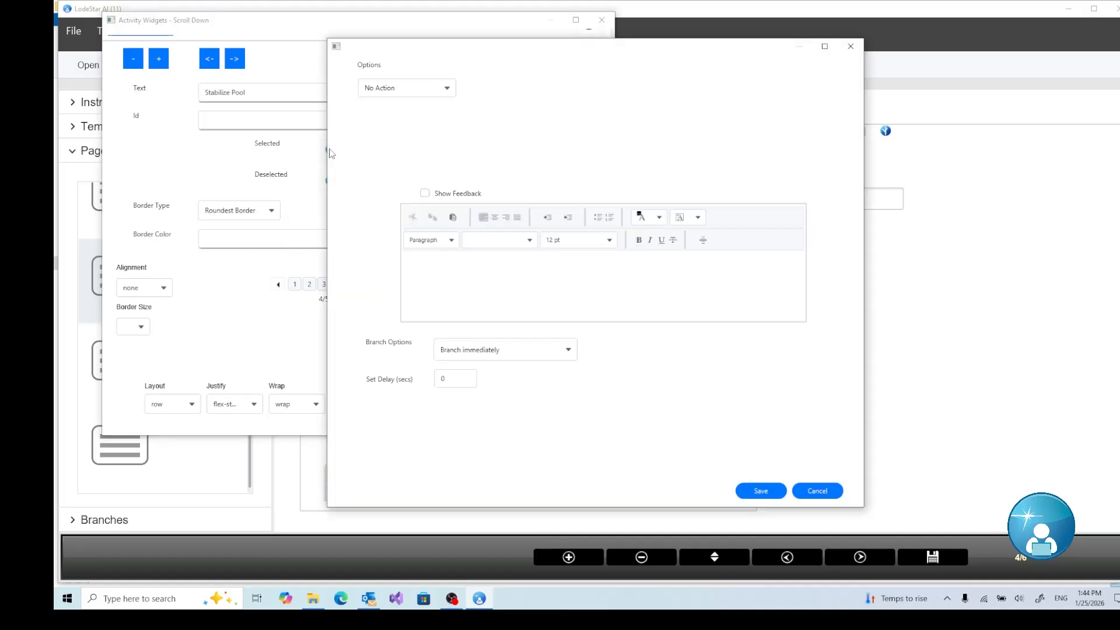
{"action": "left_click", "coordinate": [406, 88]}
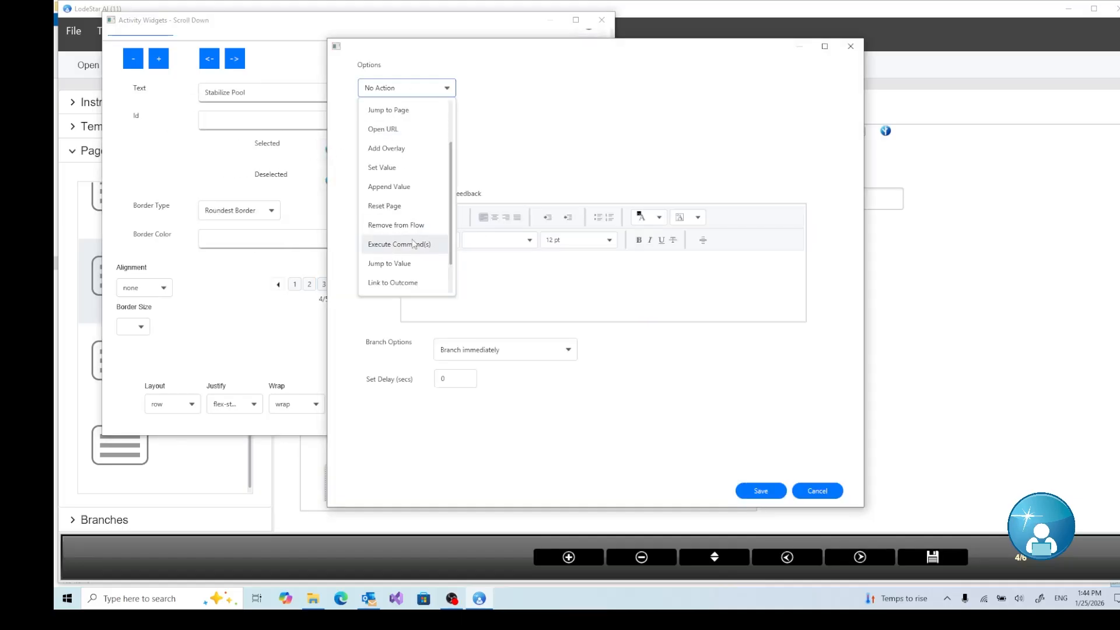
{"action": "scroll", "coordinate": [400, 177], "scroll_direction": "up", "scroll_amount": 1}
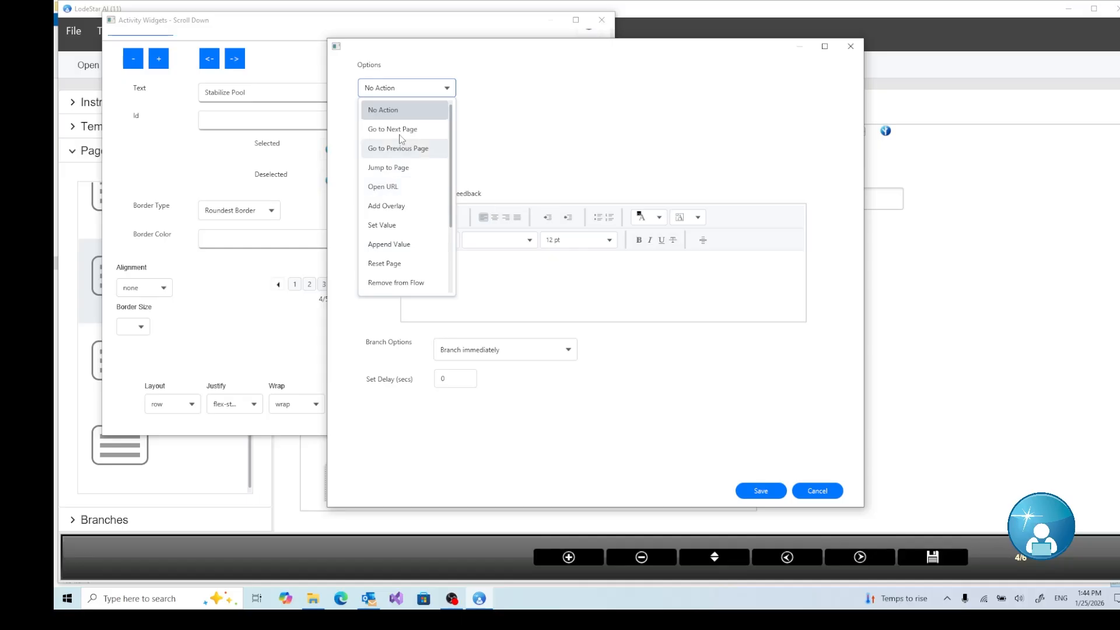
{"action": "left_click", "coordinate": [389, 168]}
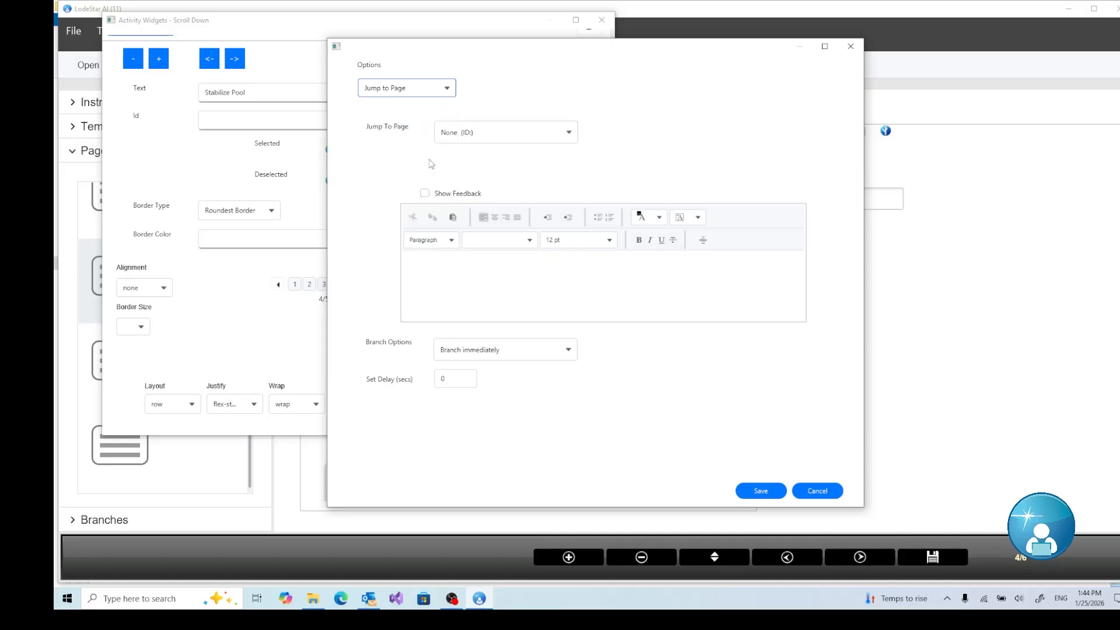
{"action": "left_click", "coordinate": [450, 139]}
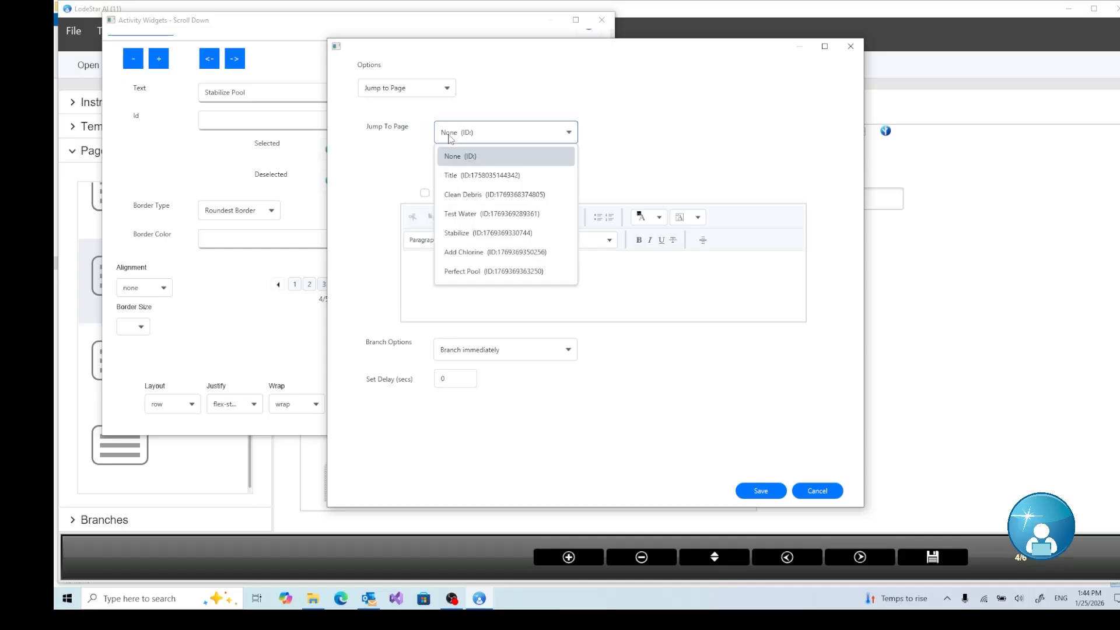
{"action": "left_click", "coordinate": [452, 255]}
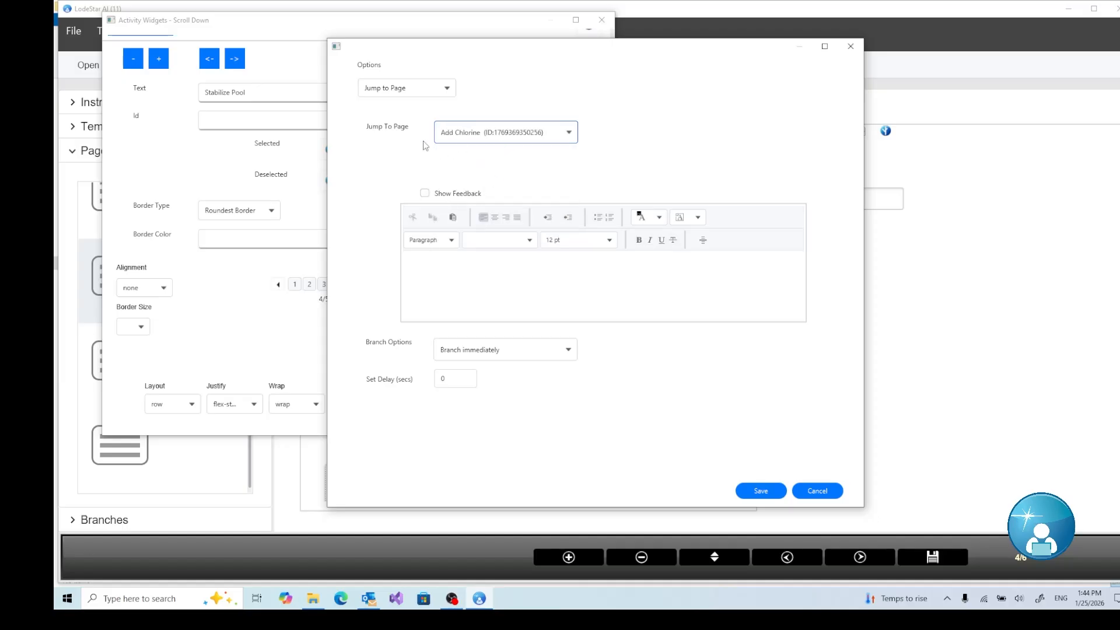
- Turn on feedback for the Stabilize Pool button's action and enter "Excellent. The pool needed cyanuric acid."
{"action": "key", "text": "Tab"}
{"action": "key", "text": "space"}
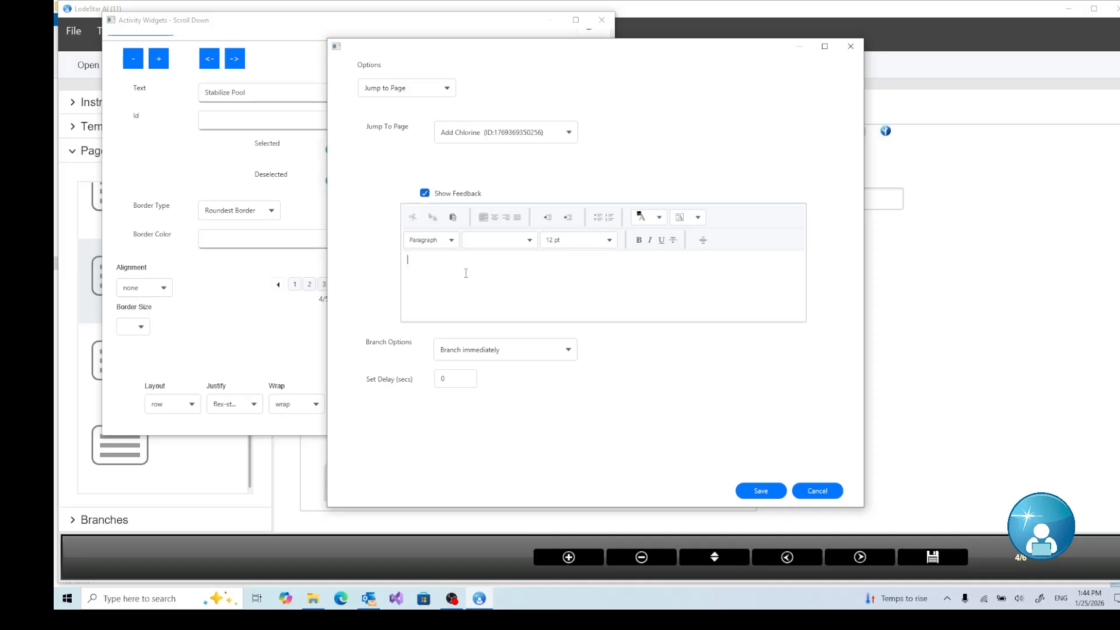
{"action": "type", "text": "Excellent.  The pool needed s"}
{"action": "key", "text": "BackSpace"}
{"action": "type", "text": "cyanuric acid."}
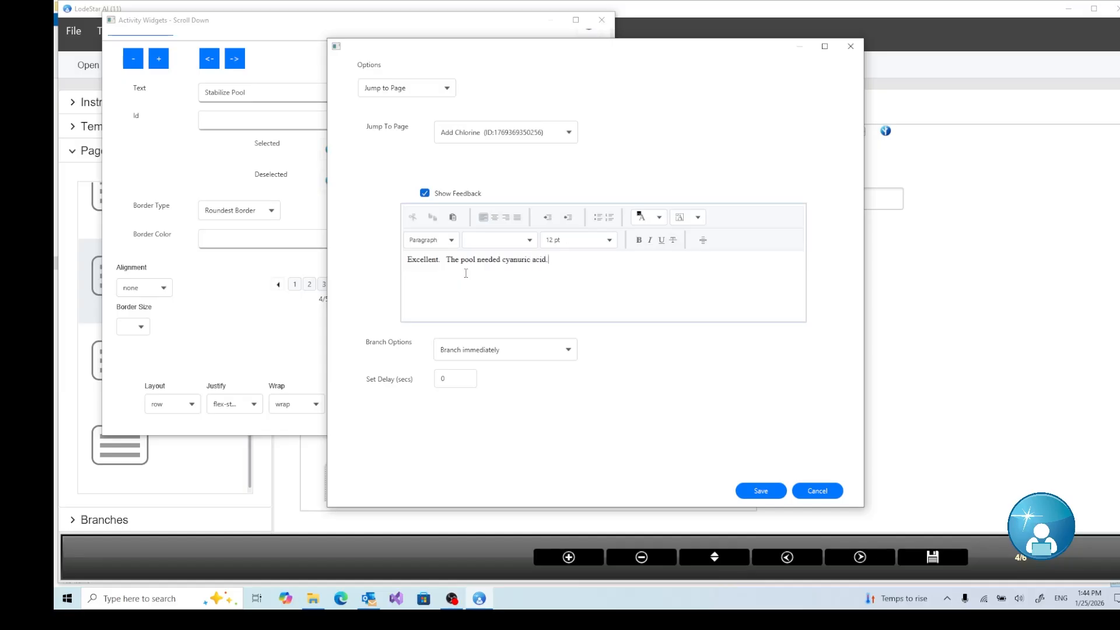
- Set the Stabilize Pool feedback text to 18 pt, give the action a 3-second delay, and save it
{"action": "left_click", "coordinate": [490, 264]}
{"action": "left_click_drag", "start_coordinate": [386, 265], "coordinate": [601, 257]}
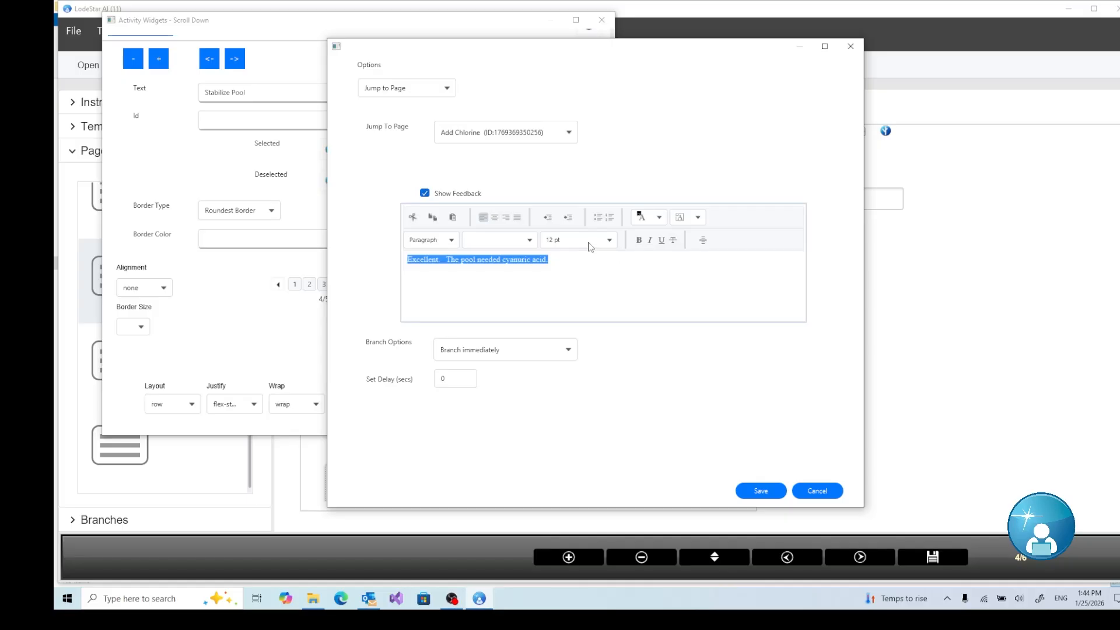
{"action": "left_click", "coordinate": [591, 242]}
{"action": "left_click", "coordinate": [568, 343]}
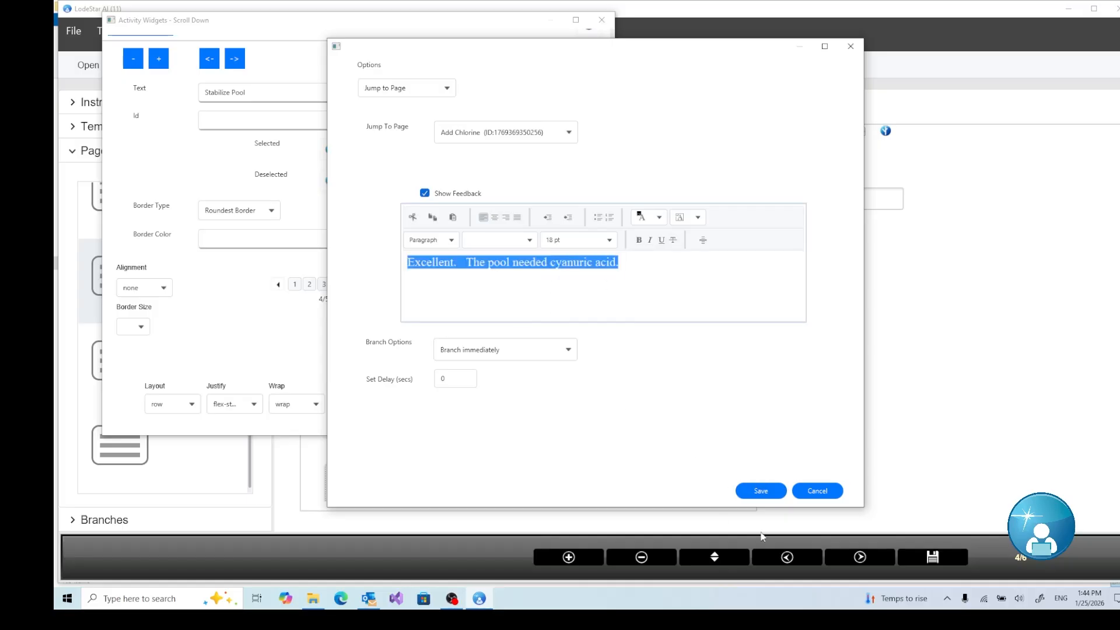
{"action": "left_click", "coordinate": [446, 380]}
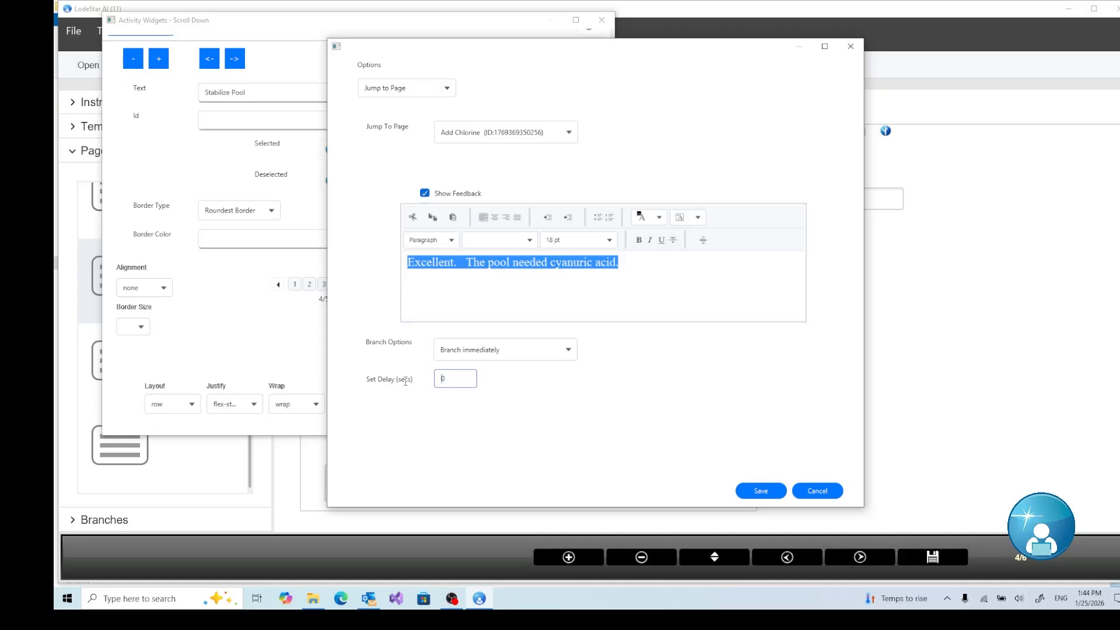
{"action": "key", "text": "Delete"}
{"action": "type", "text": "3"}
{"action": "left_click", "coordinate": [764, 495]}
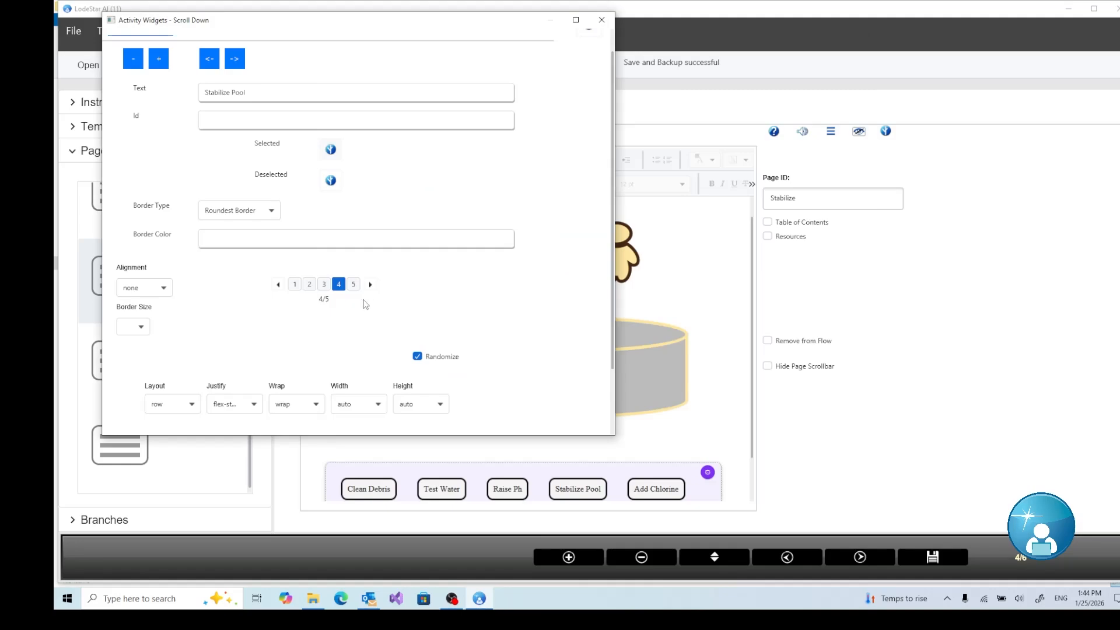
- Set the Add Chlorine button's selected action to Execute Command(s) and turn on its feedback
{"action": "left_click", "coordinate": [354, 284]}
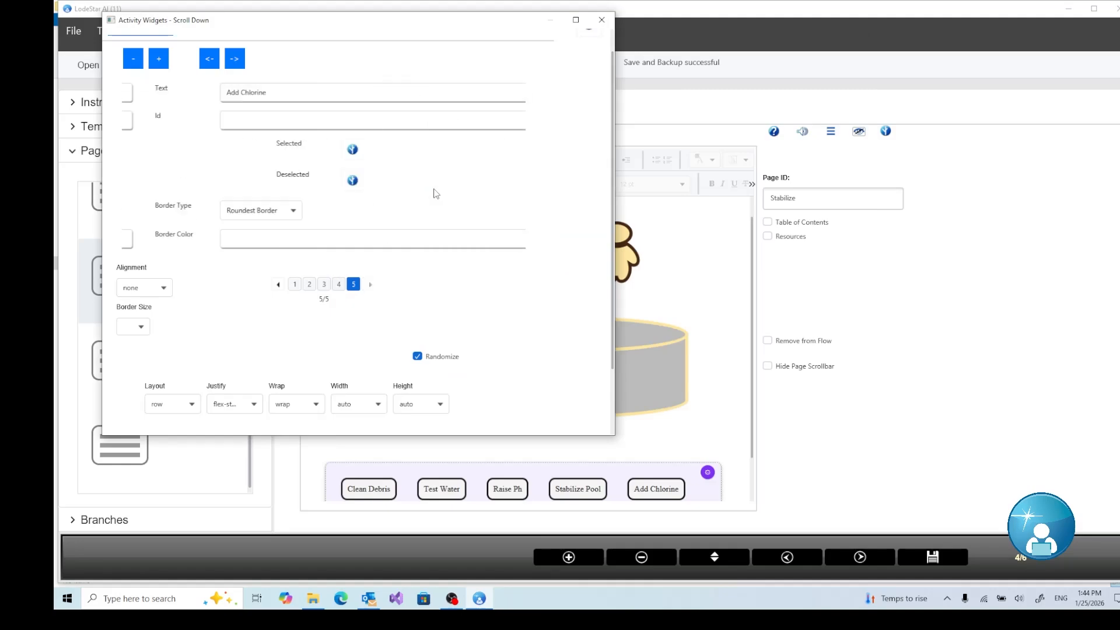
{"action": "left_click", "coordinate": [331, 150]}
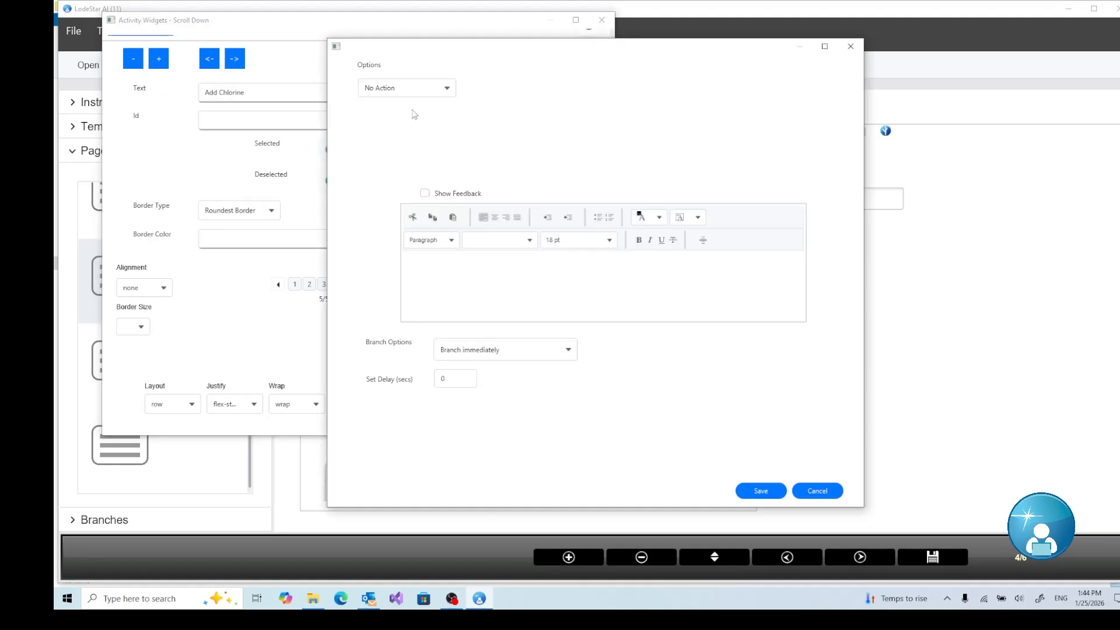
{"action": "left_click", "coordinate": [407, 88]}
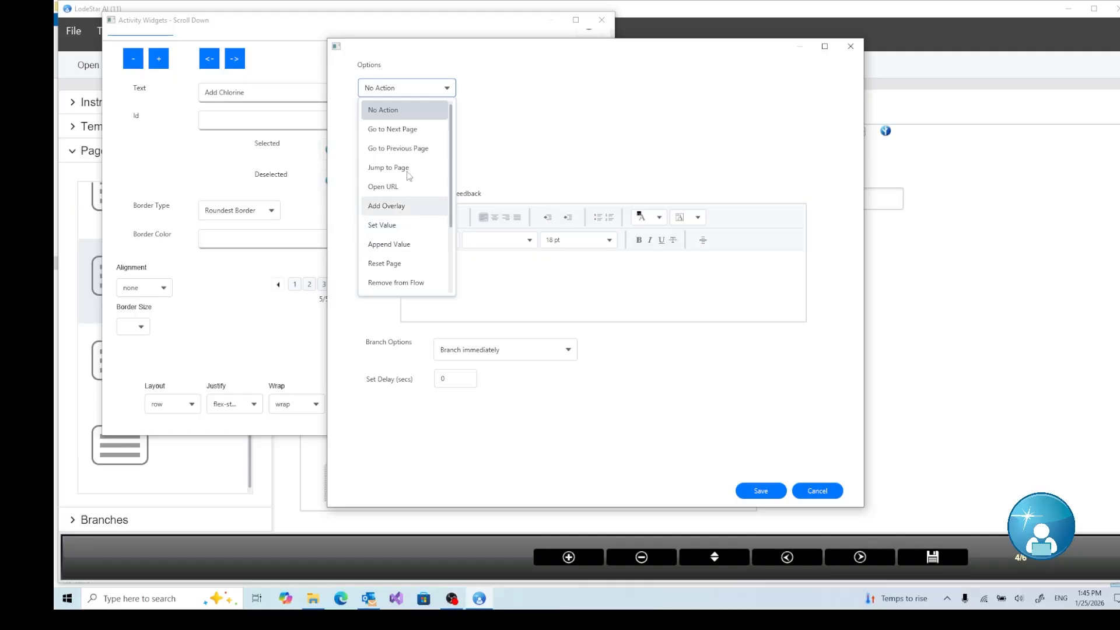
{"action": "scroll", "coordinate": [401, 175], "scroll_direction": "down", "scroll_amount": 2}
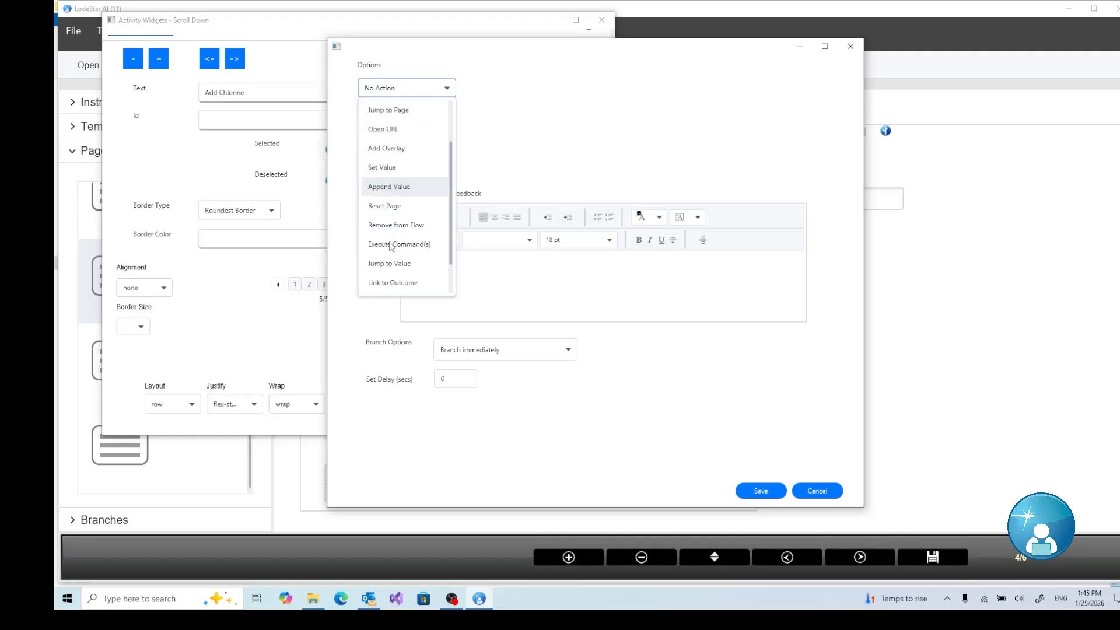
{"action": "left_click", "coordinate": [399, 206]}
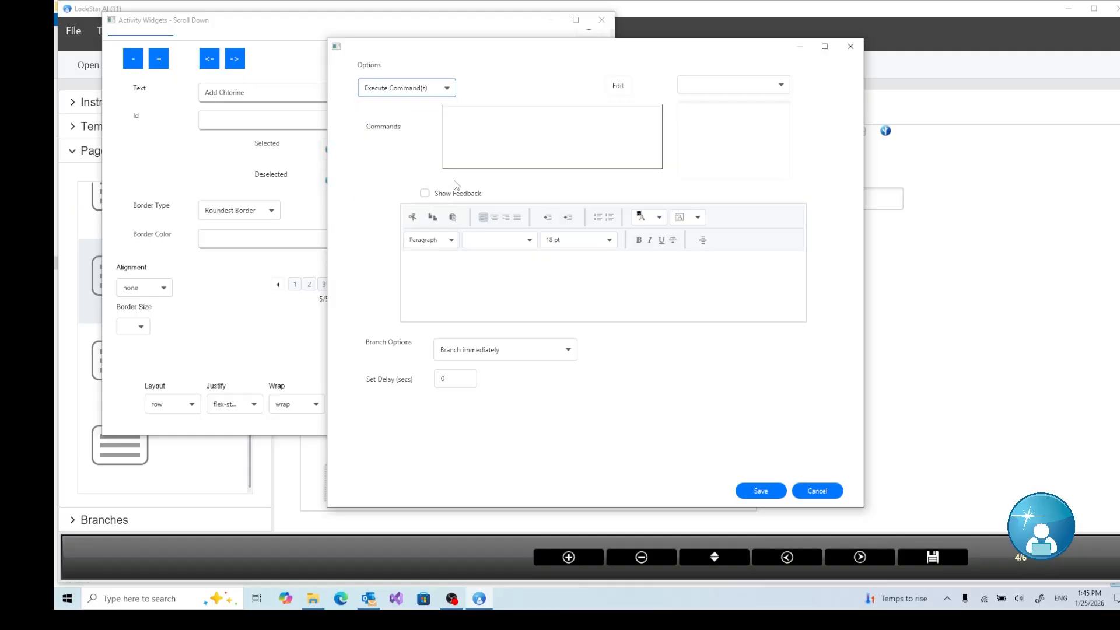
{"action": "left_click", "coordinate": [425, 193]}
- Enter the Add Chlorine feedback "Stabilize First", save the action, and confirm the Stabilize page's button layout
{"action": "left_click", "coordinate": [447, 275]}
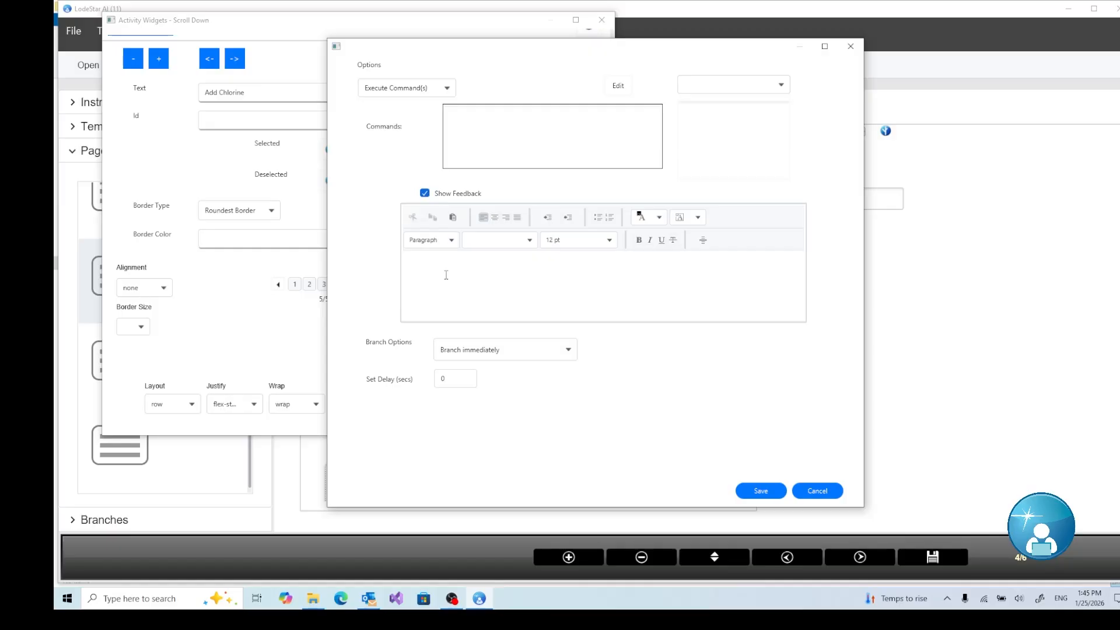
{"action": "type", "text": "Stabilize First"}
{"action": "left_click", "coordinate": [761, 491]}
{"action": "scroll", "coordinate": [490, 353], "scroll_direction": "down", "scroll_amount": 1}
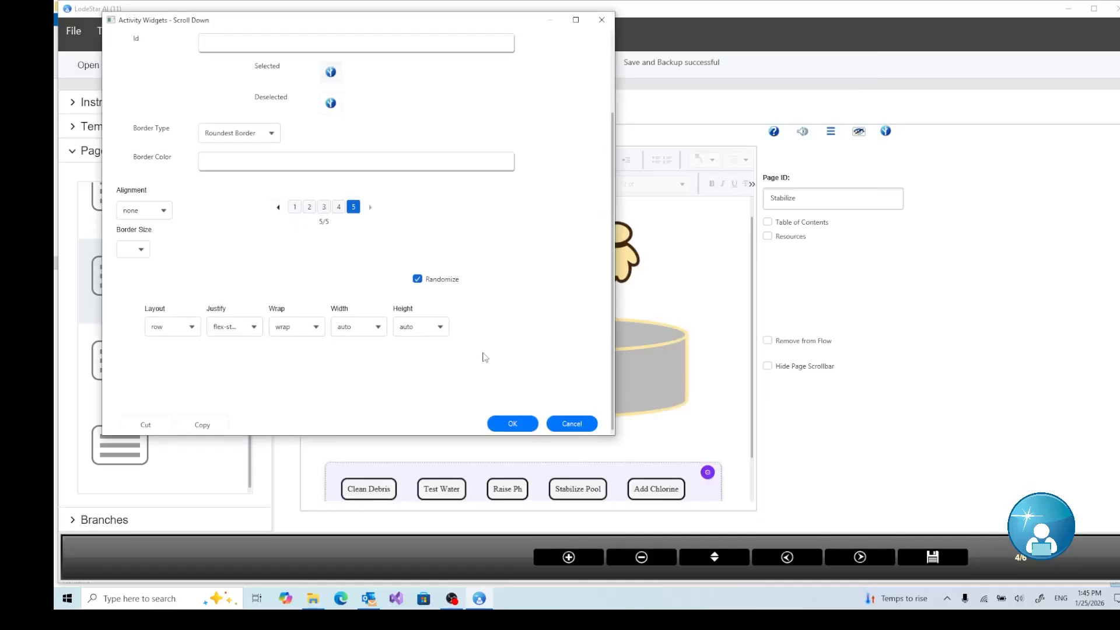
{"action": "left_click", "coordinate": [505, 421]}
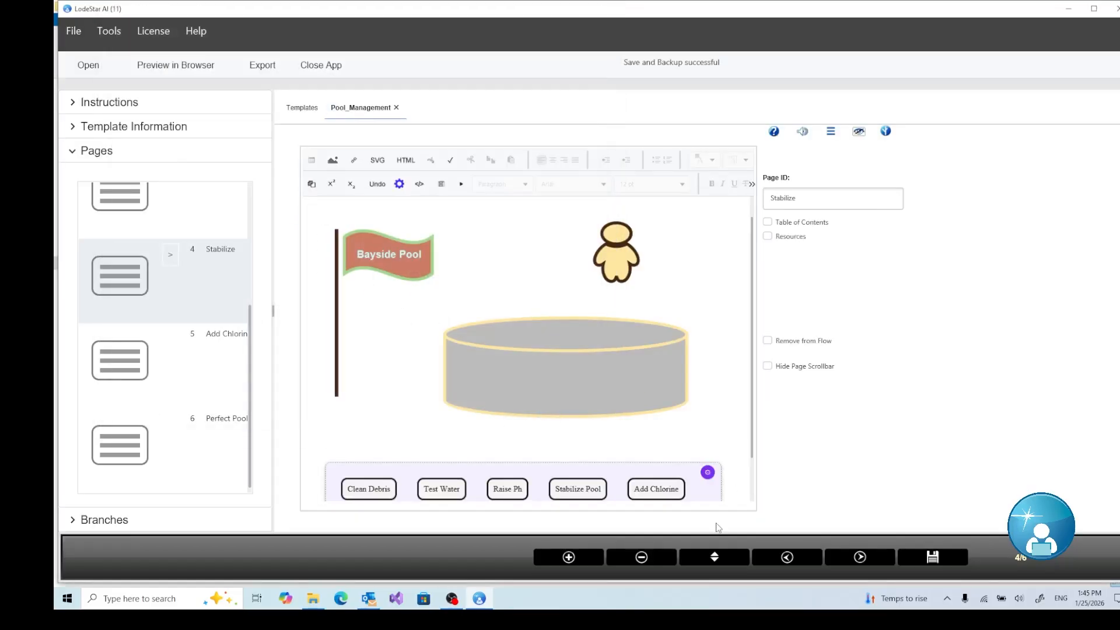
- Recolor the pool in the Add Chlorine page's SVG drawing dark slate blue and return to the page
{"action": "left_click", "coordinate": [863, 557]}
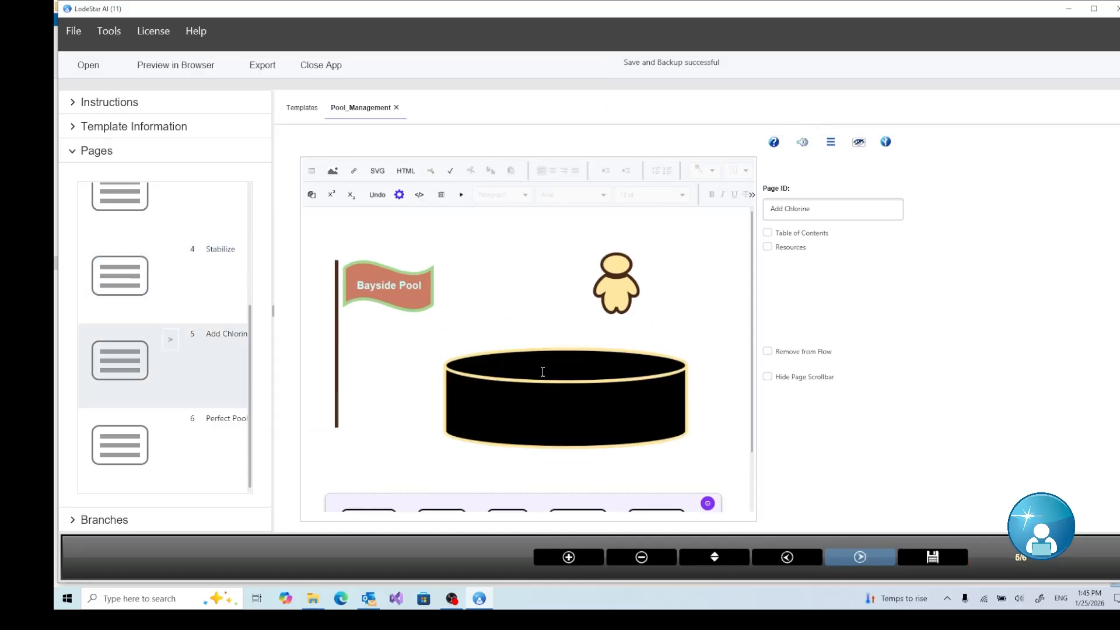
{"action": "double_click", "coordinate": [540, 365]}
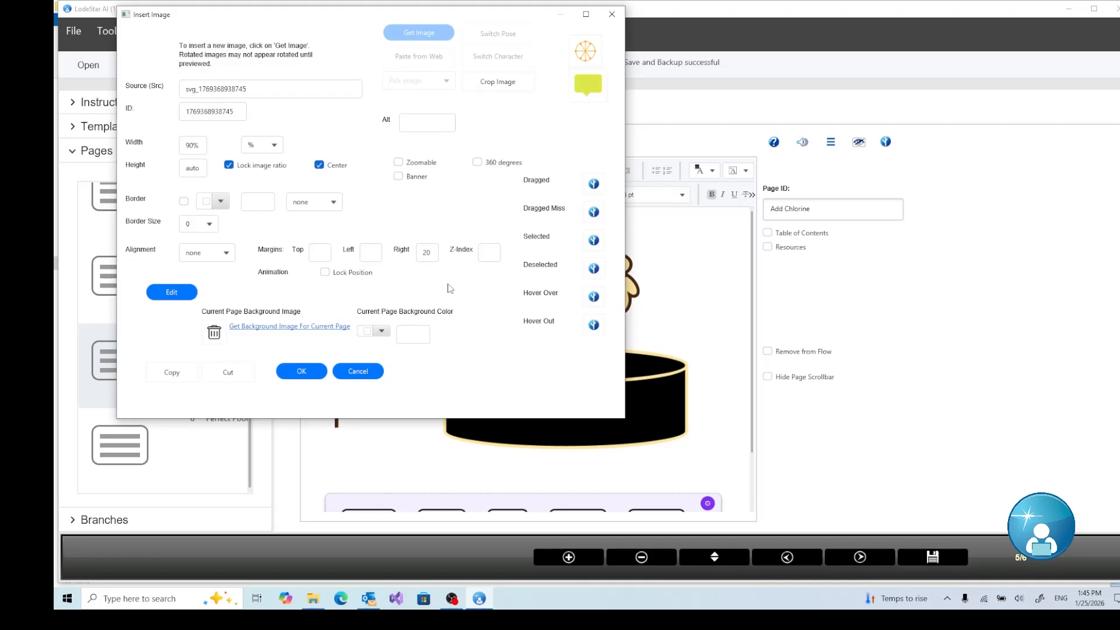
{"action": "left_click", "coordinate": [169, 292]}
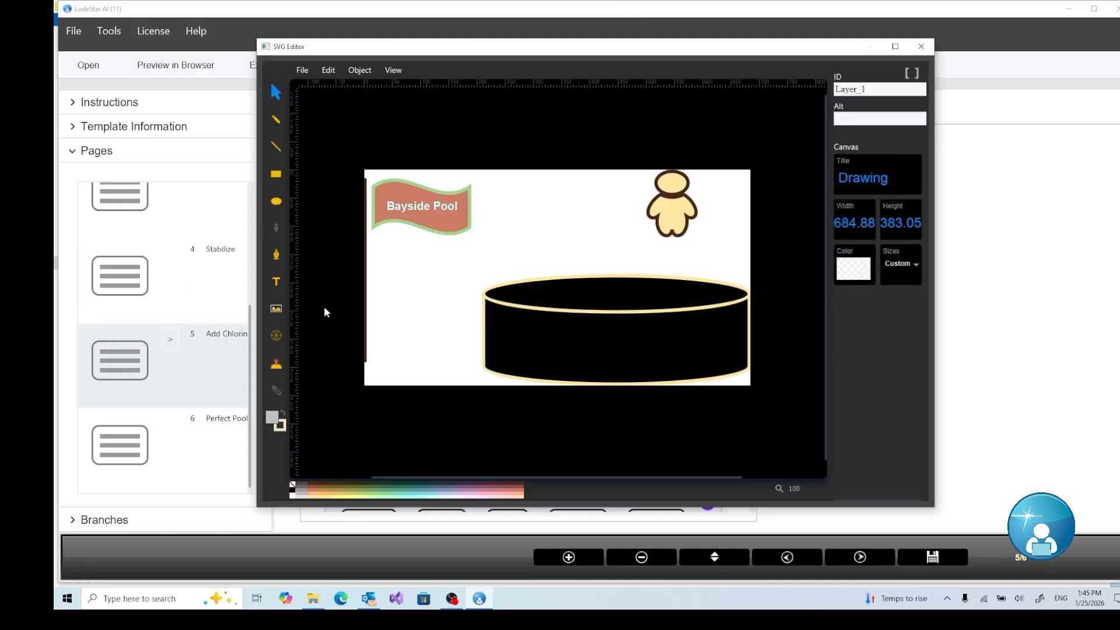
{"action": "left_click", "coordinate": [480, 326]}
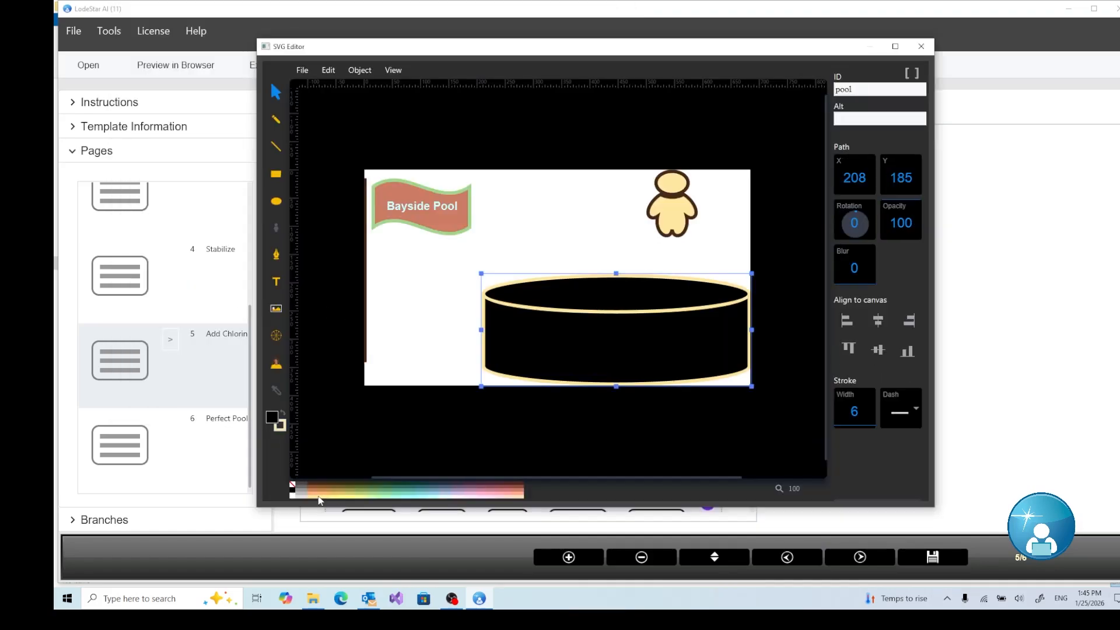
{"action": "left_click", "coordinate": [432, 490]}
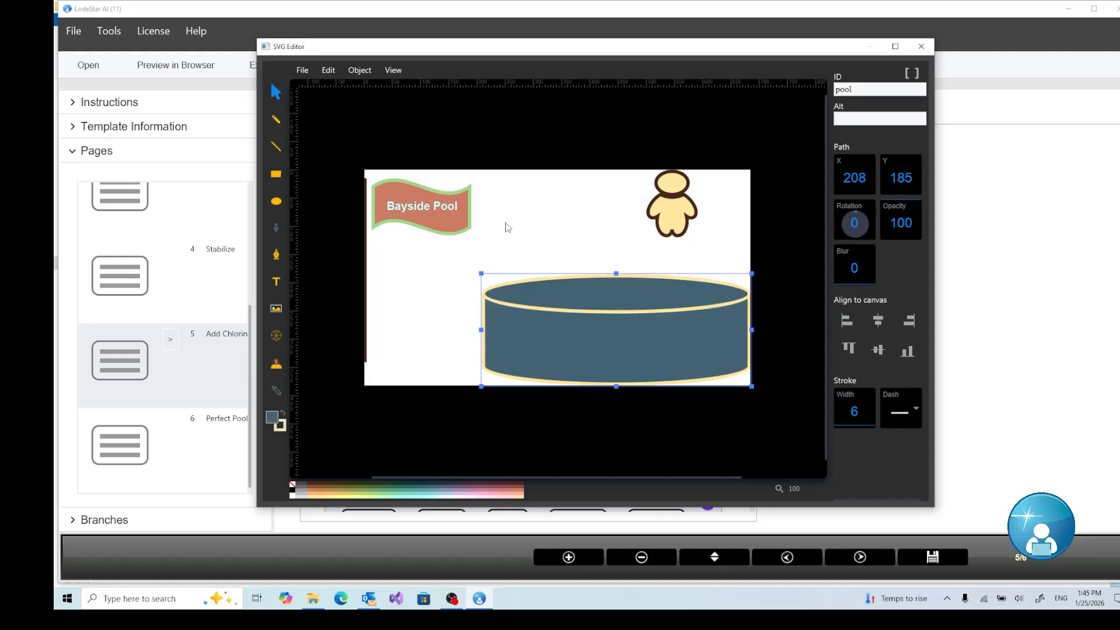
{"action": "left_click", "coordinate": [925, 51]}
{"action": "left_click", "coordinate": [586, 244]}
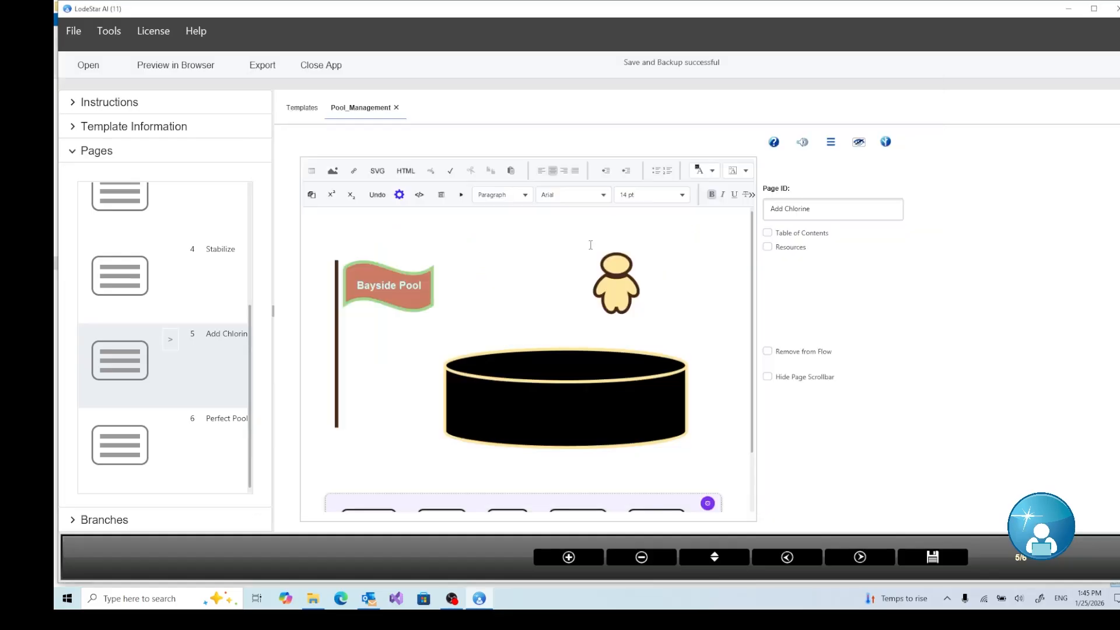
- On the Add Chlorine page, set the Clean Debris button's selected action to Execute Command(s) with feedback turned on
{"action": "scroll", "coordinate": [584, 261], "scroll_direction": "down", "scroll_amount": 3}
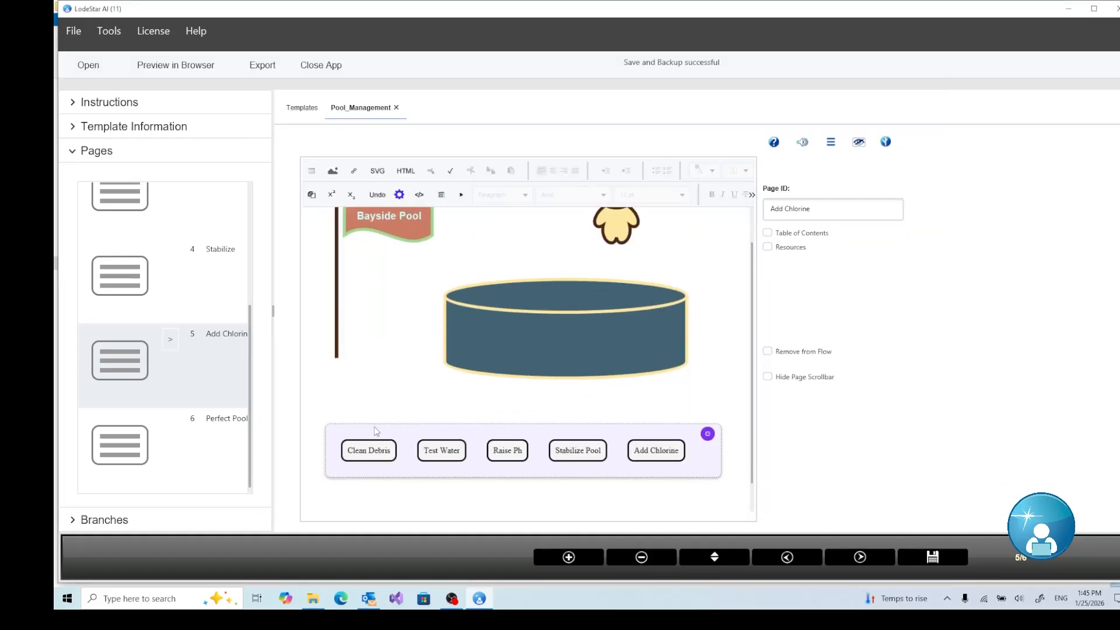
{"action": "left_click", "coordinate": [708, 433]}
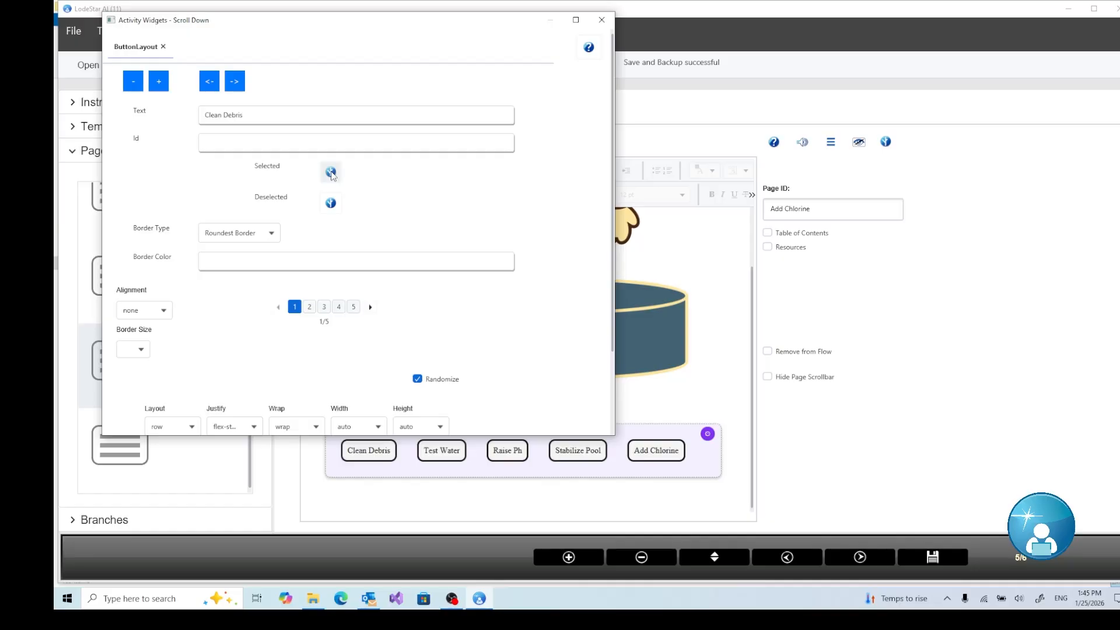
{"action": "left_click", "coordinate": [332, 173]}
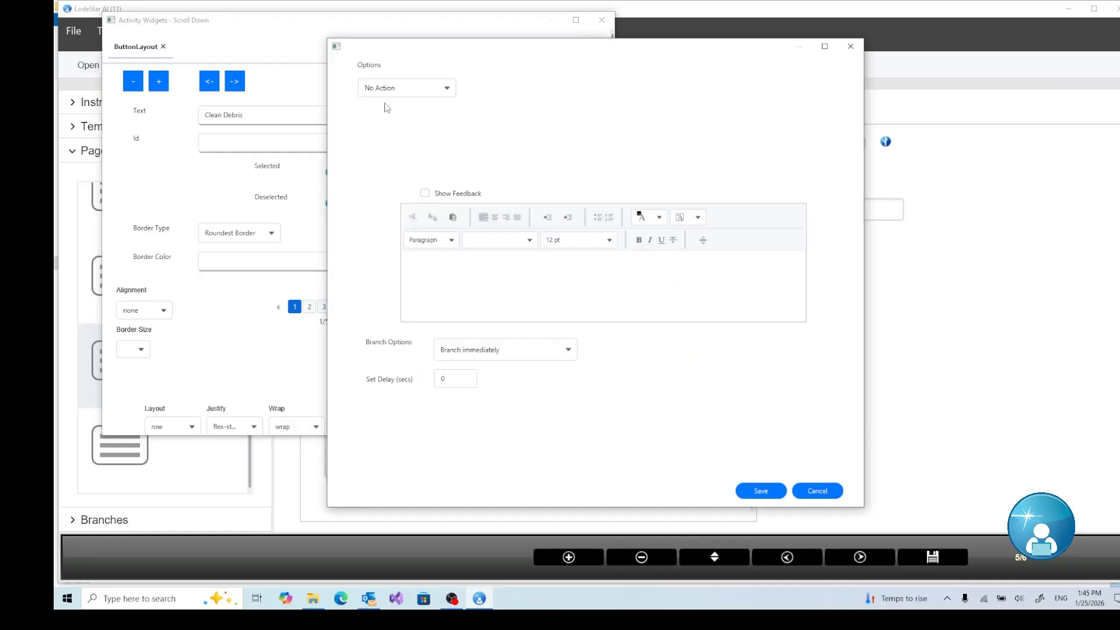
{"action": "left_click", "coordinate": [386, 91]}
{"action": "left_click", "coordinate": [396, 207]}
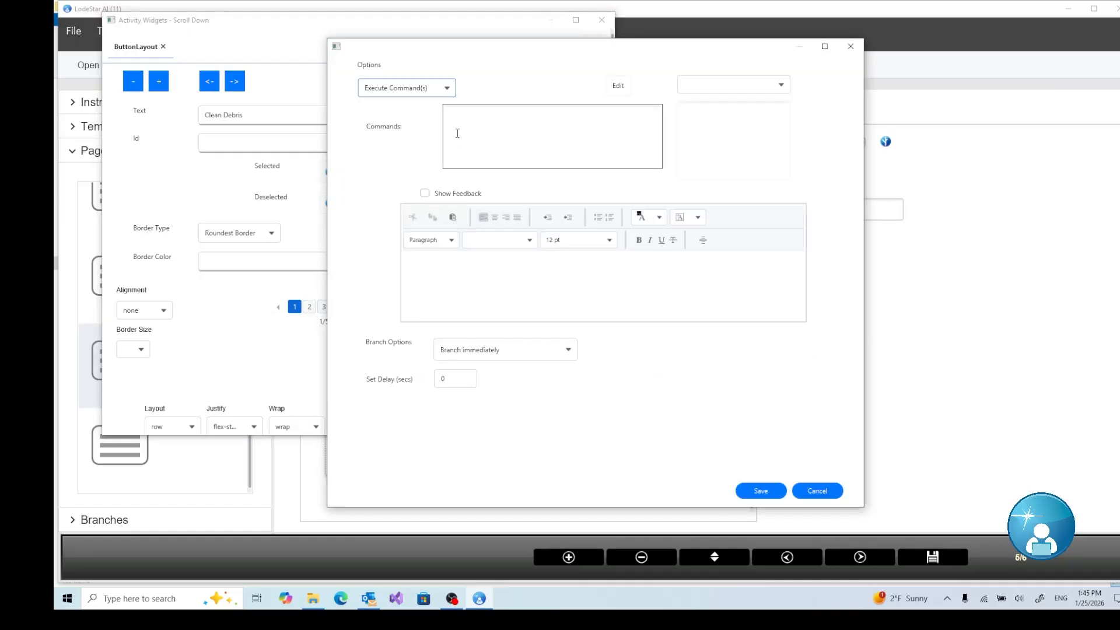
{"action": "left_click", "coordinate": [434, 193]}
- Enter the Clean Debris feedback "We have already cleaned the debris" and save the action
{"action": "left_click", "coordinate": [434, 259]}
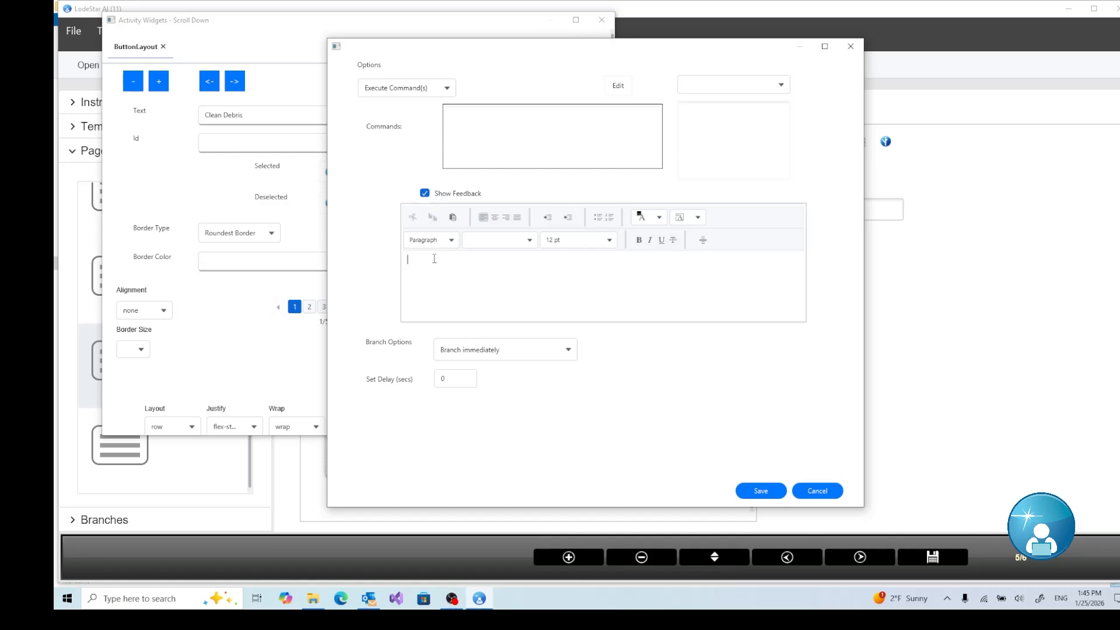
{"action": "type", "text": "We have already clened"}
{"action": "key", "text": "BackSpace"}
{"action": "key", "text": "BackSpace"}
{"action": "key", "text": "BackSpace"}
{"action": "key", "text": "BackSpace"}
{"action": "type", "text": "aned the debris"}
{"action": "left_click", "coordinate": [749, 490]}
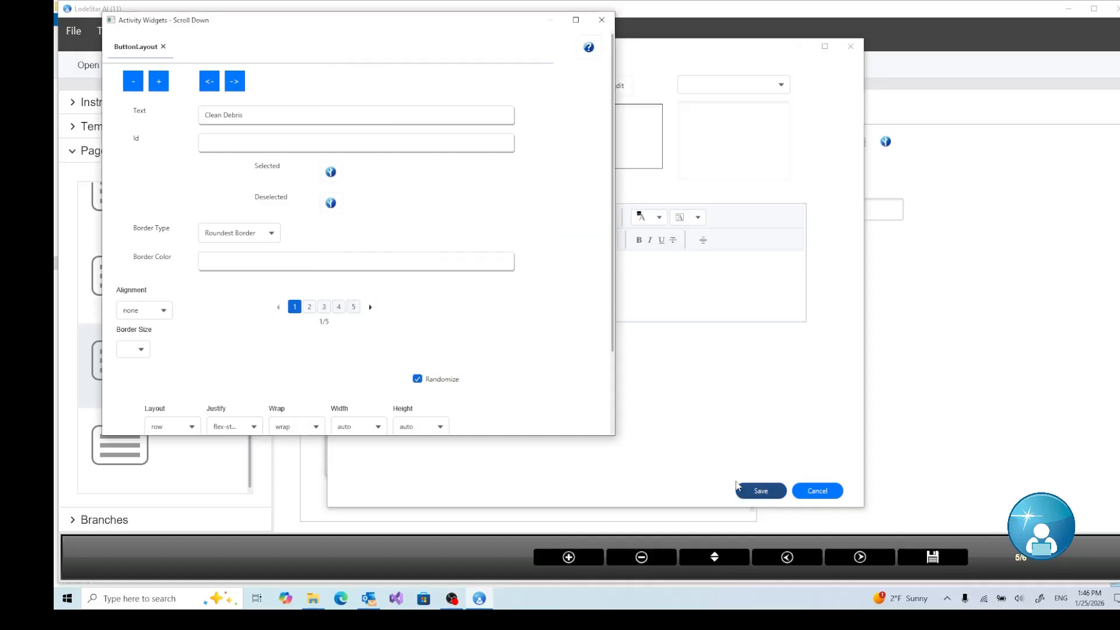
- Set the Test Water button's selected action to Execute Command(s) and turn on its feedback
{"action": "left_click", "coordinate": [309, 307]}
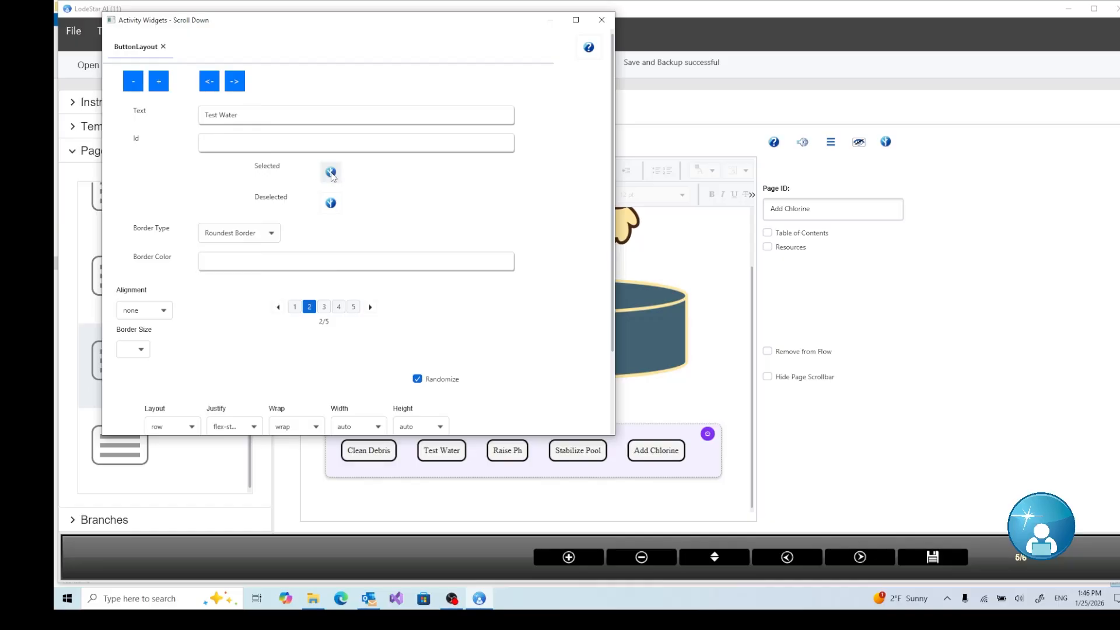
{"action": "left_click", "coordinate": [331, 173]}
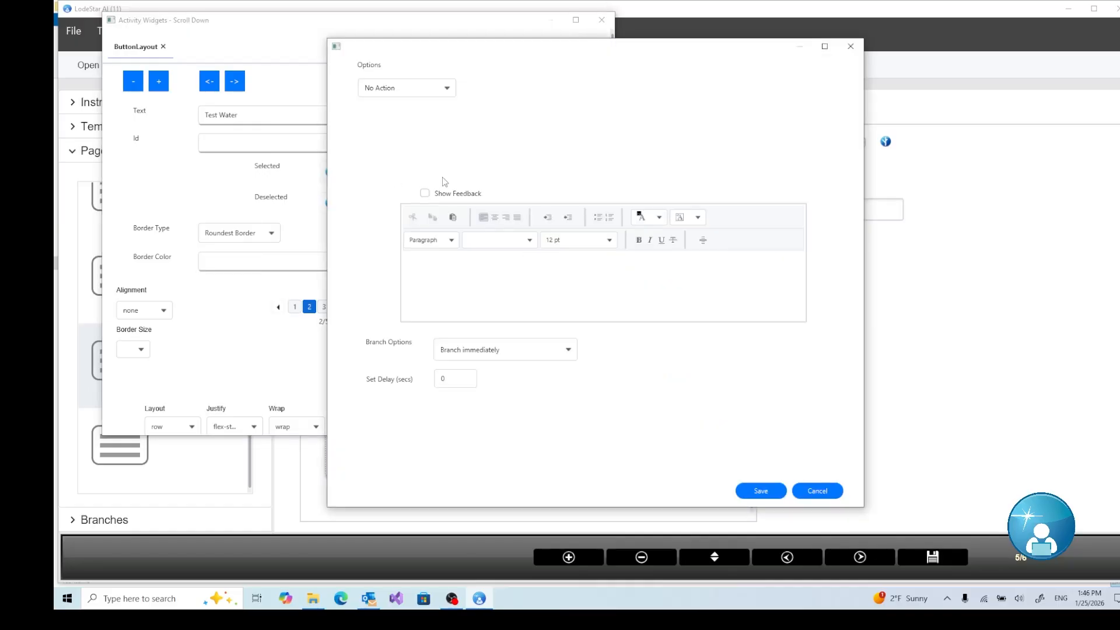
{"action": "left_click", "coordinate": [402, 88]}
{"action": "left_click", "coordinate": [399, 206]}
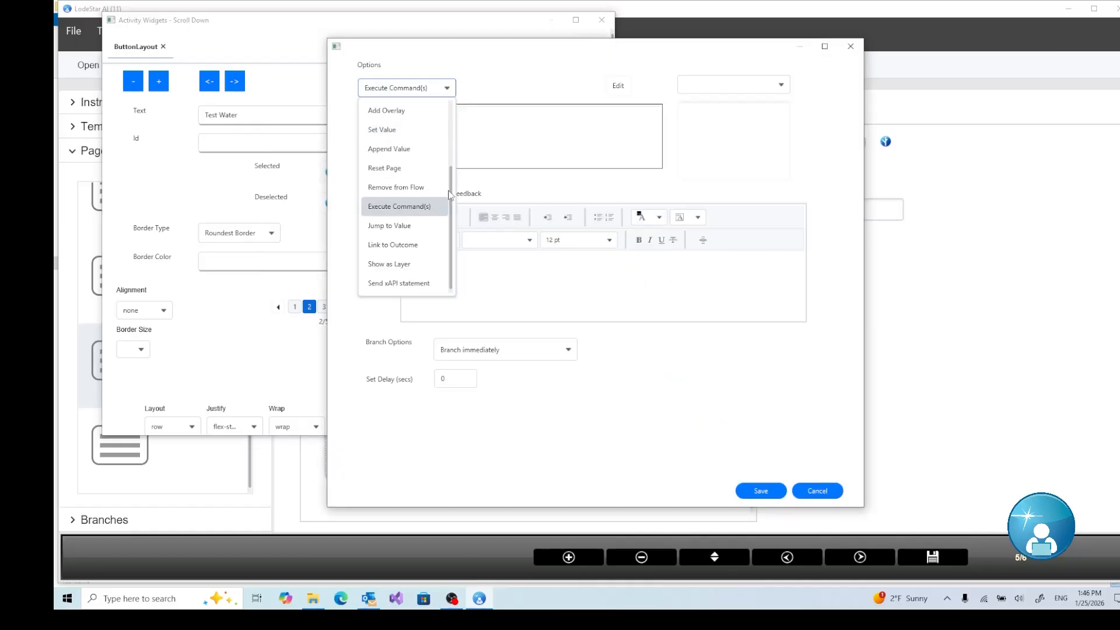
{"action": "left_click", "coordinate": [425, 193]}
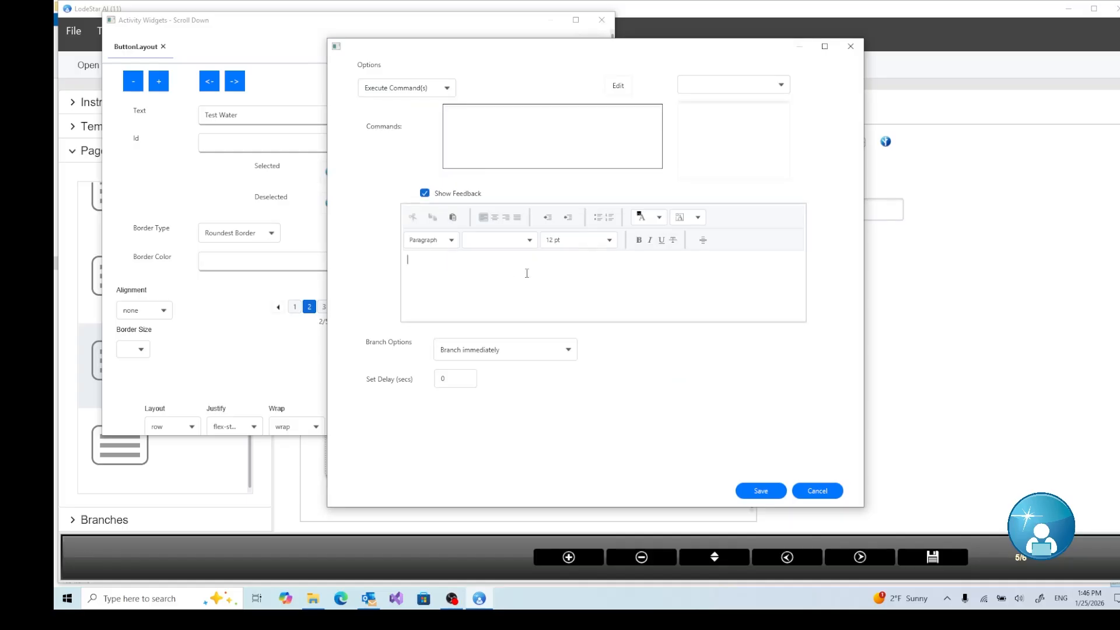
- Enter the Test Water feedback "Cyanuric Acid is 50 PPM" and save the action
{"action": "type", "text": "P"}
{"action": "type", "text": "C"}
{"action": "type", "text": "yanu"}
{"action": "type", "text": "ric"}
{"action": "type", "text": " Acid "}
{"action": "type", "text": "is 50 PPM"}
{"action": "left_click", "coordinate": [756, 487]}
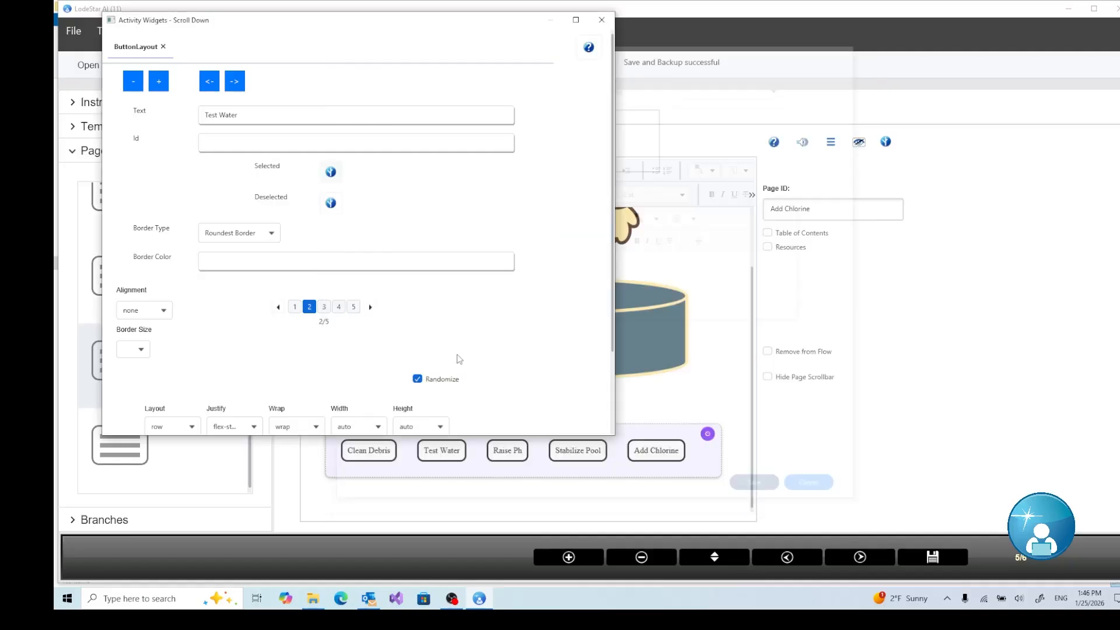
- Turn on feedback for the Add Chlorine page's Raise Ph button and set its selected action to Execute Command(s)
{"action": "left_click", "coordinate": [324, 307]}
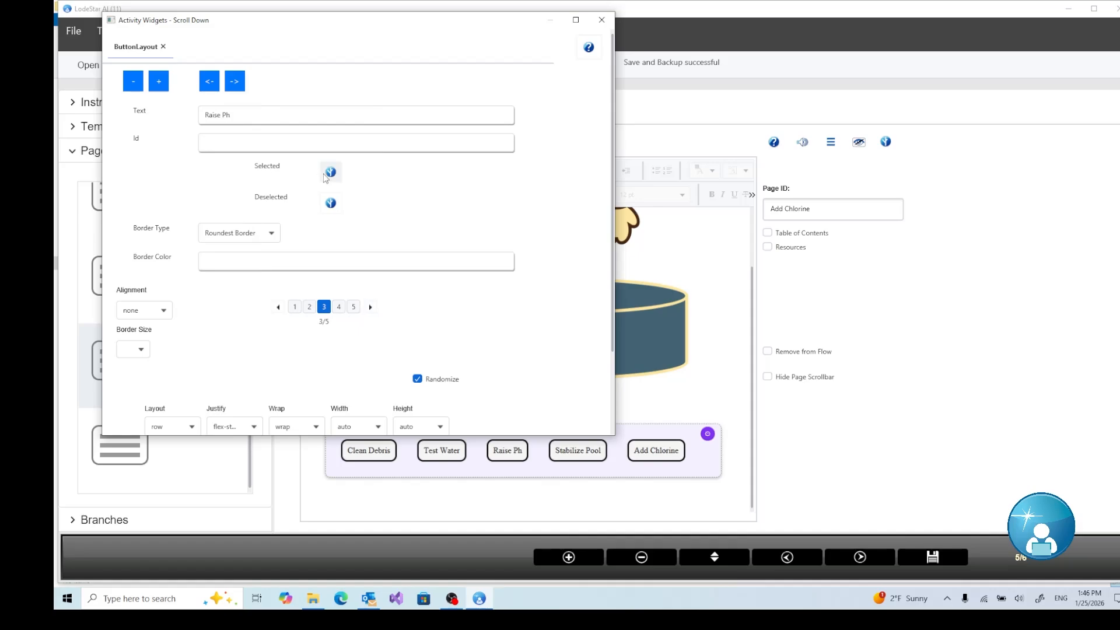
{"action": "left_click", "coordinate": [331, 171]}
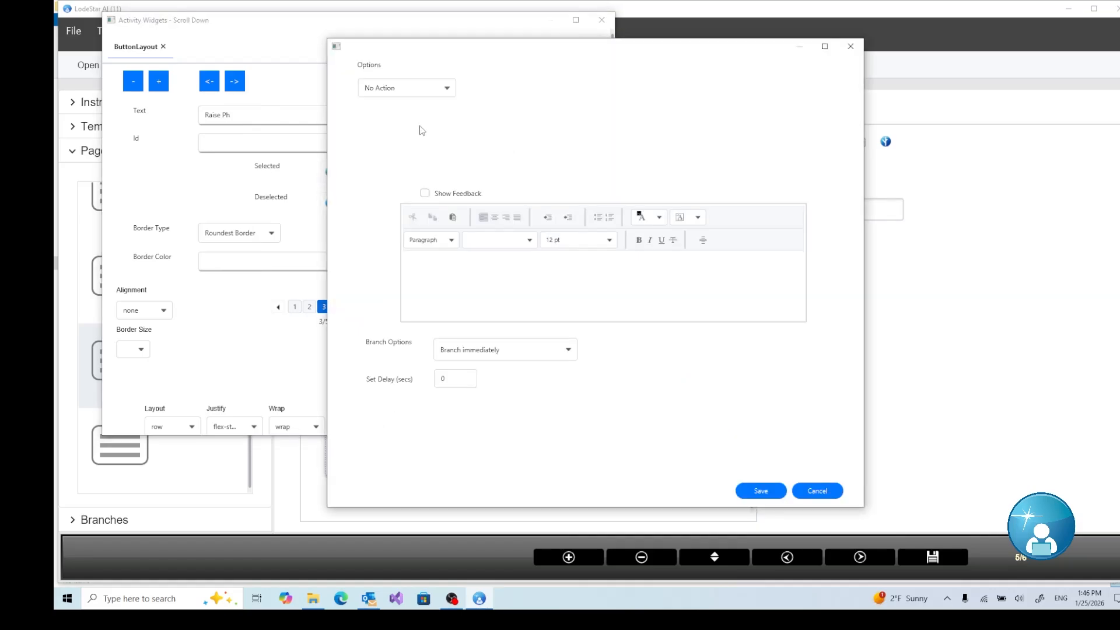
{"action": "left_click", "coordinate": [424, 193]}
{"action": "left_click", "coordinate": [398, 88]}
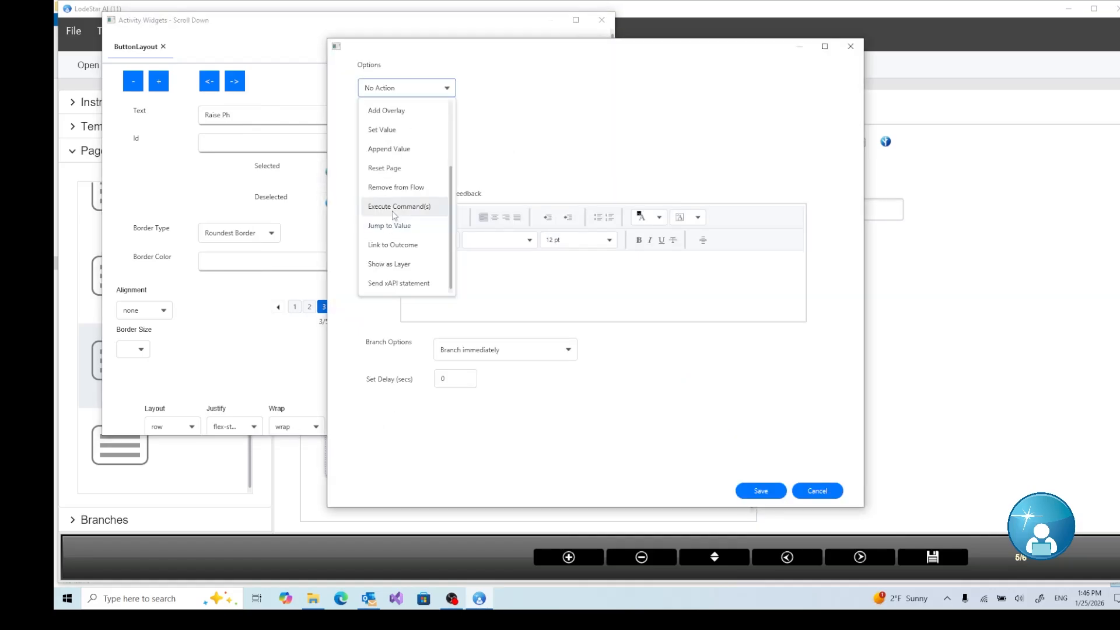
{"action": "left_click", "coordinate": [397, 207]}
{"action": "left_click", "coordinate": [445, 269]}
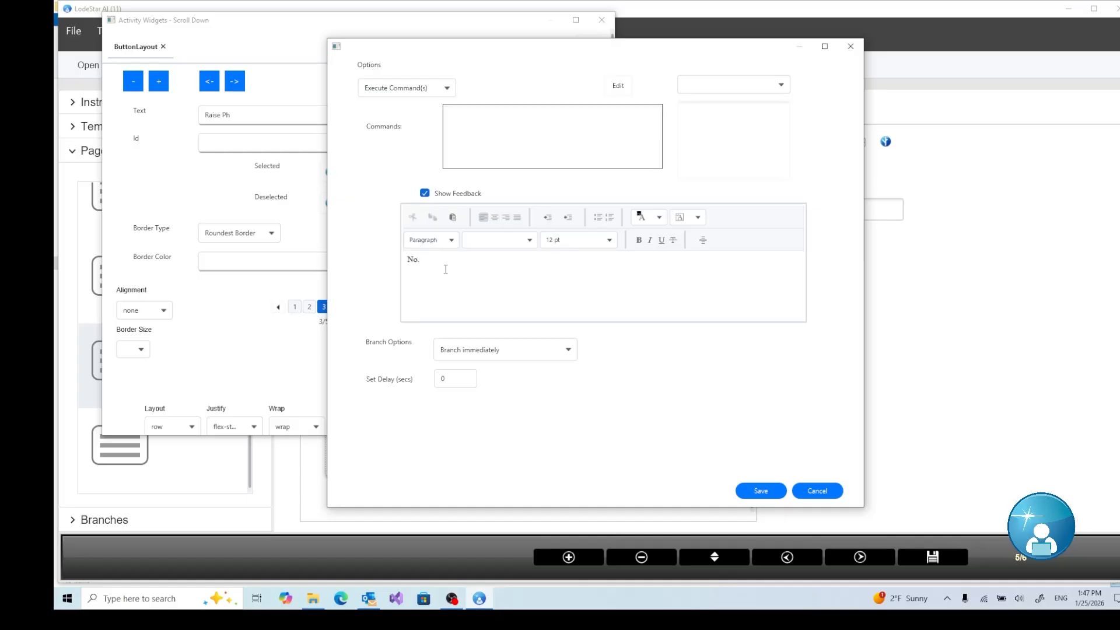
- Save the Raise Ph feedback "No." and set the Stabilize Pool button's selected action to Execute Command(s) with feedback turned on
{"action": "left_click", "coordinate": [753, 491]}
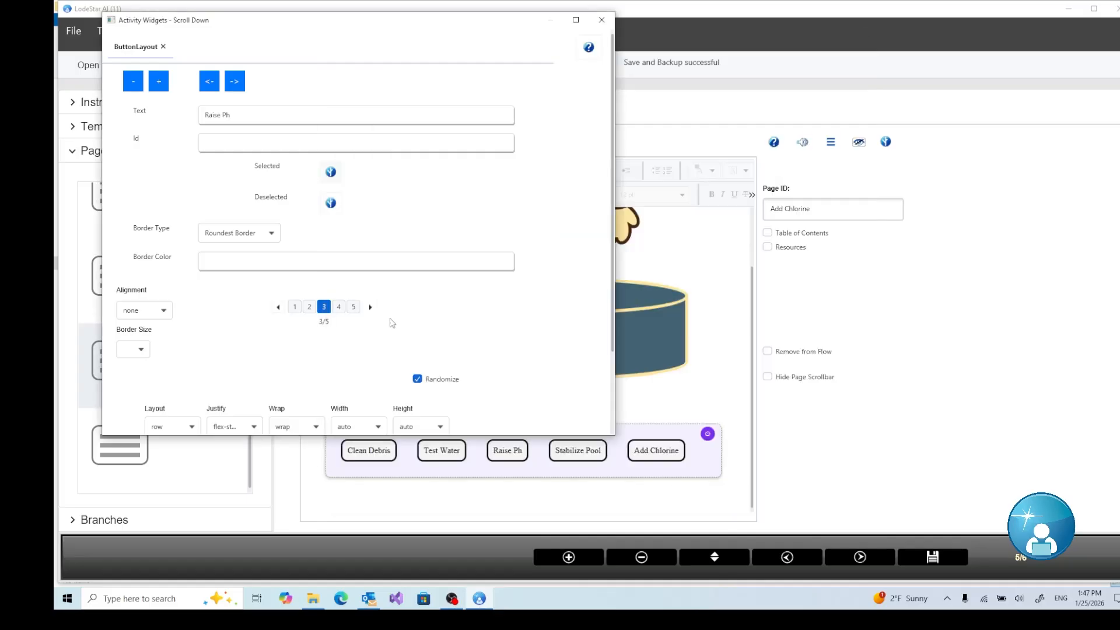
{"action": "left_click", "coordinate": [341, 309]}
{"action": "left_click", "coordinate": [330, 172]}
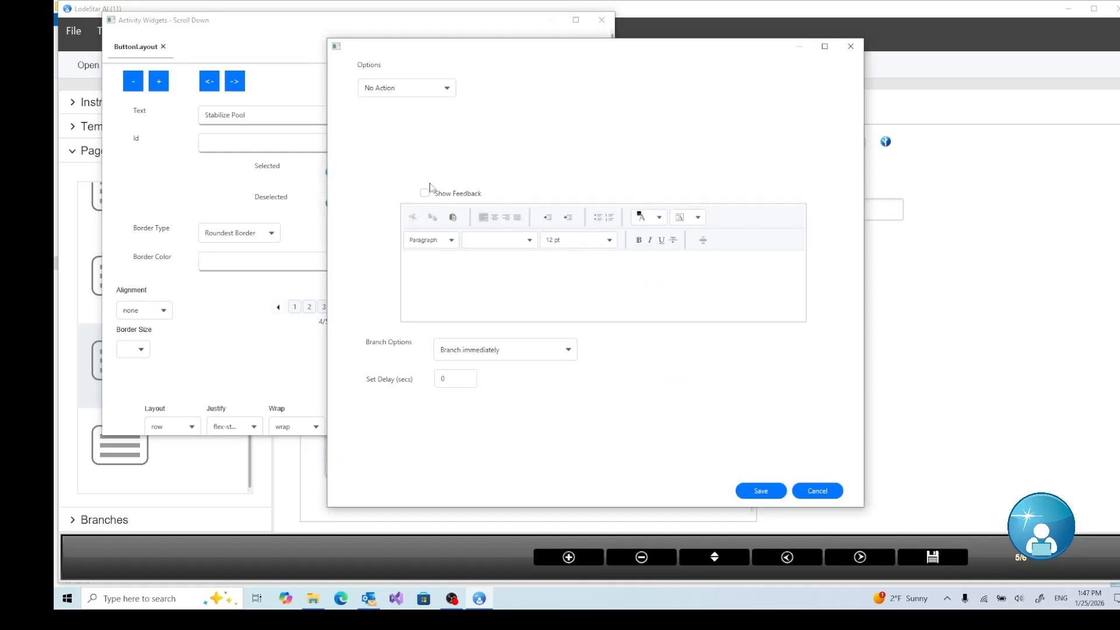
{"action": "left_click", "coordinate": [425, 193]}
{"action": "left_click", "coordinate": [392, 89]}
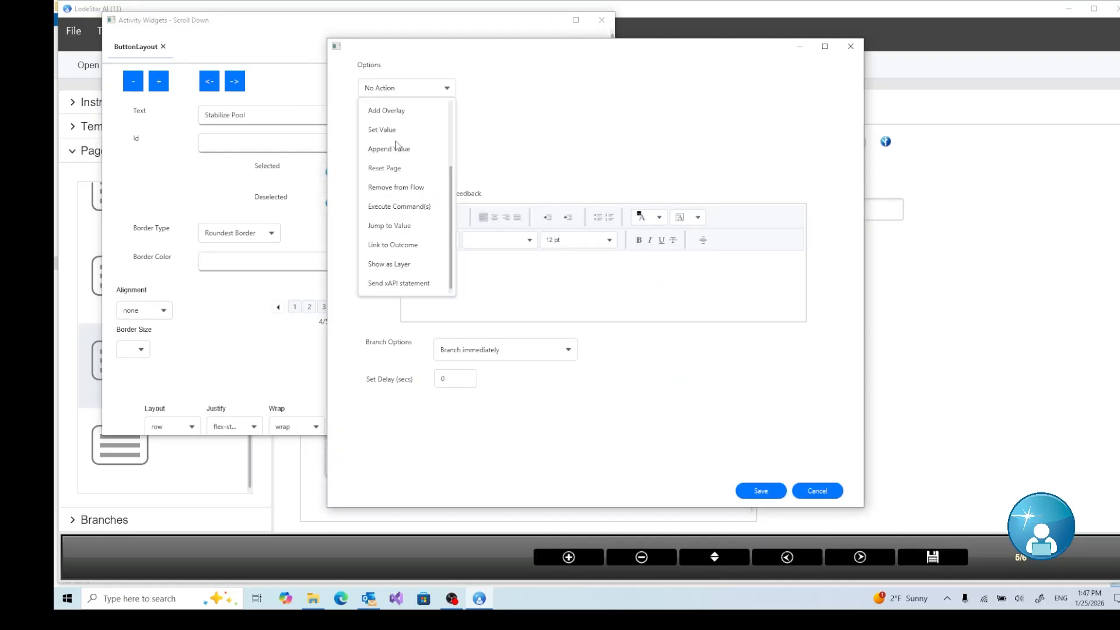
{"action": "left_click", "coordinate": [402, 207]}
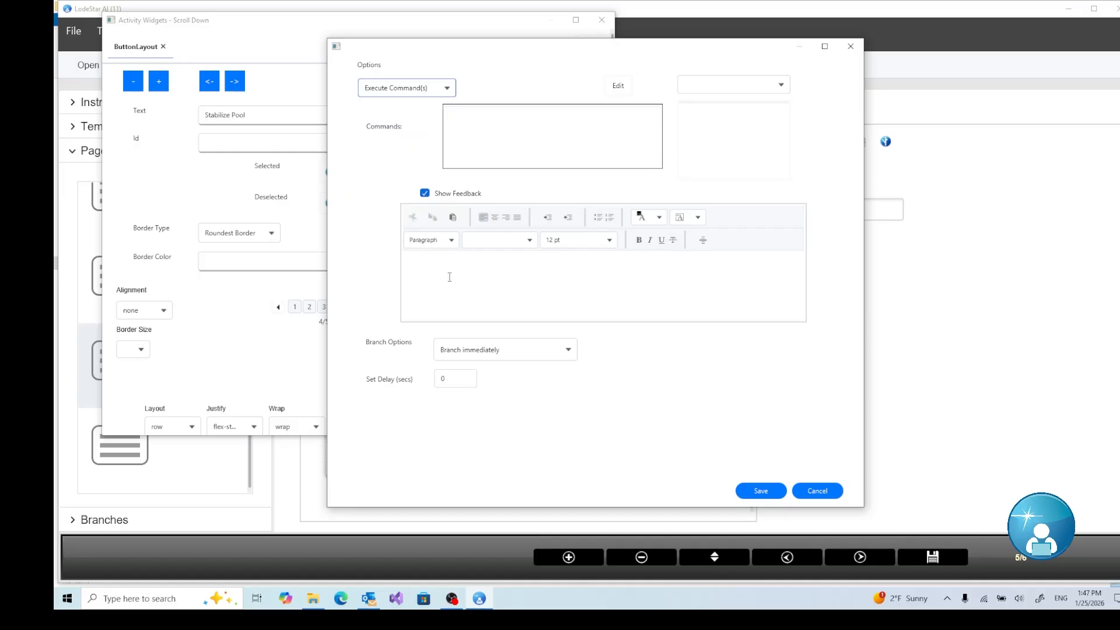
- Enter Stabilize Pool feedback stating that the cyanuric acid is in the right range, and save the action
{"action": "left_click", "coordinate": [450, 277]}
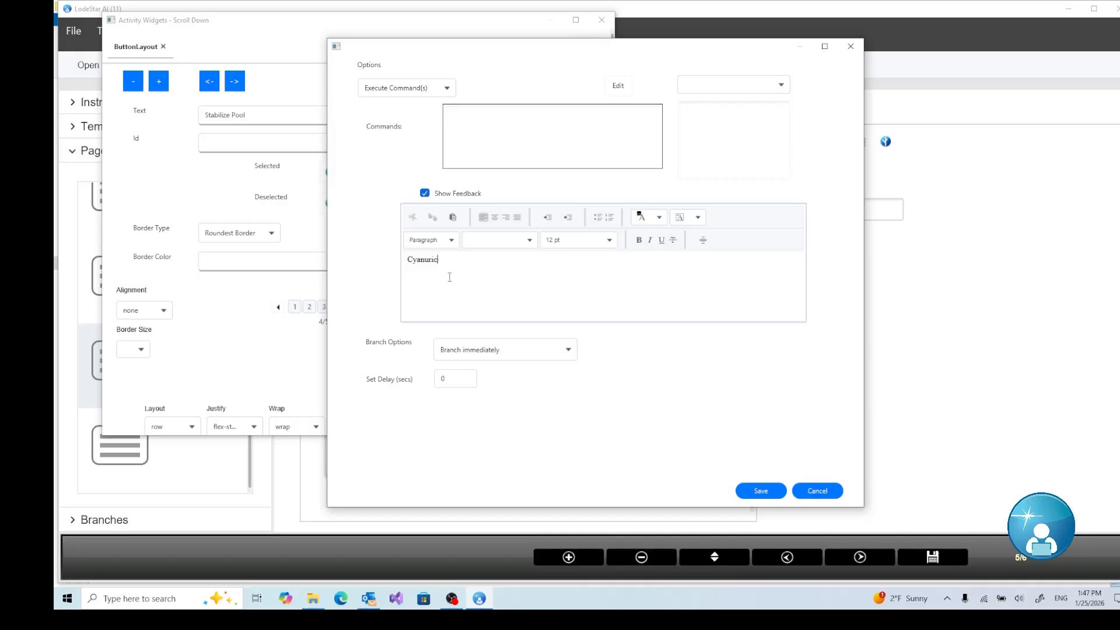
{"action": "type", "text": "Cyanuric AS"}
{"action": "type", "text": "ight range."}
{"action": "left_click", "coordinate": [754, 490]}
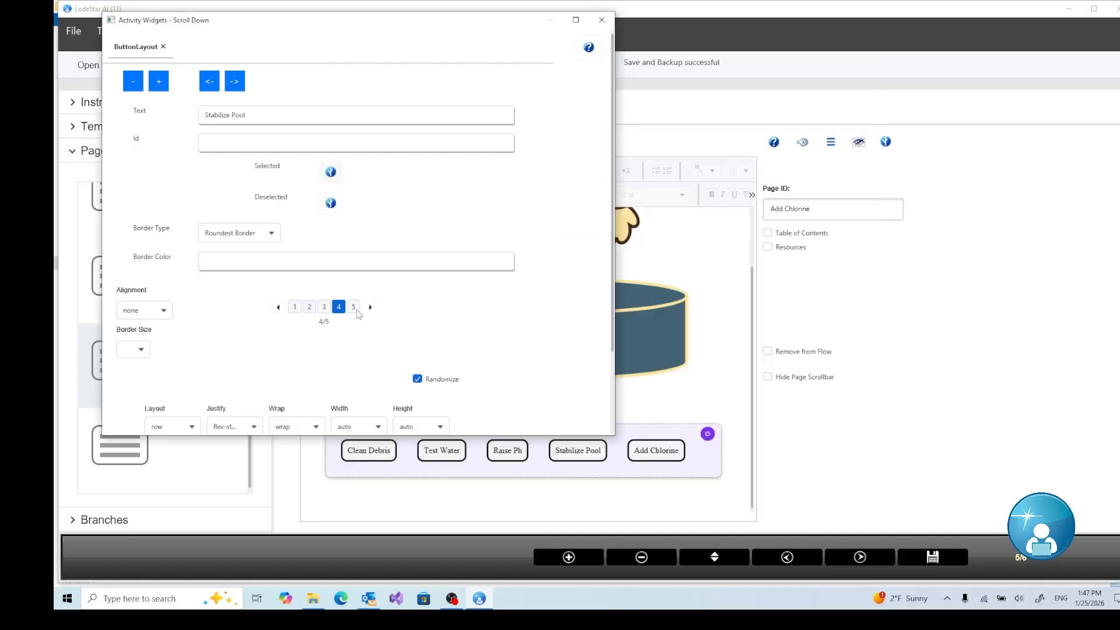
- Set the Add Chlorine button's selected action to Jump to Page with Perfect Pool as the destination
{"action": "left_click", "coordinate": [354, 307]}
{"action": "left_click", "coordinate": [333, 173]}
{"action": "left_click", "coordinate": [388, 93]}
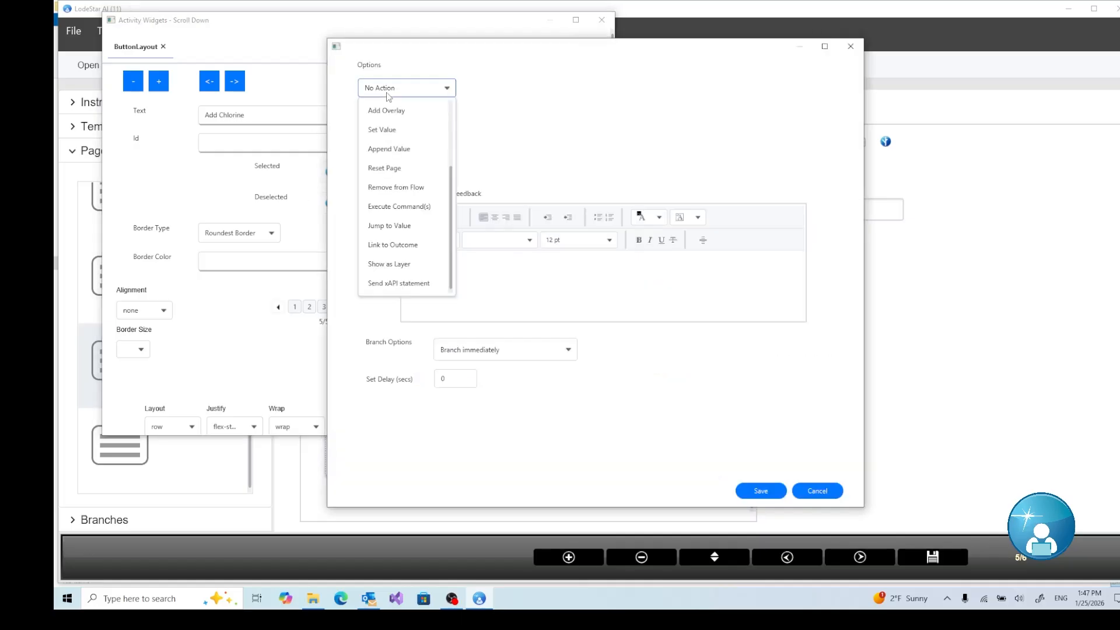
{"action": "scroll", "coordinate": [402, 173], "scroll_direction": "up", "scroll_amount": 2}
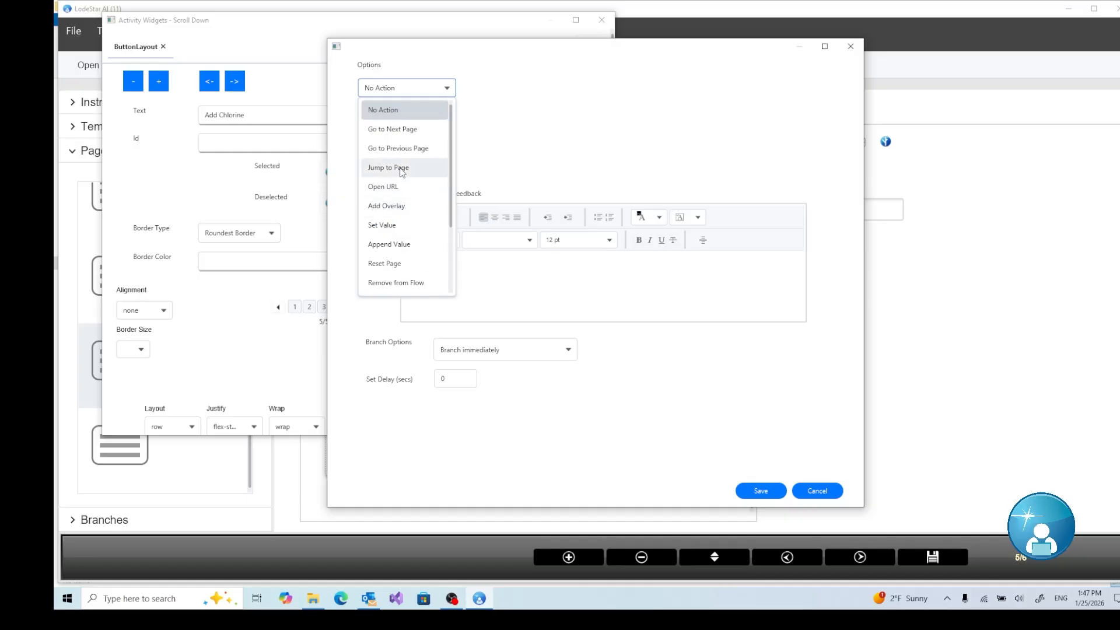
{"action": "left_click", "coordinate": [402, 169]}
{"action": "left_click", "coordinate": [470, 134]}
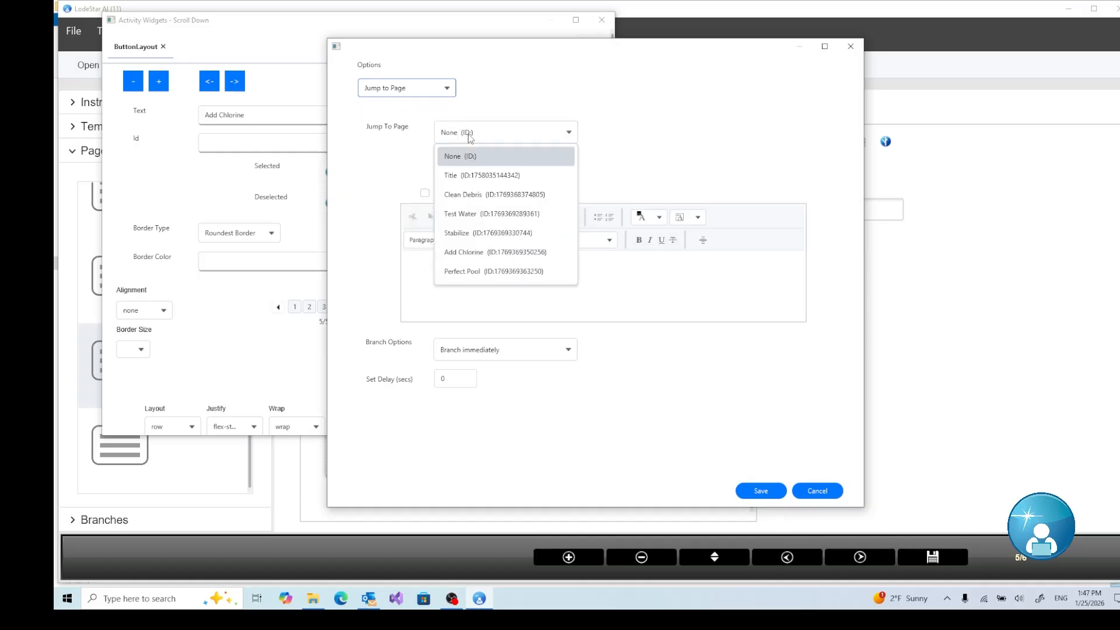
{"action": "left_click", "coordinate": [470, 271]}
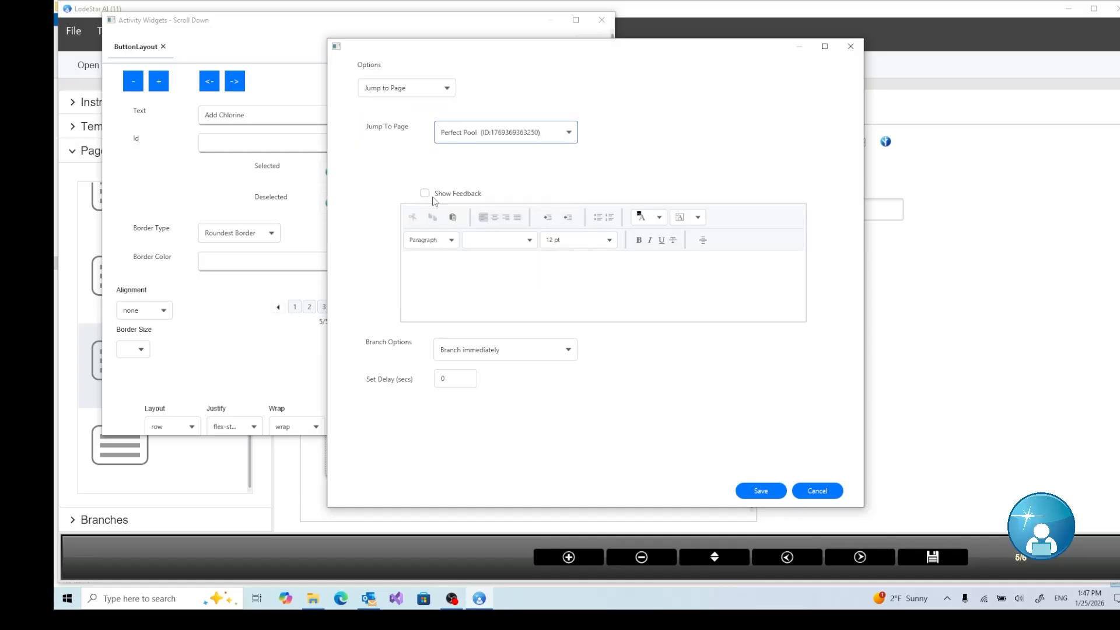
- Turn on the Add Chlorine feedback "Excellent choice.", save the action and apply the button layout changes
{"action": "left_click", "coordinate": [431, 196]}
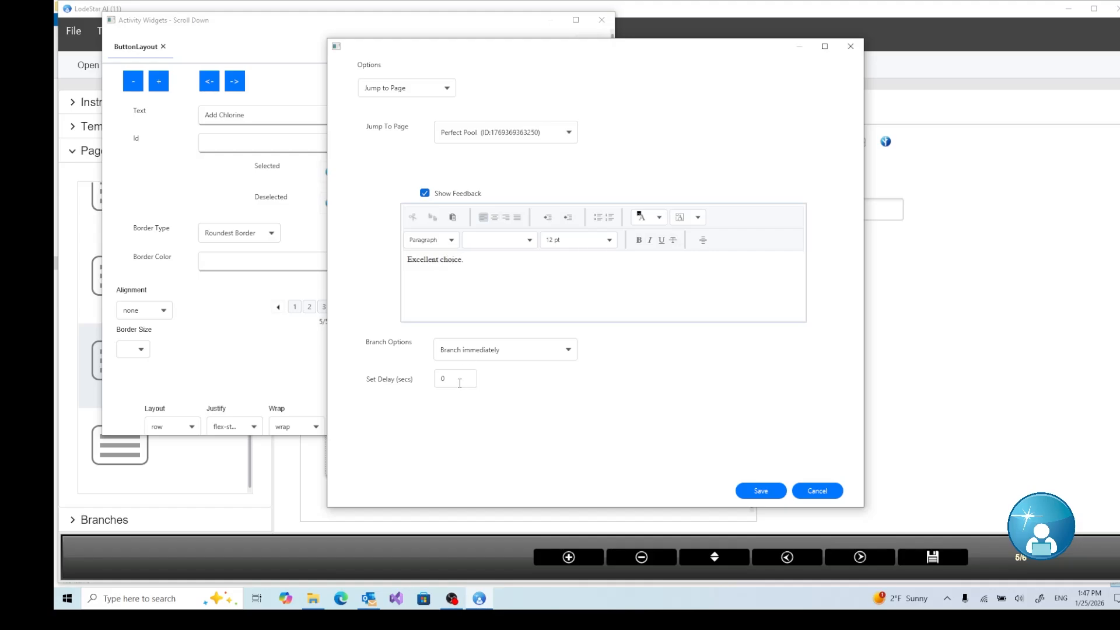
{"action": "left_click", "coordinate": [416, 377]}
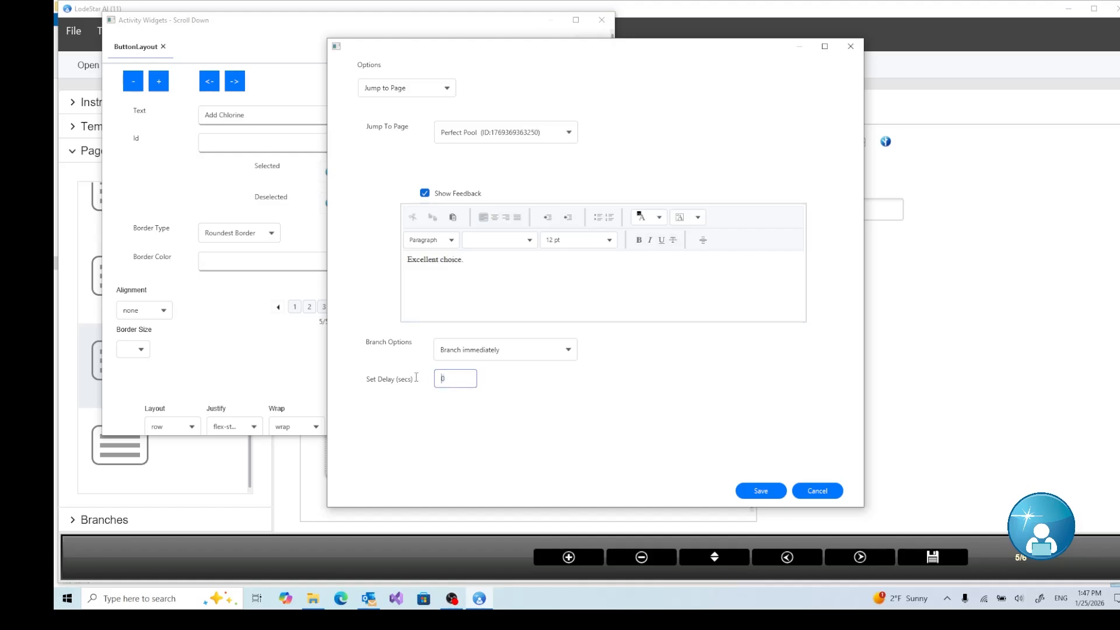
{"action": "left_click", "coordinate": [761, 490]}
{"action": "scroll", "coordinate": [414, 336], "scroll_direction": "down", "scroll_amount": 3}
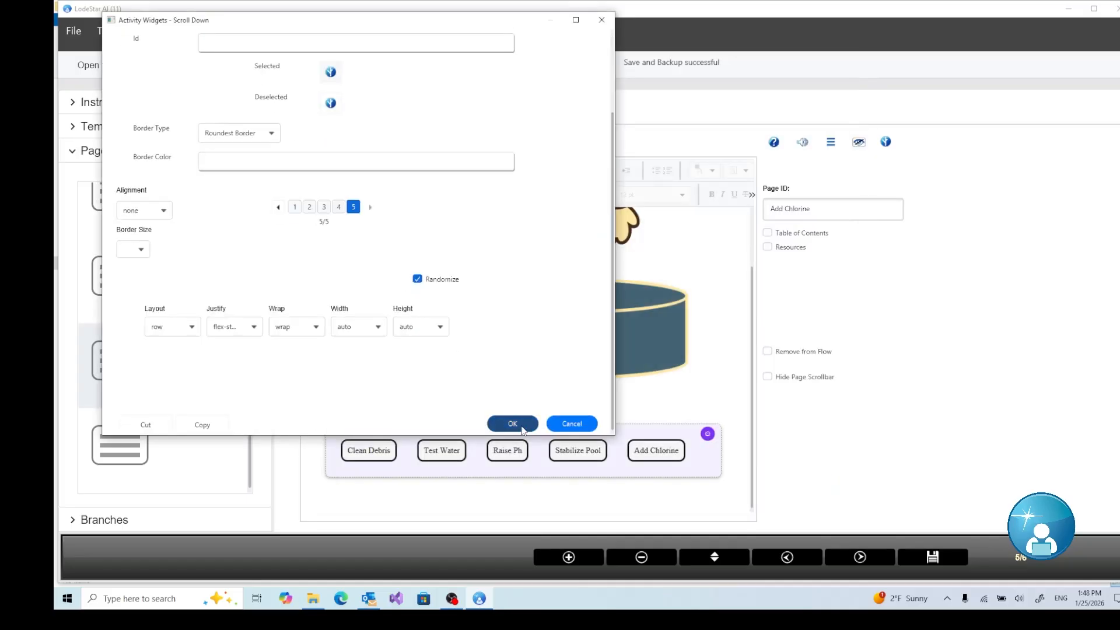
{"action": "left_click", "coordinate": [512, 423]}
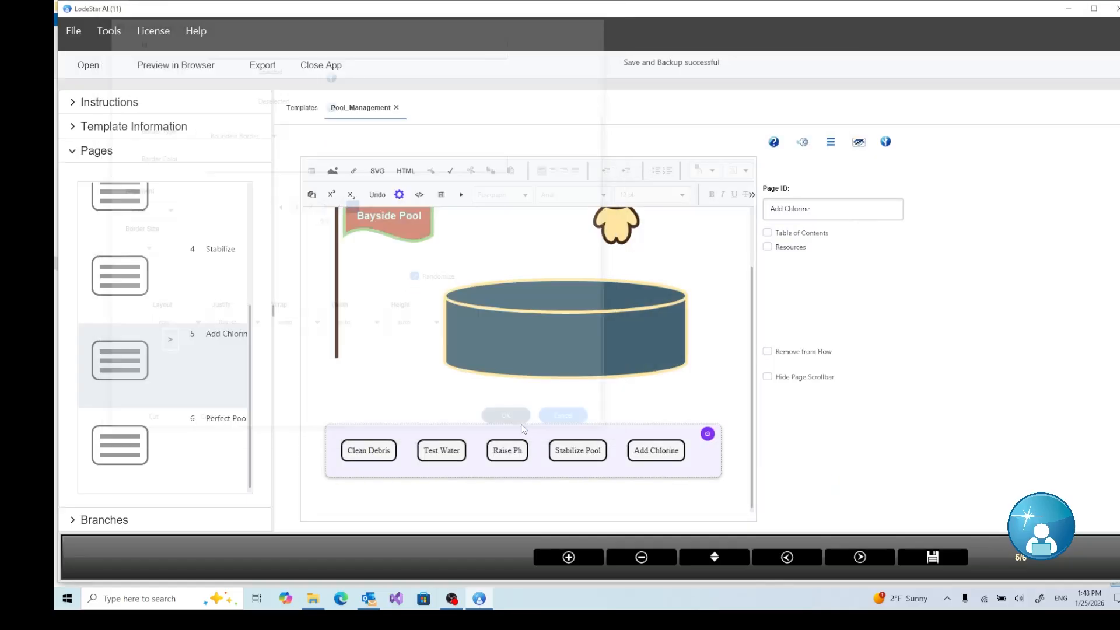
- Open the Perfect Pool page's drawing in the SVG Editor and select the pool shape
{"action": "left_click", "coordinate": [864, 559]}
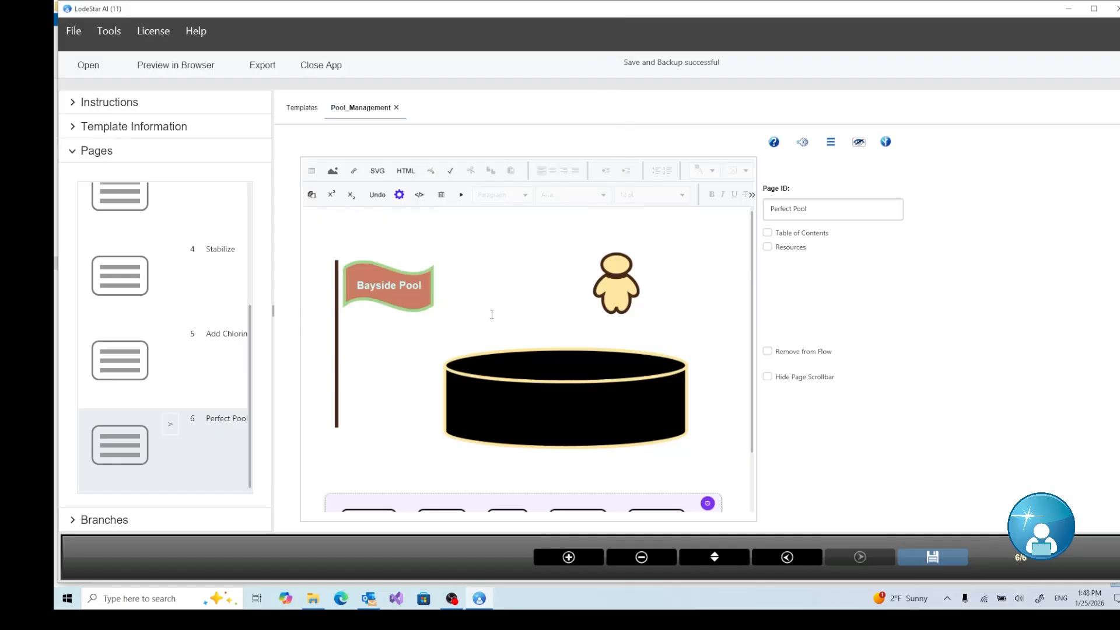
{"action": "scroll", "coordinate": [502, 303], "scroll_direction": "down", "scroll_amount": 1}
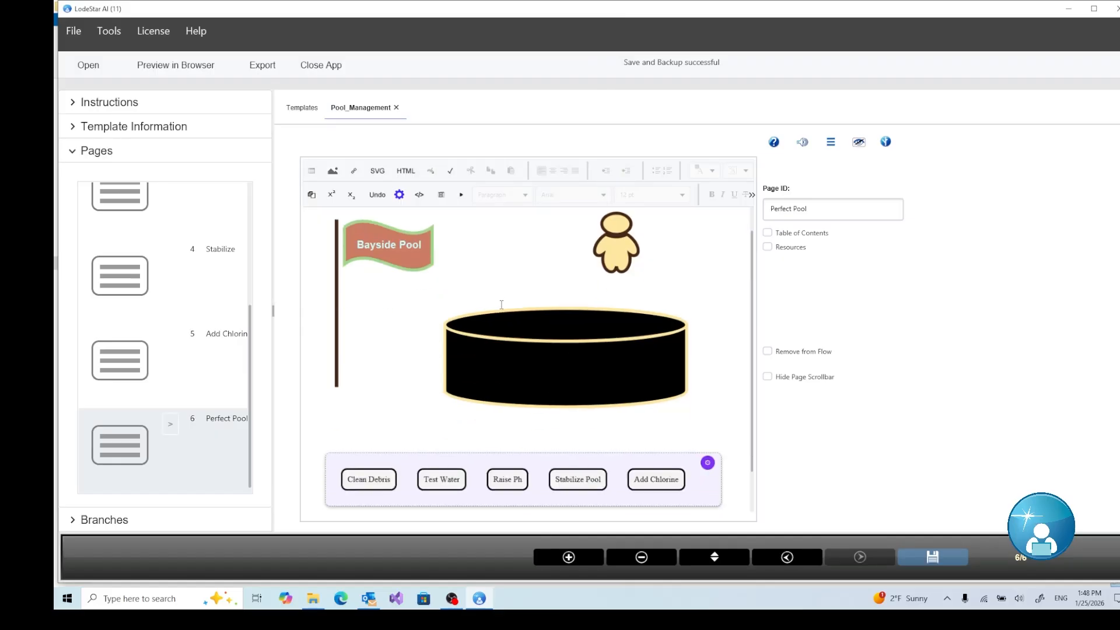
{"action": "double_click", "coordinate": [494, 356]}
{"action": "left_click", "coordinate": [244, 290]}
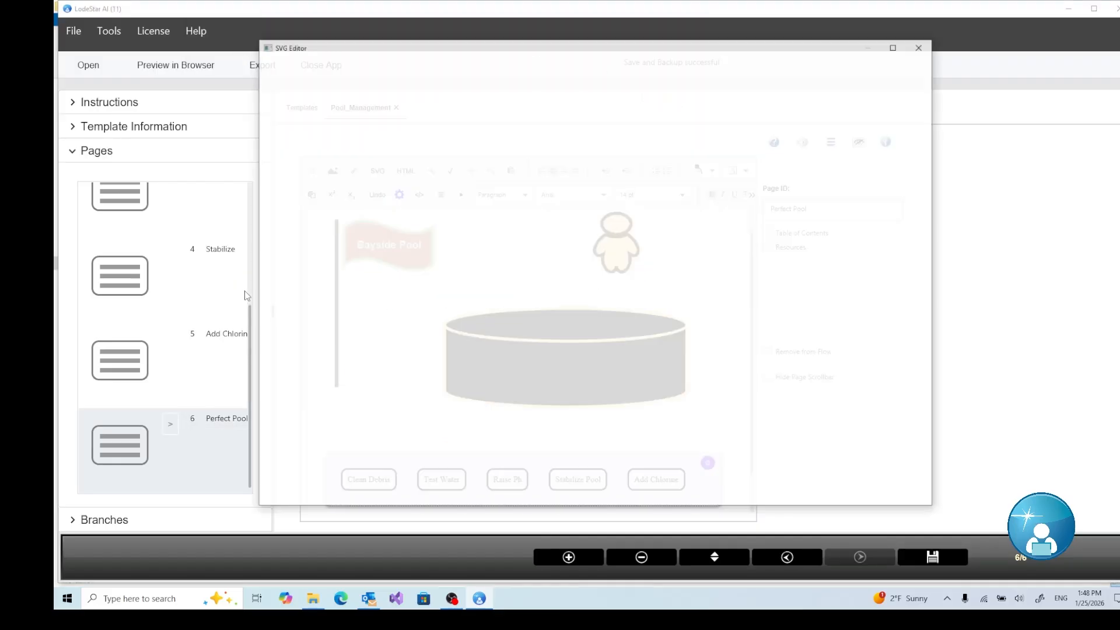
{"action": "left_click", "coordinate": [536, 320]}
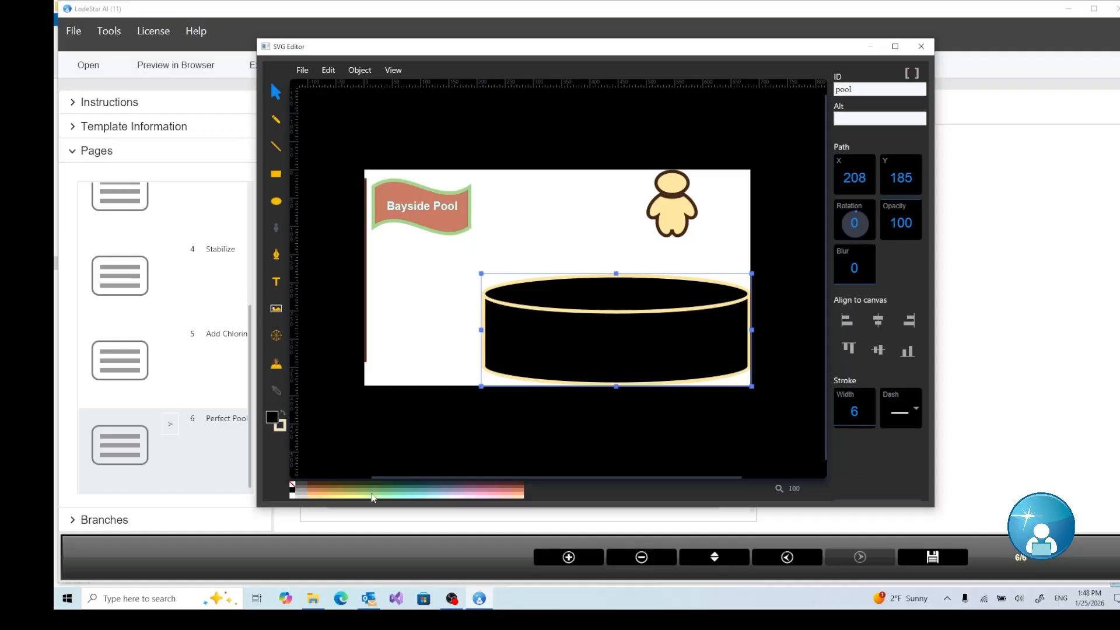
- Try several blue palette colours as the pool's fill
{"action": "left_click", "coordinate": [416, 495]}
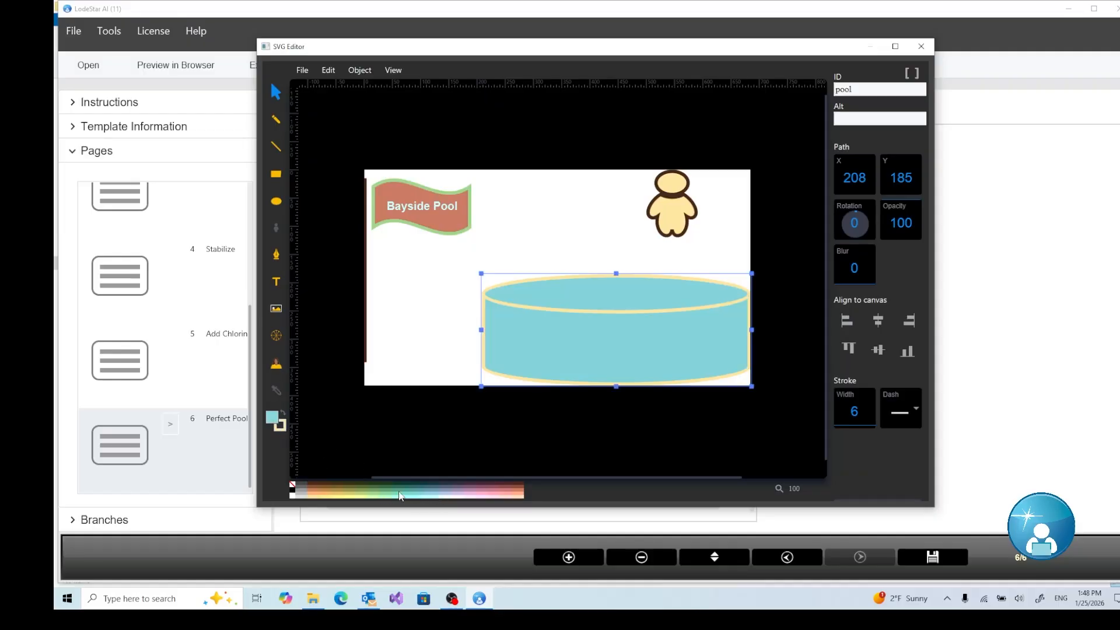
{"action": "left_click", "coordinate": [402, 495]}
{"action": "left_click", "coordinate": [432, 495]}
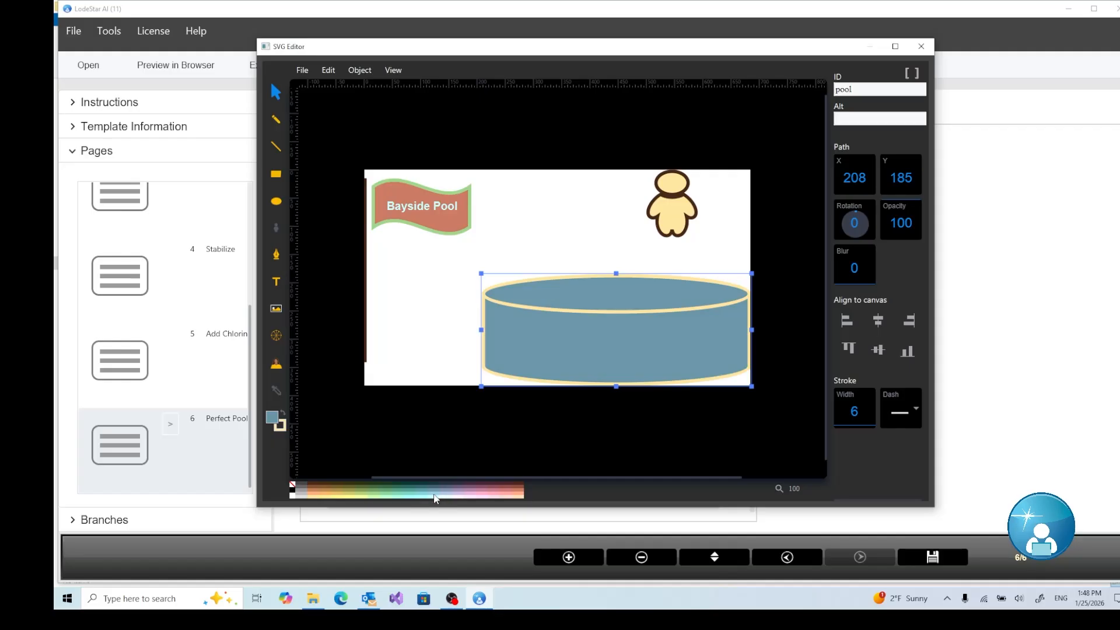
{"action": "left_click", "coordinate": [420, 497]}
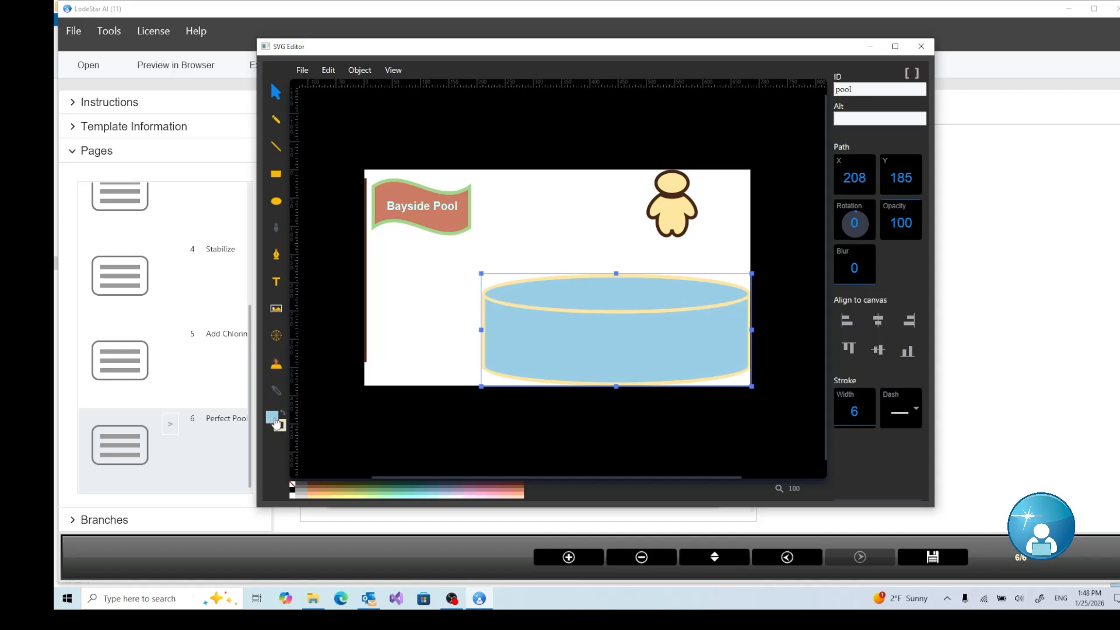
- Fill the pool with a brighter solid blue chosen in the colour picker and deselect it
{"action": "left_click", "coordinate": [277, 421]}
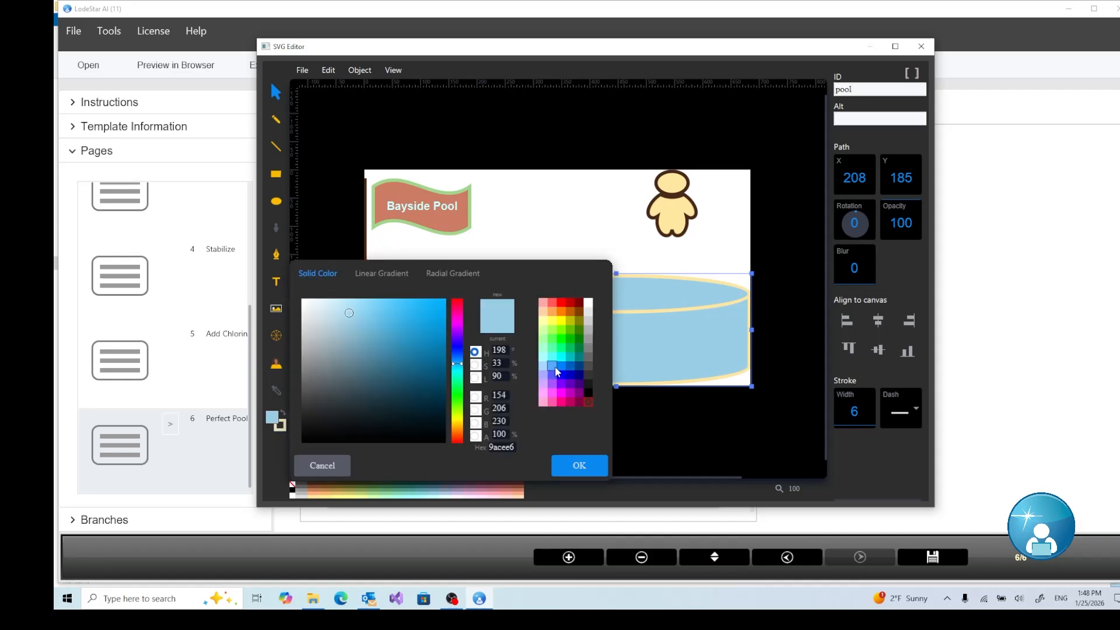
{"action": "left_click", "coordinate": [555, 368]}
{"action": "left_click", "coordinate": [578, 465]}
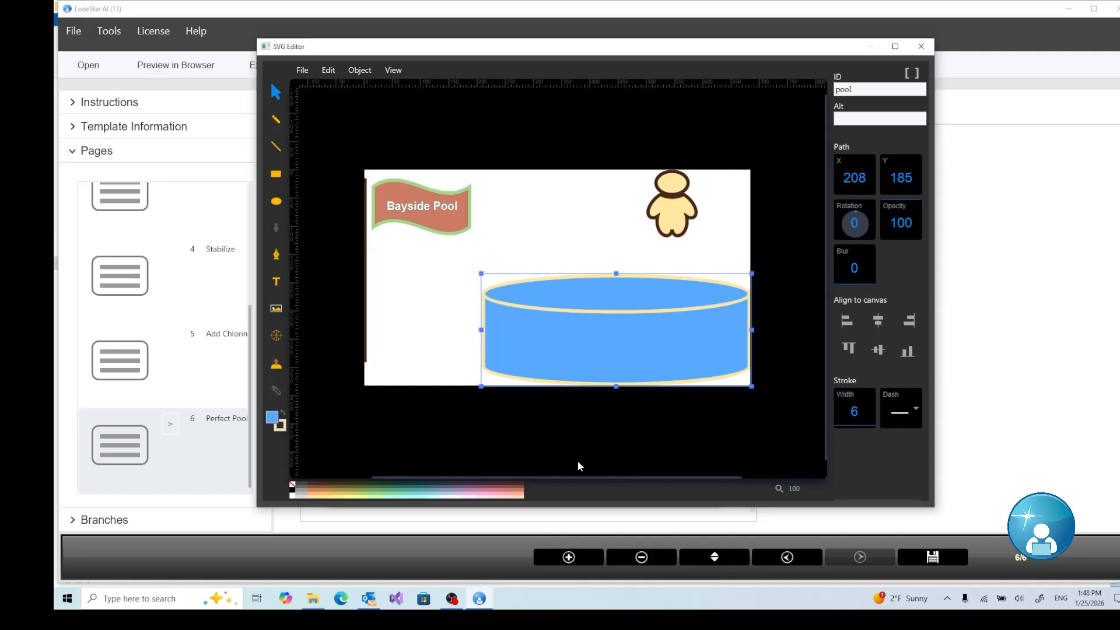
{"action": "left_click", "coordinate": [550, 232]}
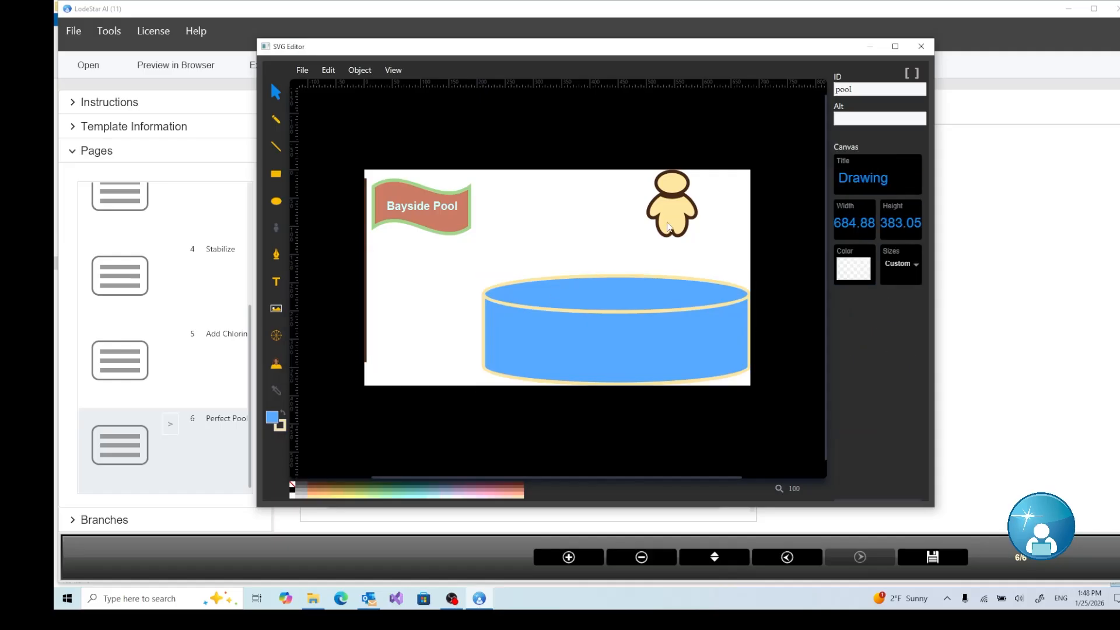
- Move the person to about X 385, Y 14, duplicate it, and place the copy beside it at about X 483, Y 11
{"action": "left_click", "coordinate": [668, 228]}
{"action": "left_click_drag", "start_coordinate": [664, 217], "coordinate": [586, 228]}
{"action": "left_click", "coordinate": [360, 70]}
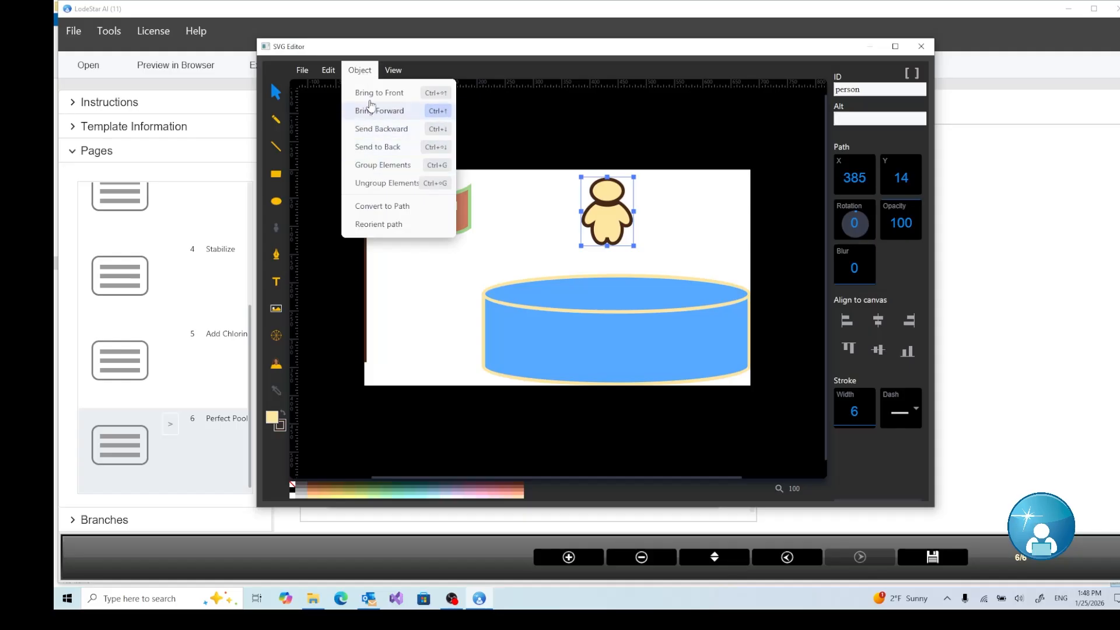
{"action": "left_click", "coordinate": [329, 70]}
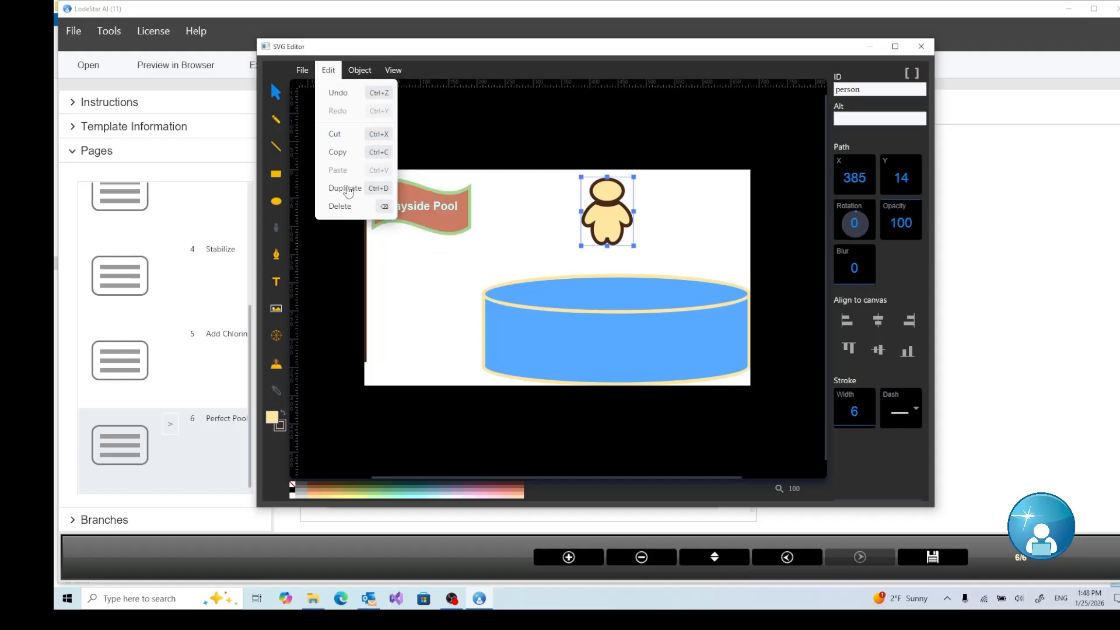
{"action": "left_click", "coordinate": [348, 191]}
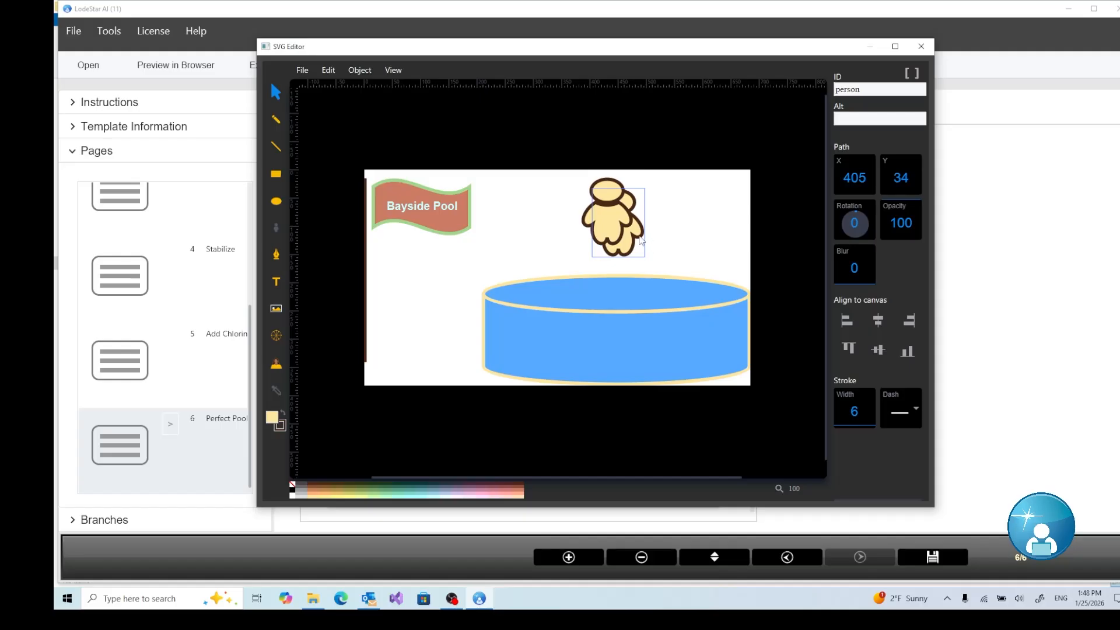
{"action": "left_click_drag", "start_coordinate": [641, 235], "coordinate": [686, 223]}
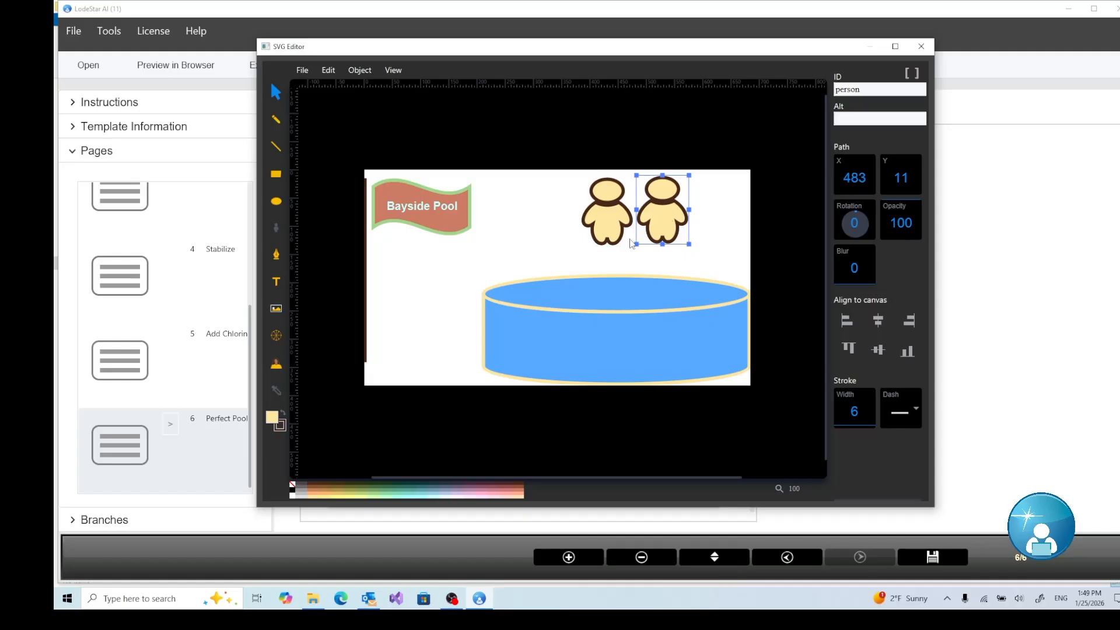
- Fine-tune the placement of the two people above the pool and close the drawing editor, keeping the changes
{"action": "left_click", "coordinate": [615, 227]}
{"action": "left_click_drag", "start_coordinate": [644, 229], "coordinate": [643, 227]}
{"action": "left_click", "coordinate": [601, 228]}
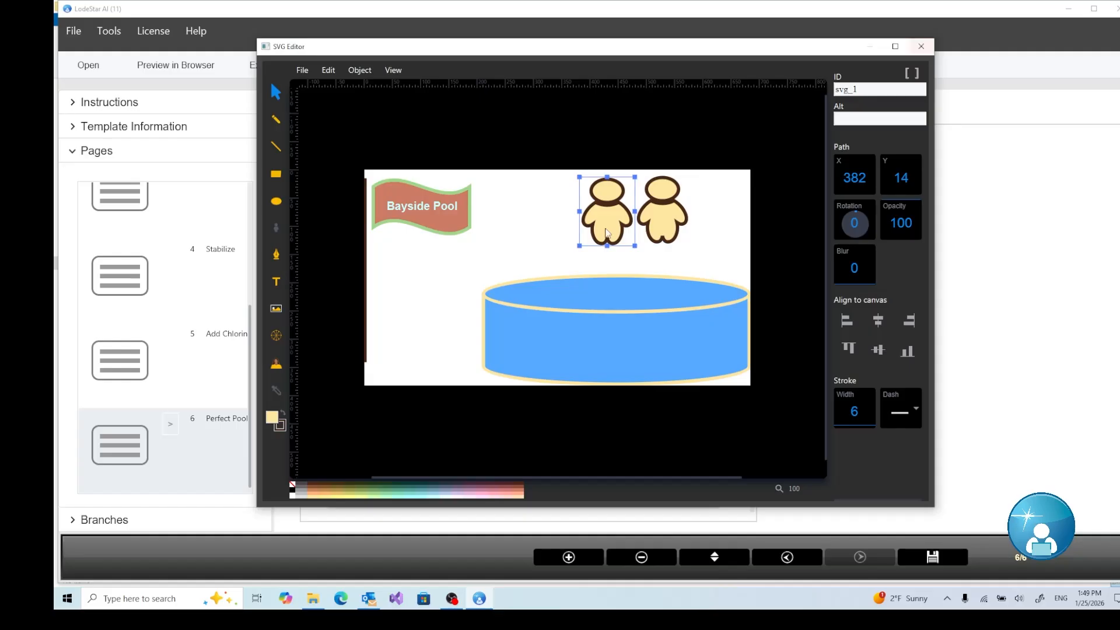
{"action": "left_click", "coordinate": [663, 234]}
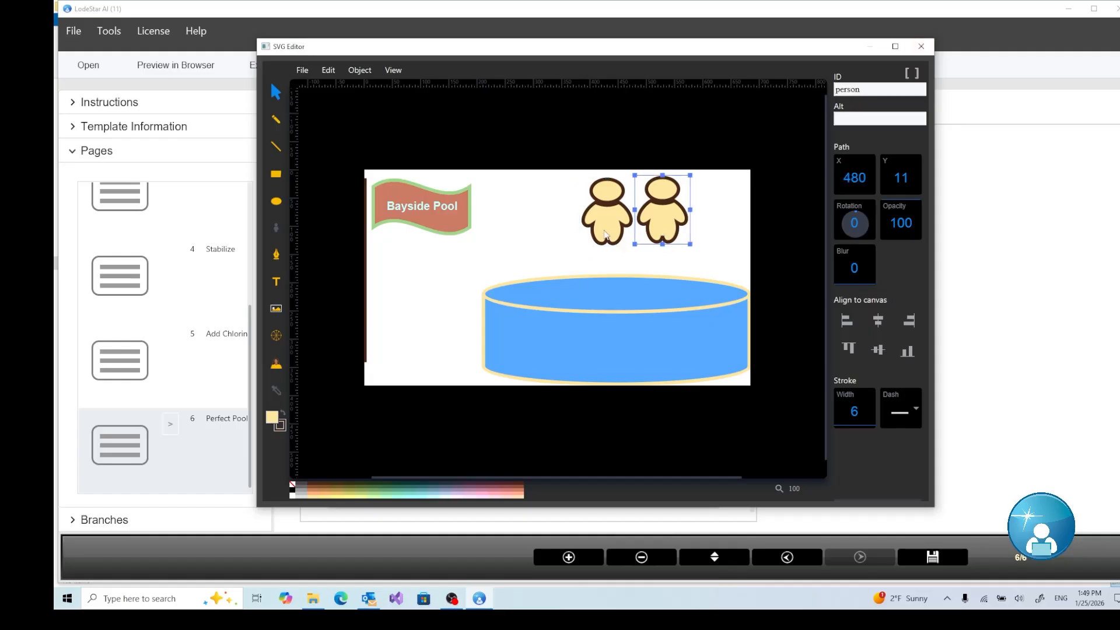
{"action": "left_click", "coordinate": [607, 233]}
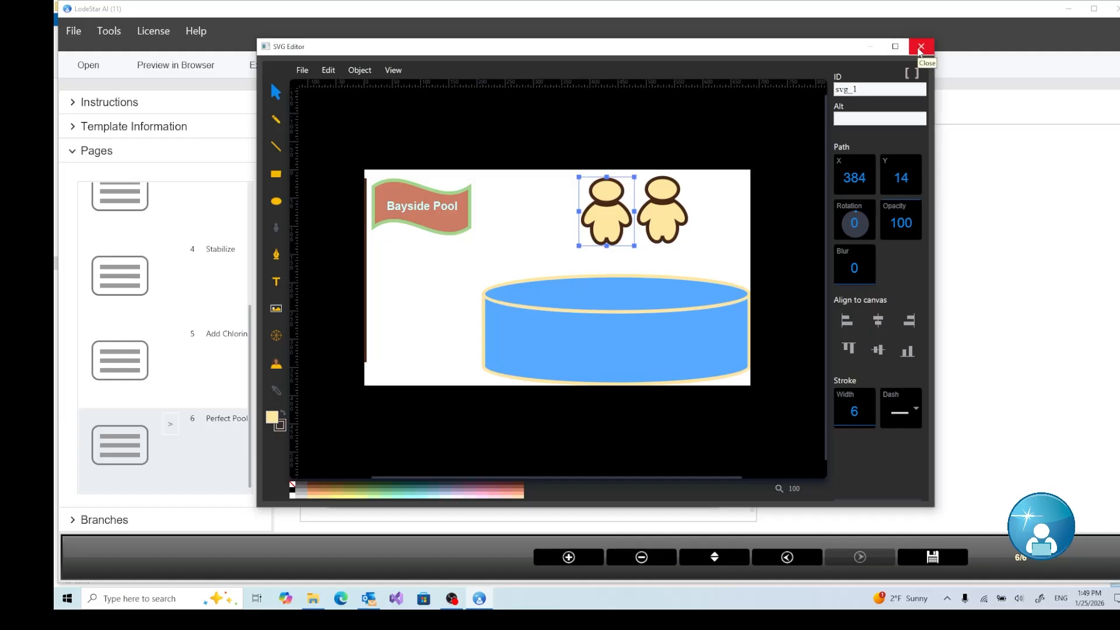
{"action": "left_click", "coordinate": [921, 52]}
{"action": "left_click", "coordinate": [588, 245]}
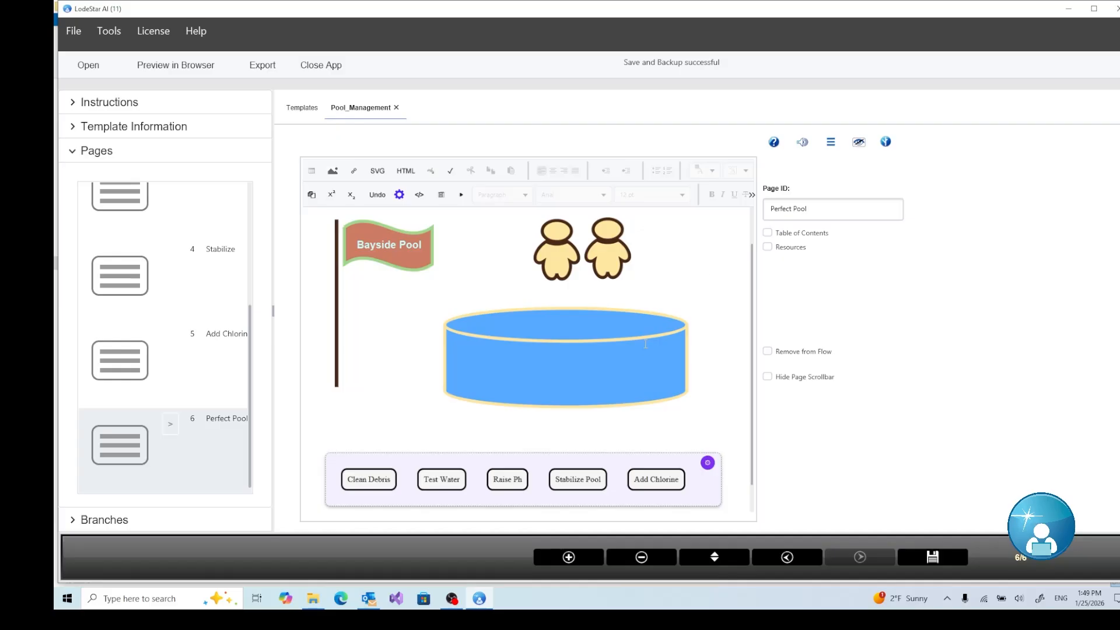
- Cut the button layout widget from the Perfect Pool page and confirm its removal
{"action": "scroll", "coordinate": [646, 344], "scroll_direction": "down", "scroll_amount": 1}
{"action": "scroll", "coordinate": [645, 342], "scroll_direction": "up", "scroll_amount": 1}
{"action": "double_click", "coordinate": [649, 465]}
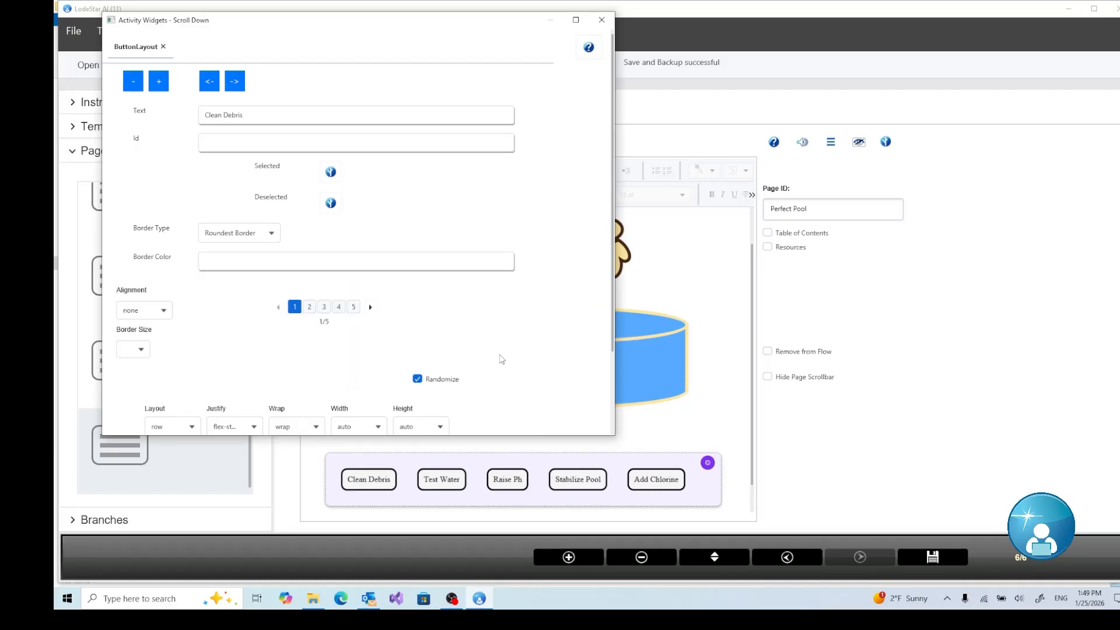
{"action": "scroll", "coordinate": [502, 358], "scroll_direction": "down", "scroll_amount": 3}
{"action": "left_click", "coordinate": [151, 425]}
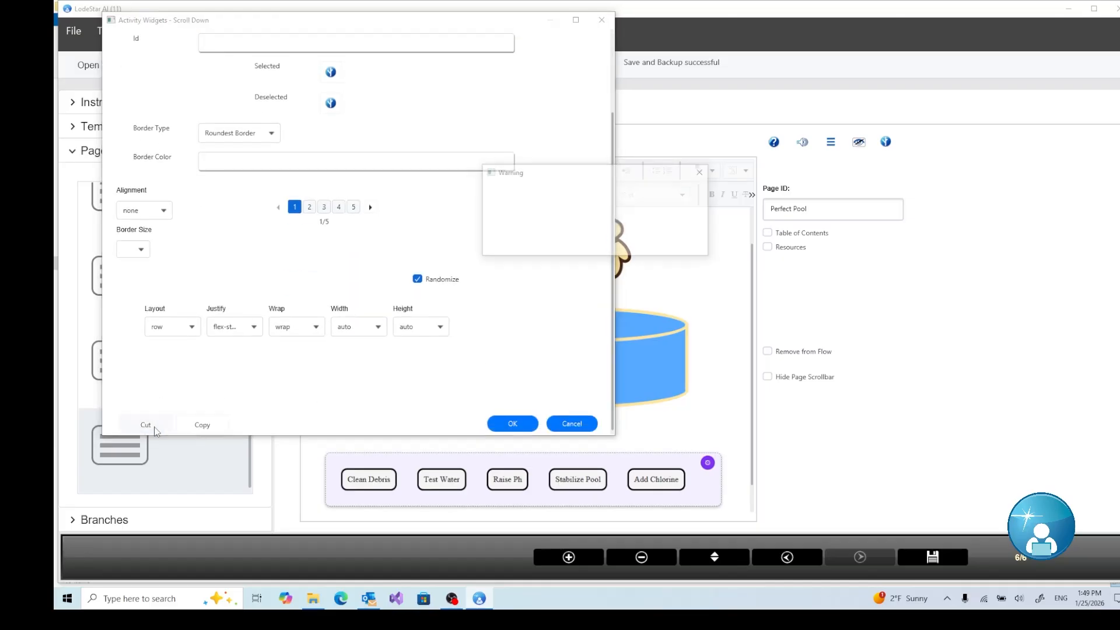
{"action": "left_click", "coordinate": [595, 243]}
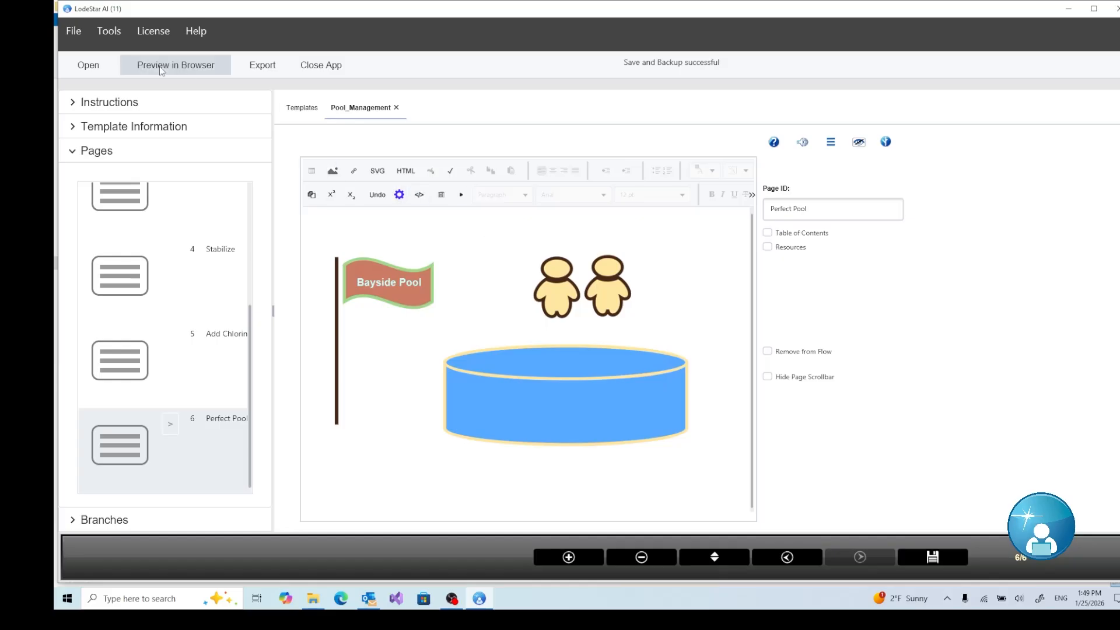
- Preview the Pool Management activity in the browser and advance from the title page to page 2
{"action": "left_click", "coordinate": [177, 65]}
{"action": "left_click", "coordinate": [594, 244]}
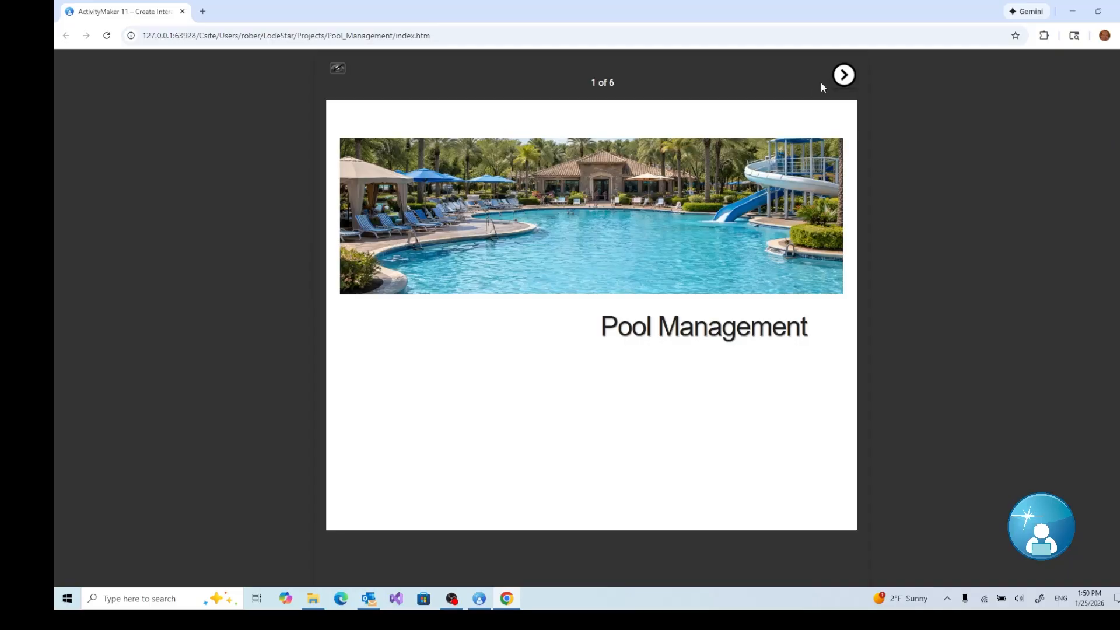
{"action": "left_click", "coordinate": [843, 76]}
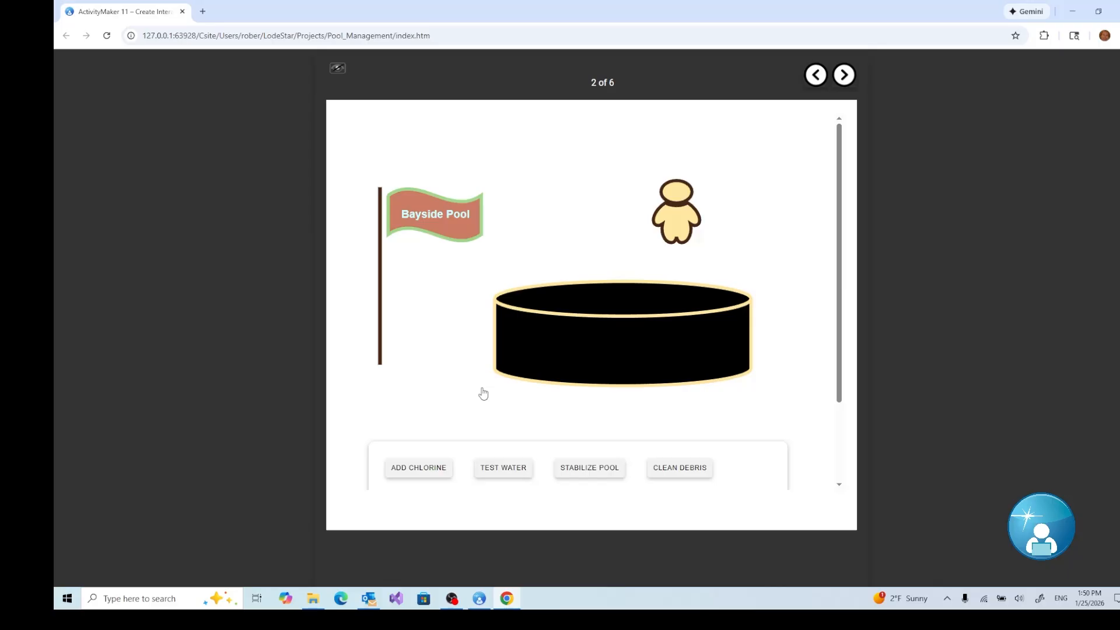
- Test the Clean Debris choice on page 2 of the preview and dismiss its feedback
{"action": "scroll", "coordinate": [483, 394], "scroll_direction": "down", "scroll_amount": 3}
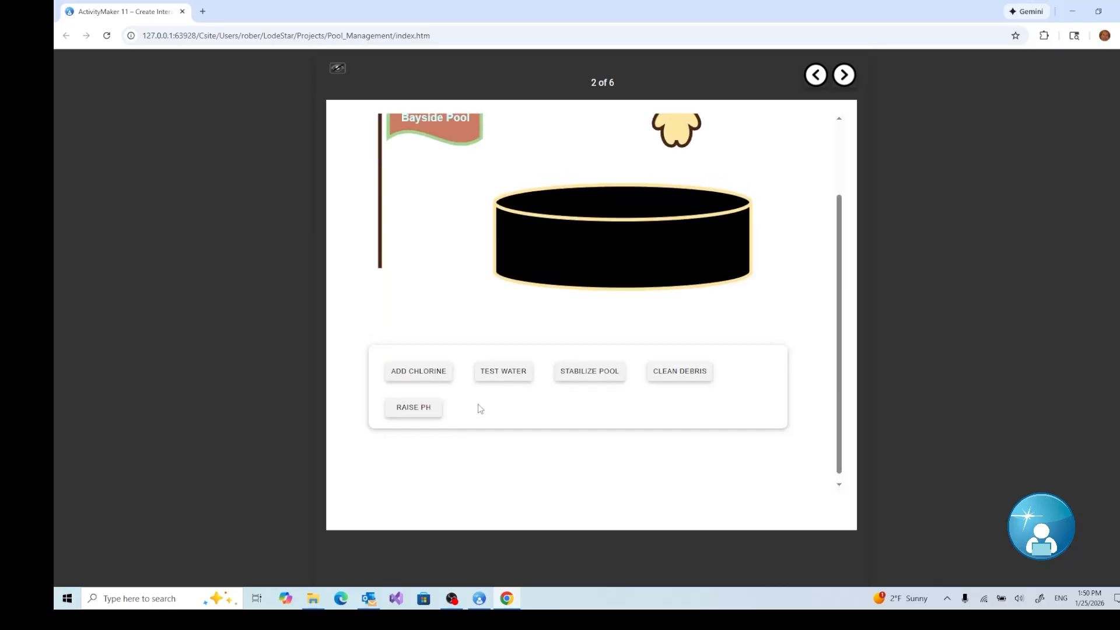
{"action": "scroll", "coordinate": [480, 409], "scroll_direction": "up", "scroll_amount": 1}
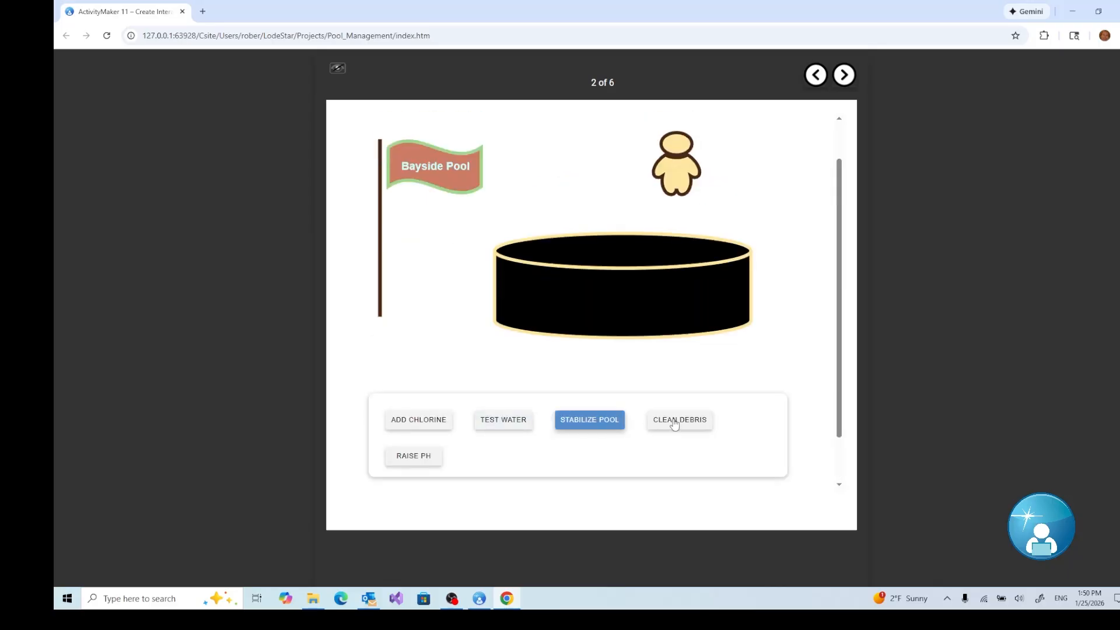
{"action": "left_click", "coordinate": [674, 423]}
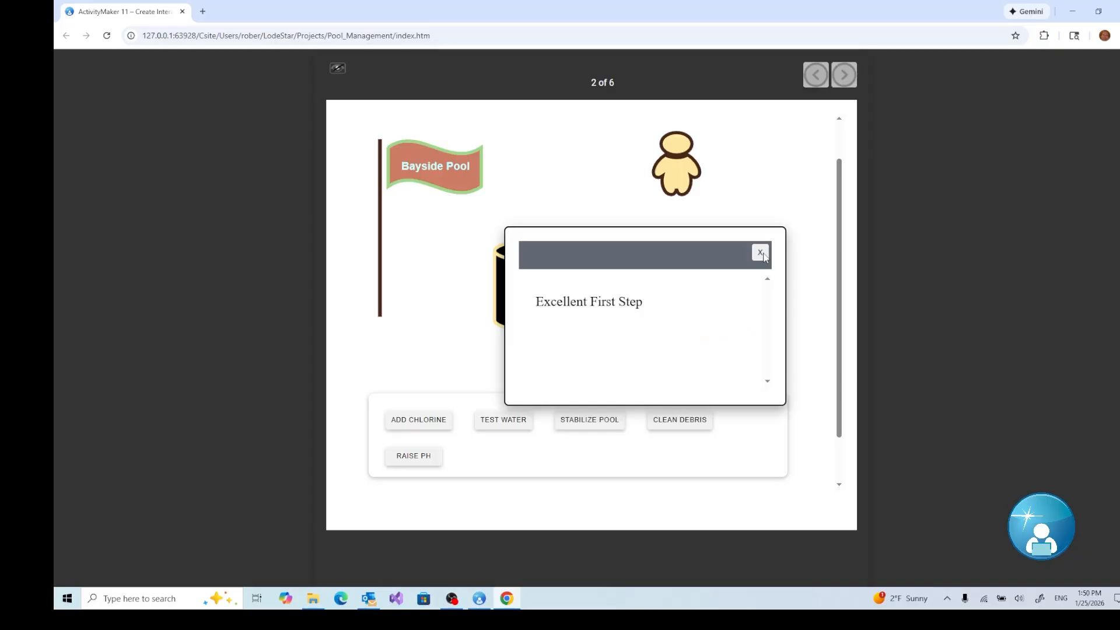
{"action": "left_click", "coordinate": [761, 253]}
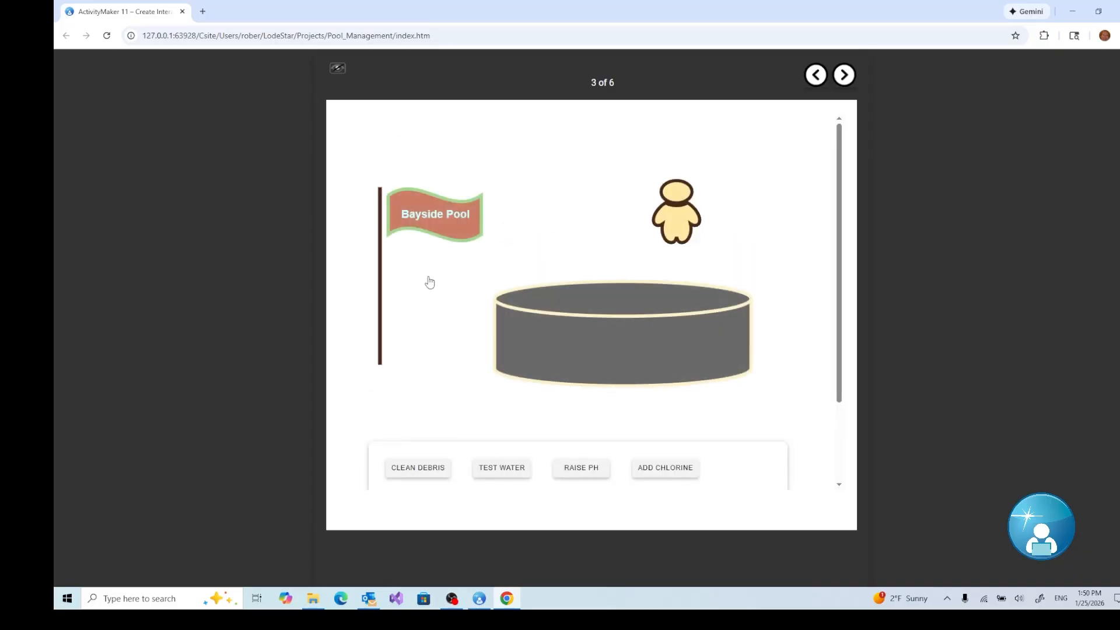
- Test the Stabilize Pool choice on page 3, dismiss its feedback, and choose Test Water
{"action": "scroll", "coordinate": [516, 410], "scroll_direction": "down", "scroll_amount": 1}
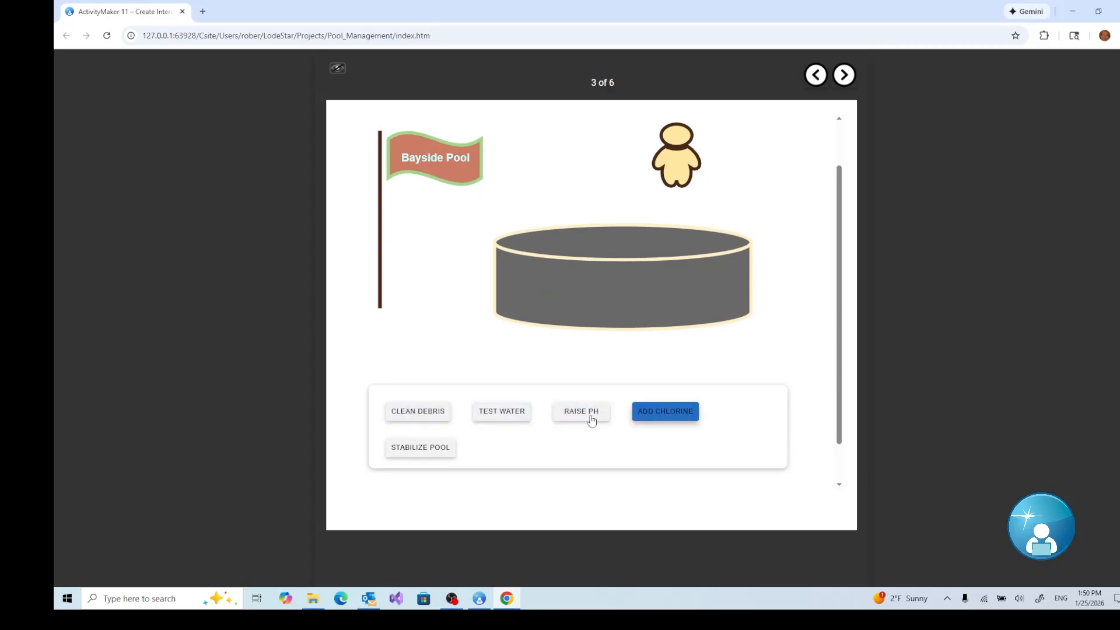
{"action": "left_click", "coordinate": [435, 456]}
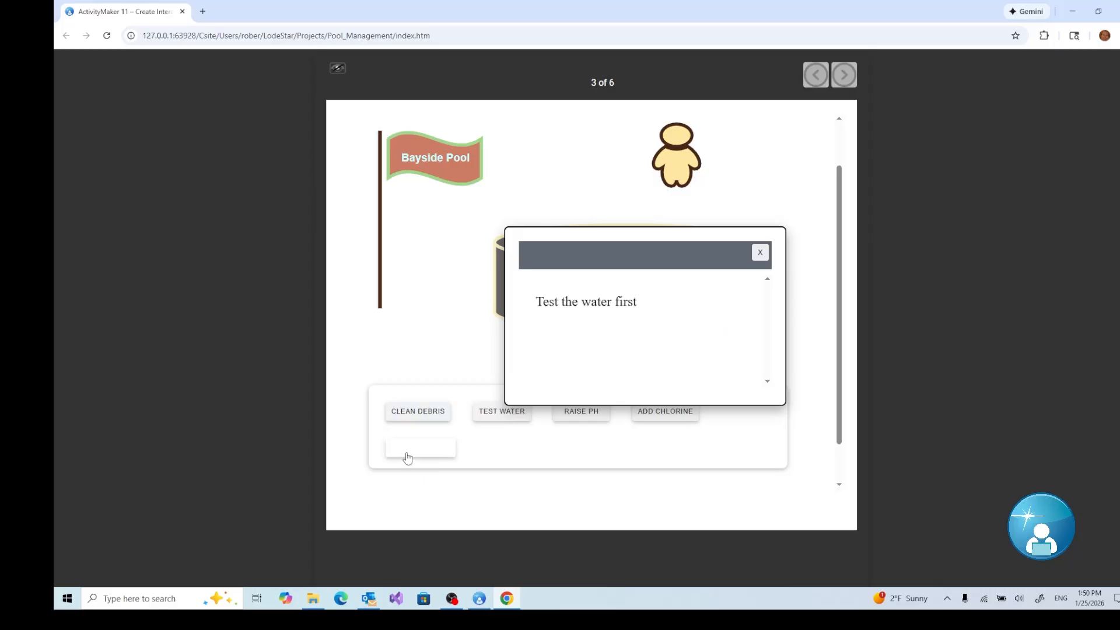
{"action": "left_click", "coordinate": [762, 255]}
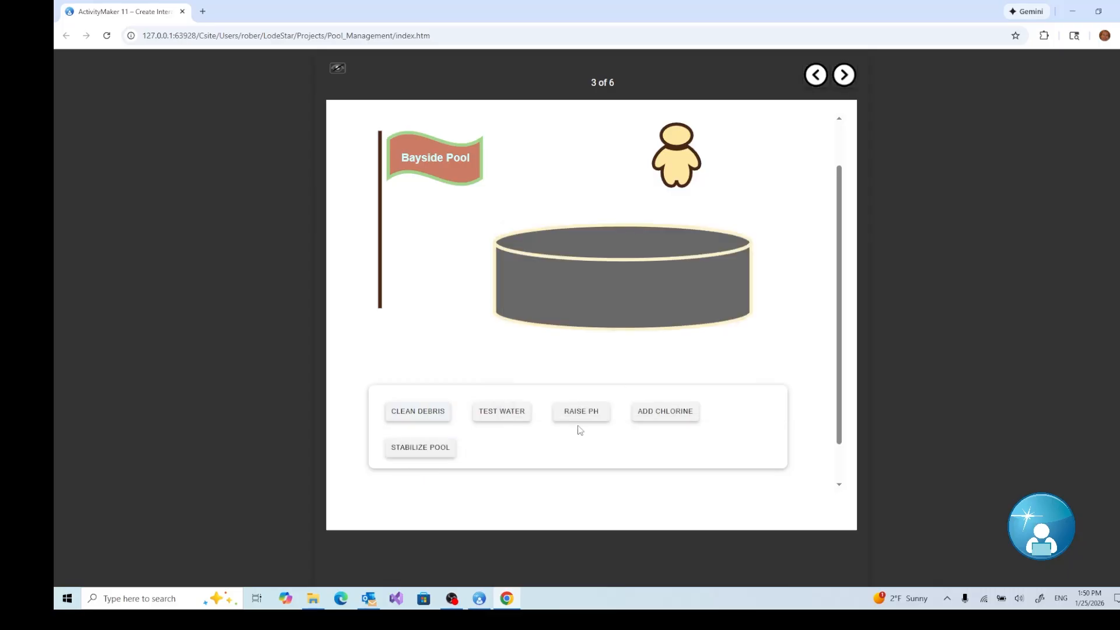
{"action": "left_click", "coordinate": [500, 414]}
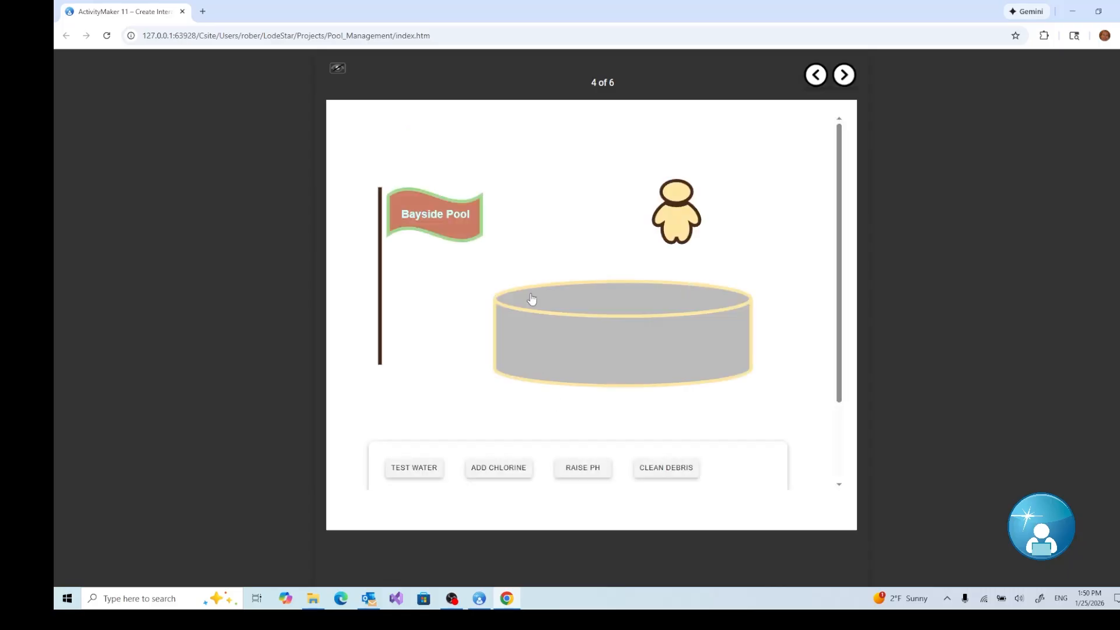
- Test the choices on page 4, finishing with Stabilize Pool, and dismiss the feedback
{"action": "scroll", "coordinate": [591, 254], "scroll_direction": "down", "scroll_amount": 2}
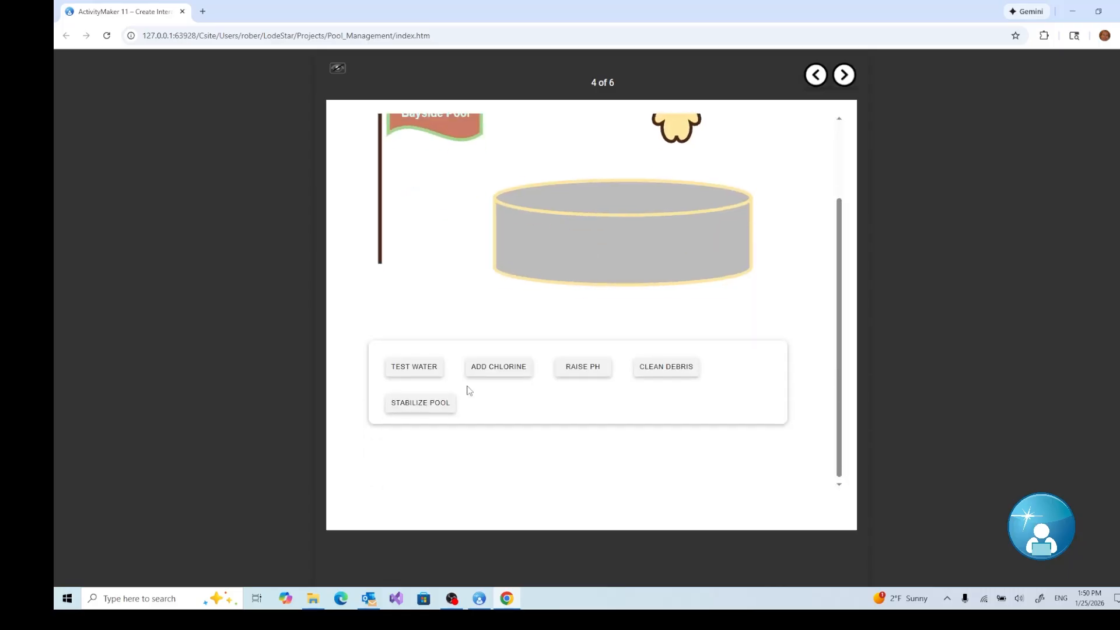
{"action": "scroll", "coordinate": [466, 388], "scroll_direction": "up", "scroll_amount": 1}
{"action": "left_click", "coordinate": [693, 427]}
{"action": "left_click", "coordinate": [480, 430]}
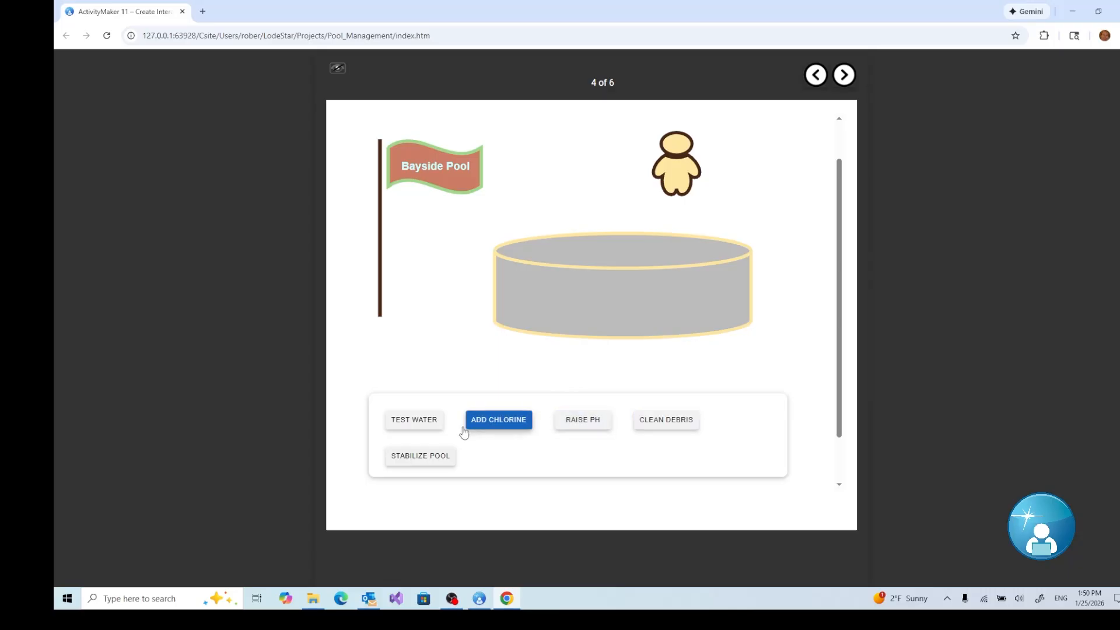
{"action": "left_click", "coordinate": [592, 427]}
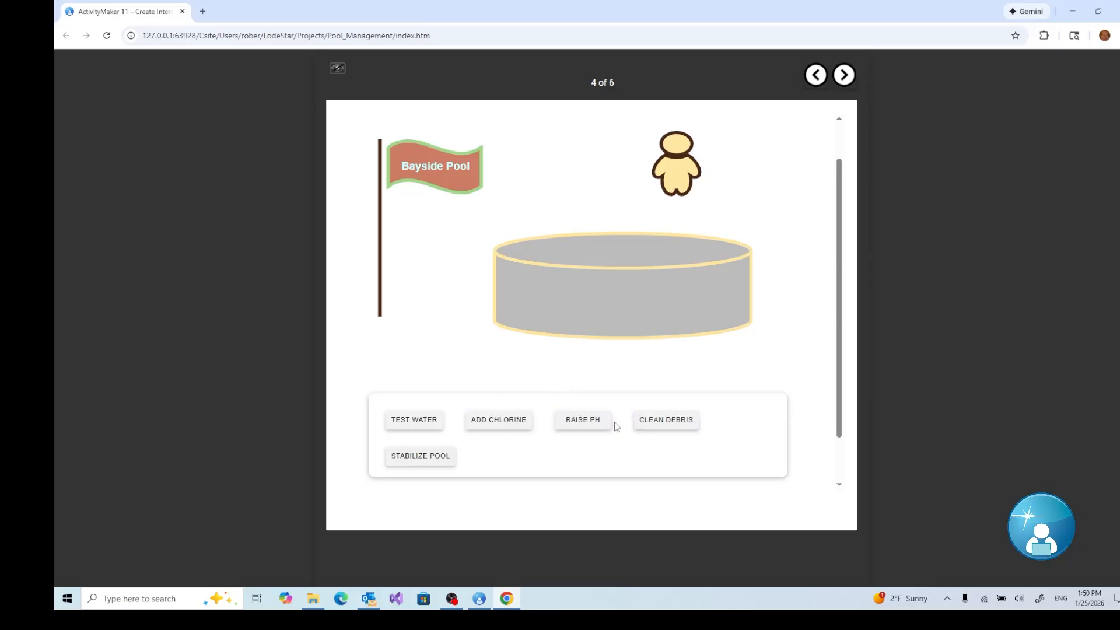
{"action": "left_click", "coordinate": [425, 461]}
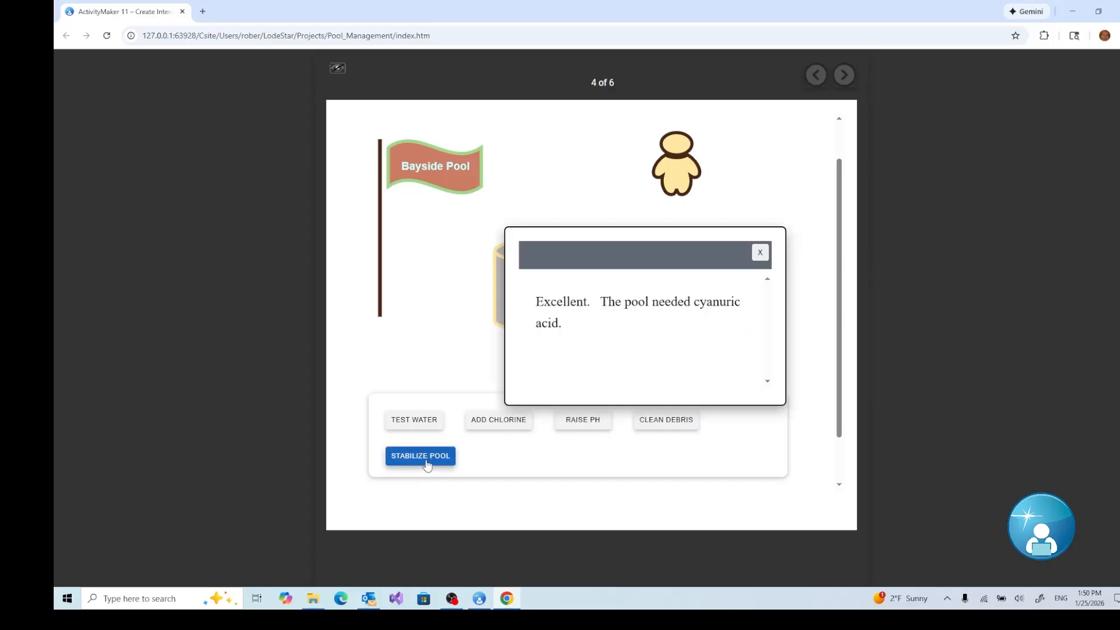
{"action": "left_click", "coordinate": [760, 252]}
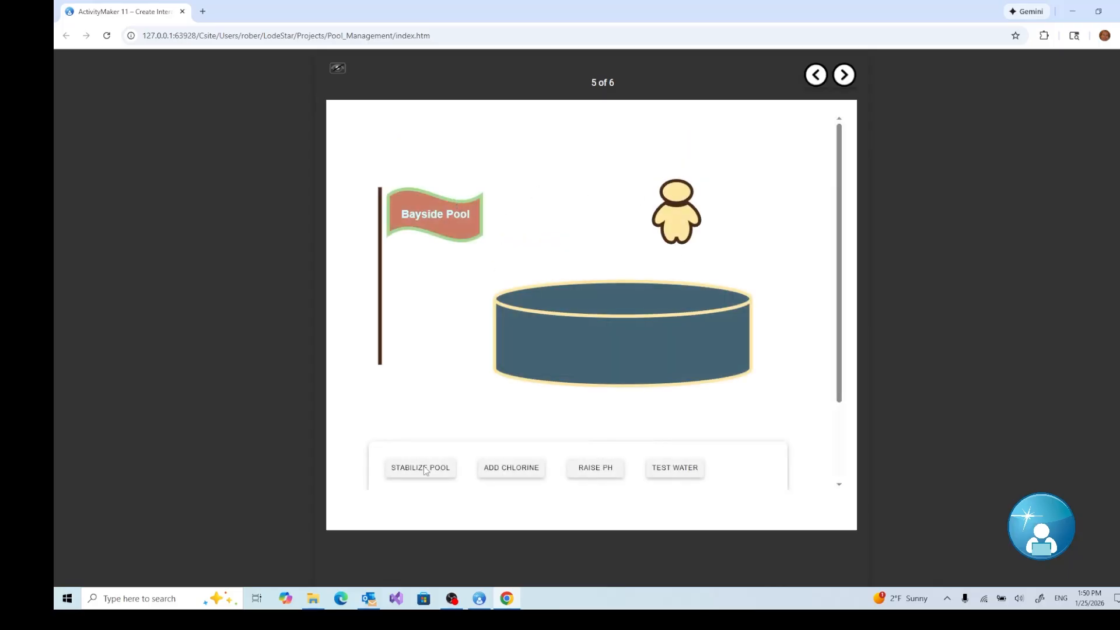
- Check the feedback for Clean Debris and Test Water on page 5, dismissing each message
{"action": "scroll", "coordinate": [600, 380], "scroll_direction": "down", "scroll_amount": 1}
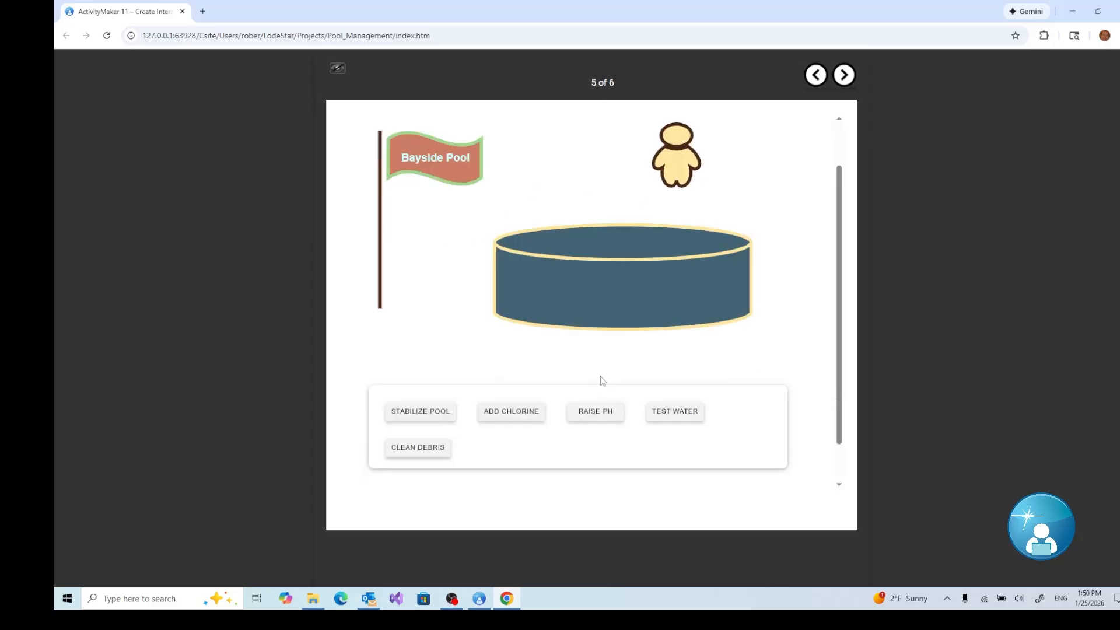
{"action": "left_click", "coordinate": [426, 452]}
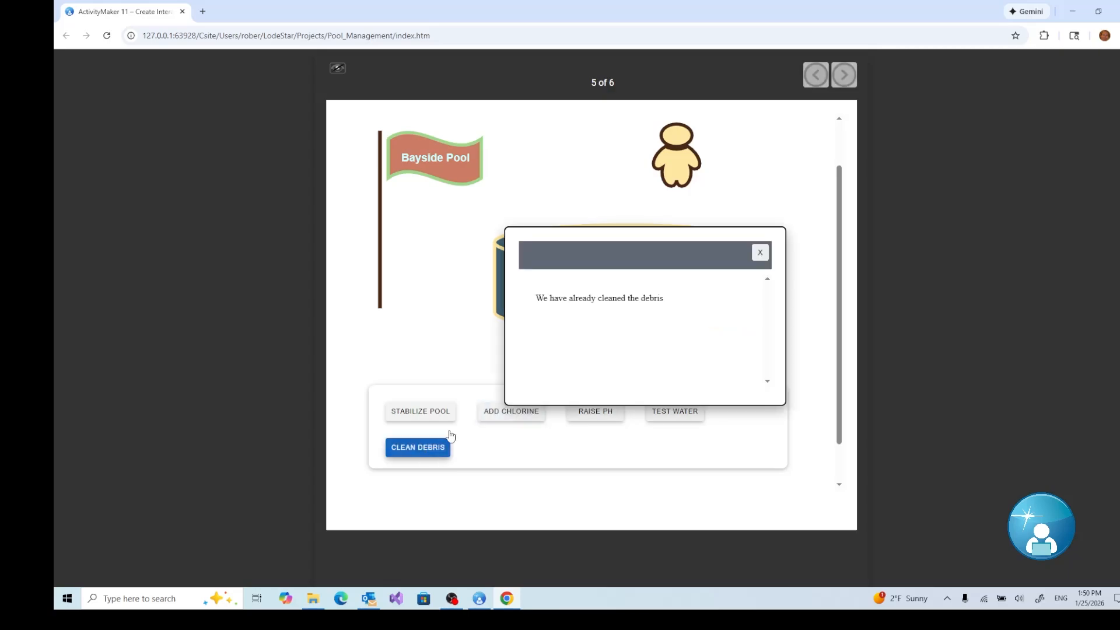
{"action": "left_click", "coordinate": [761, 252]}
{"action": "left_click", "coordinate": [524, 415]}
{"action": "left_click", "coordinate": [615, 416]}
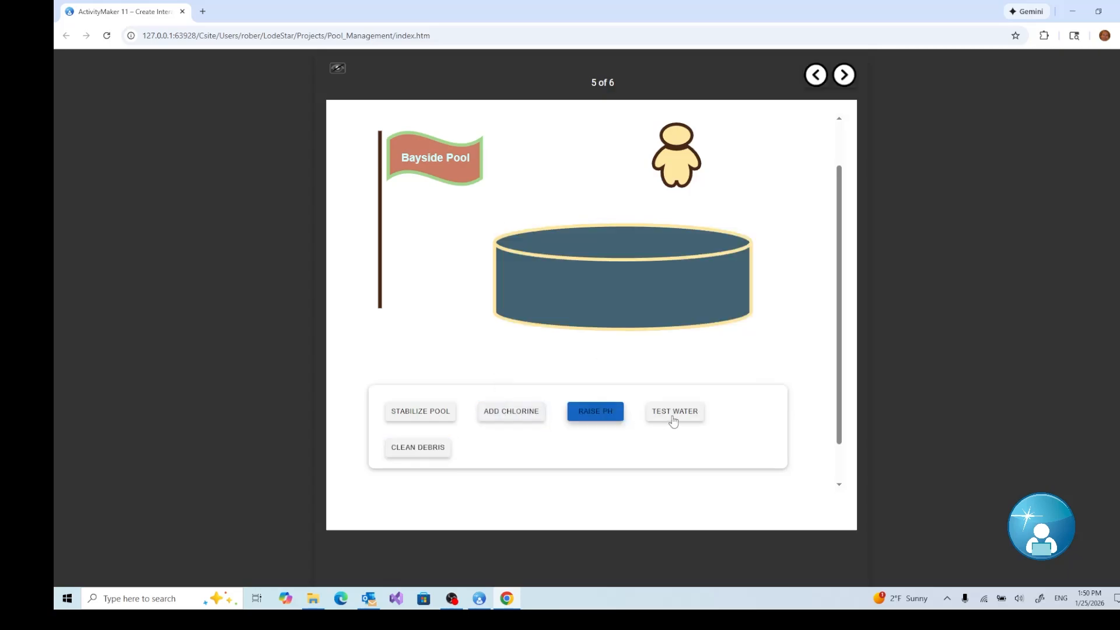
{"action": "left_click", "coordinate": [672, 418]}
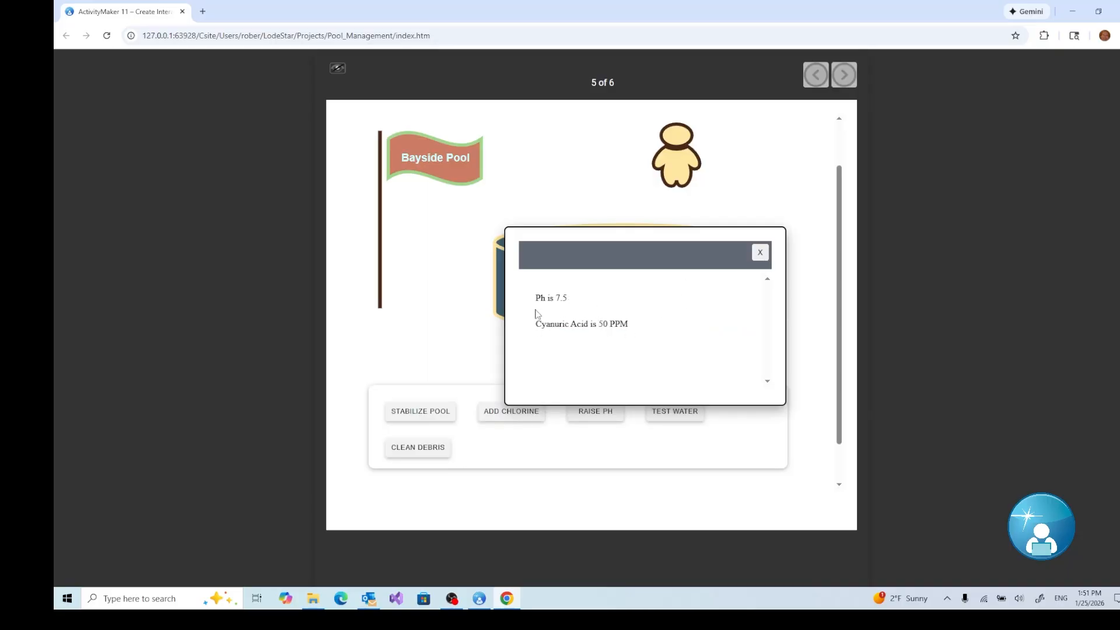
{"action": "left_click_drag", "start_coordinate": [537, 314], "coordinate": [657, 331]}
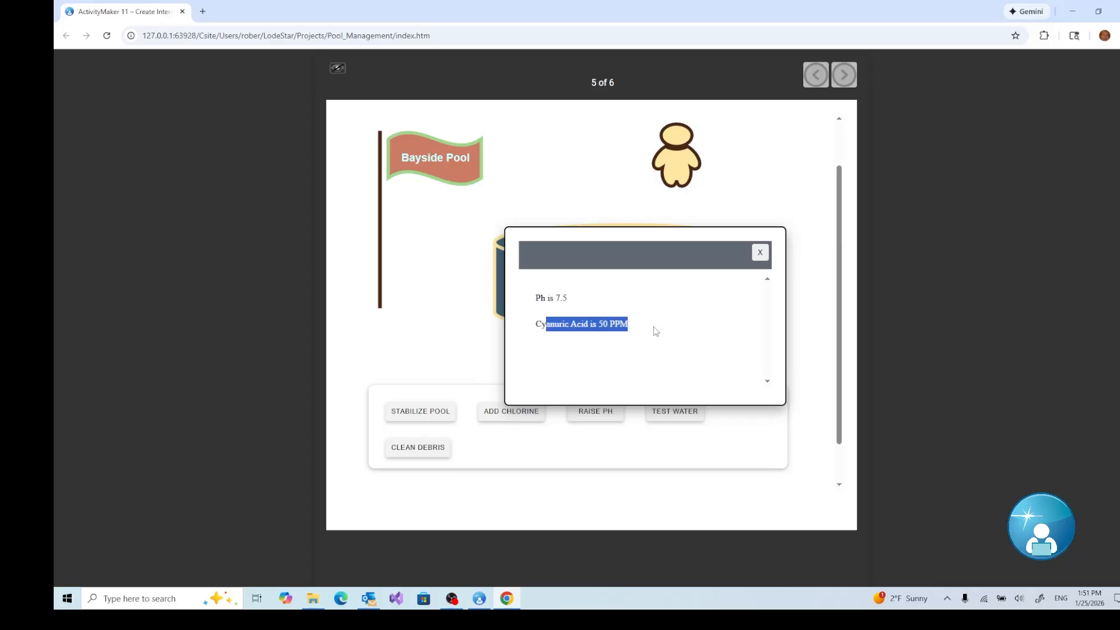
{"action": "left_click", "coordinate": [757, 255]}
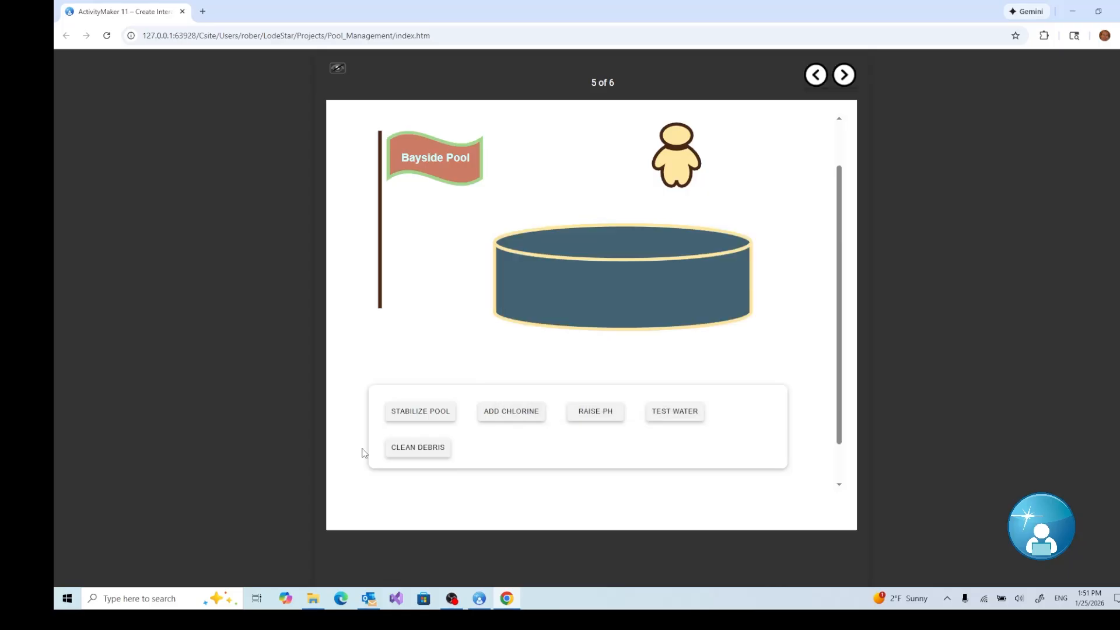
- Choose Add Chlorine on page 5, dismiss its feedback, and compare the final page with the previous one
{"action": "left_click", "coordinate": [510, 414]}
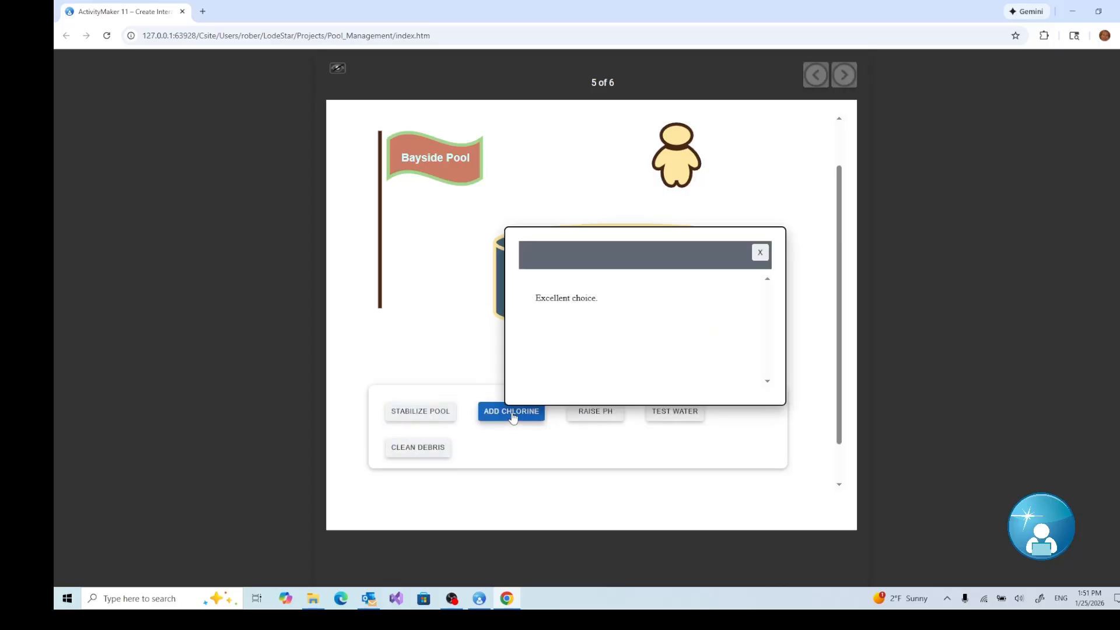
{"action": "left_click", "coordinate": [762, 256]}
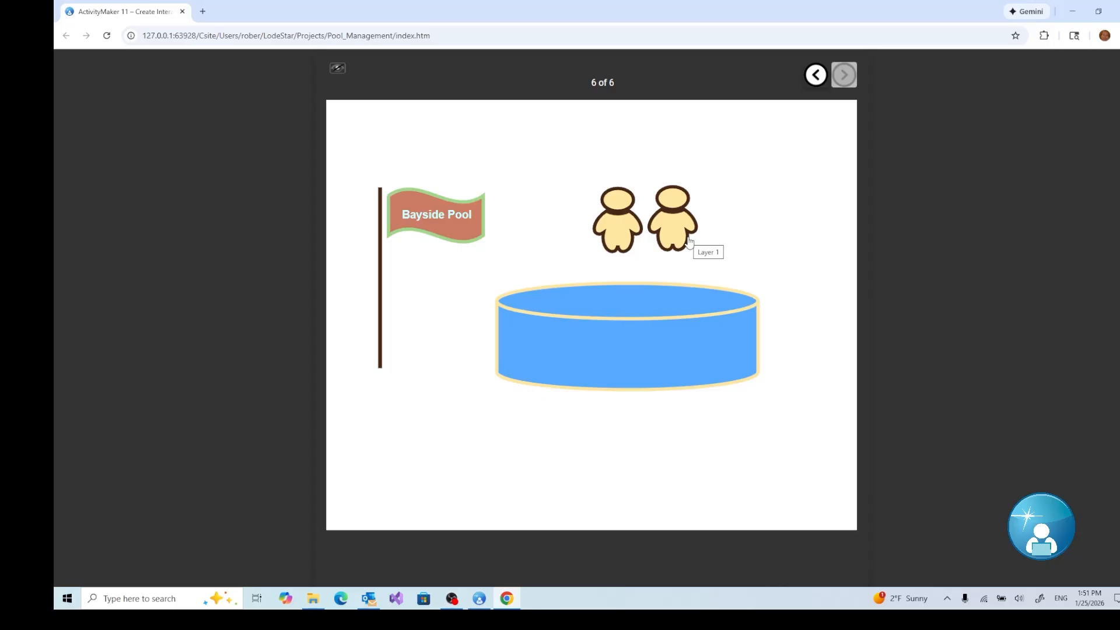
{"action": "left_click", "coordinate": [811, 87]}
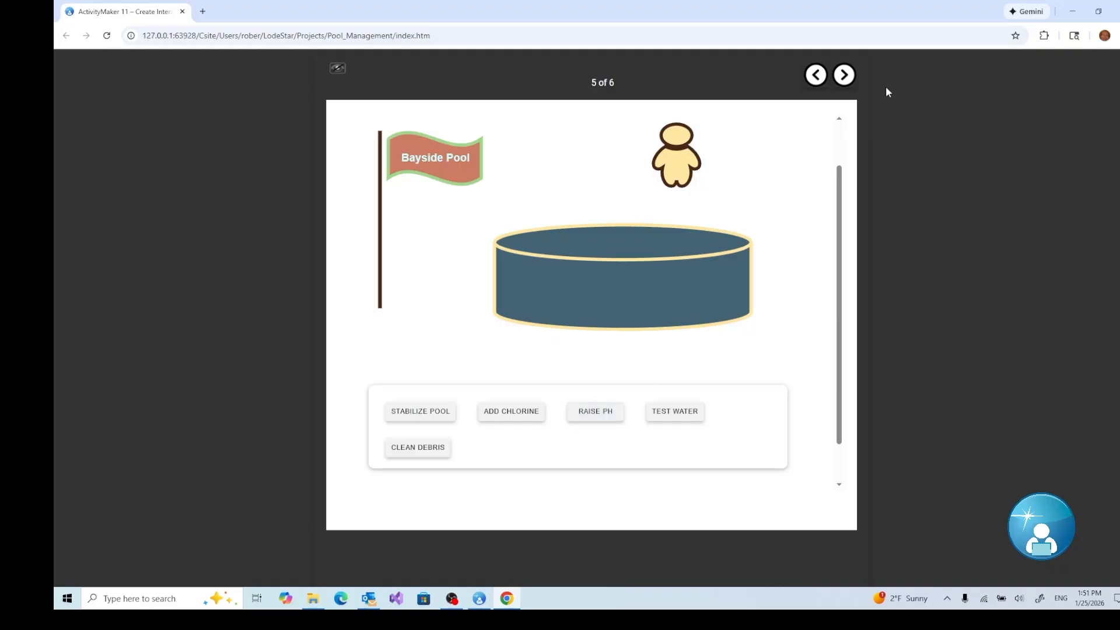
{"action": "left_click", "coordinate": [844, 76]}
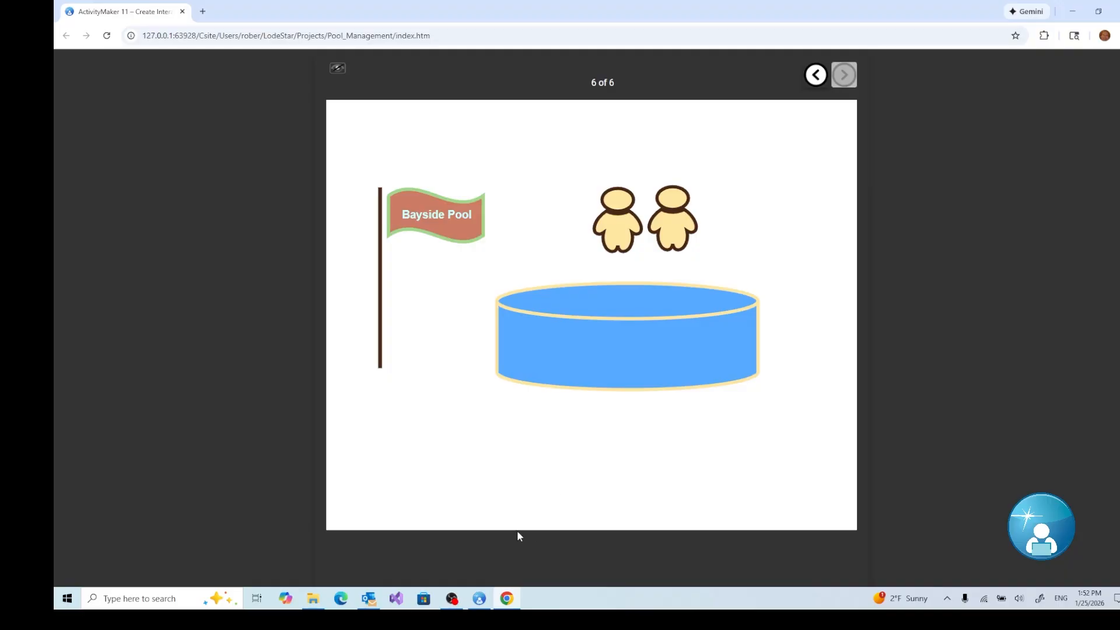
- Switch back to LodeStar and open the button layout widget's settings on the Add Chlorine page
{"action": "left_click", "coordinate": [480, 598]}
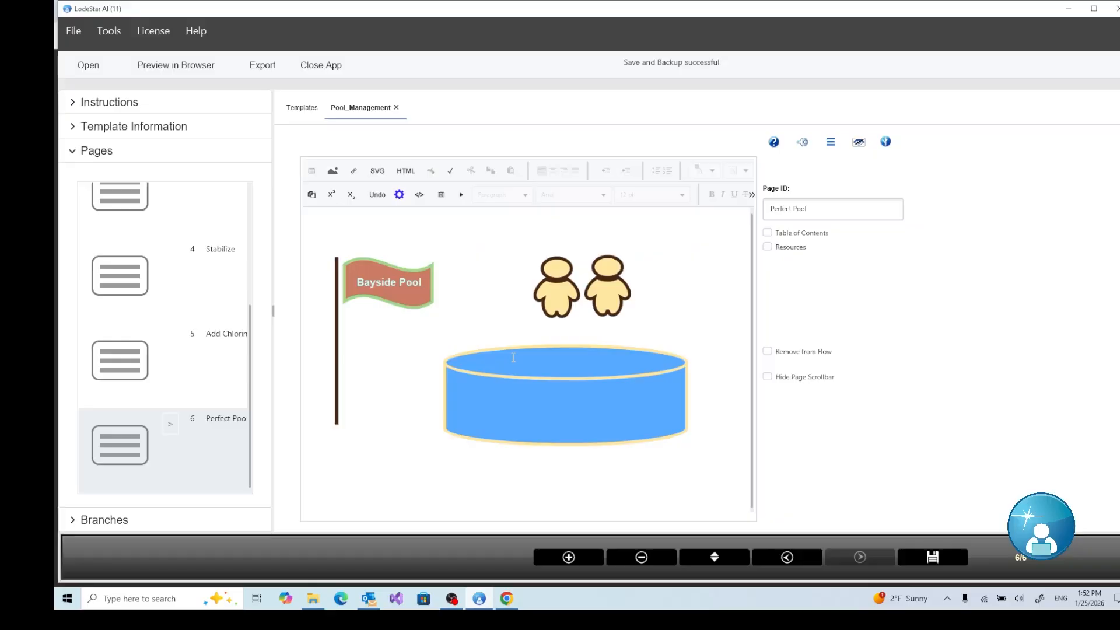
{"action": "left_click", "coordinate": [774, 558]}
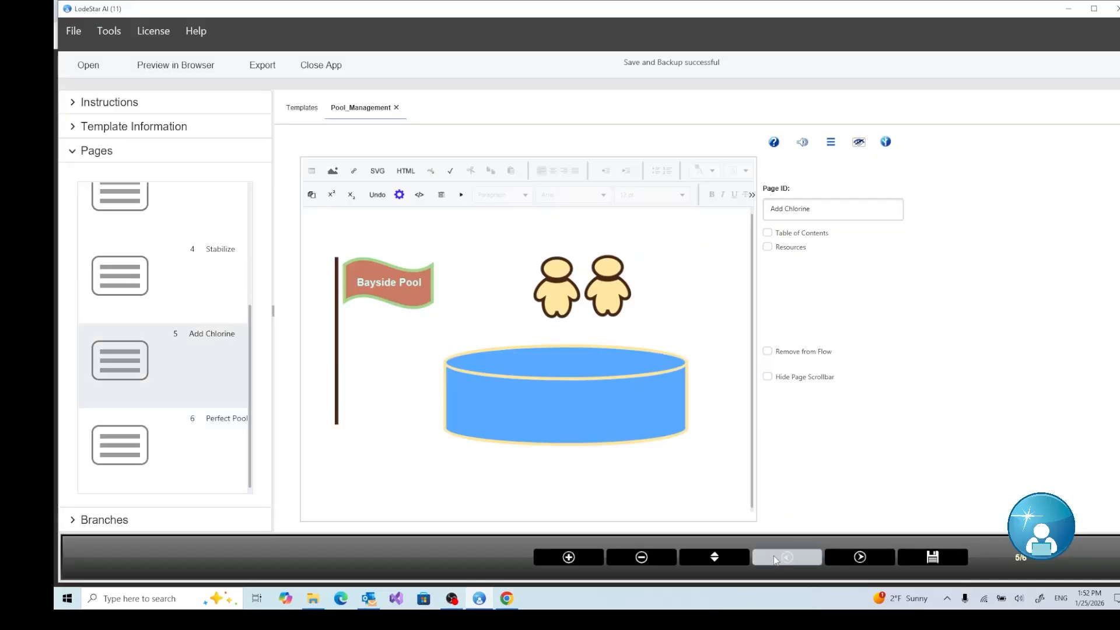
{"action": "scroll", "coordinate": [462, 439], "scroll_direction": "down", "scroll_amount": 1}
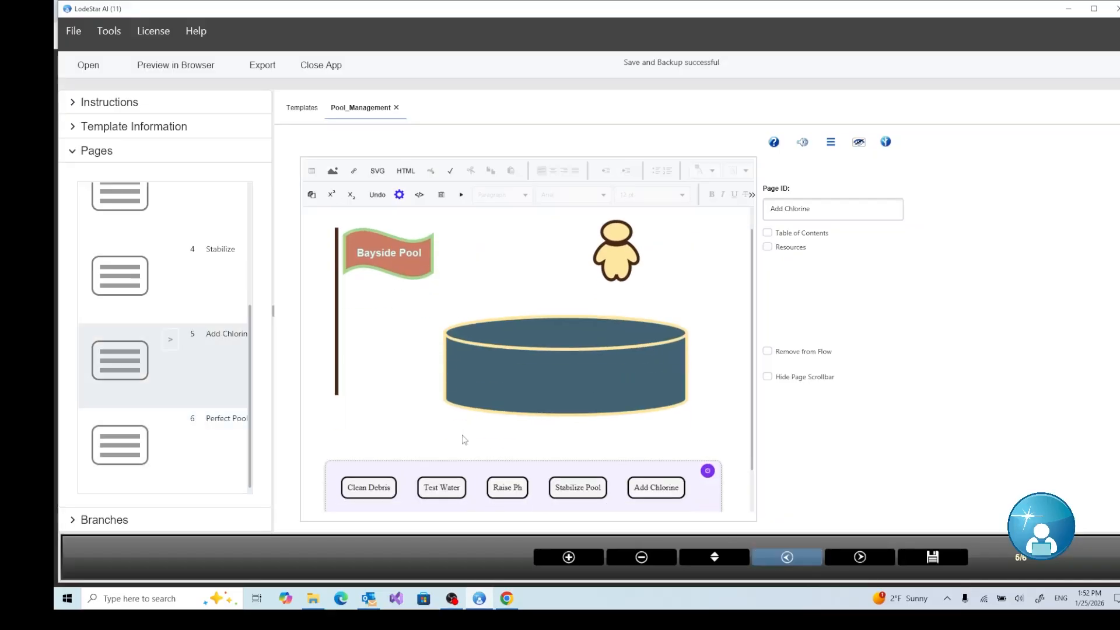
{"action": "scroll", "coordinate": [465, 442], "scroll_direction": "down", "scroll_amount": 1}
{"action": "left_click", "coordinate": [399, 195]}
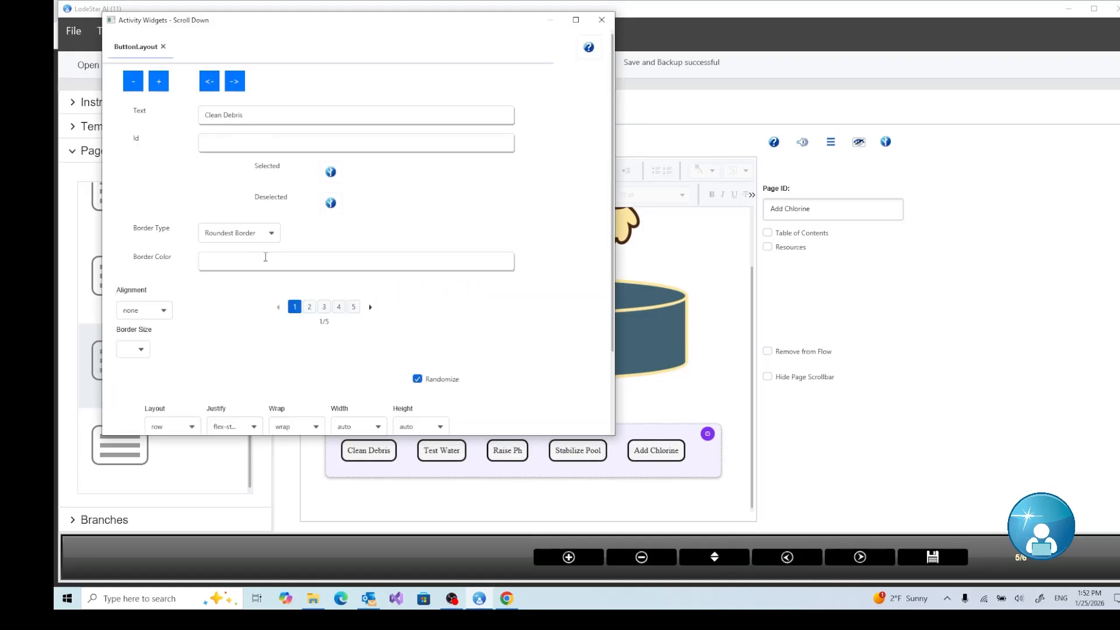
- Review the Add Chlorine button's Selected branch options, cancel them, and close the widget settings without saving
{"action": "left_click", "coordinate": [309, 307]}
{"action": "left_click", "coordinate": [324, 307]}
{"action": "left_click", "coordinate": [338, 307]}
{"action": "left_click", "coordinate": [353, 308]}
{"action": "left_click", "coordinate": [331, 172]}
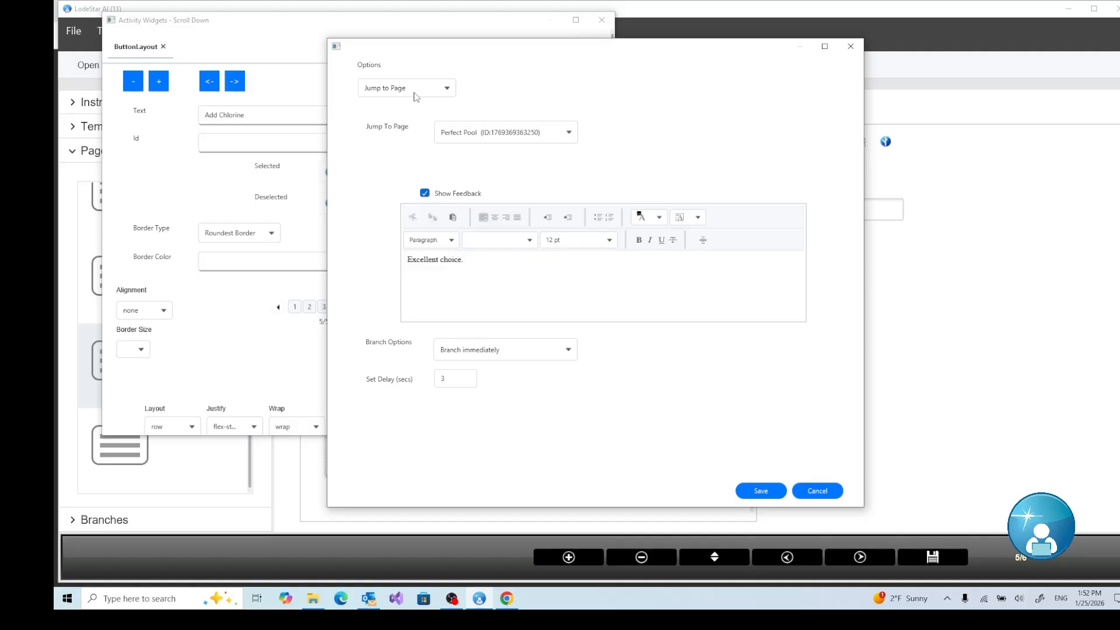
{"action": "left_click", "coordinate": [824, 491]}
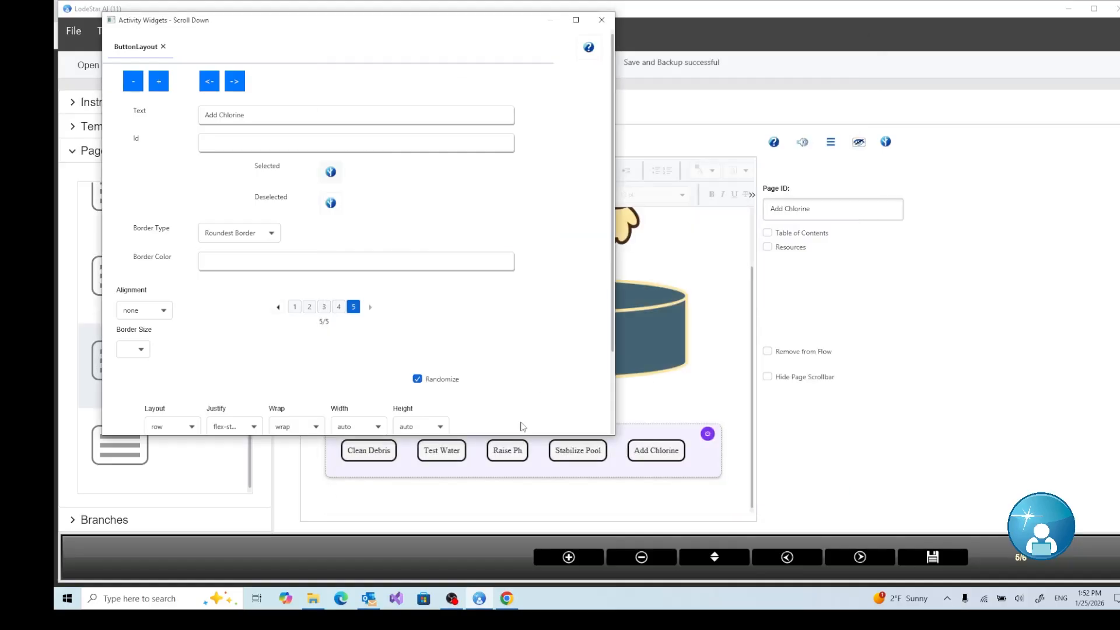
{"action": "left_click", "coordinate": [602, 20]}
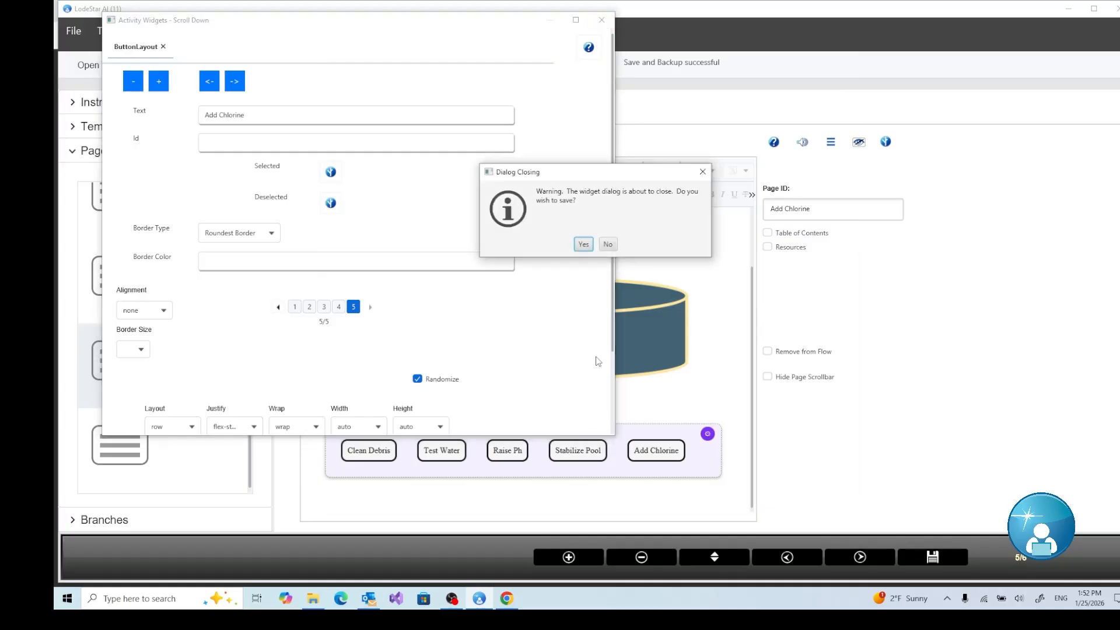
{"action": "left_click", "coordinate": [610, 244]}
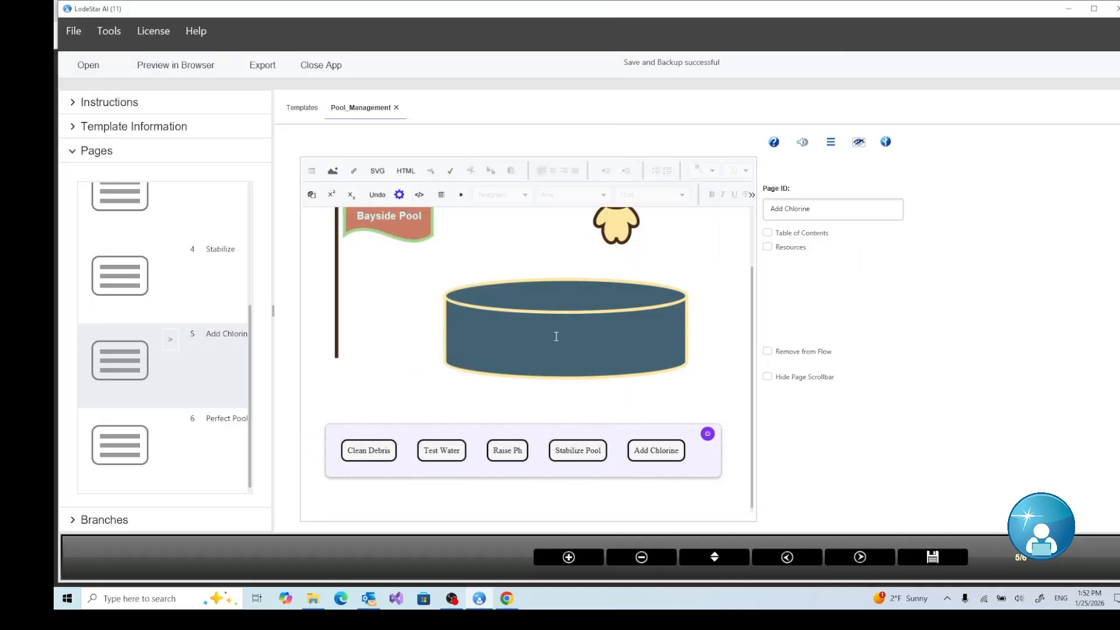